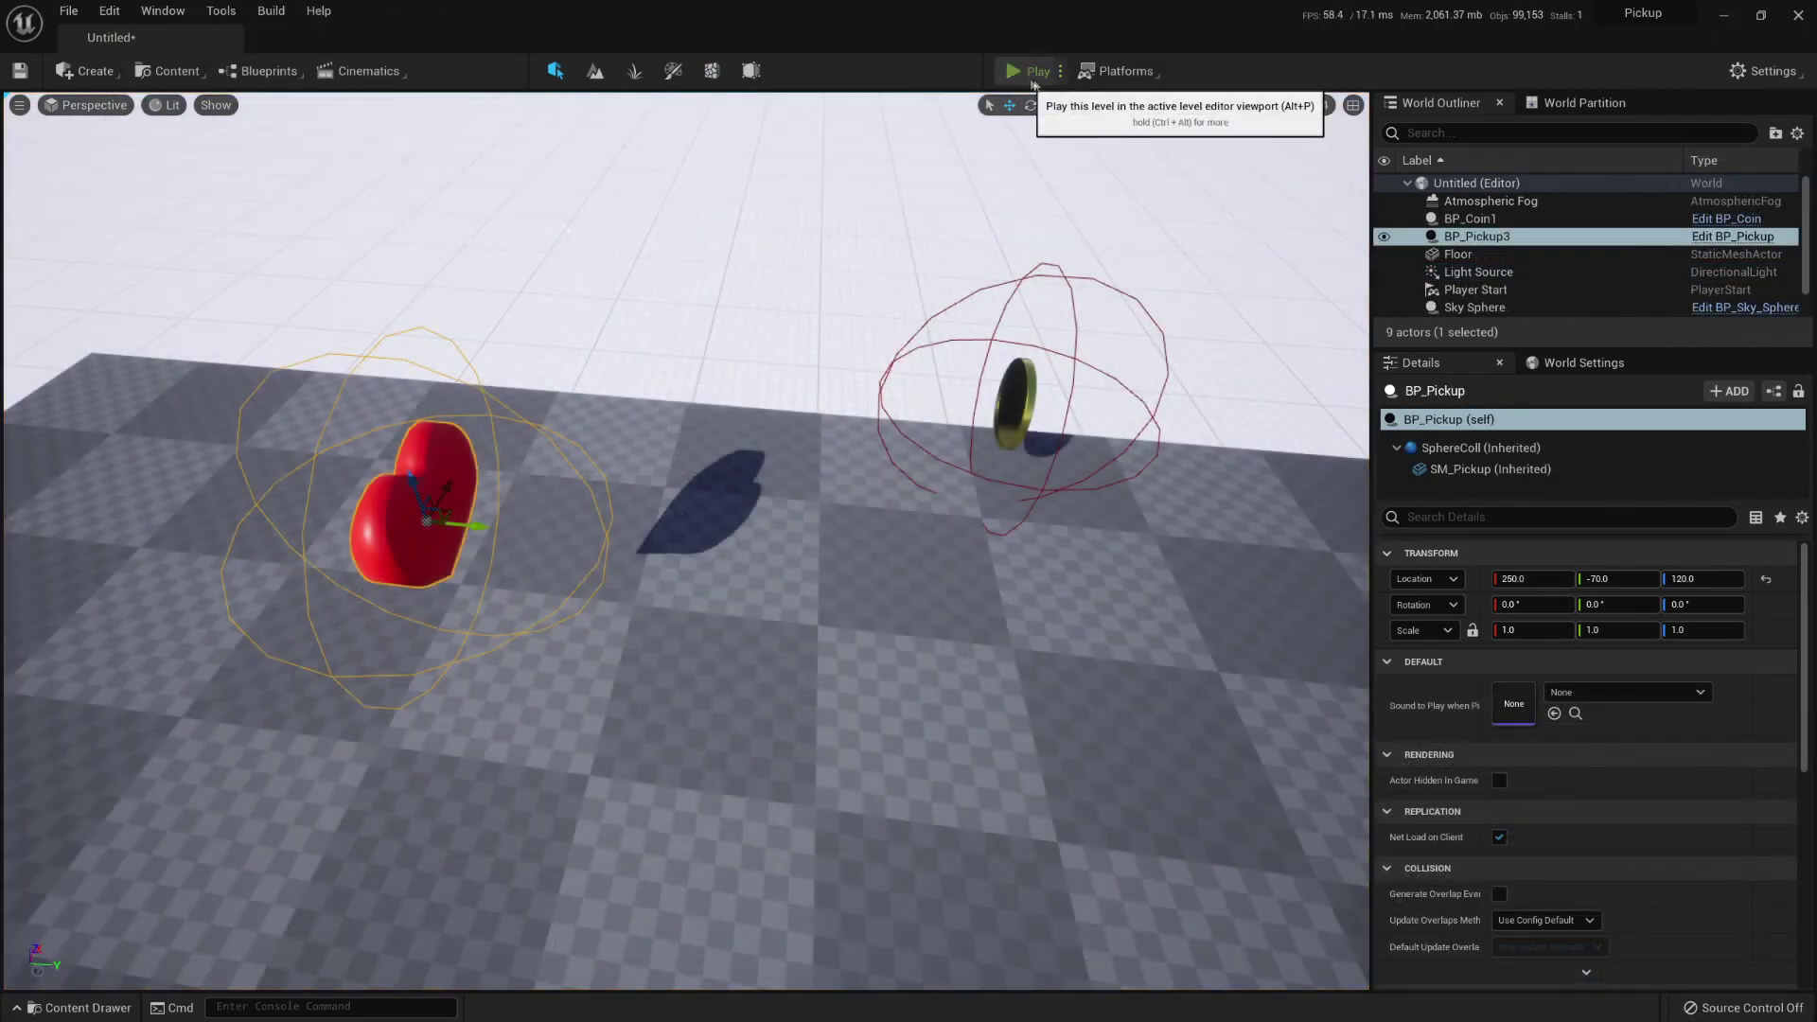
Step: Play the level in the editor, fly through the heart and coin pickups, and end the play session
click(1014, 71)
click(893, 527)
key(w)
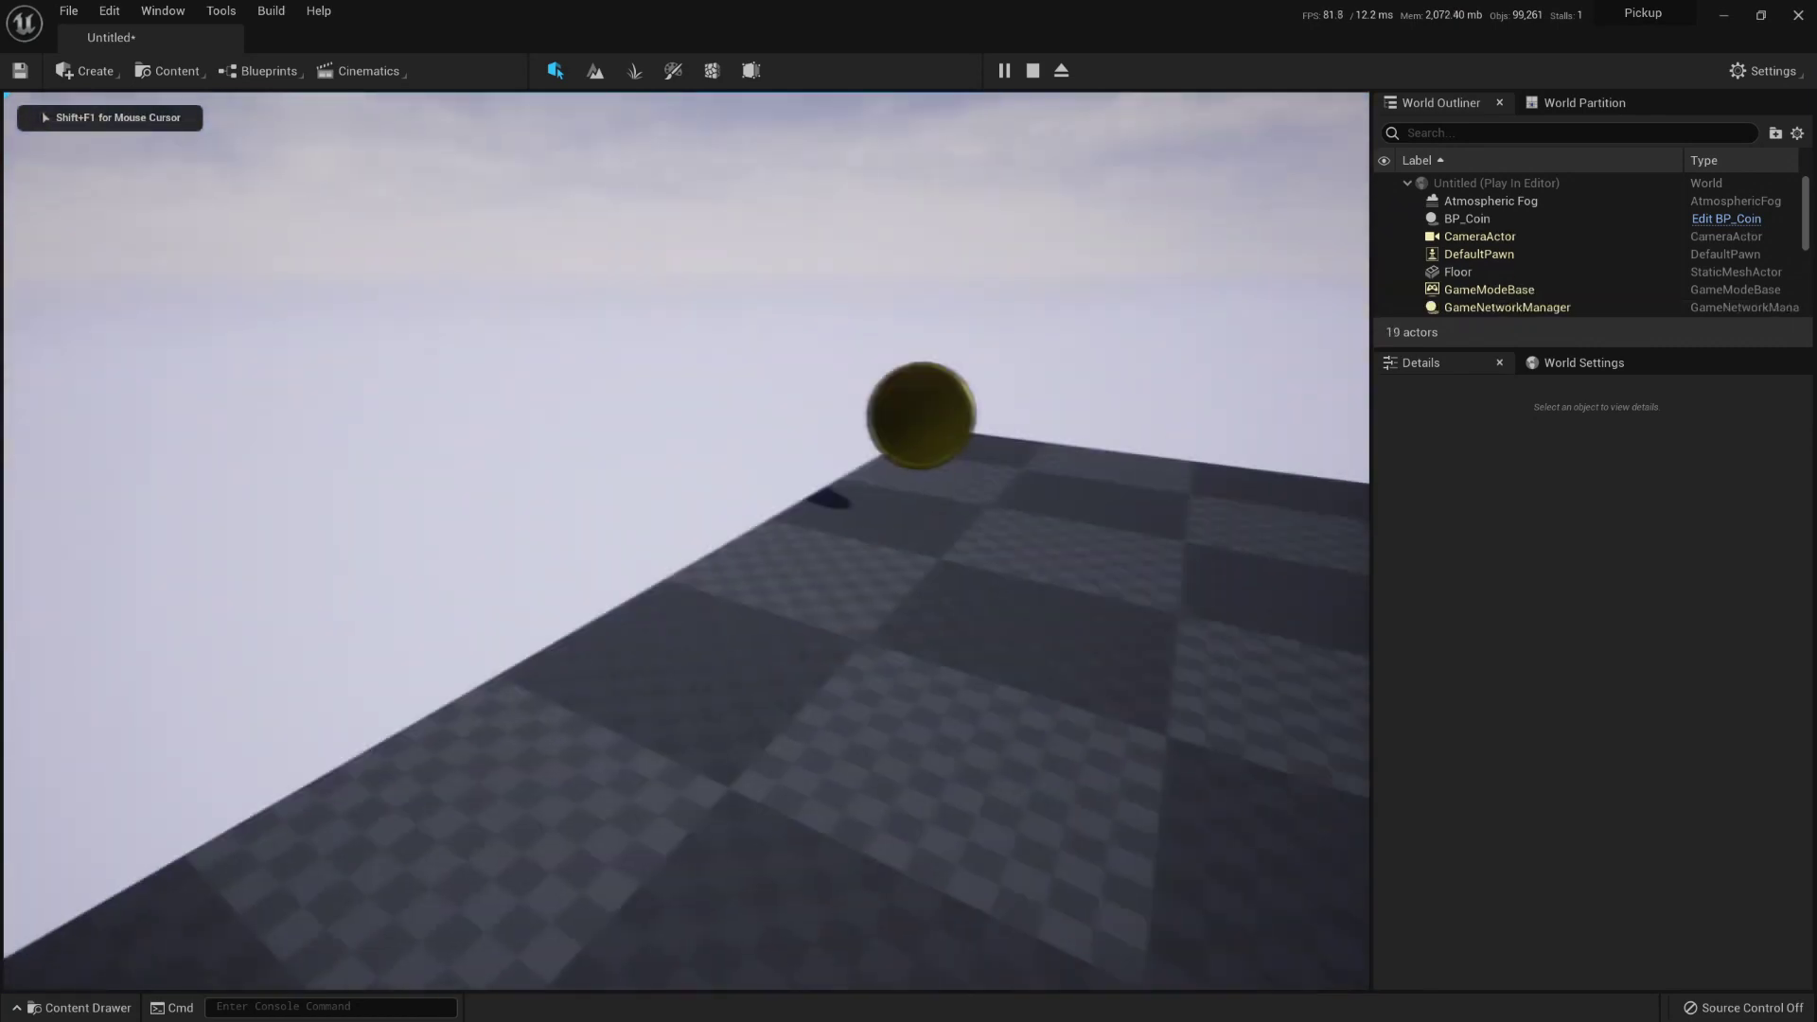
key(w)
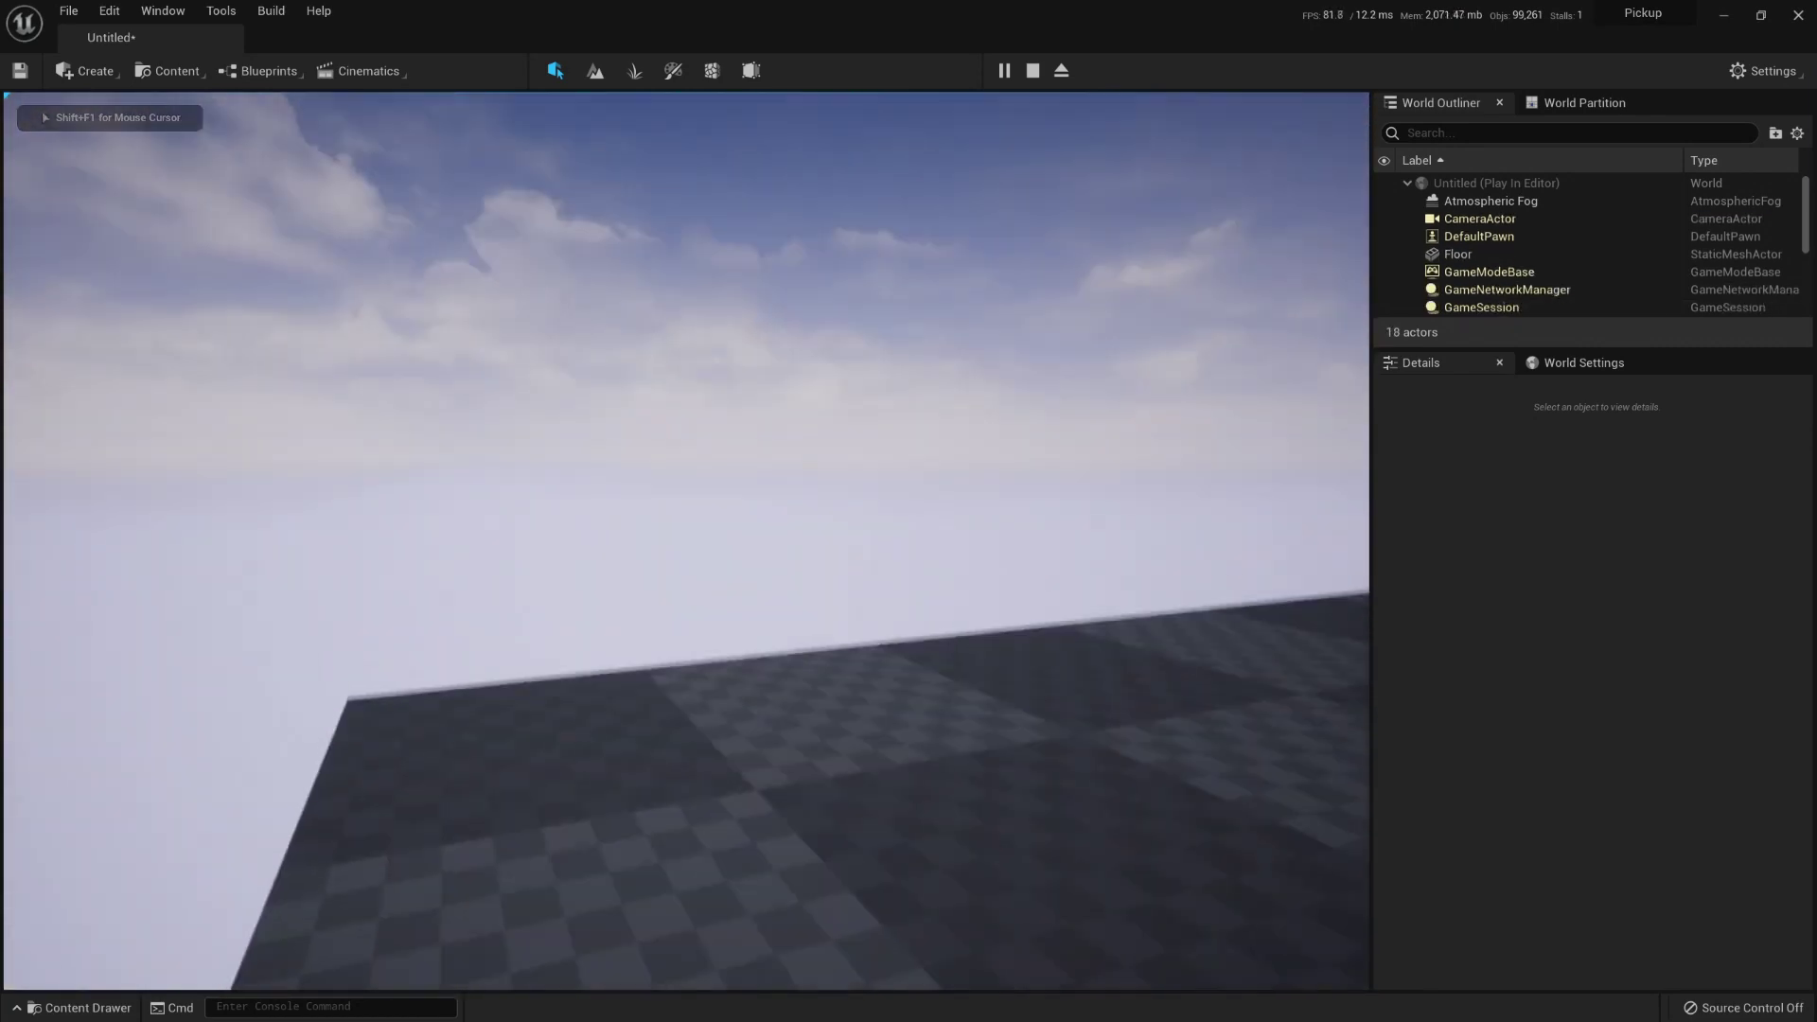
key(Escape)
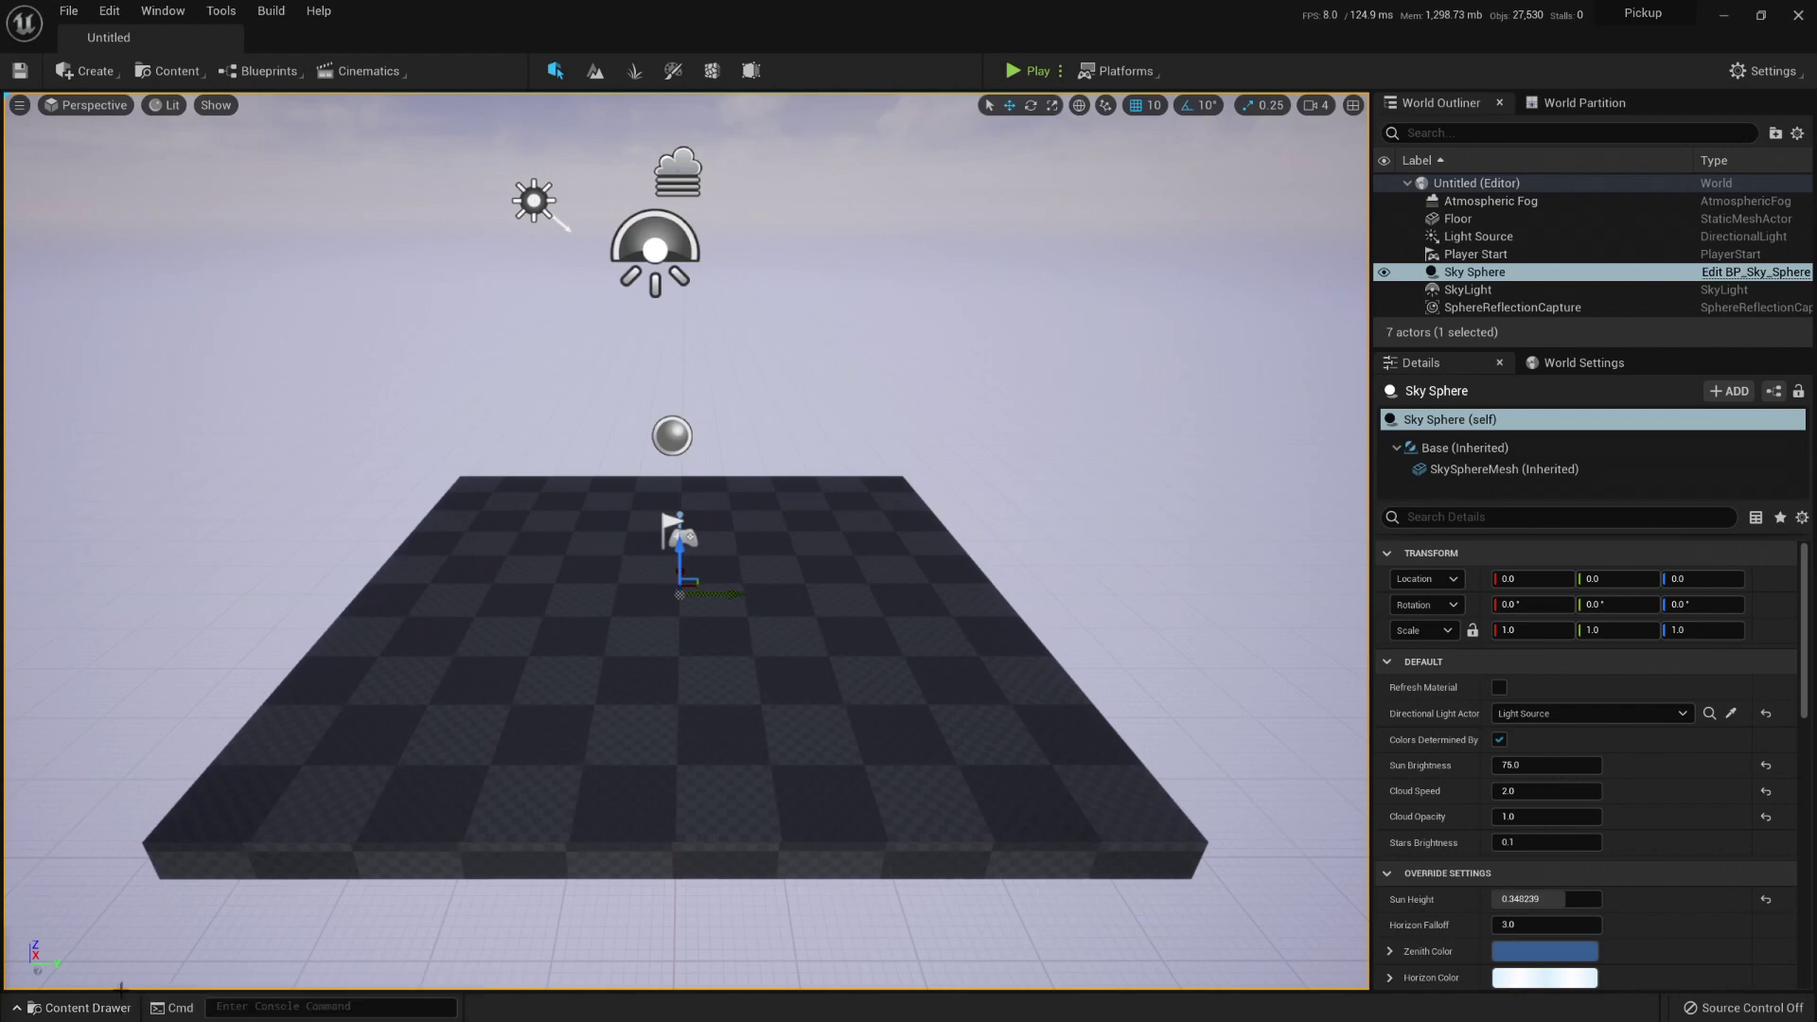
Step: Look through the Blueprints, Enums and Maps folders inside the IconicGameObjects content folder
click(88, 1007)
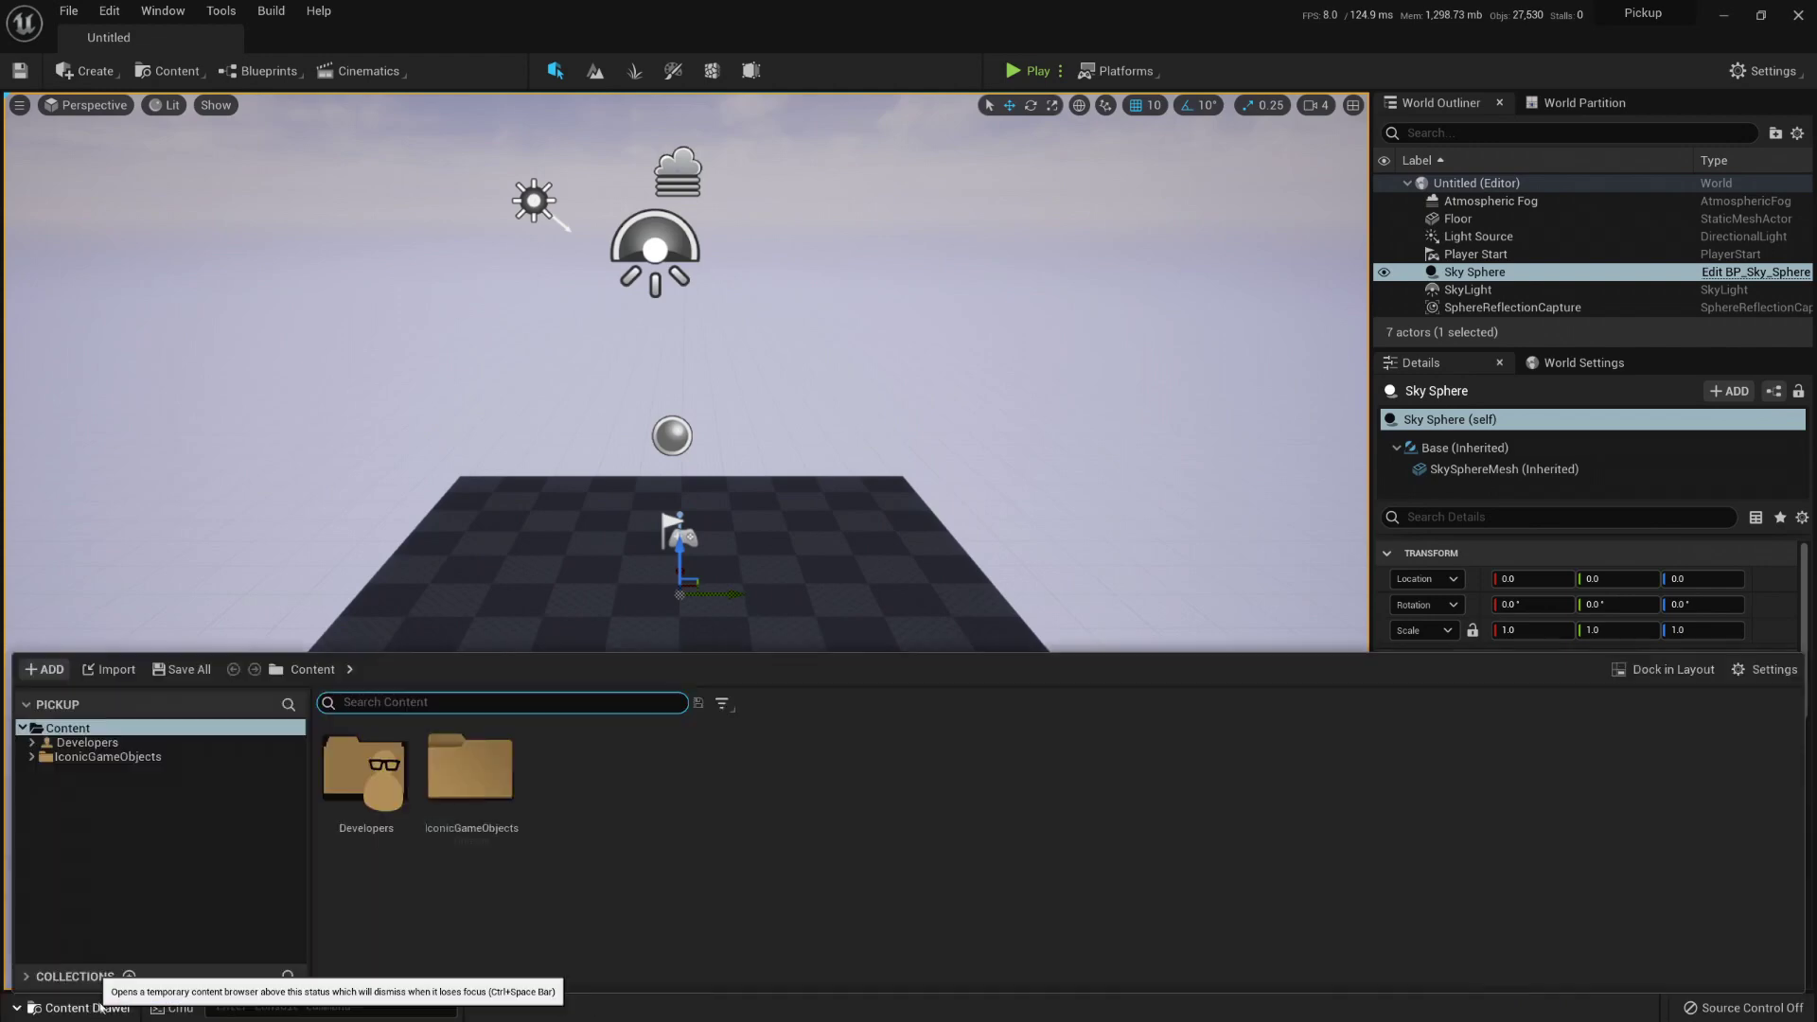
click(32, 756)
click(128, 772)
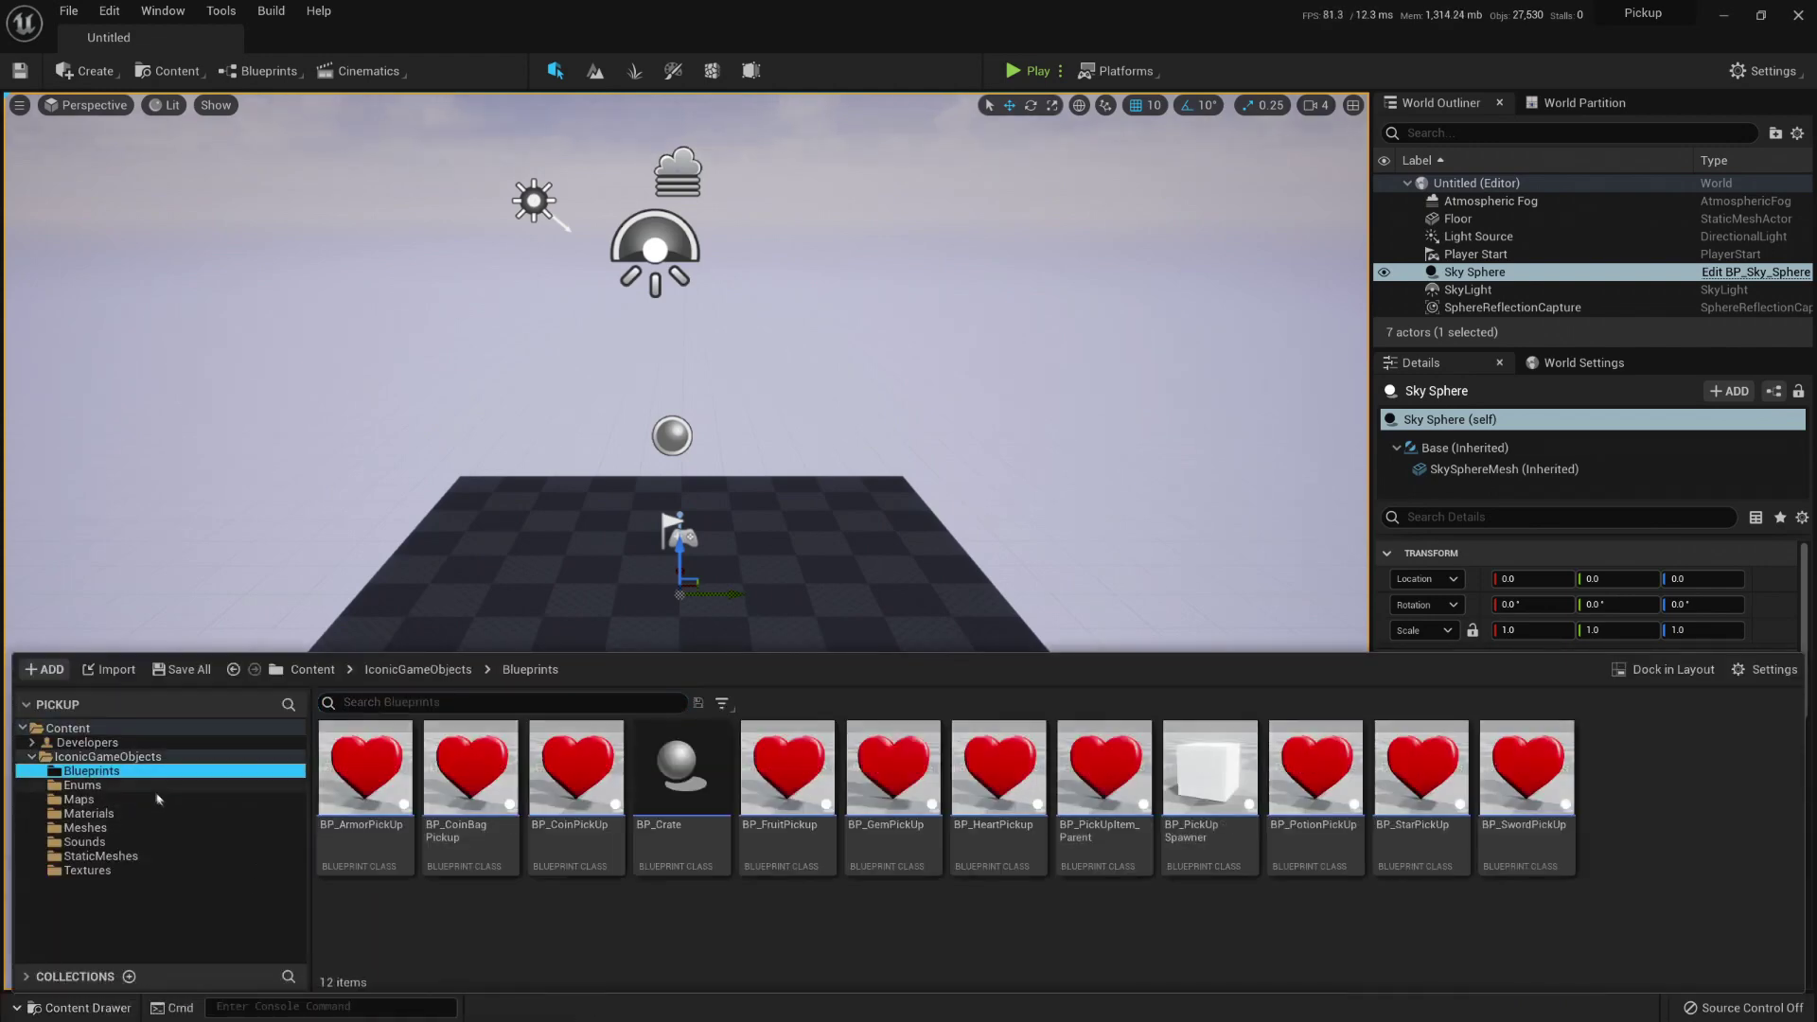
click(160, 785)
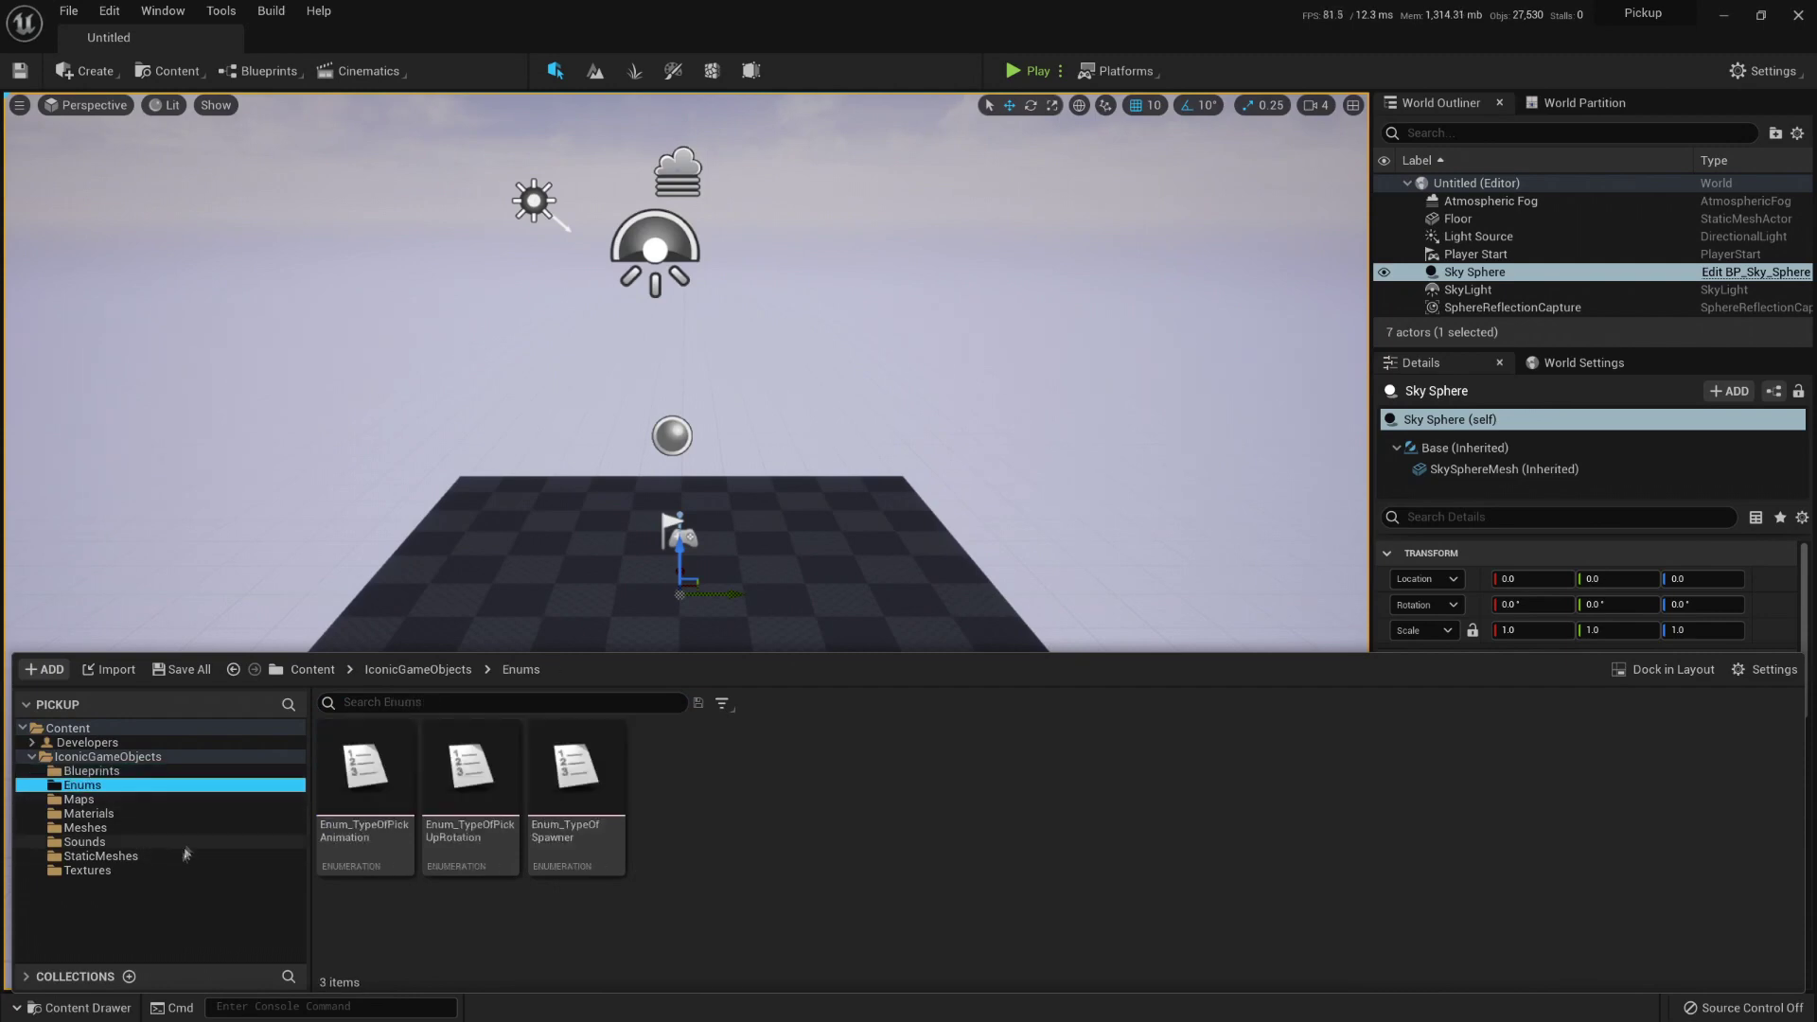
click(162, 800)
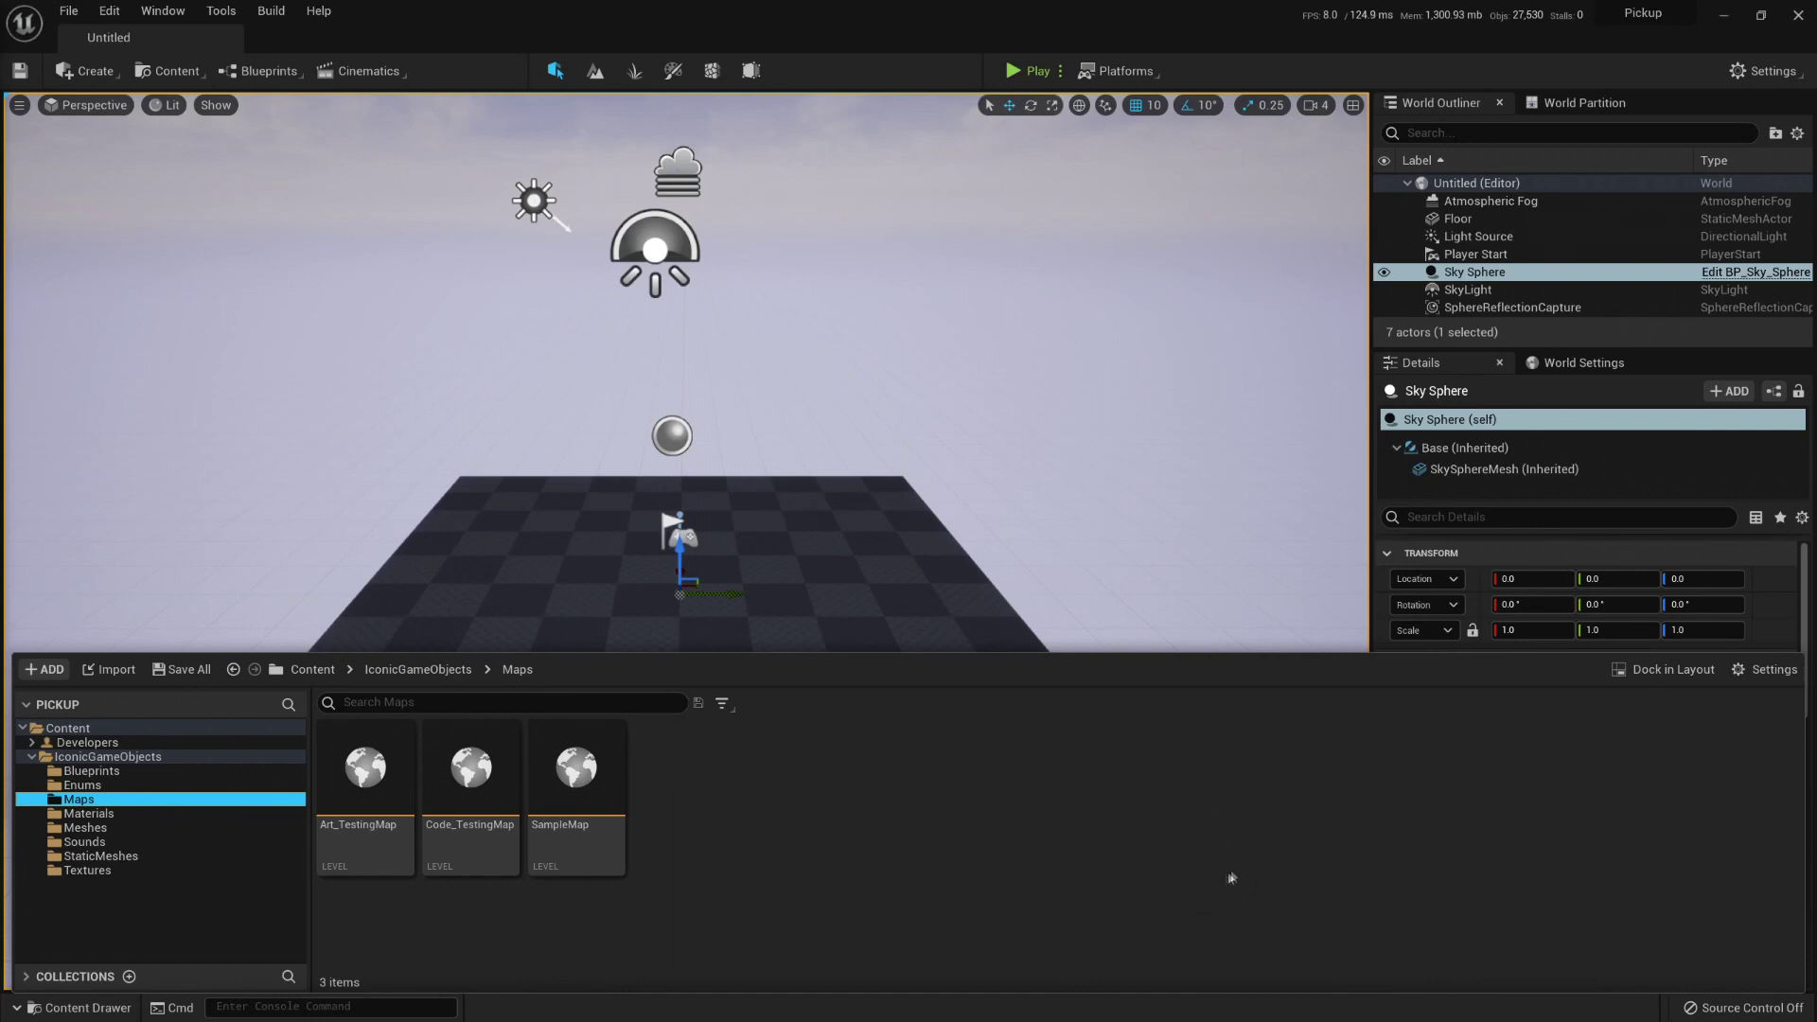
Step: Review the remaining IconicGameObjects assets, including the Meshes, Materials, Sounds and StaticMeshes folders, and revisit Blueprints
click(123, 770)
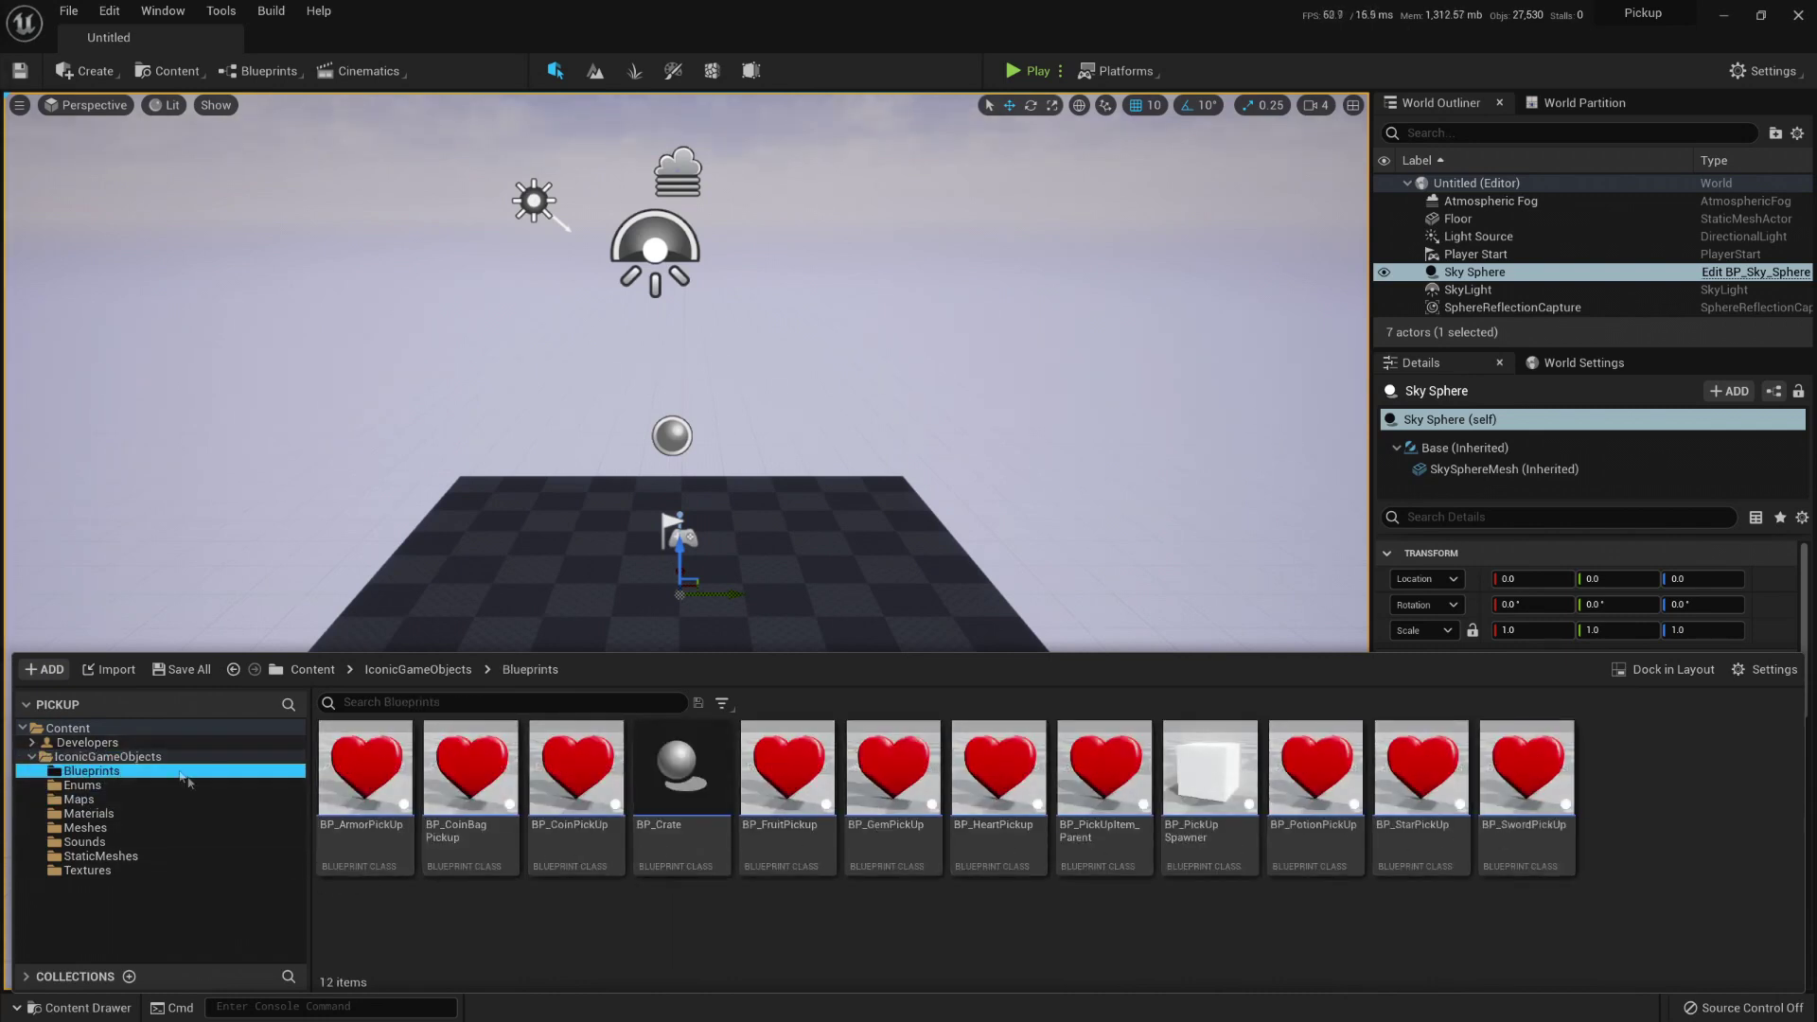
click(117, 799)
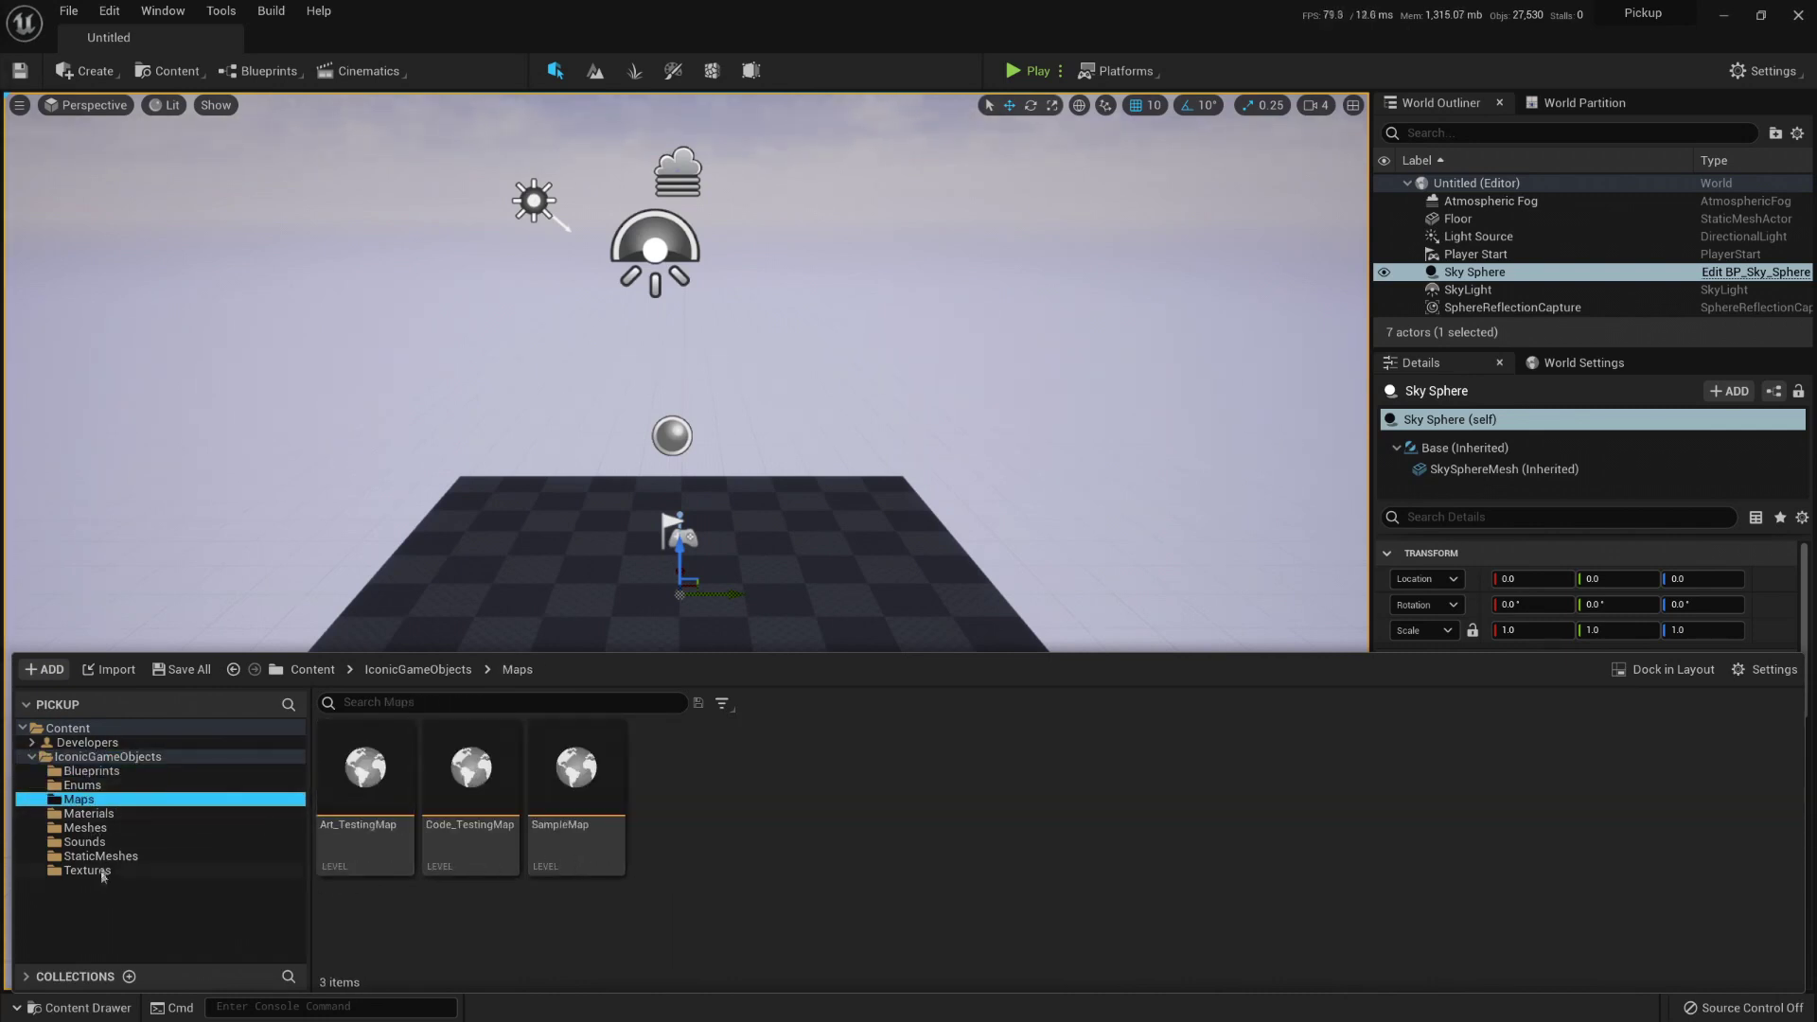
click(106, 828)
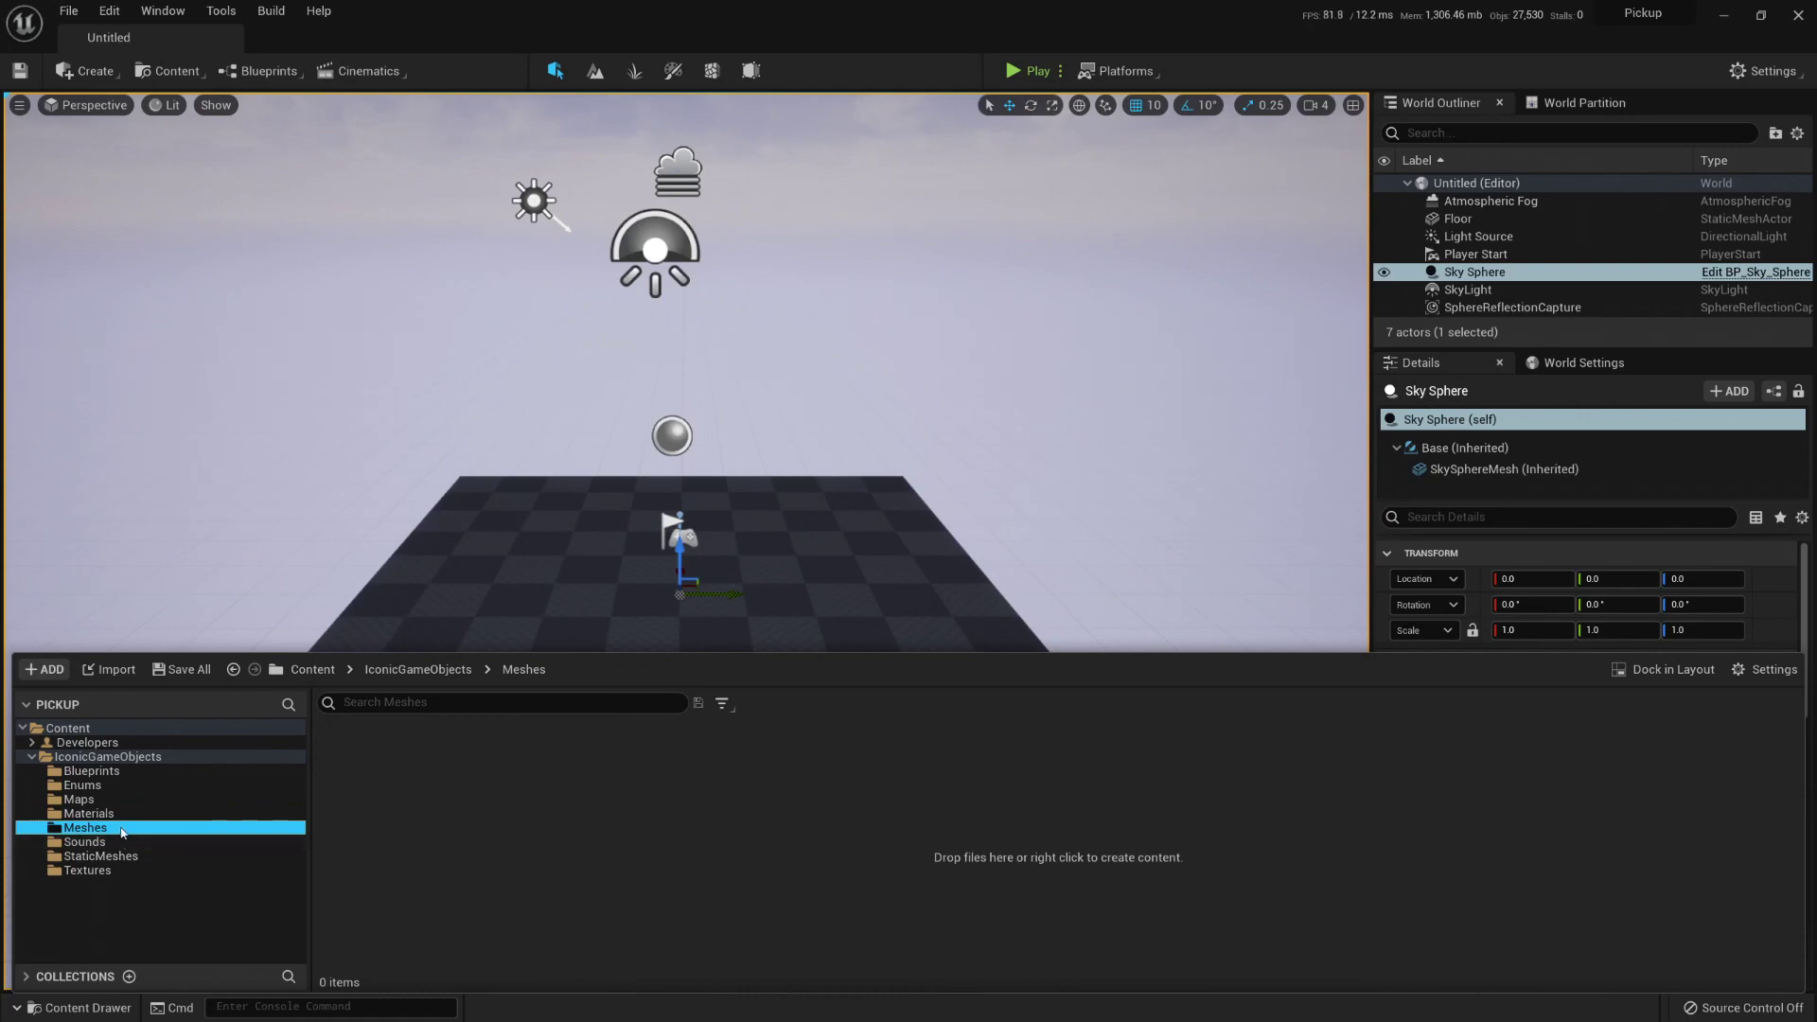
click(88, 814)
click(104, 843)
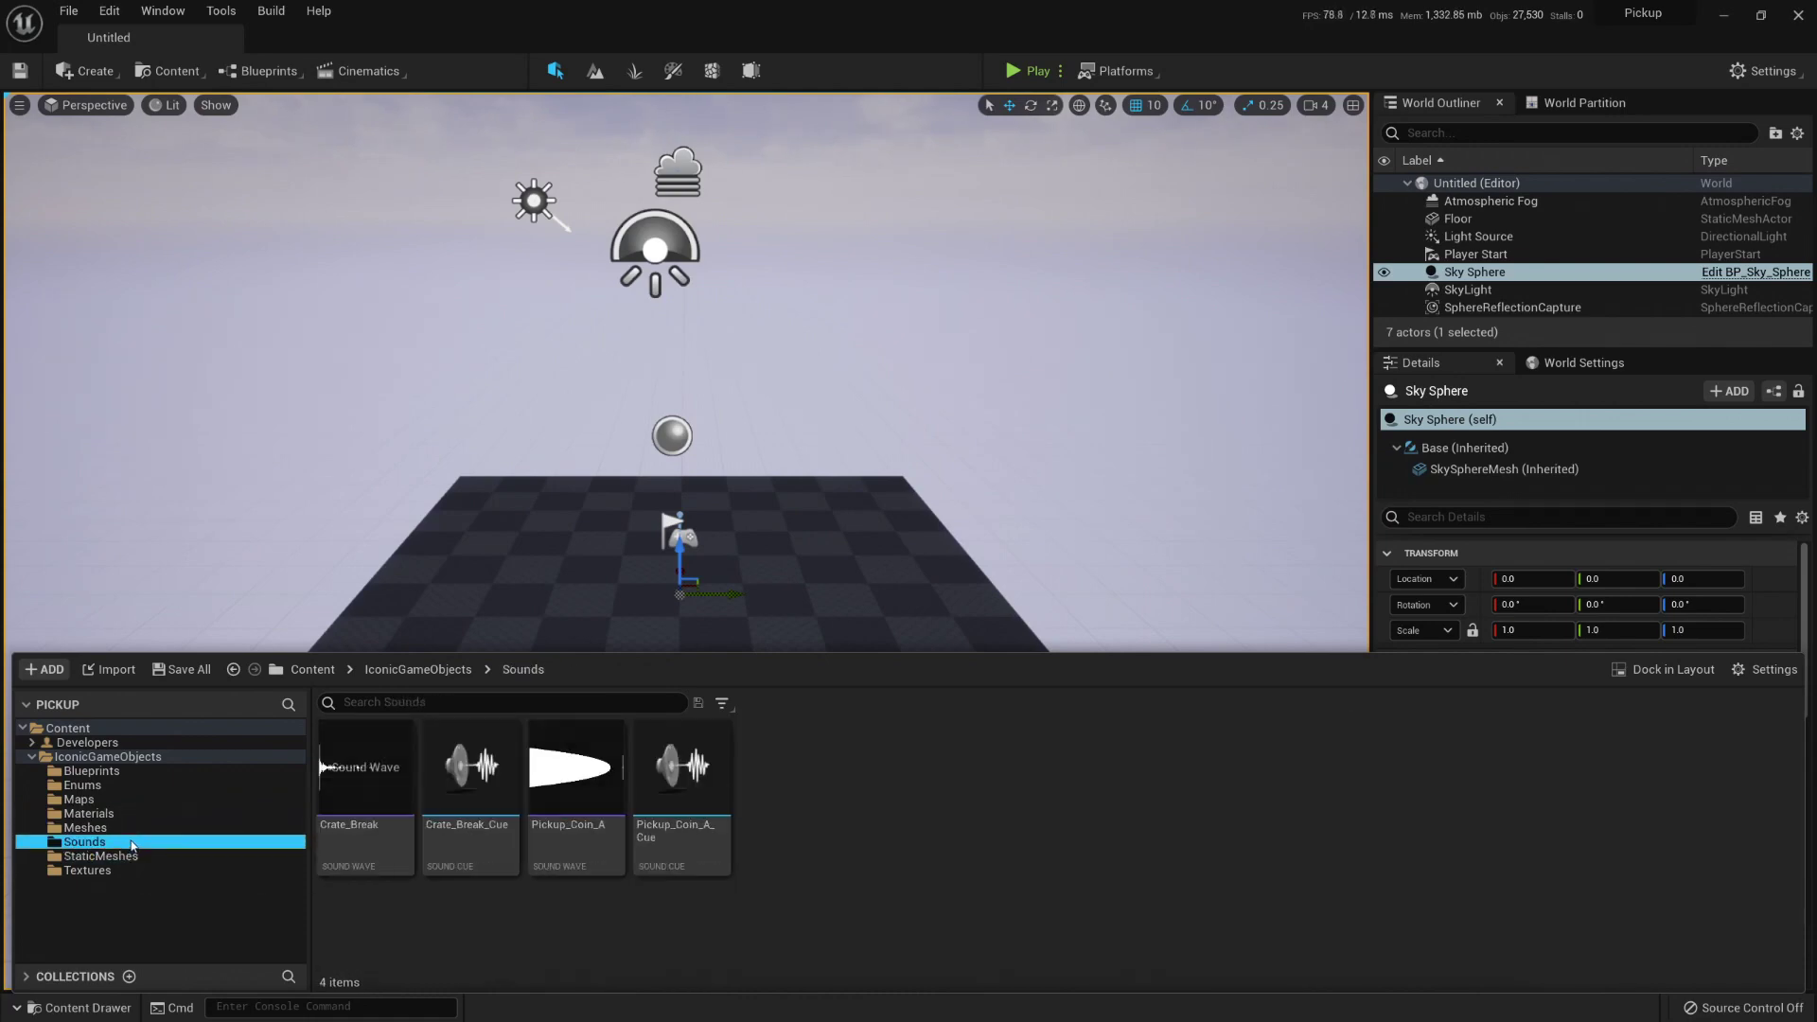
click(118, 857)
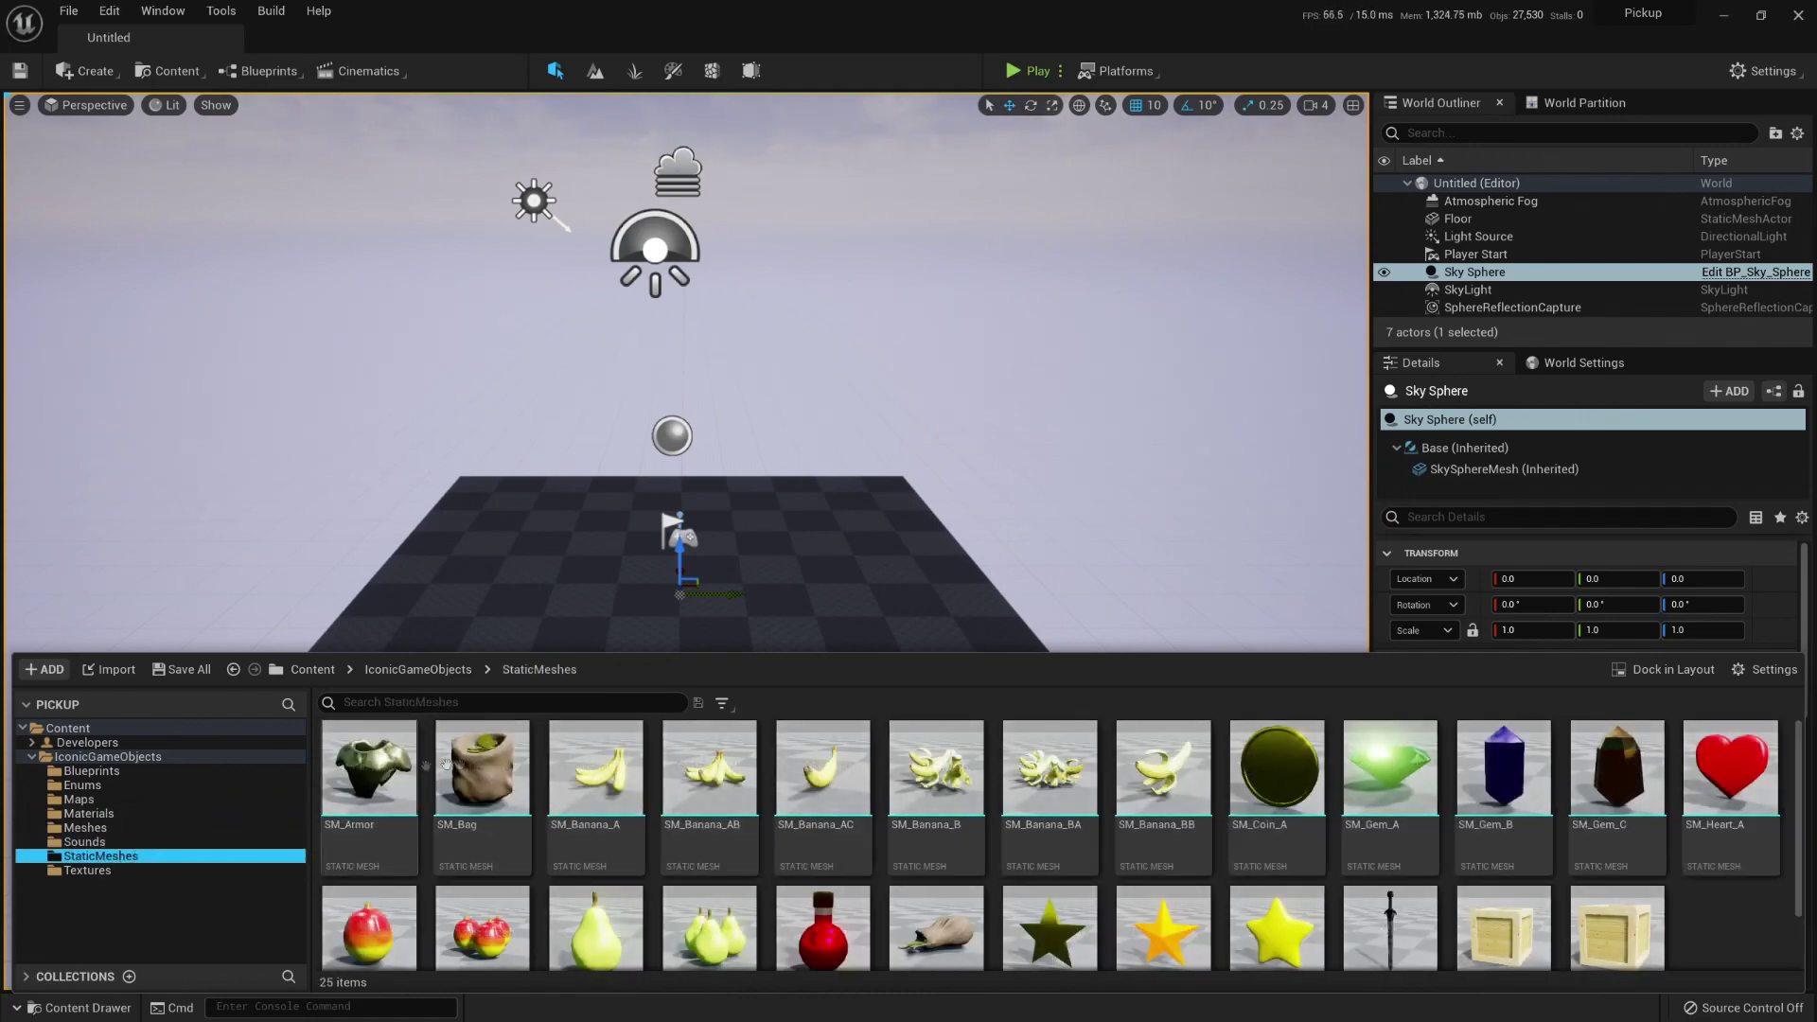
drag(1163, 837, 1201, 824)
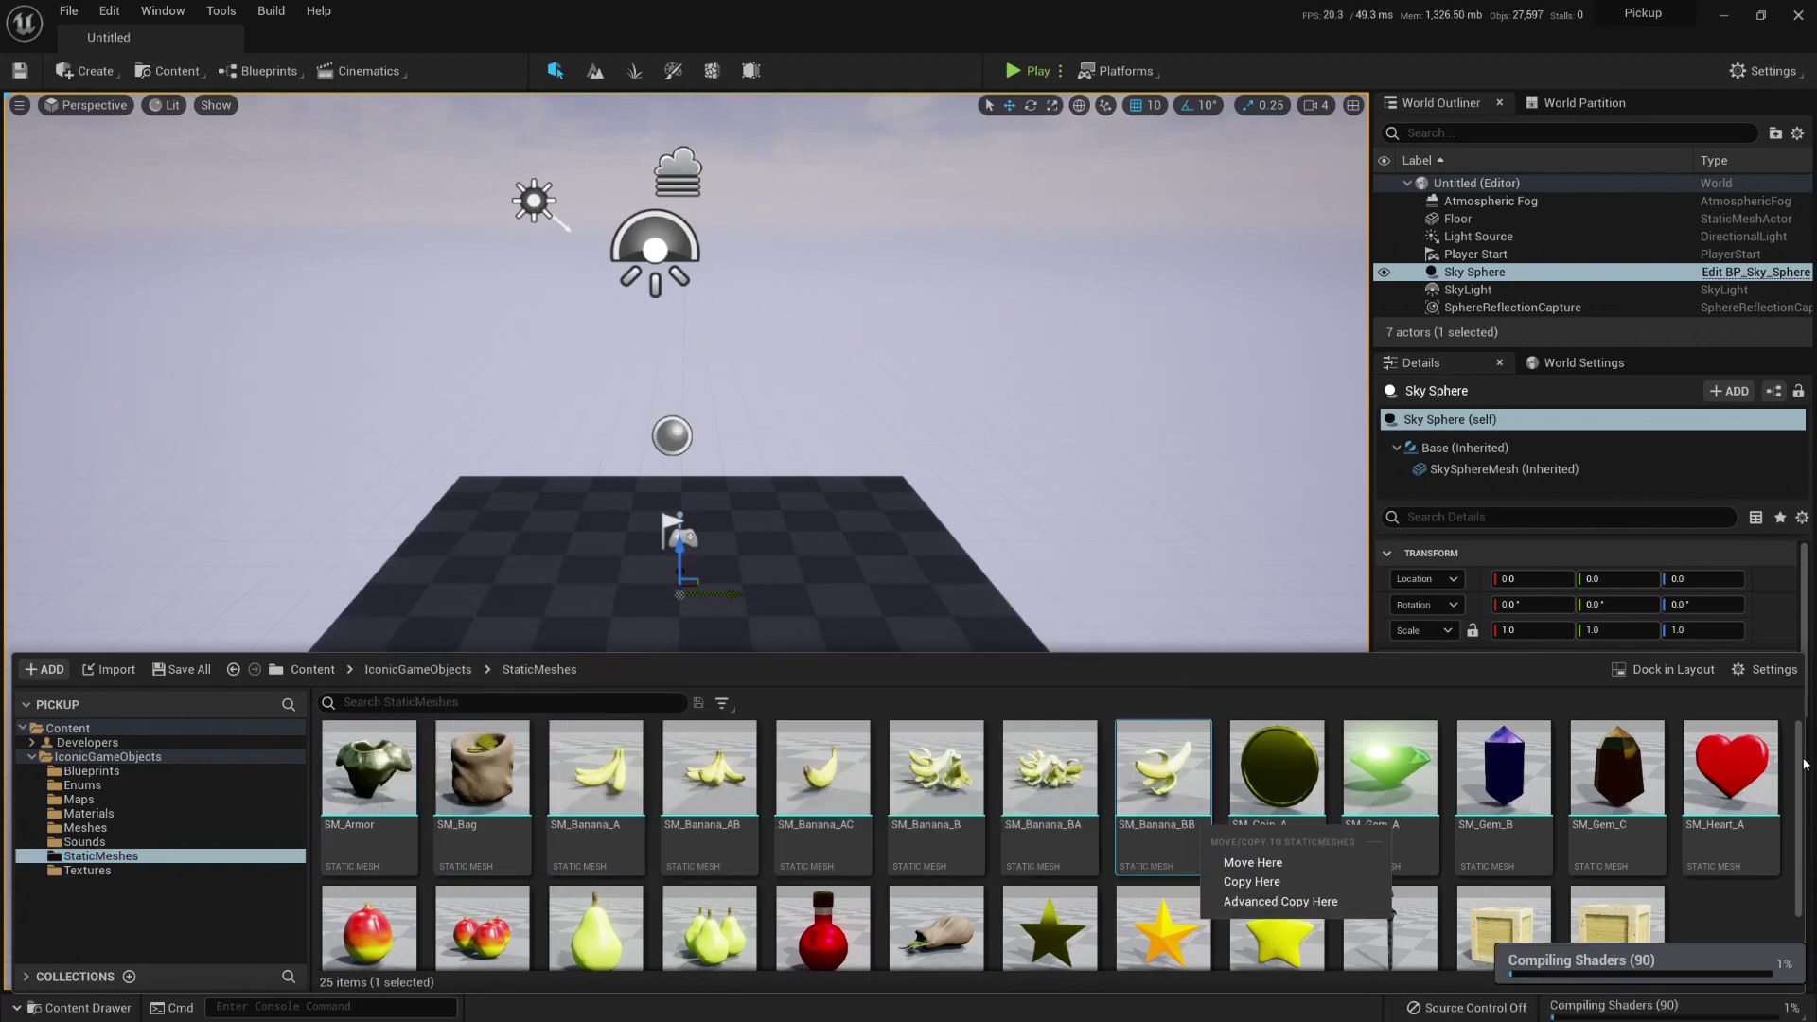
click(1804, 803)
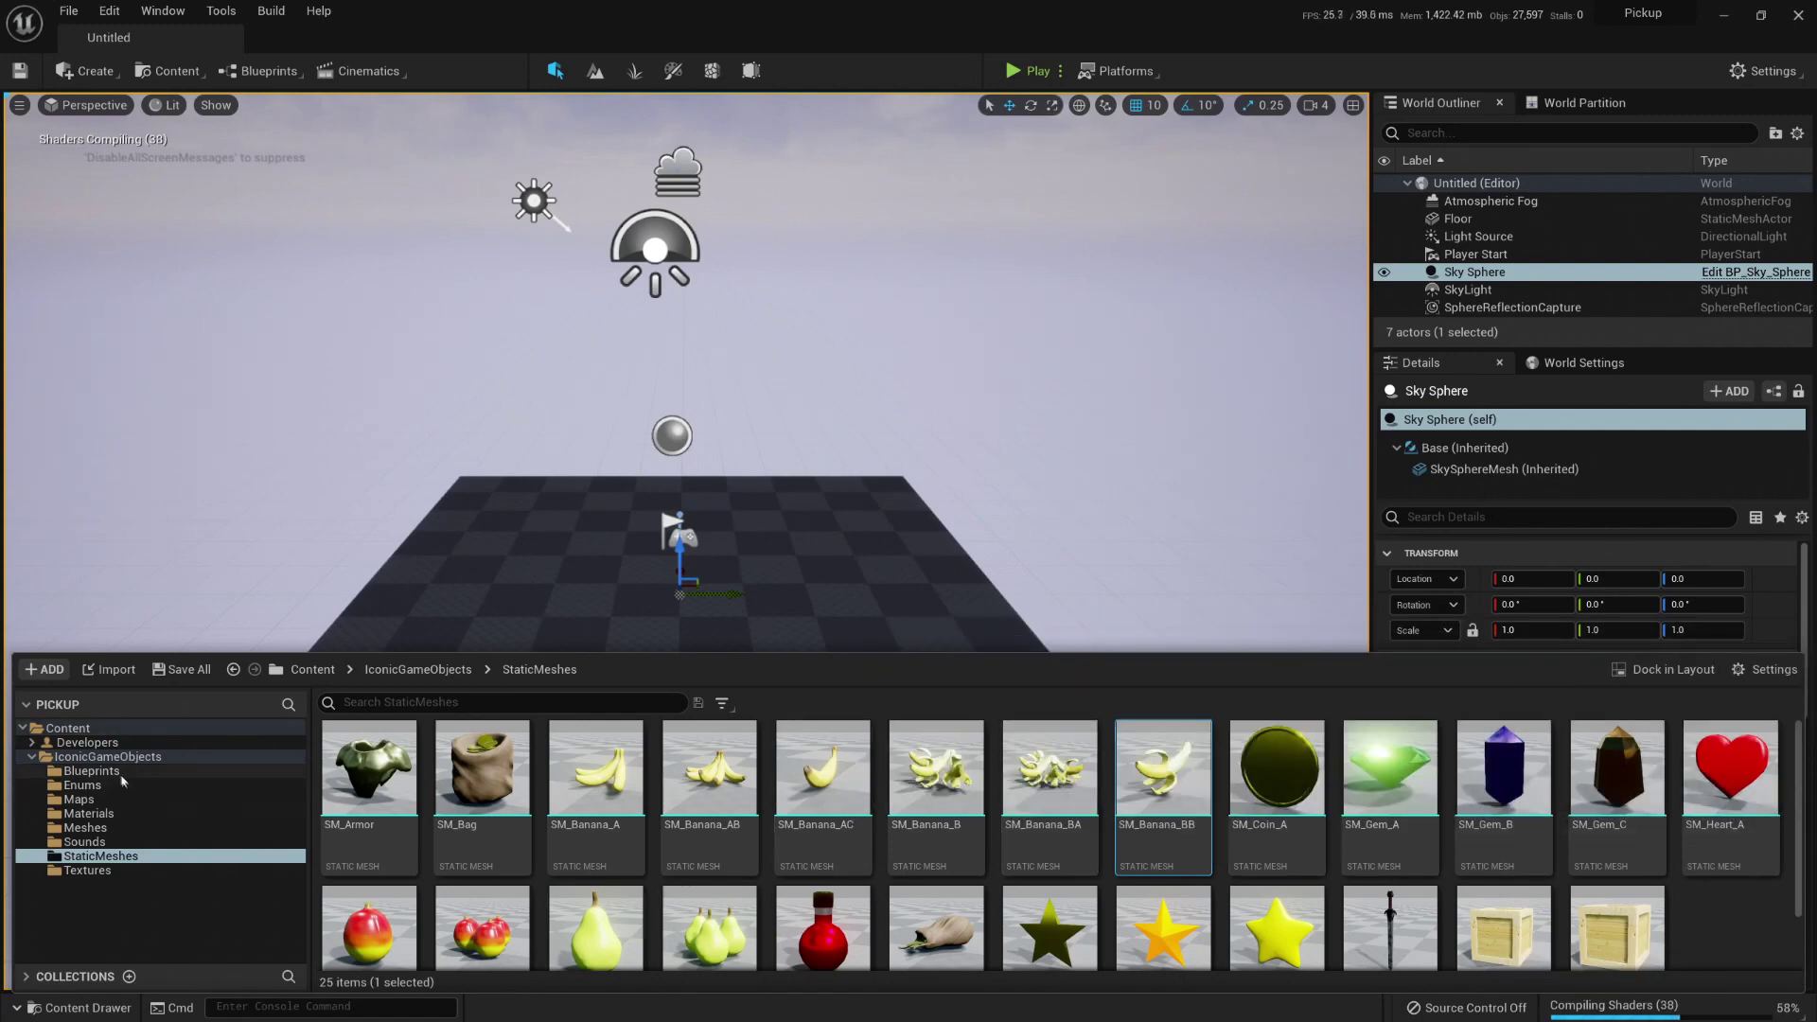
click(92, 770)
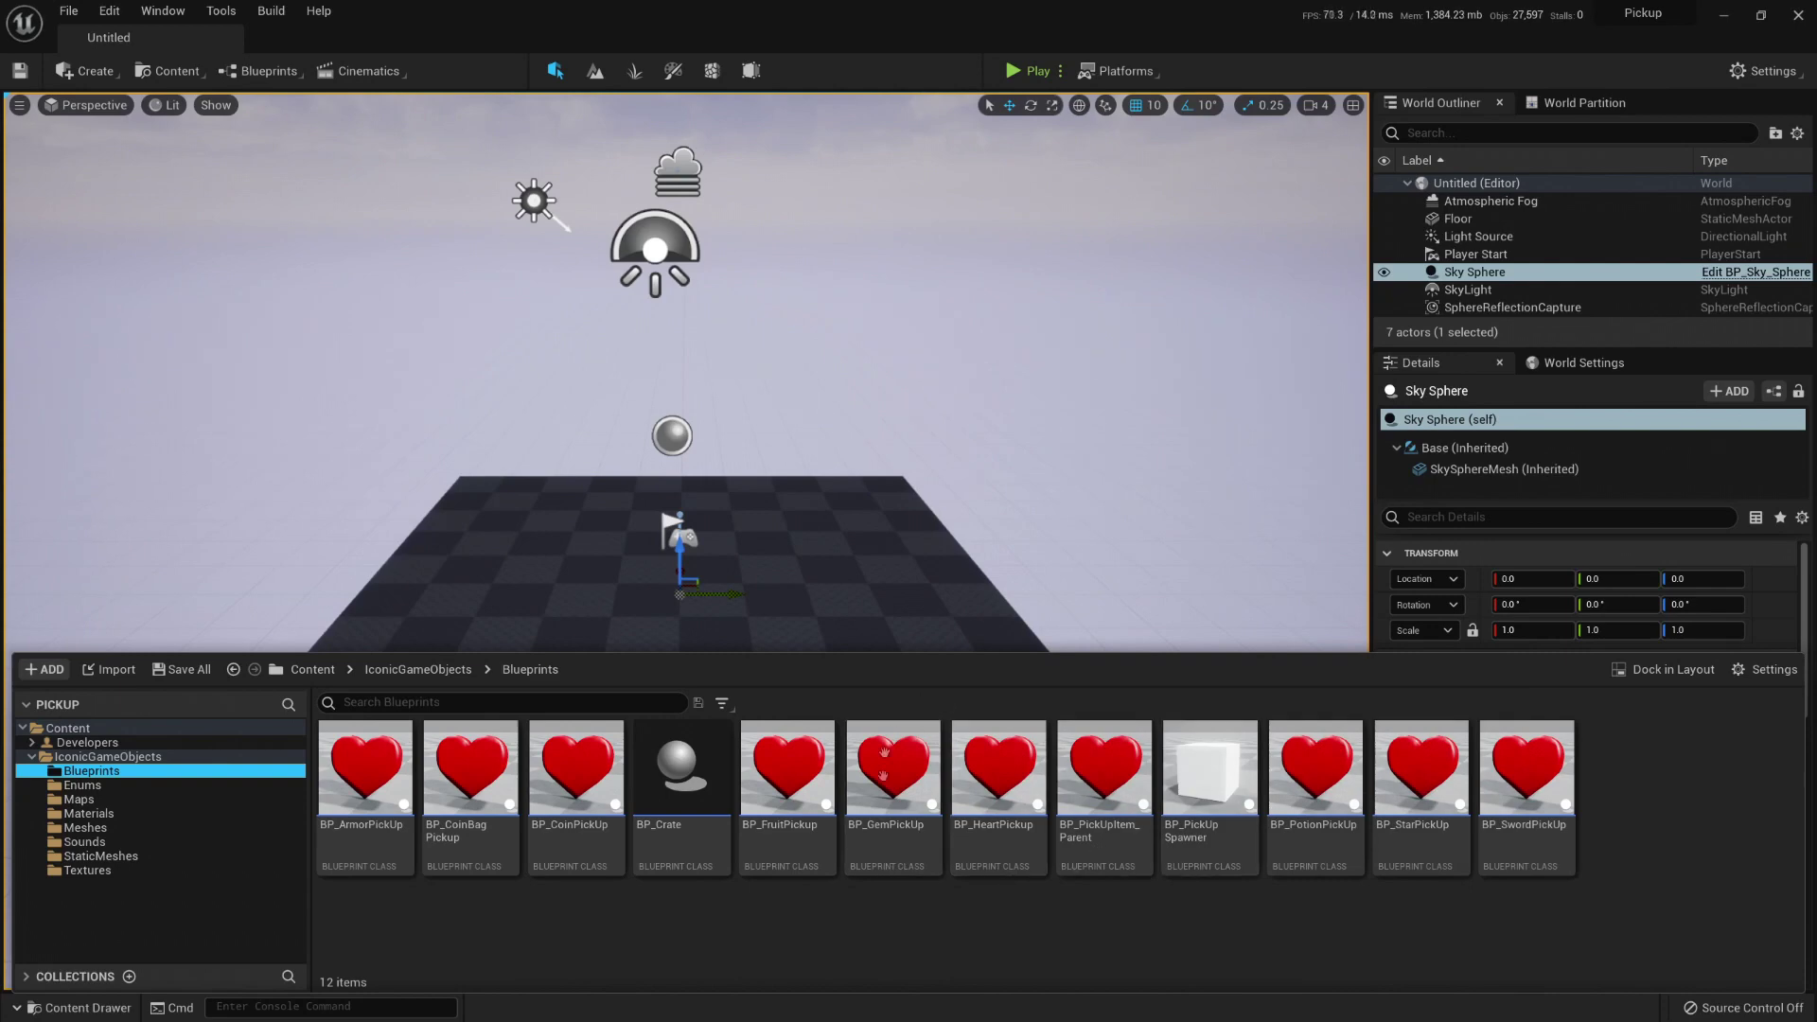
key(ctrl+space)
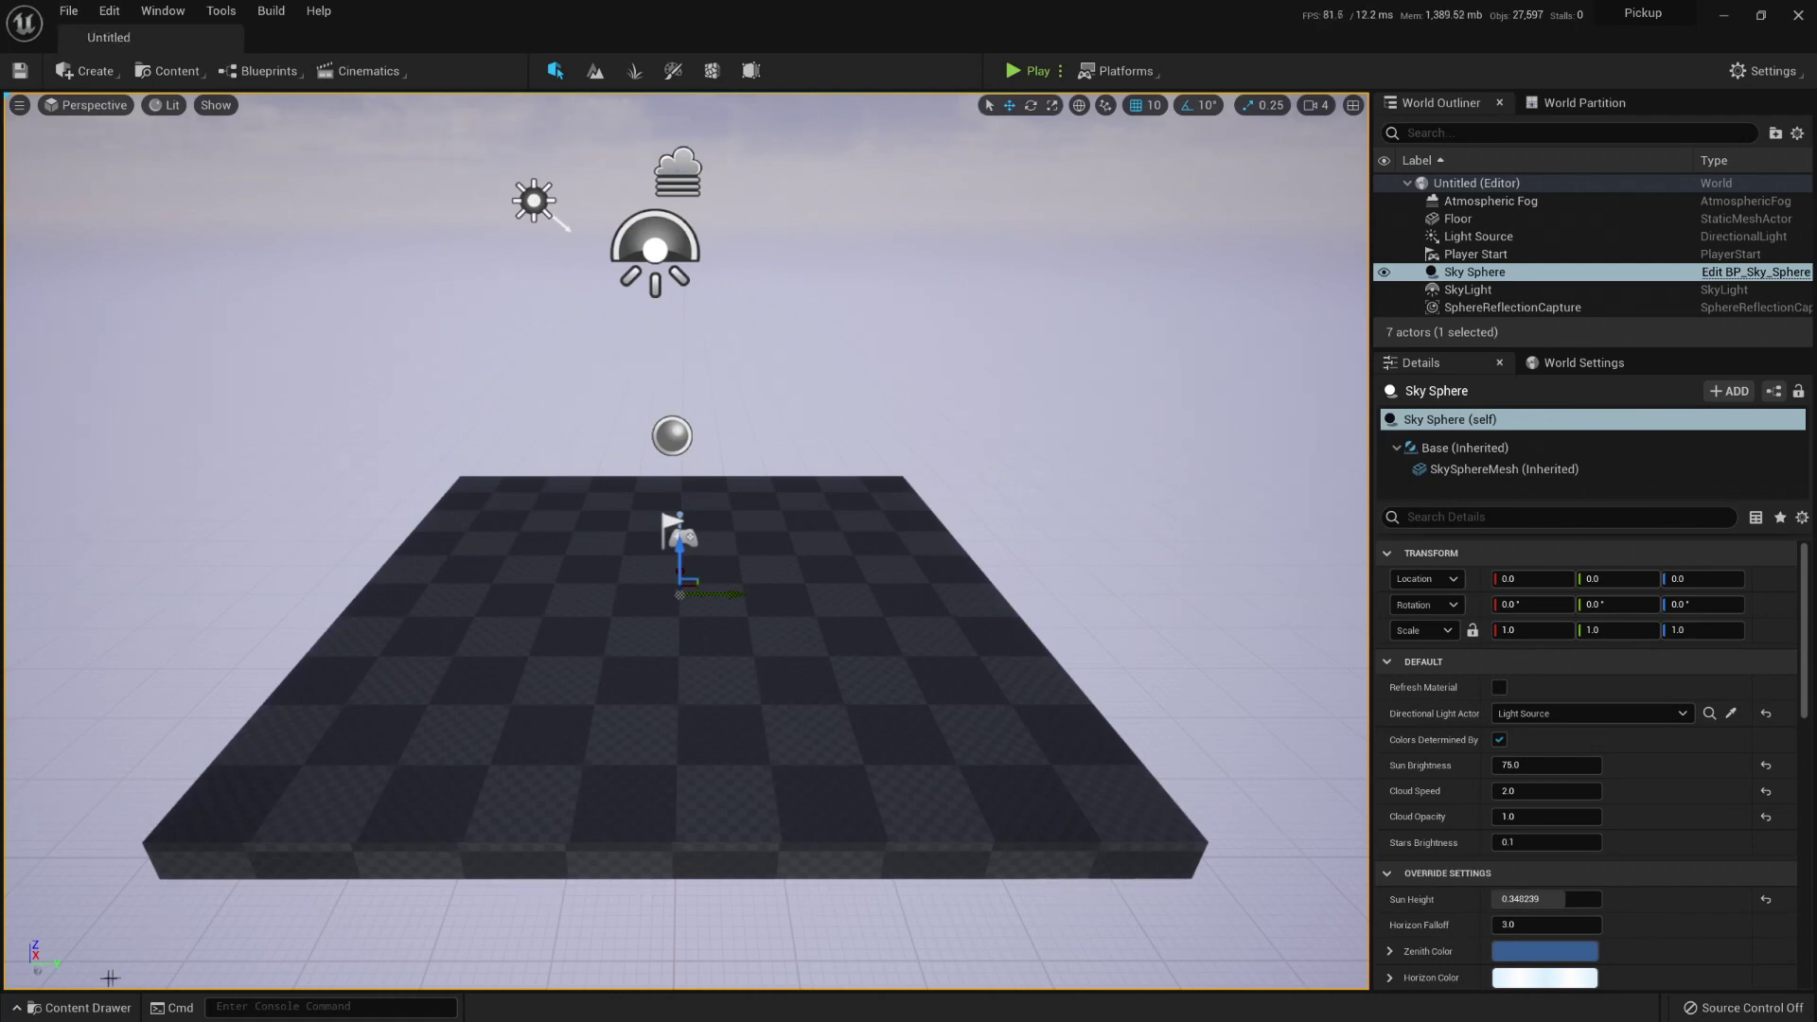
Step: Create a new folder named Pickup directly under the Content folder and open it
click(80, 1007)
click(95, 728)
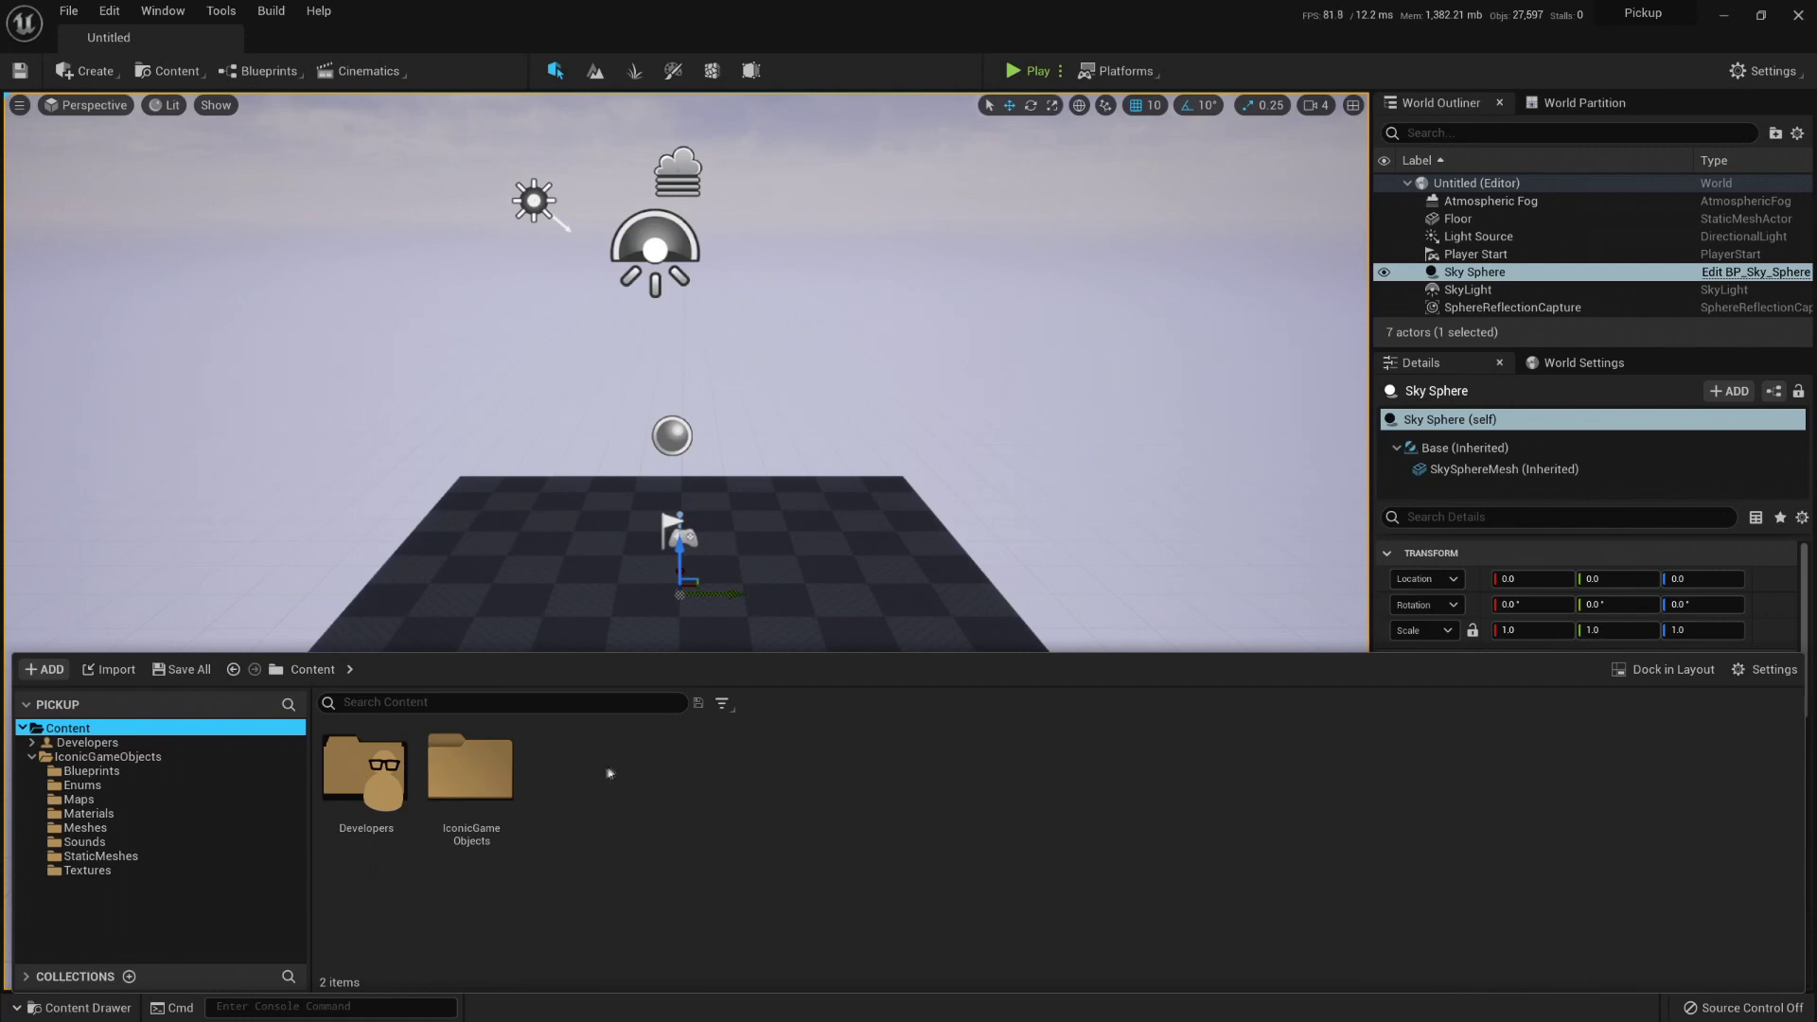
right_click(596, 813)
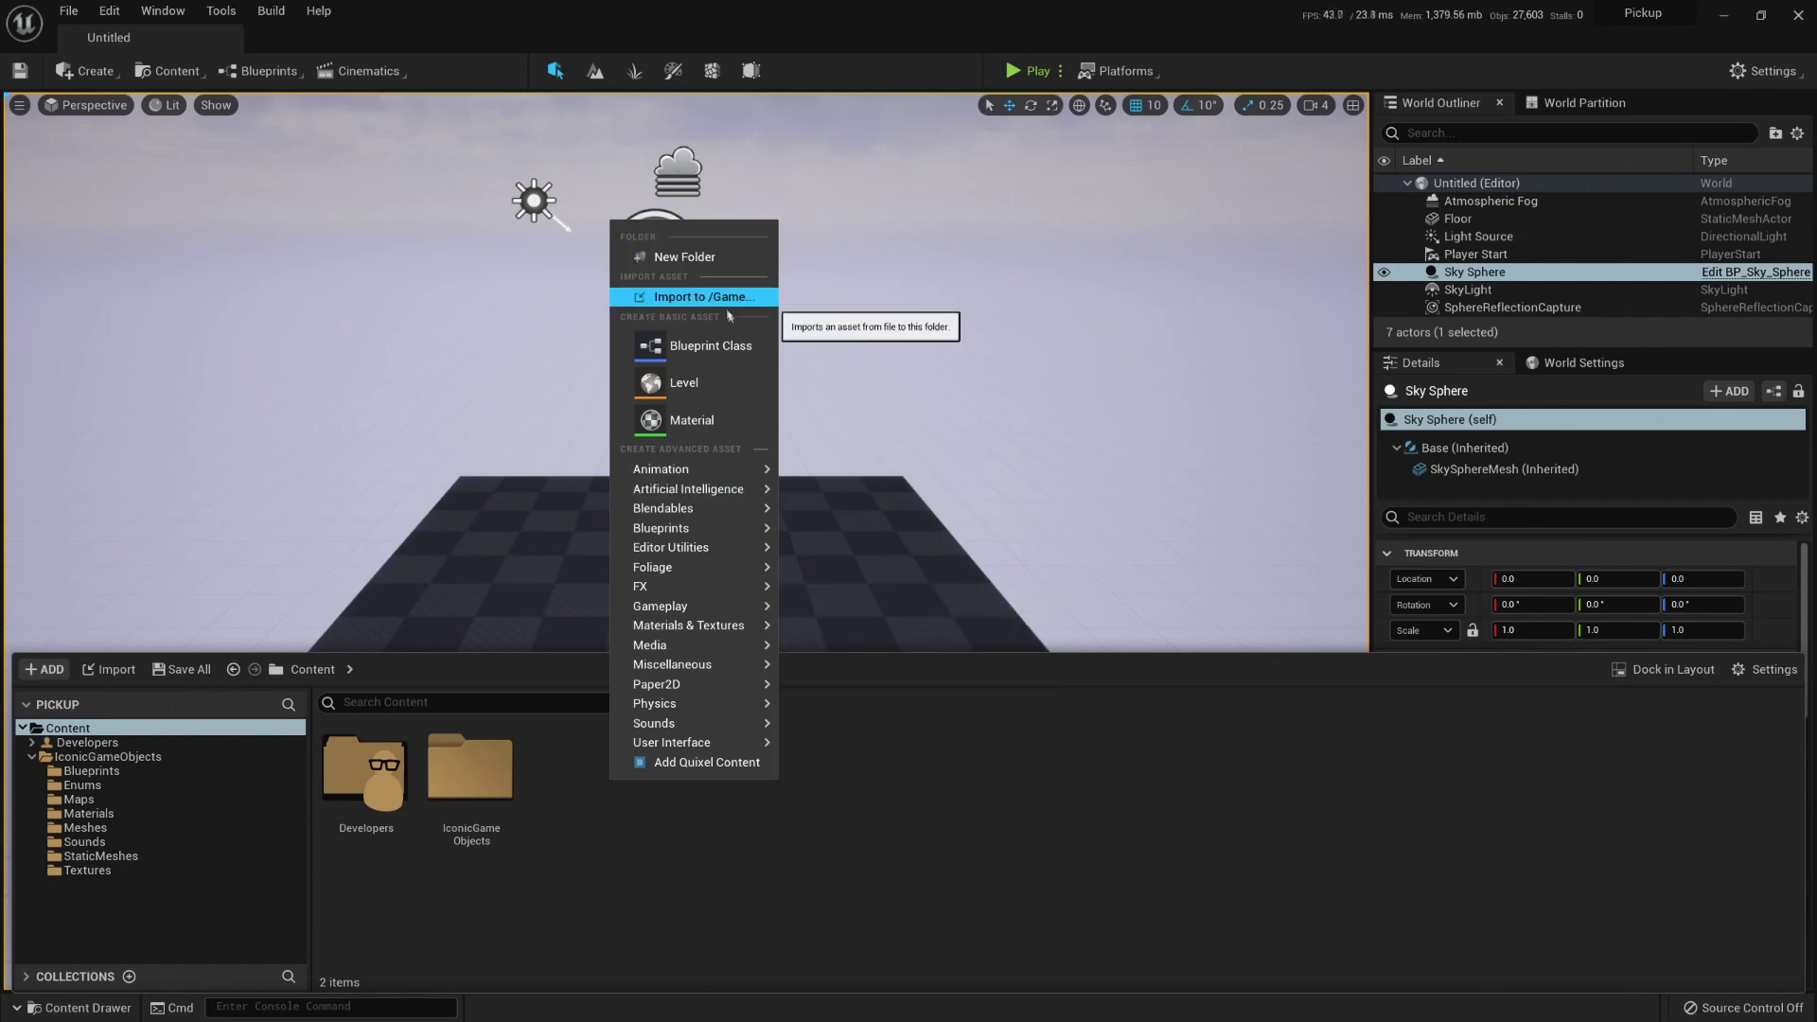
click(539, 814)
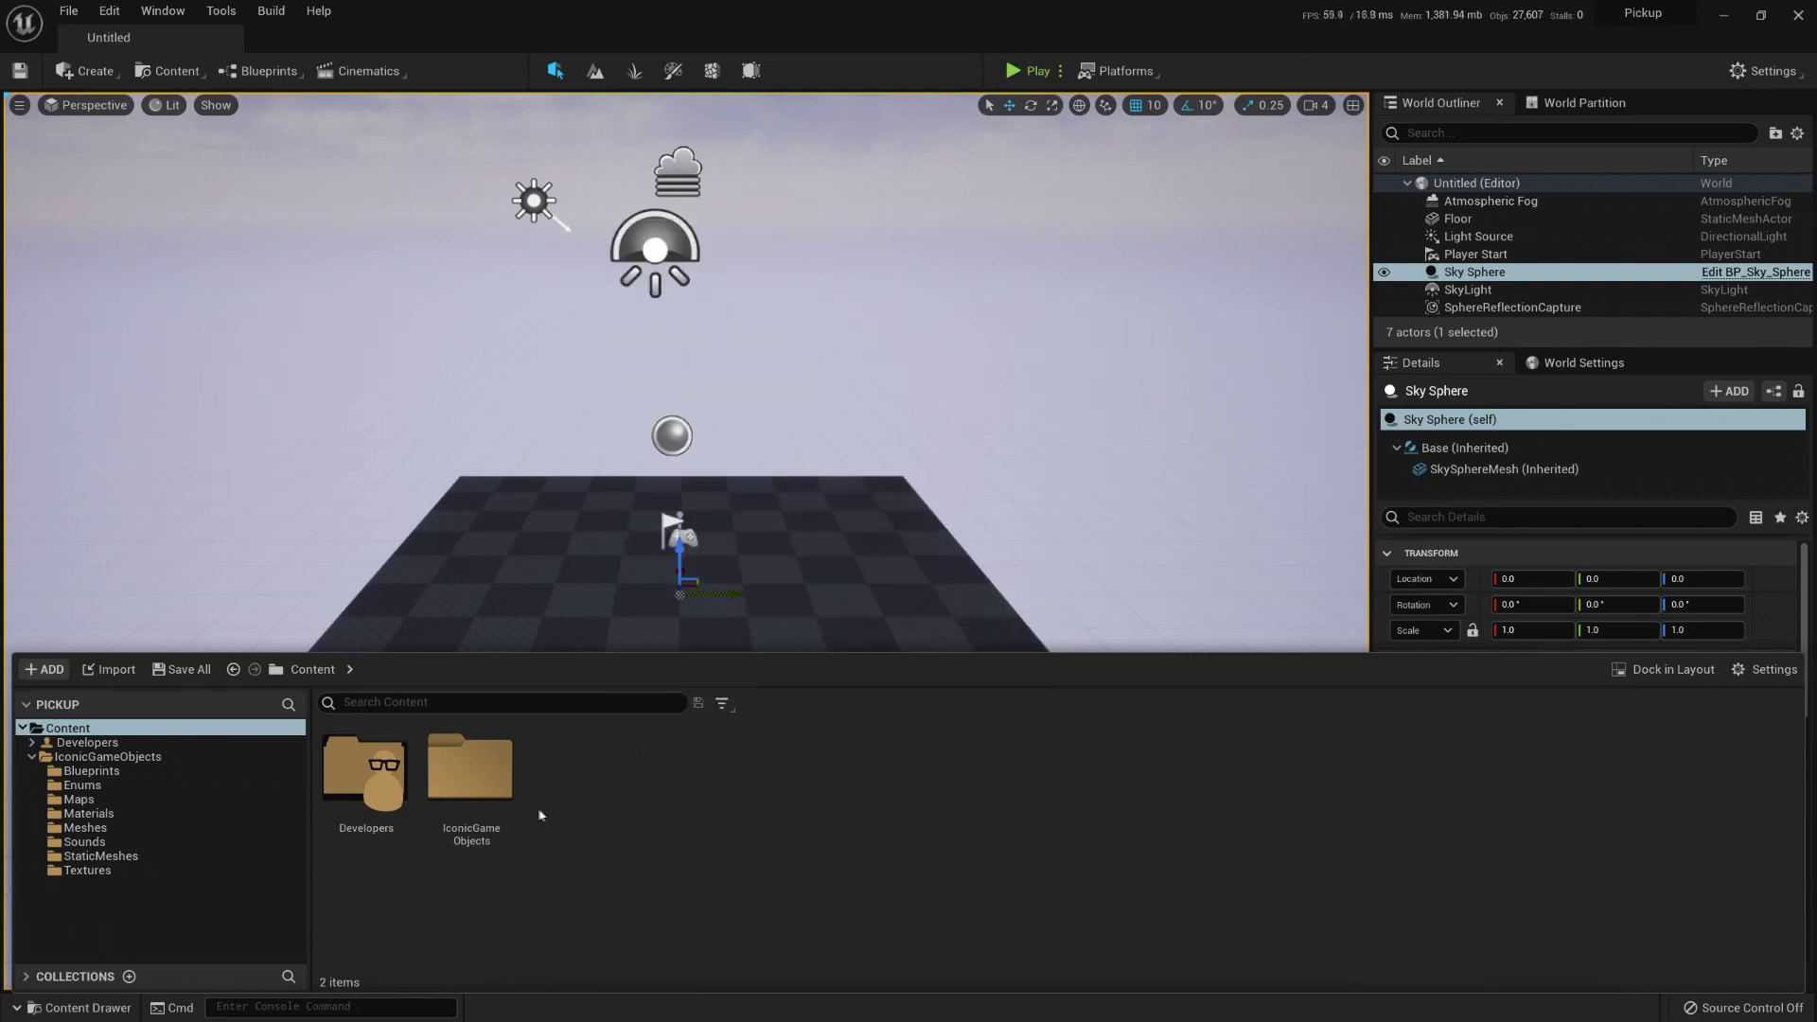
right_click(602, 805)
click(738, 251)
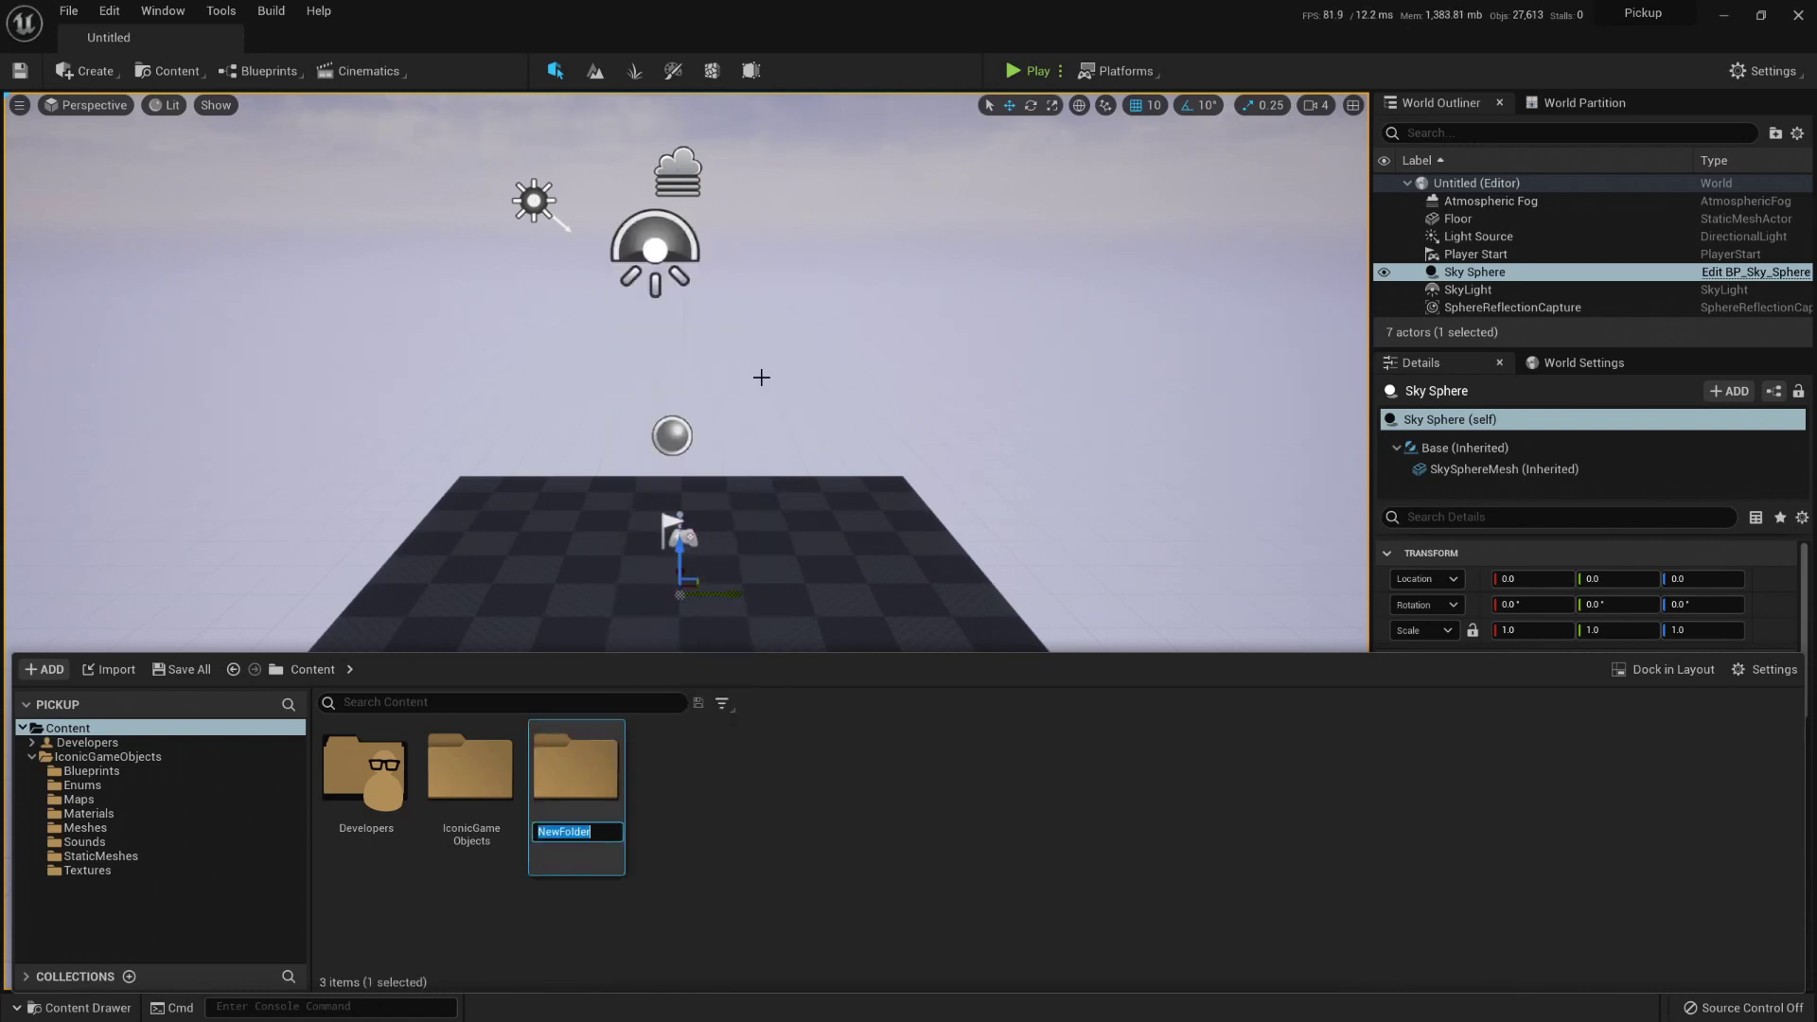
text(Pickup)
key(Return)
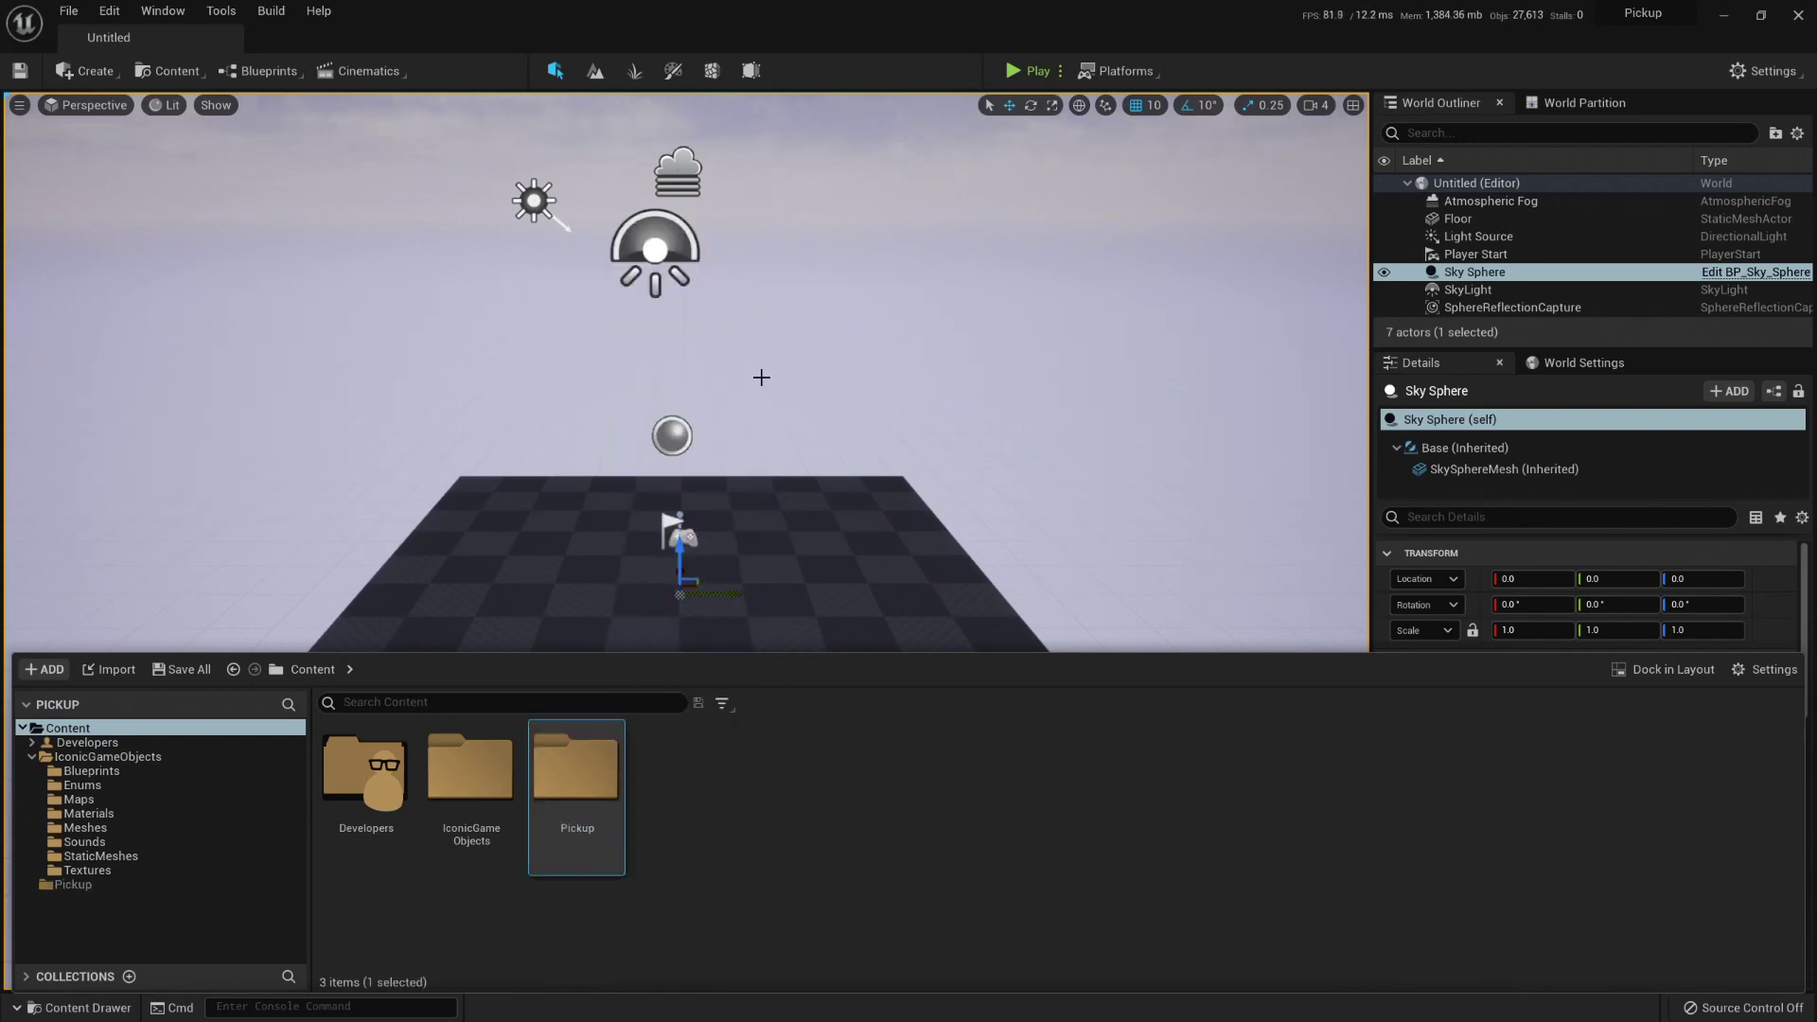
key(Return)
click(761, 377)
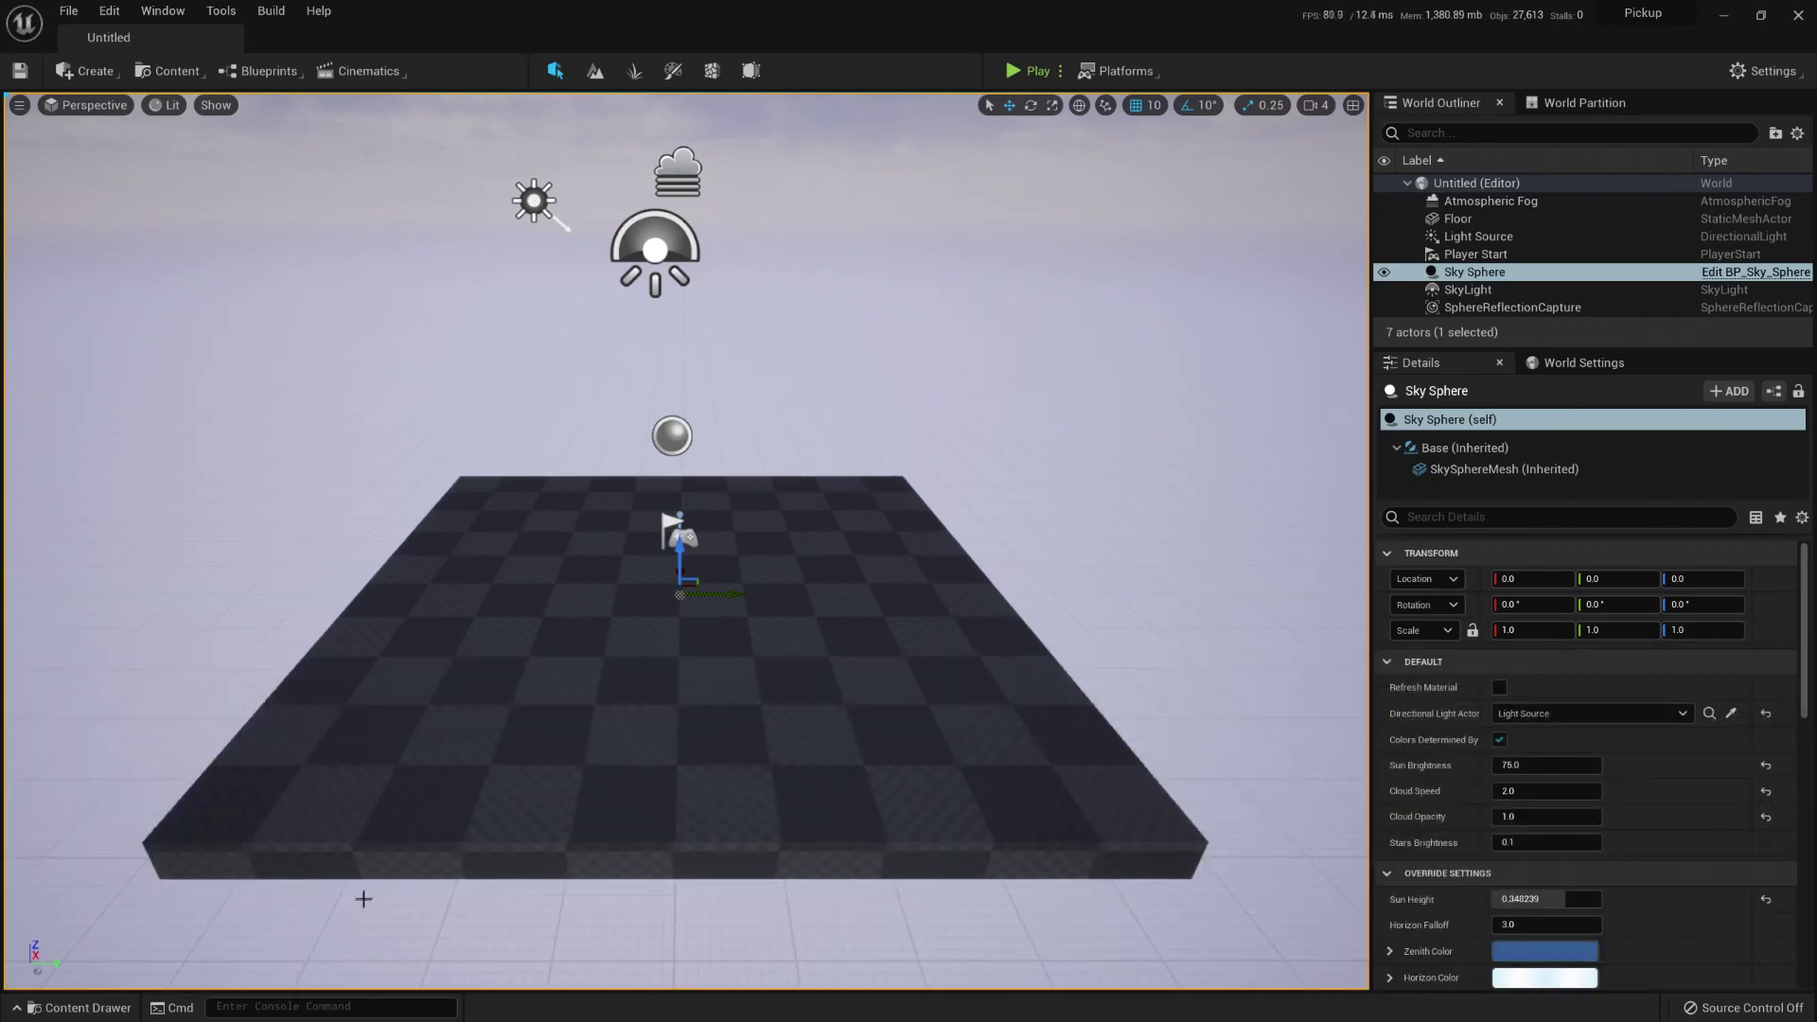
Step: Create an Actor-based Blueprint Class named BP_Pickup in the Pickup folder
click(108, 1008)
right_click(412, 801)
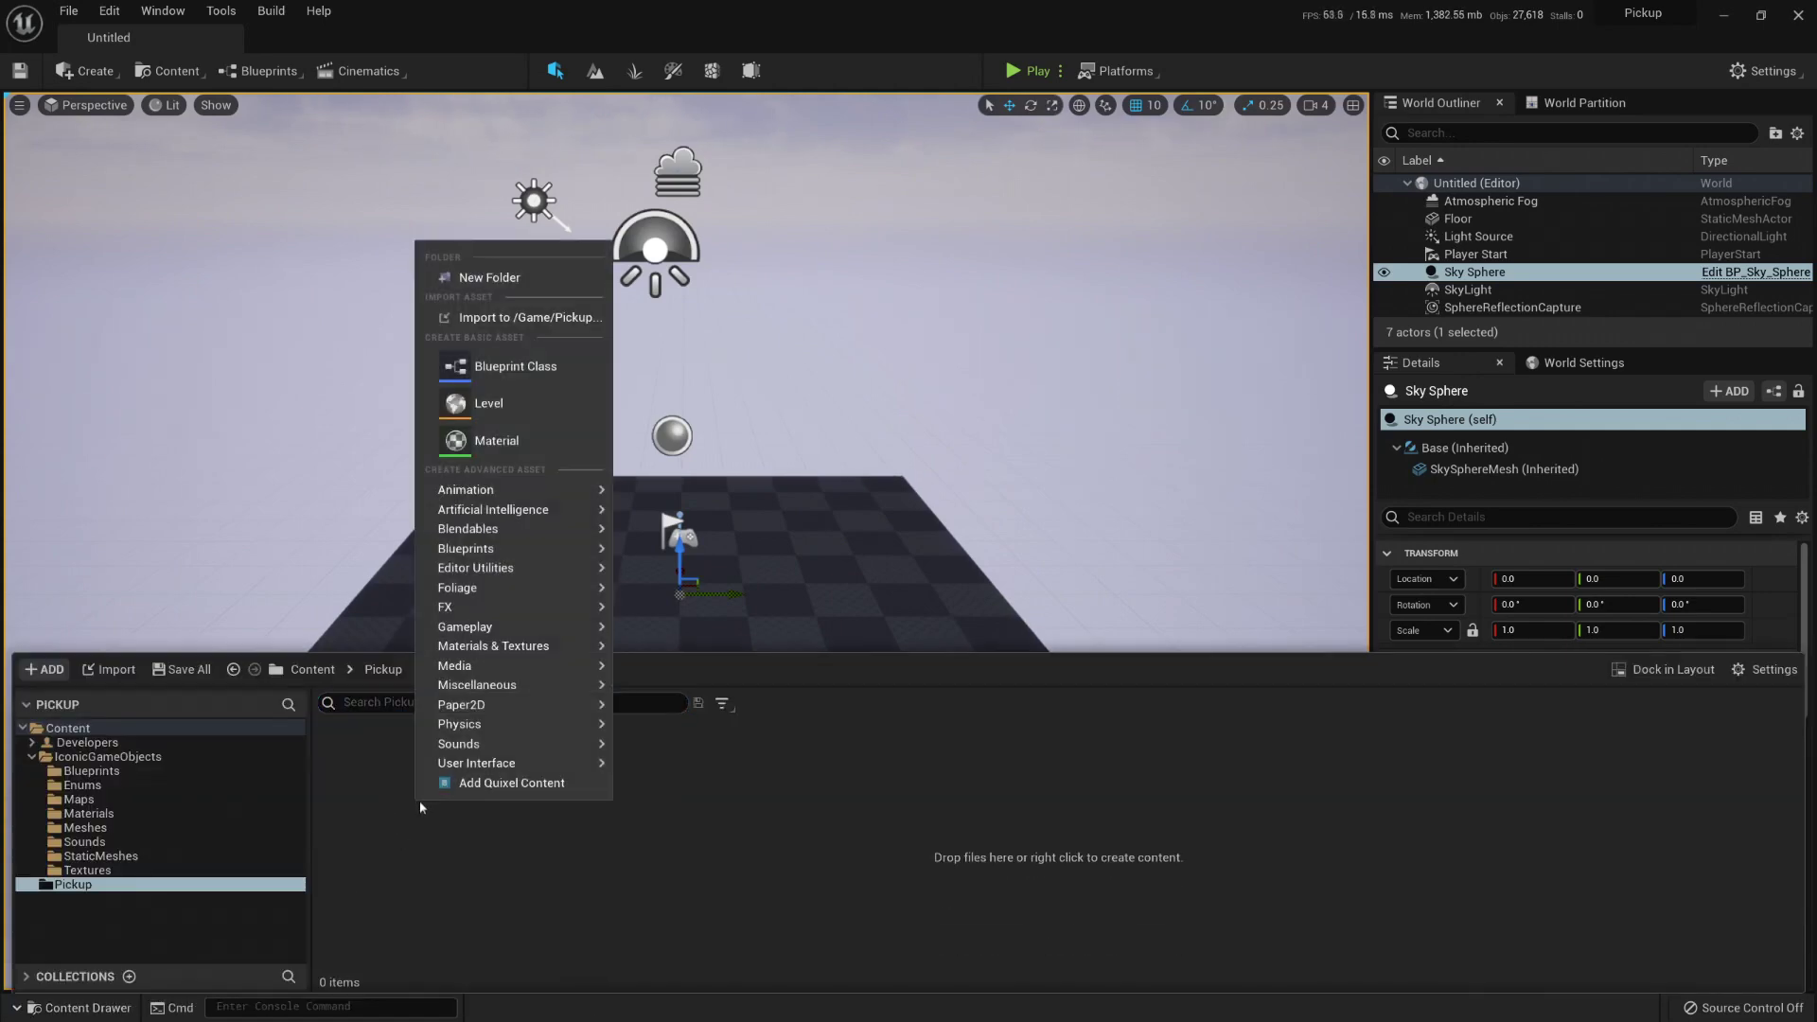
click(507, 369)
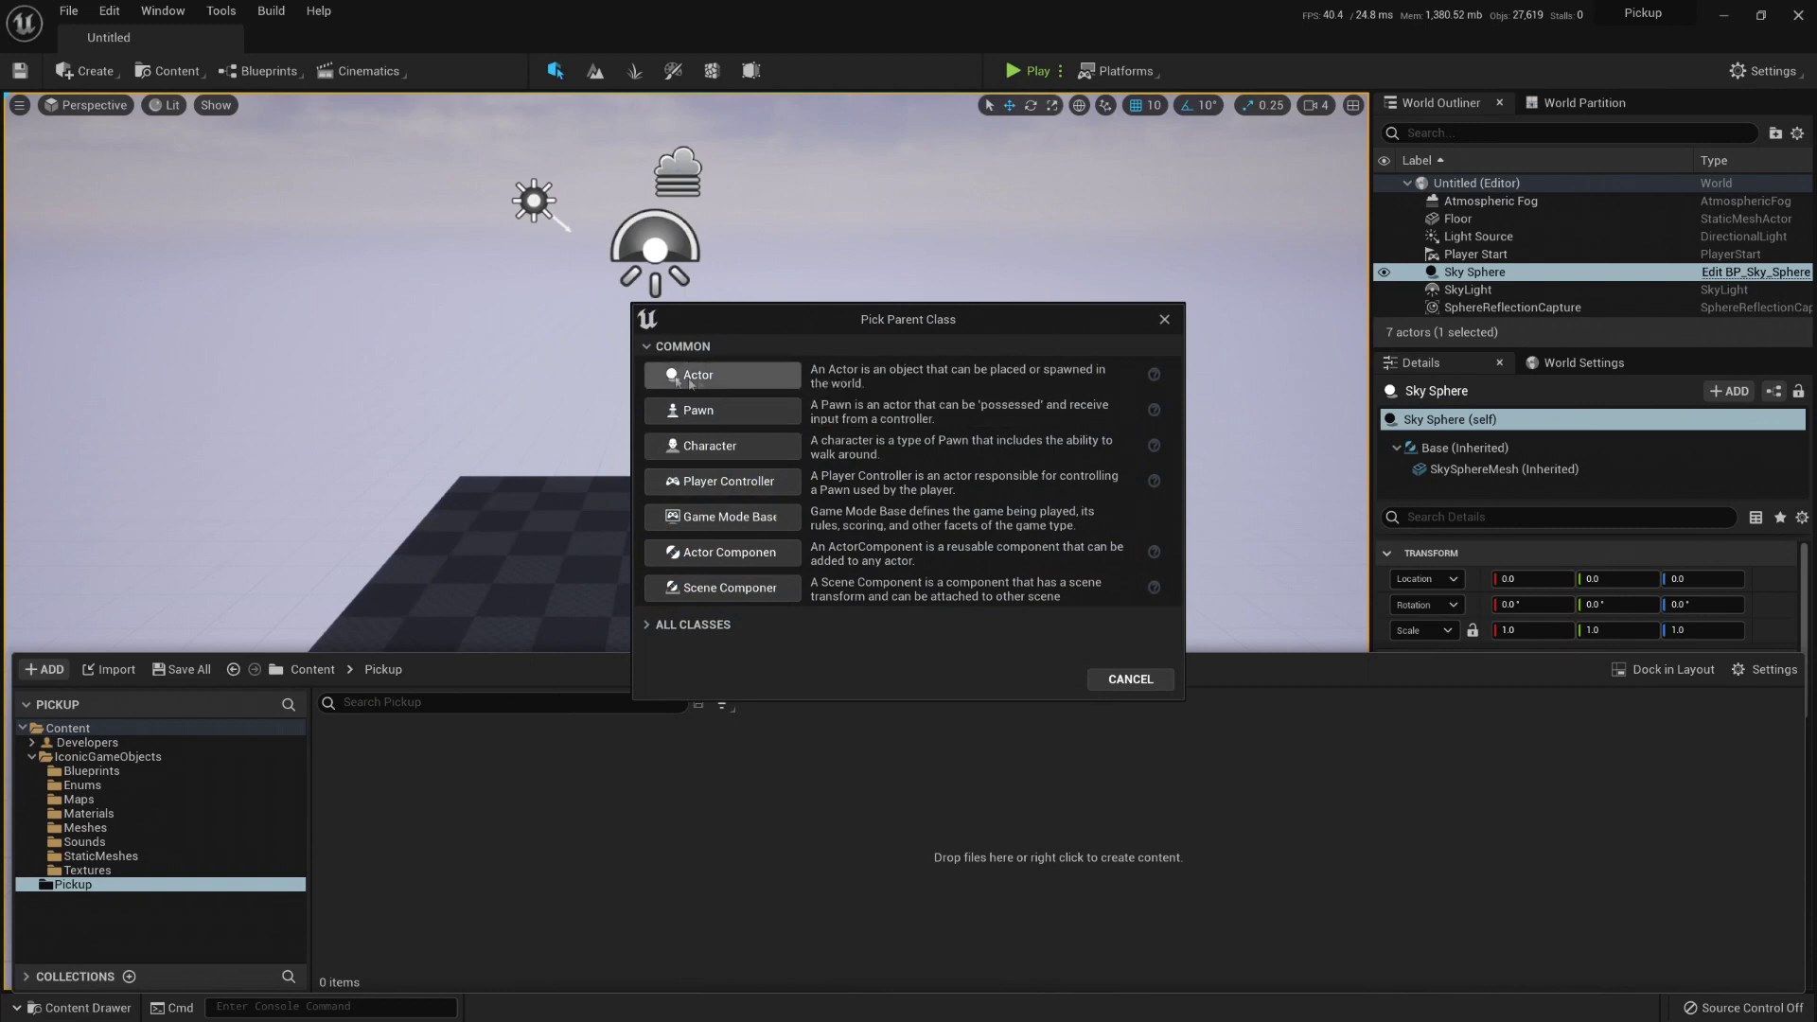
click(721, 374)
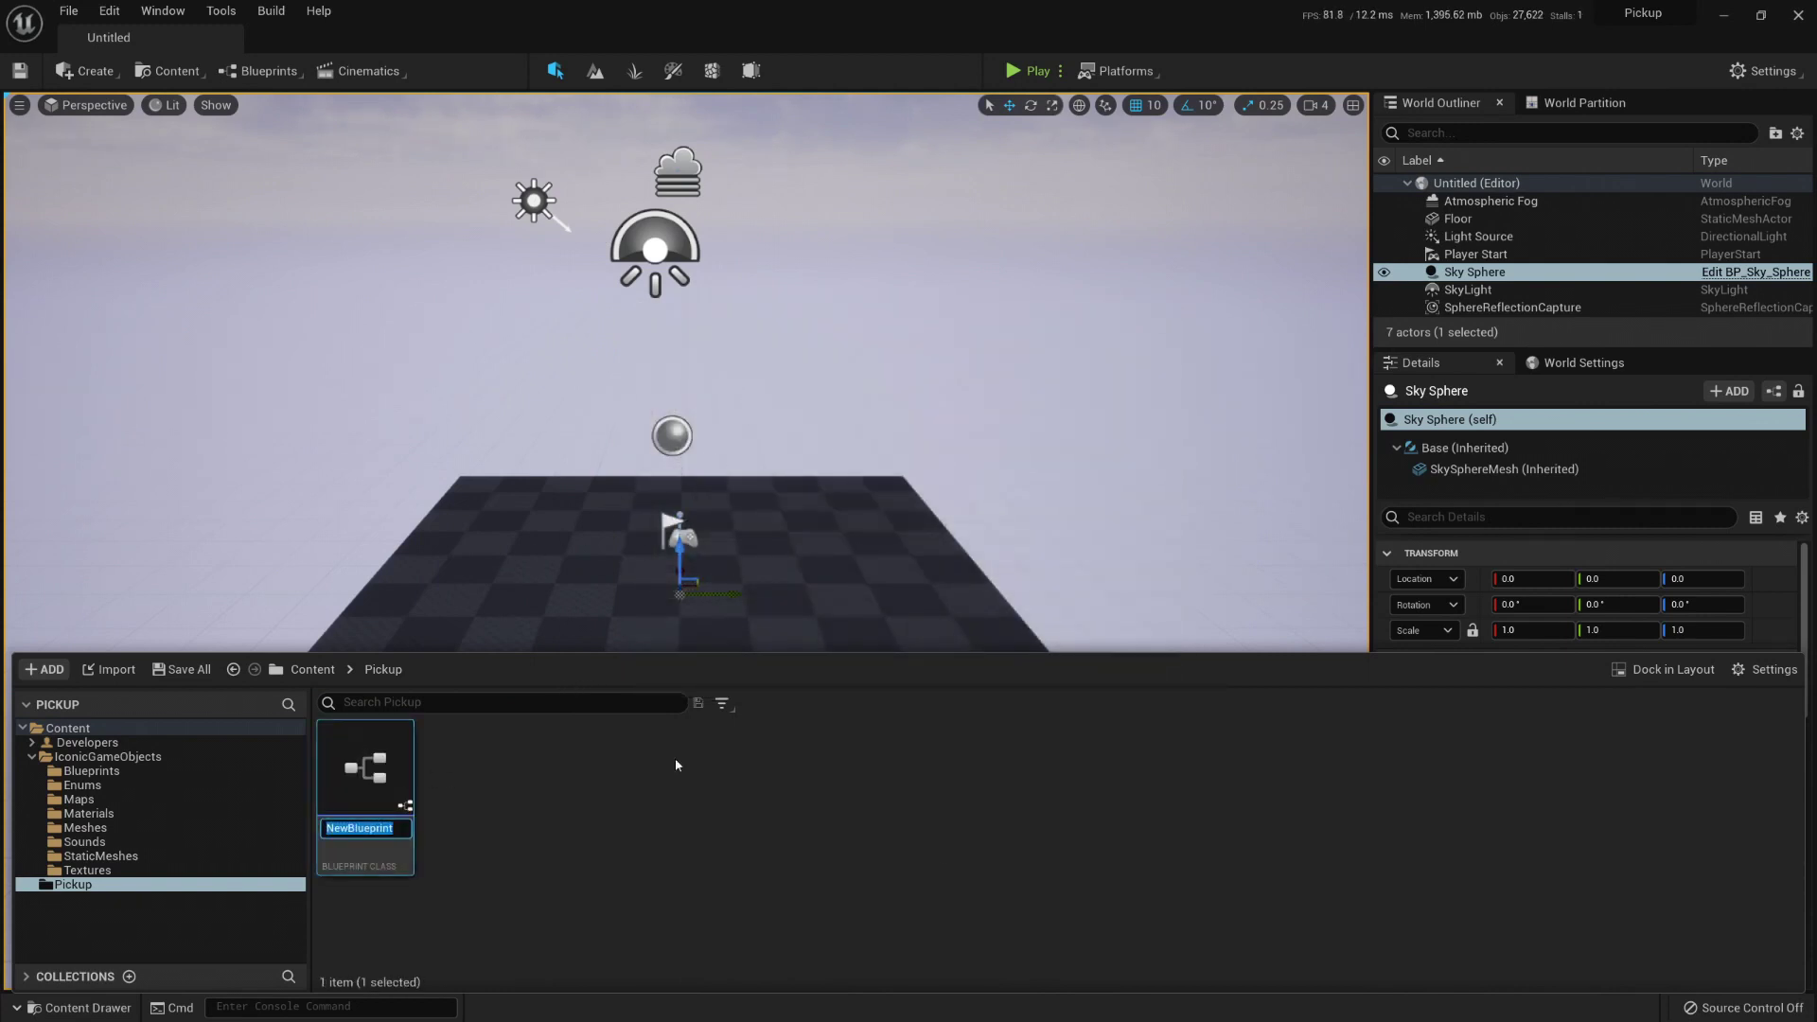
text(BP_Pickup)
key(Return)
Step: Place a BP_Pickup instance in the level beside the Player Start, at about X 20, Y 110, Z 110
scroll(320, 568, up, 2)
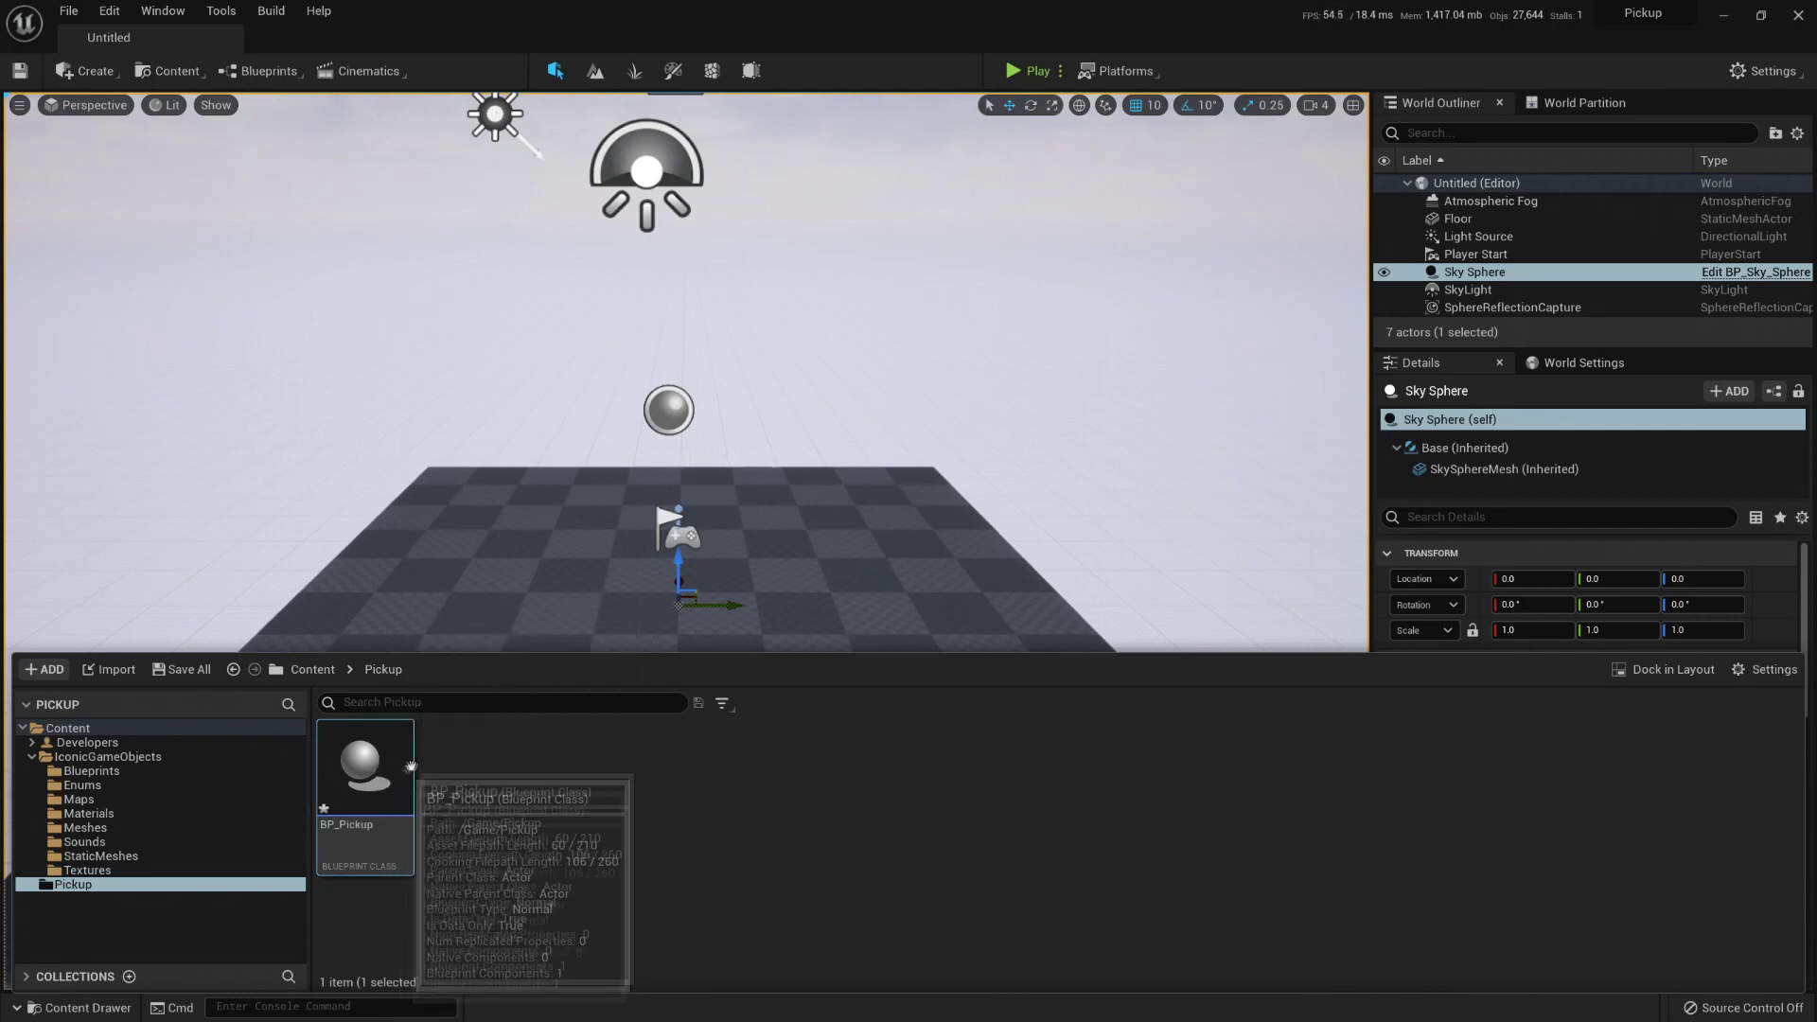
drag(393, 778, 651, 629)
drag(593, 547, 787, 522)
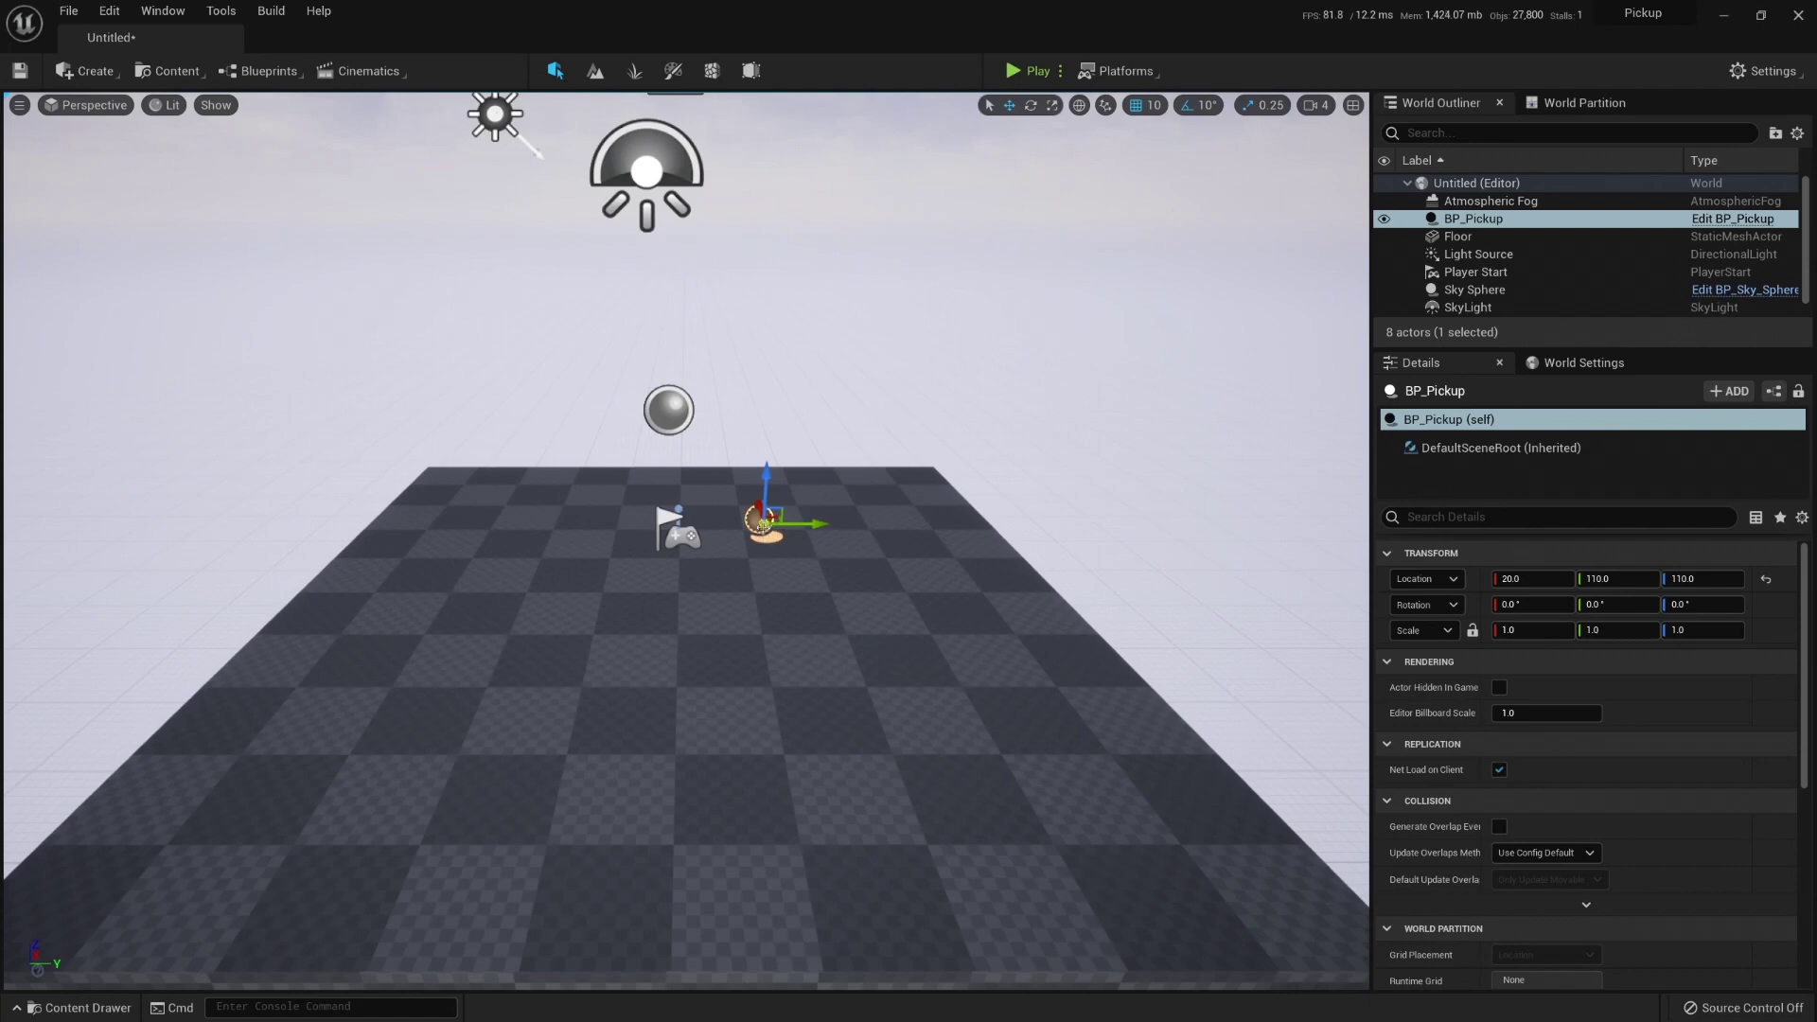
Step: Open the placed BP_Pickup for editing and maximize its Blueprint editor window
right_click(763, 523)
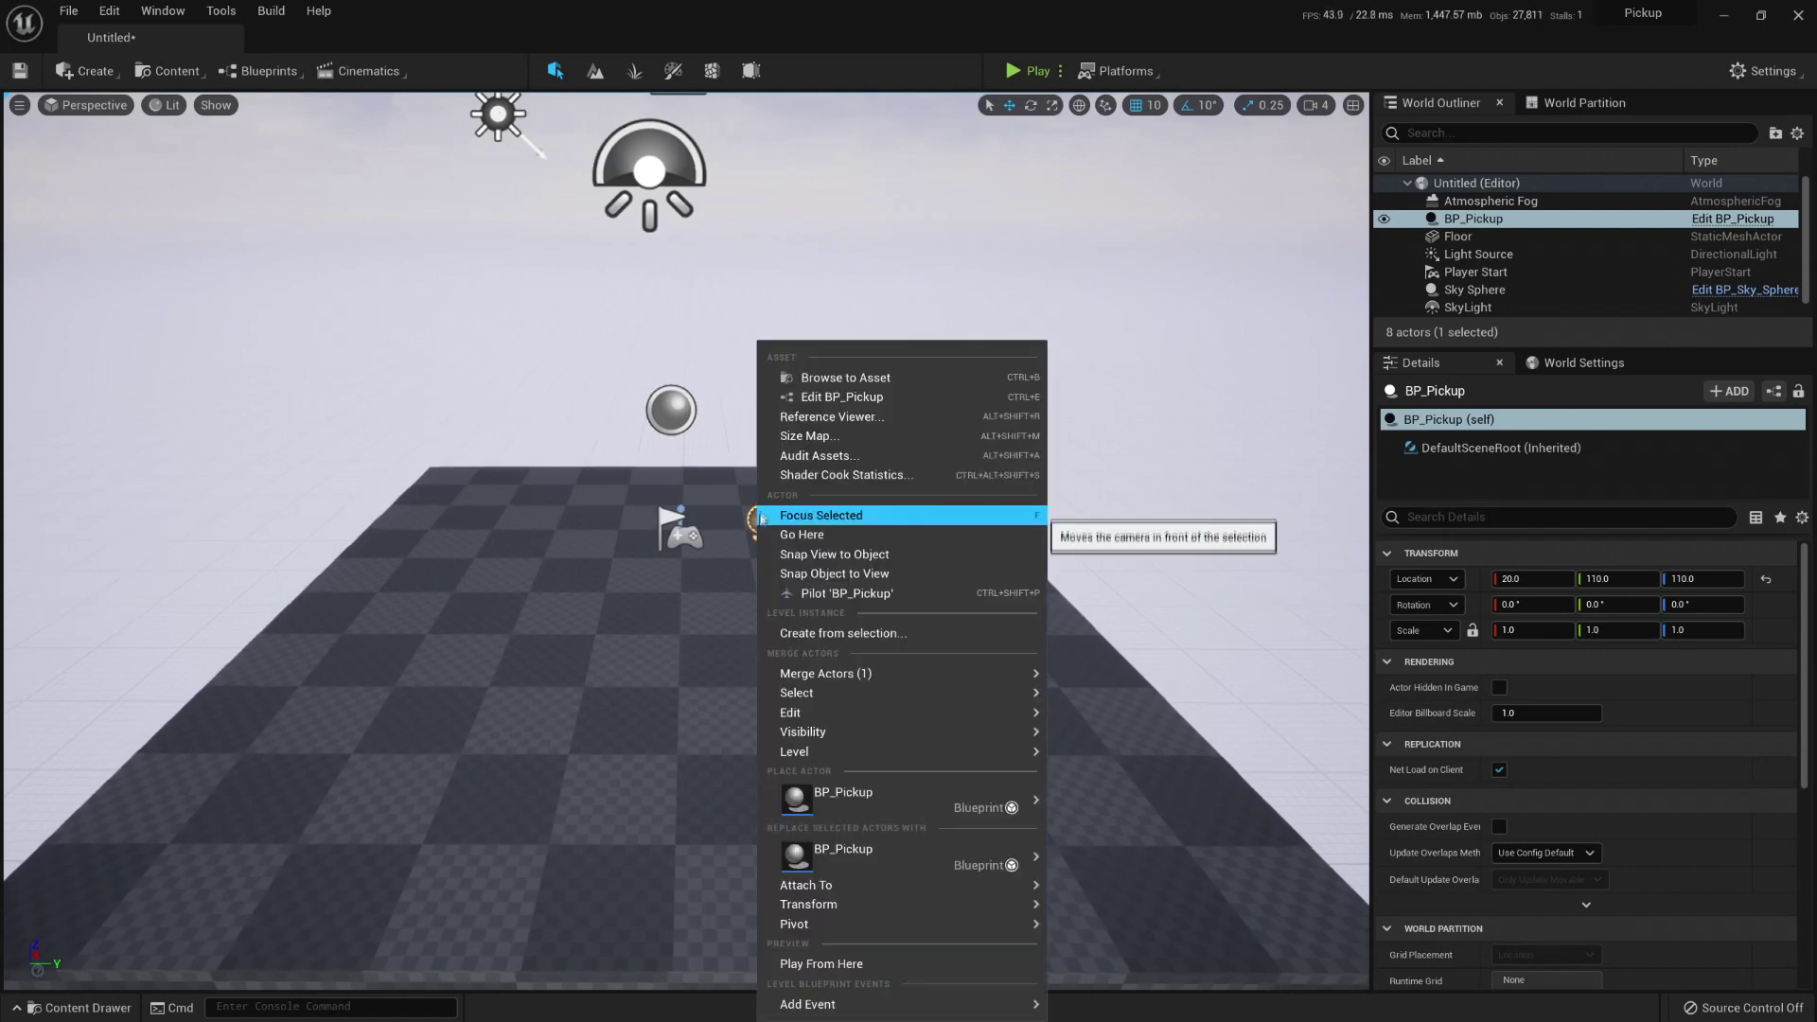
click(900, 396)
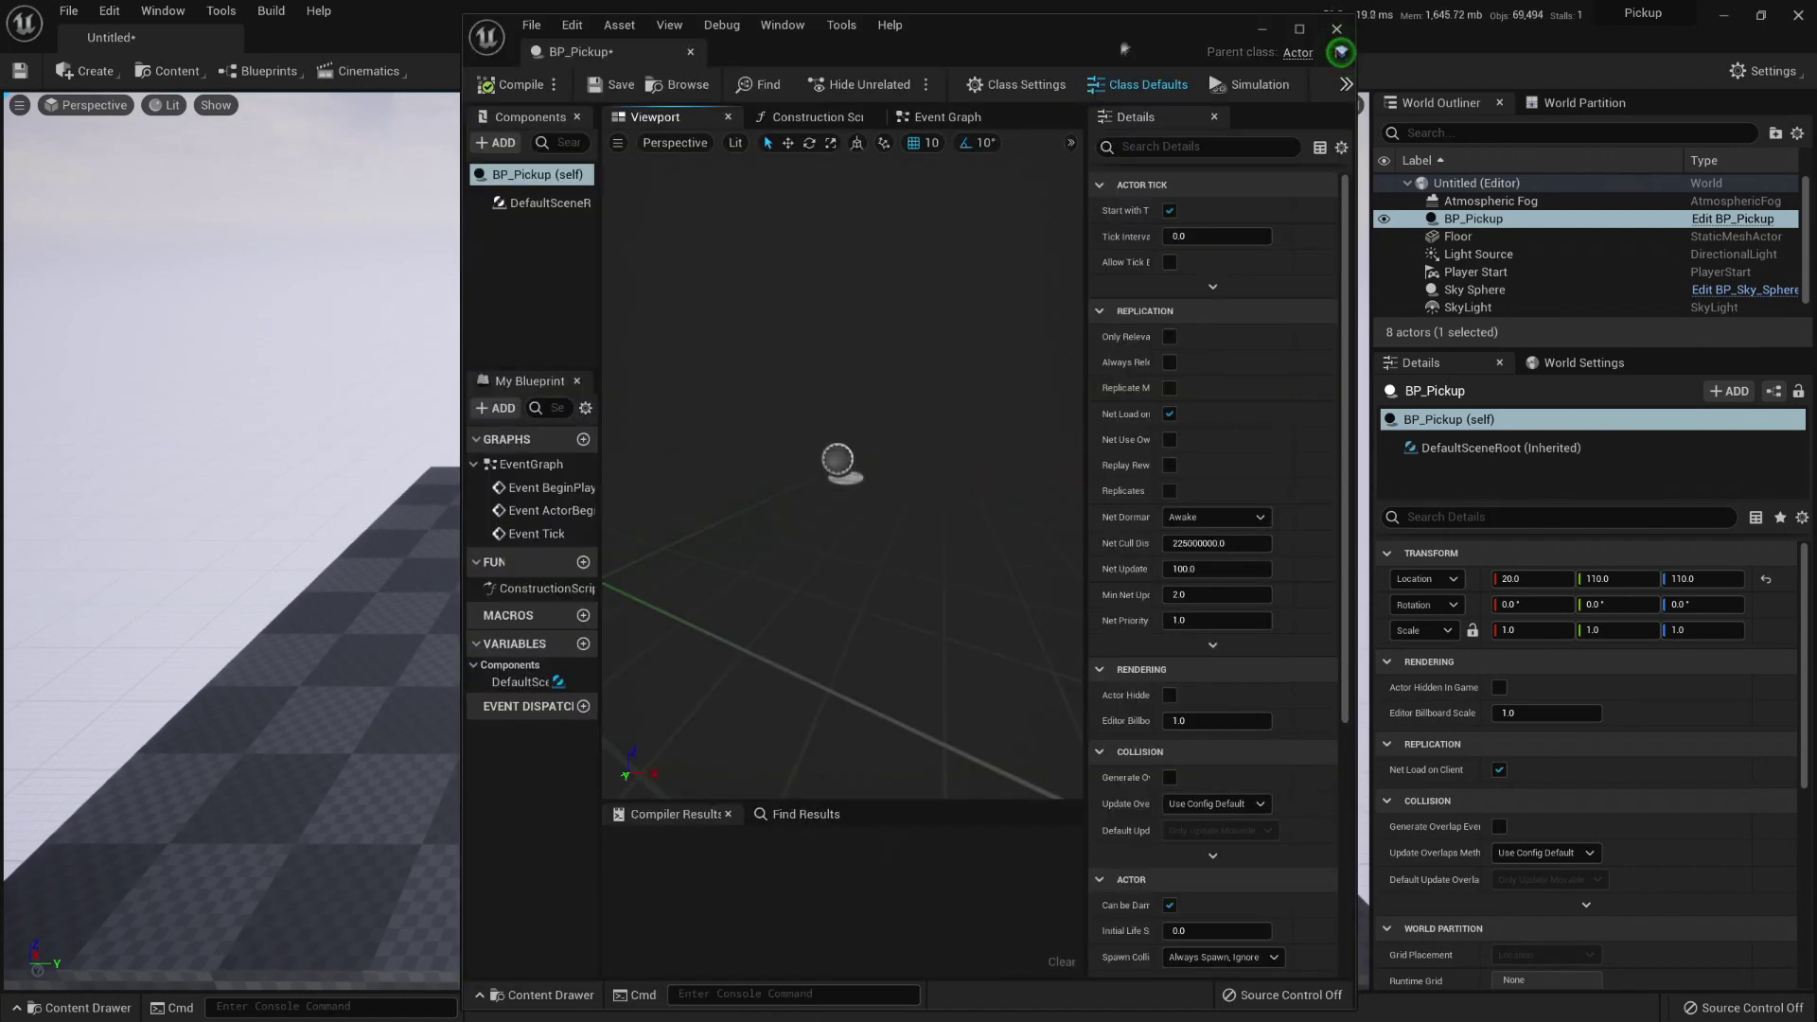
double_click(1121, 43)
click(68, 11)
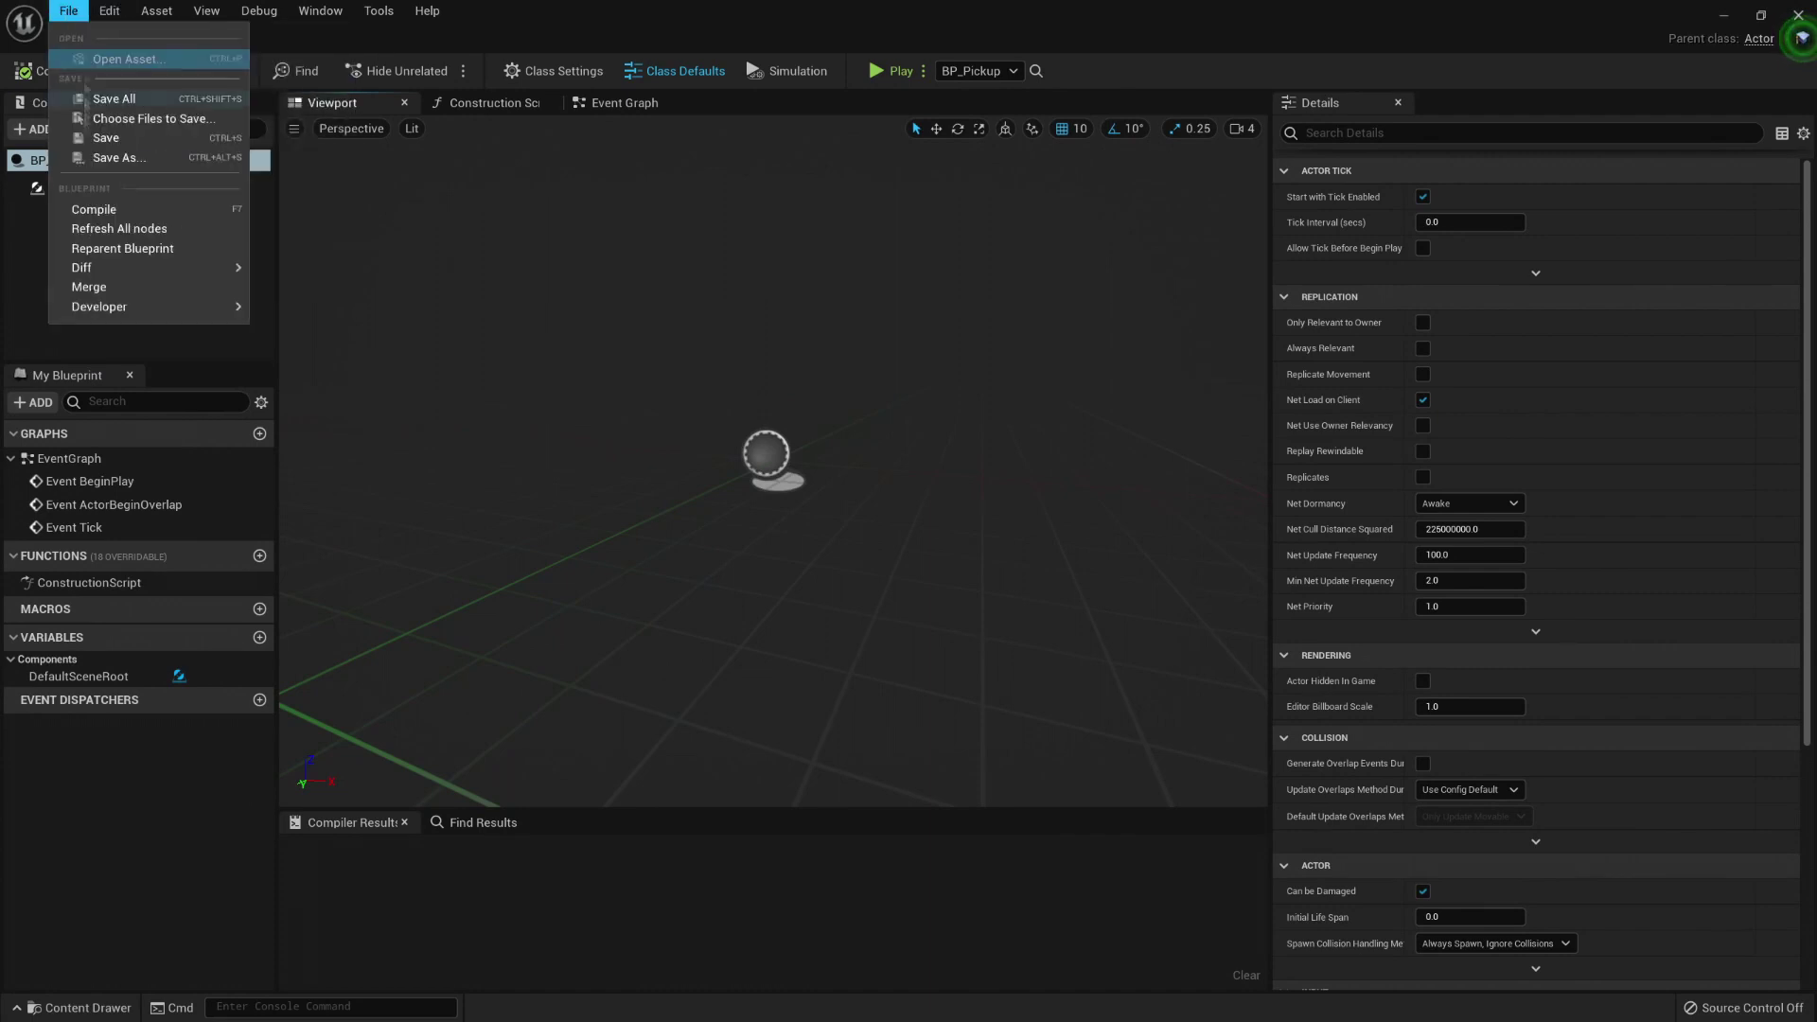
click(828, 454)
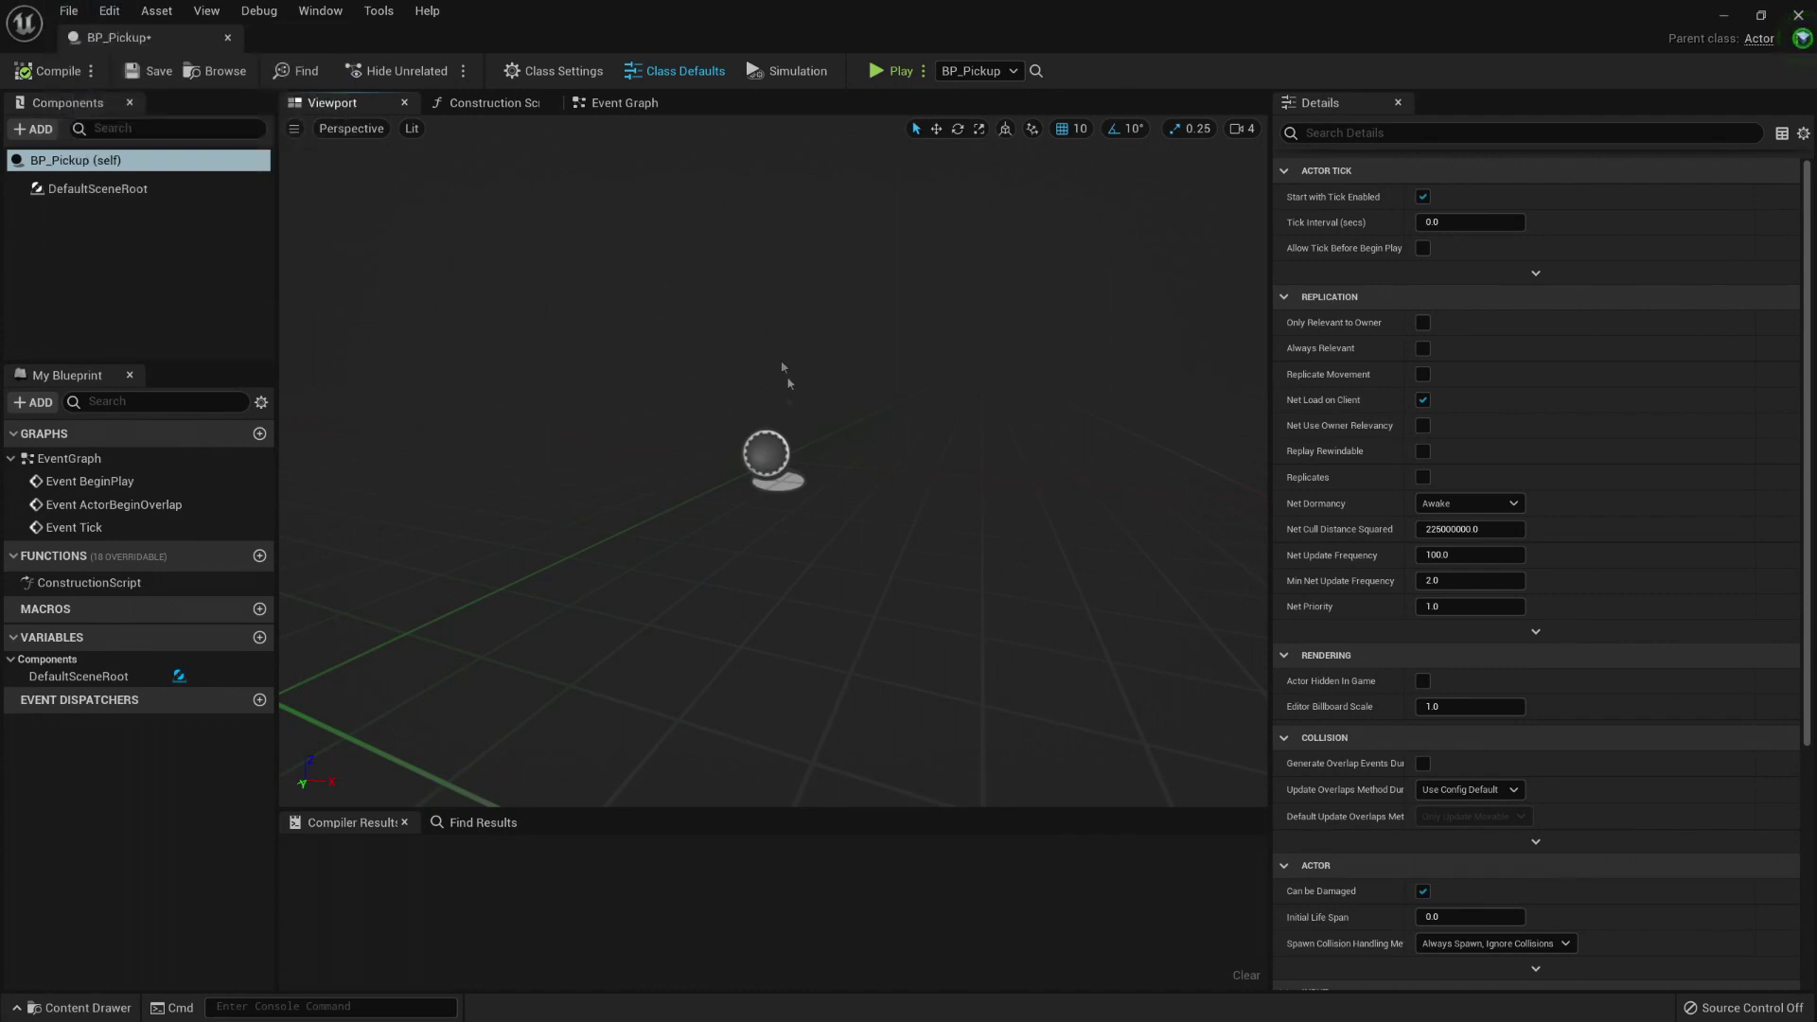
Step: Add a Static Mesh component to BP_Pickup under its default scene root
click(36, 130)
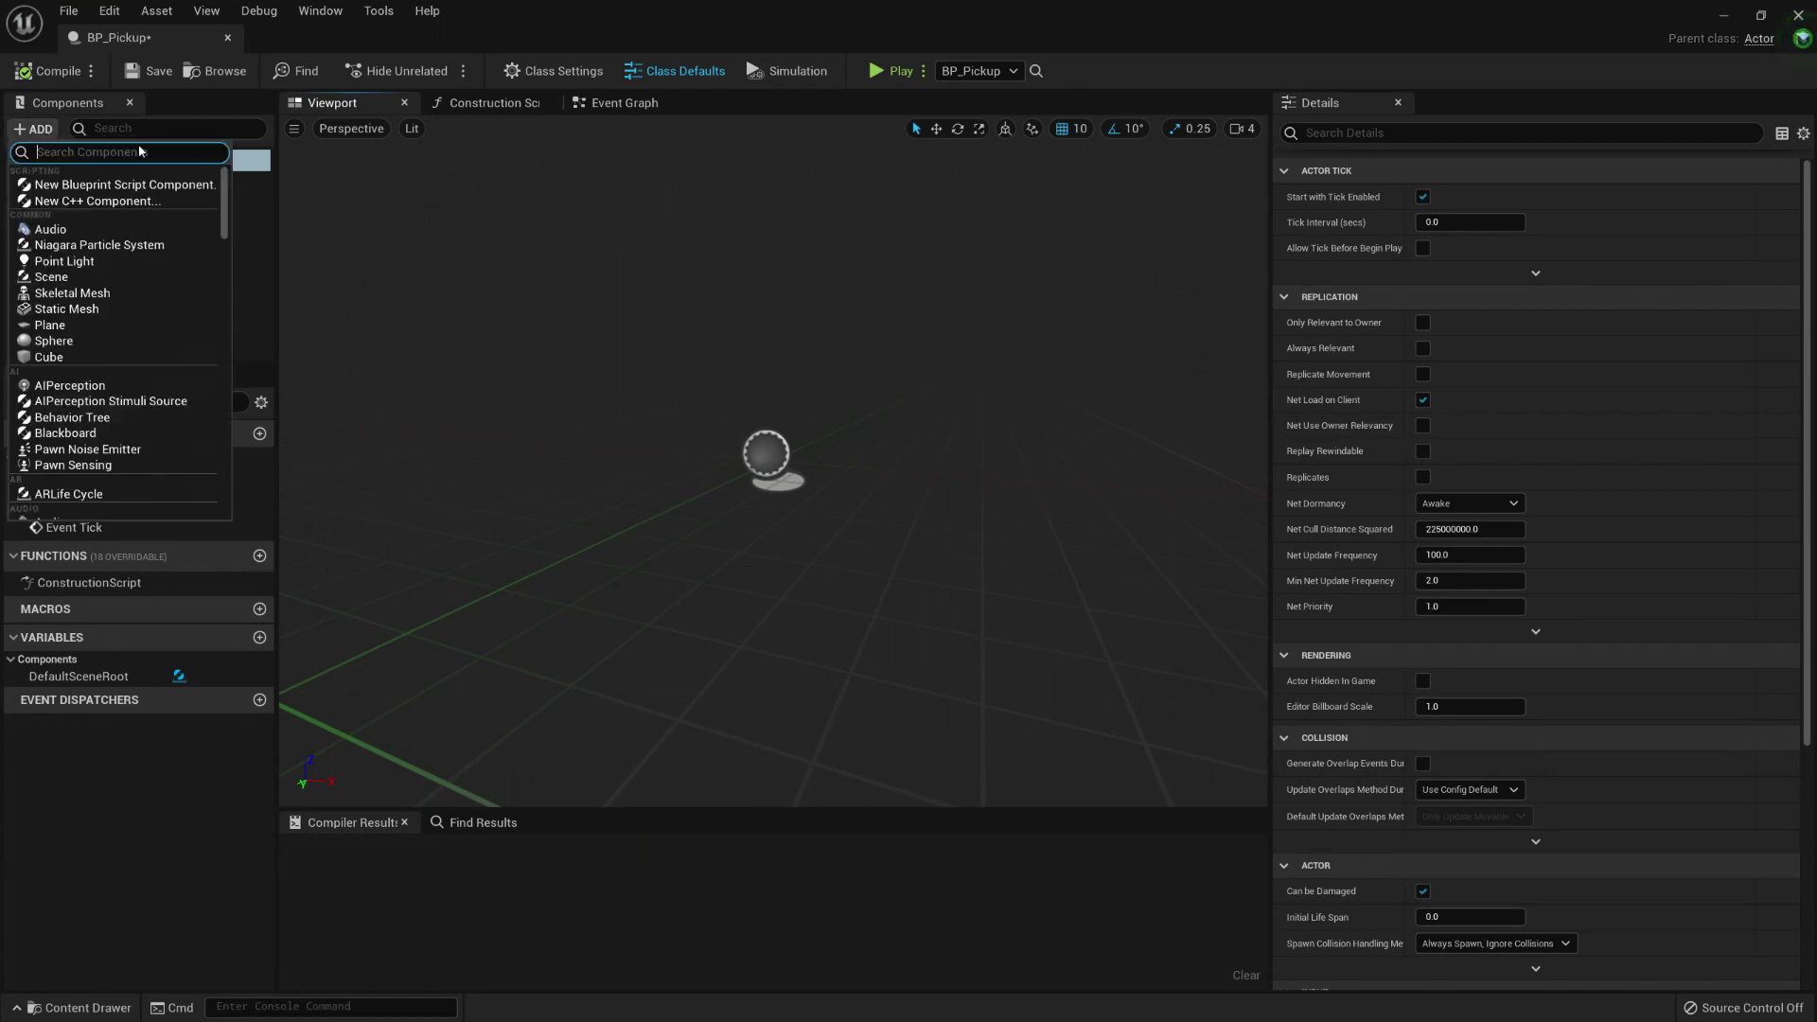
text(S)
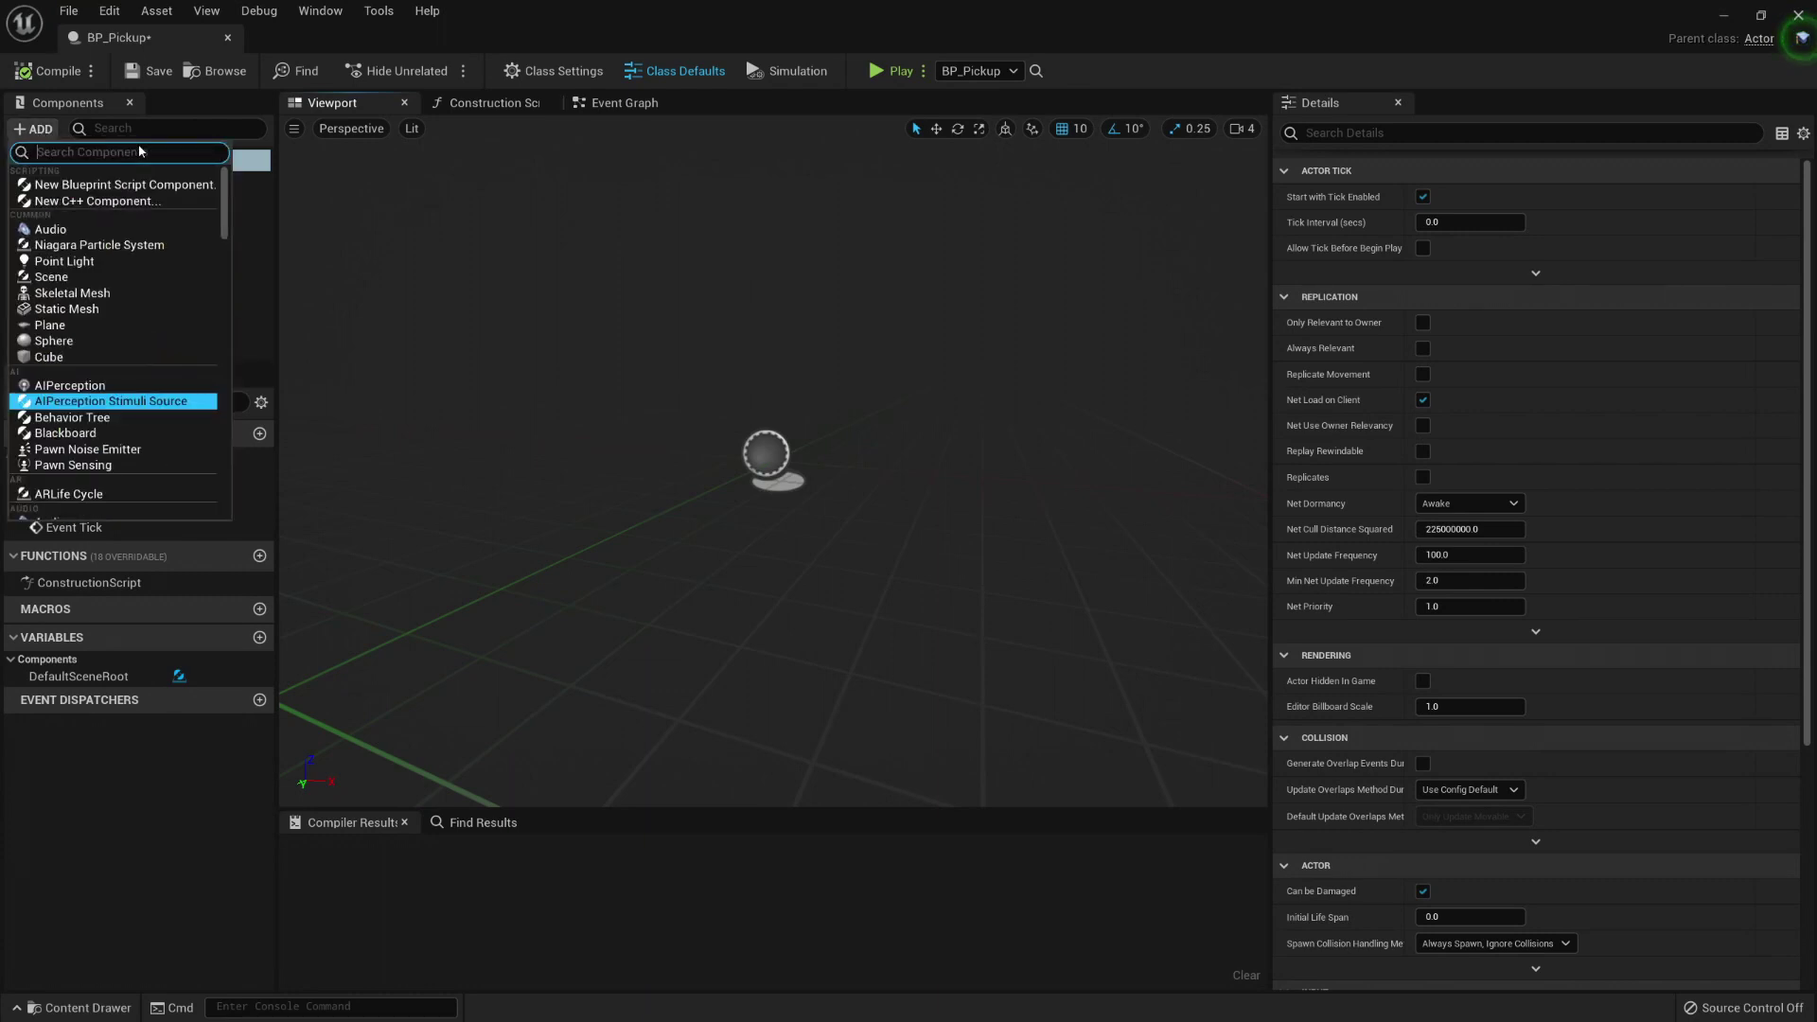
text(tati)
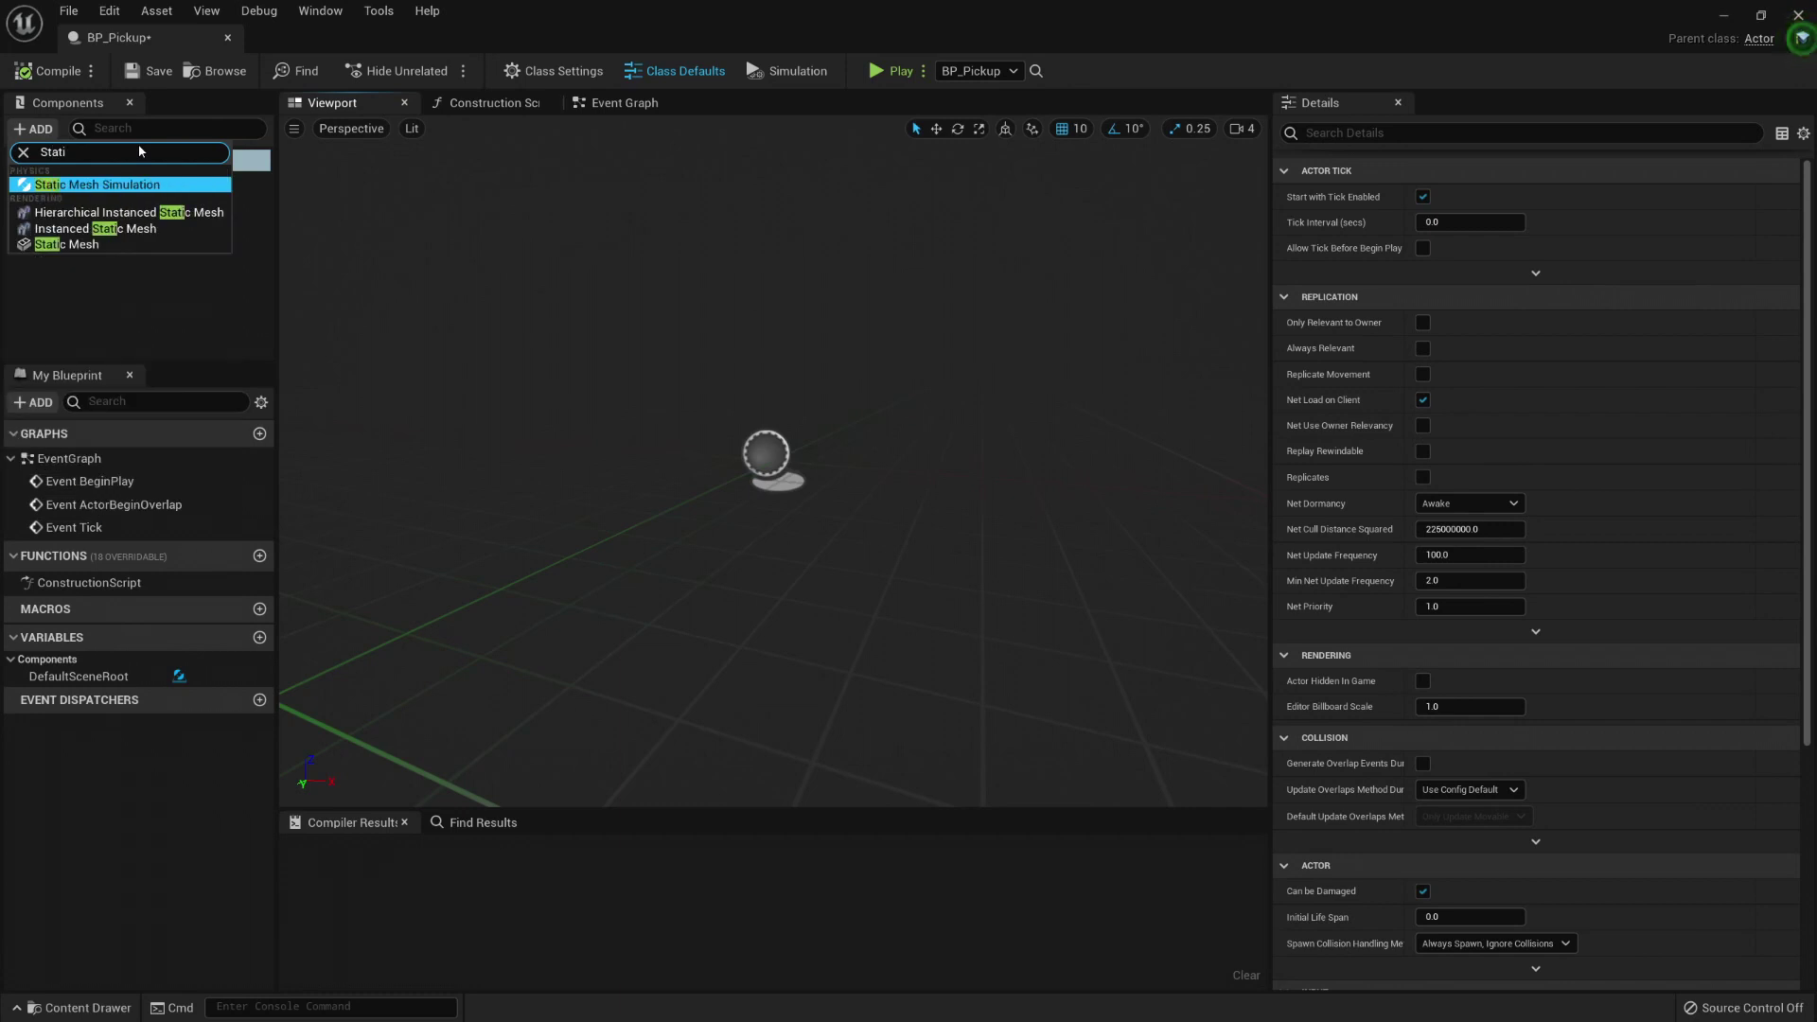
key(Return)
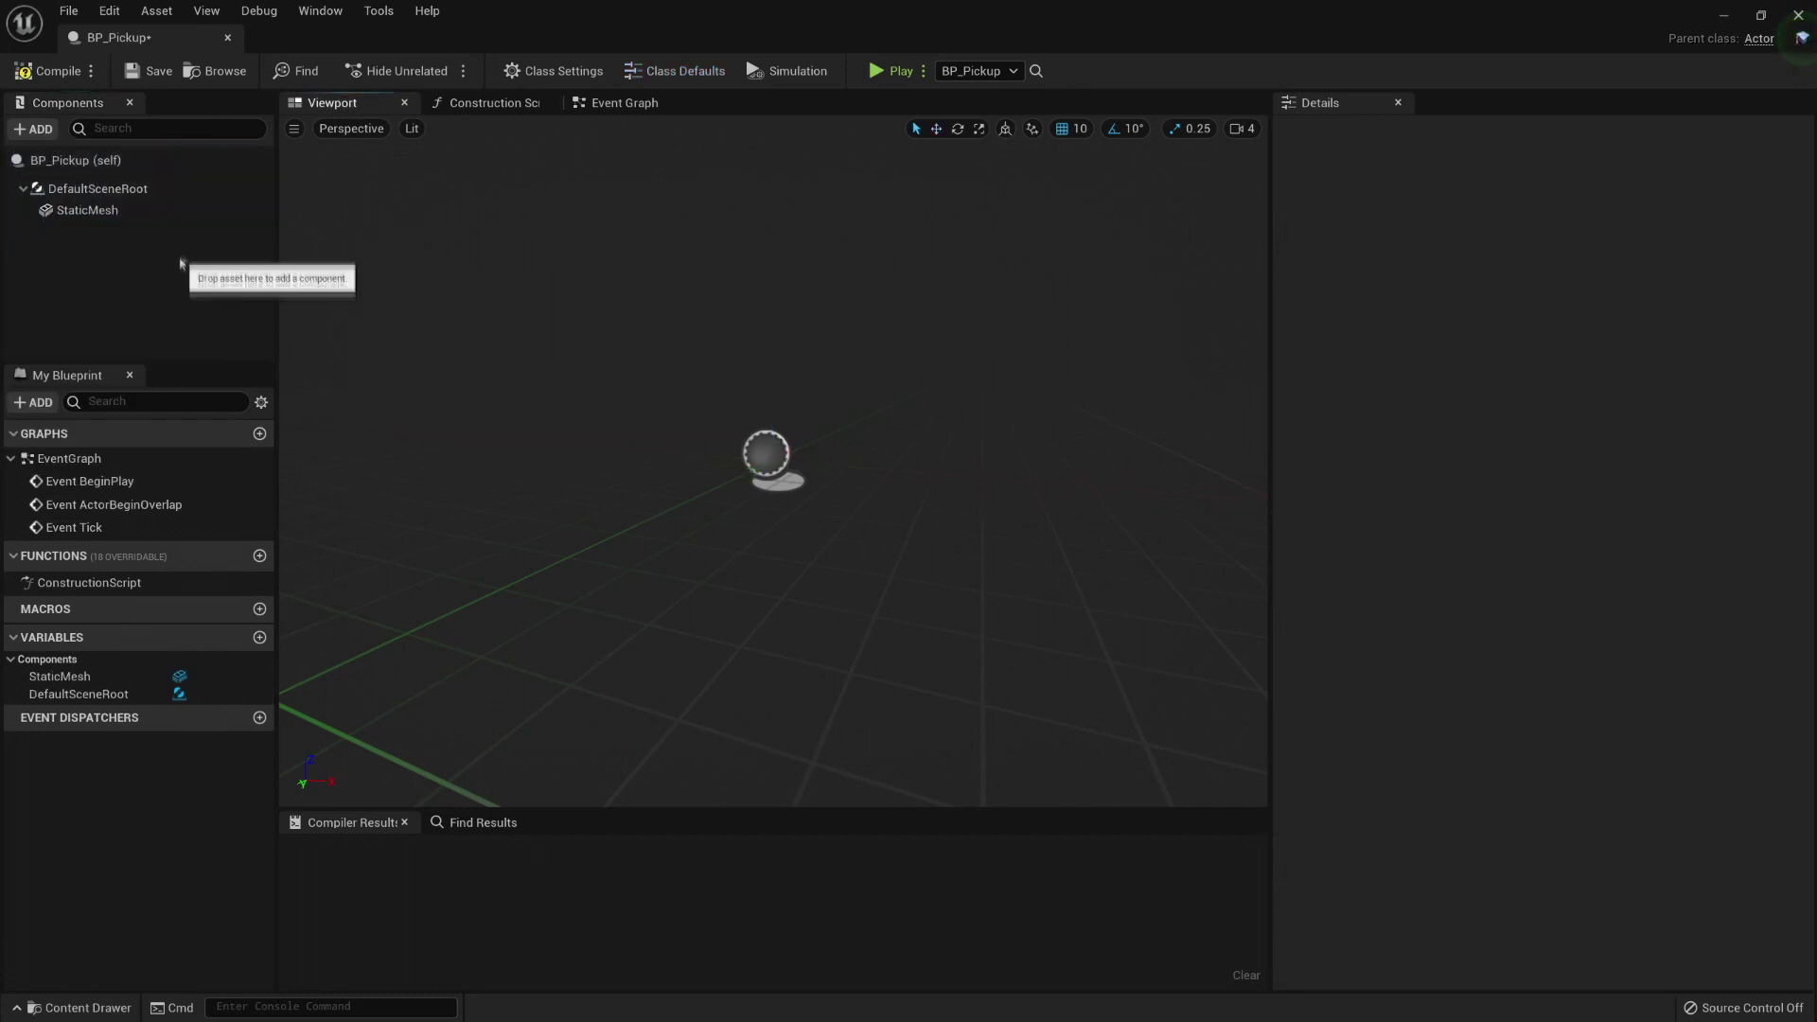
Step: Assign the SM_Heart_A mesh from the IconicGameObjects StaticMeshes folder to BP_Pickup's Static Mesh component
click(85, 1007)
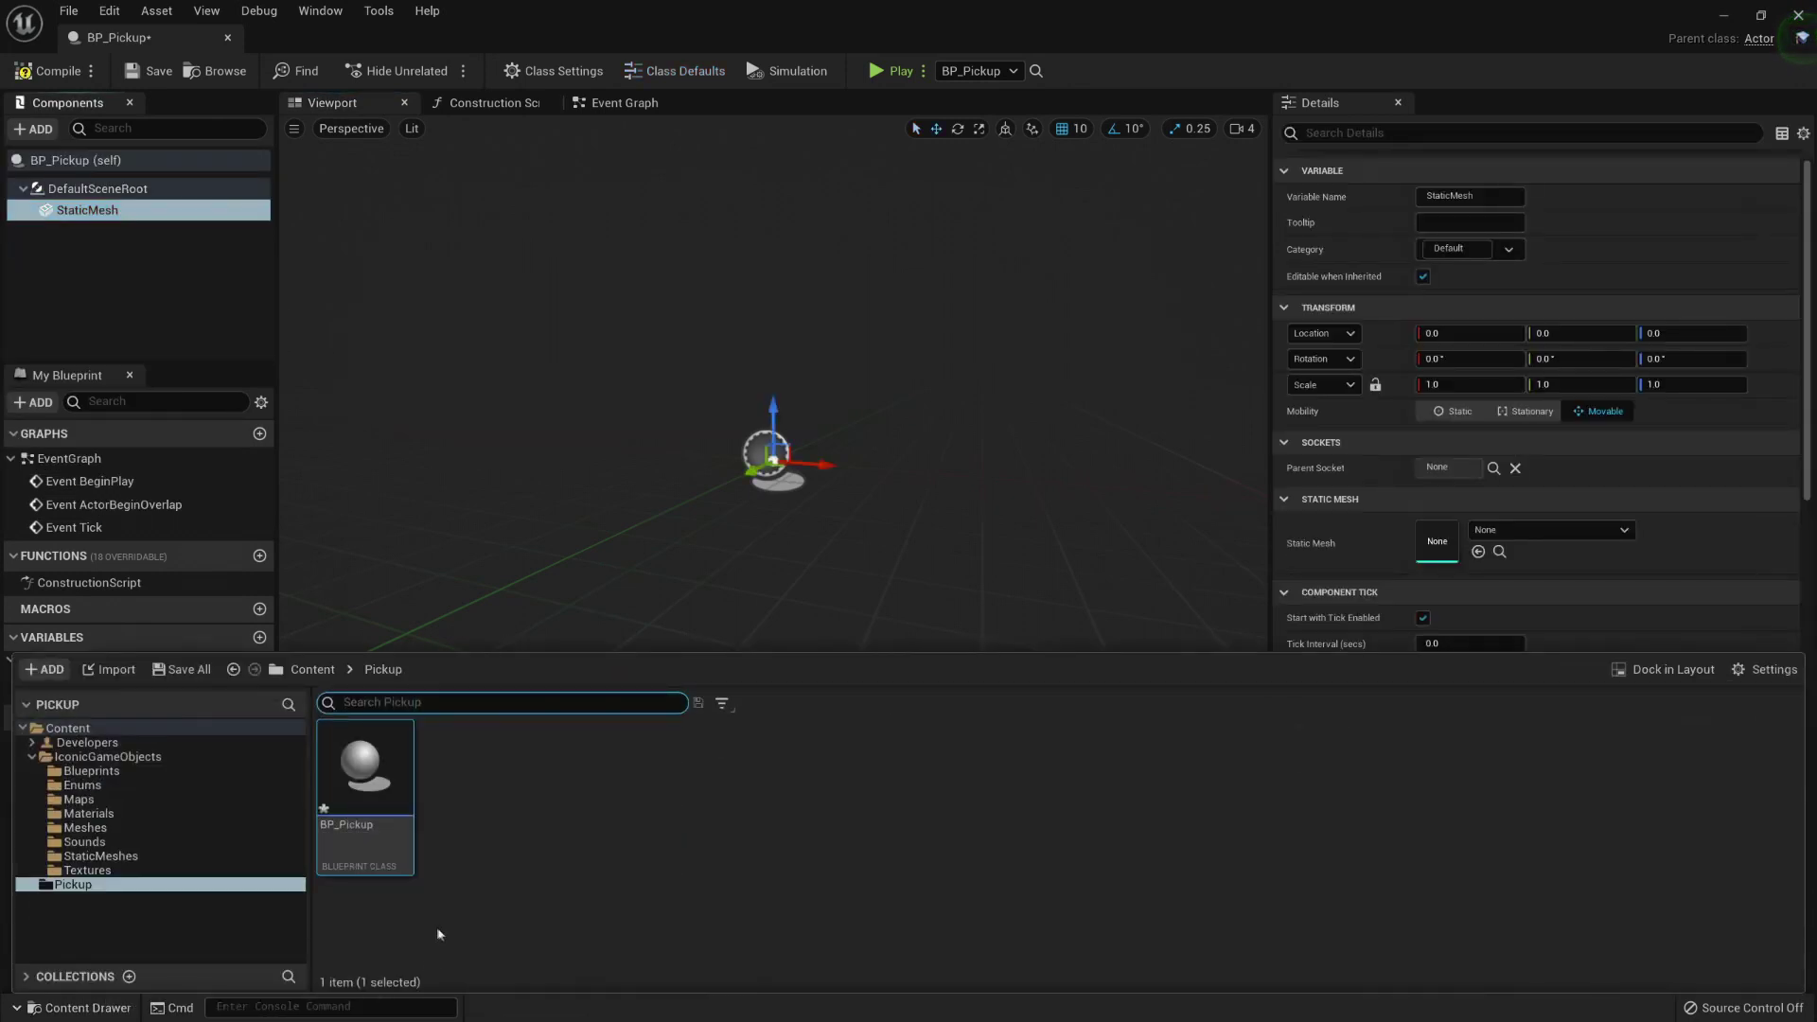
click(142, 857)
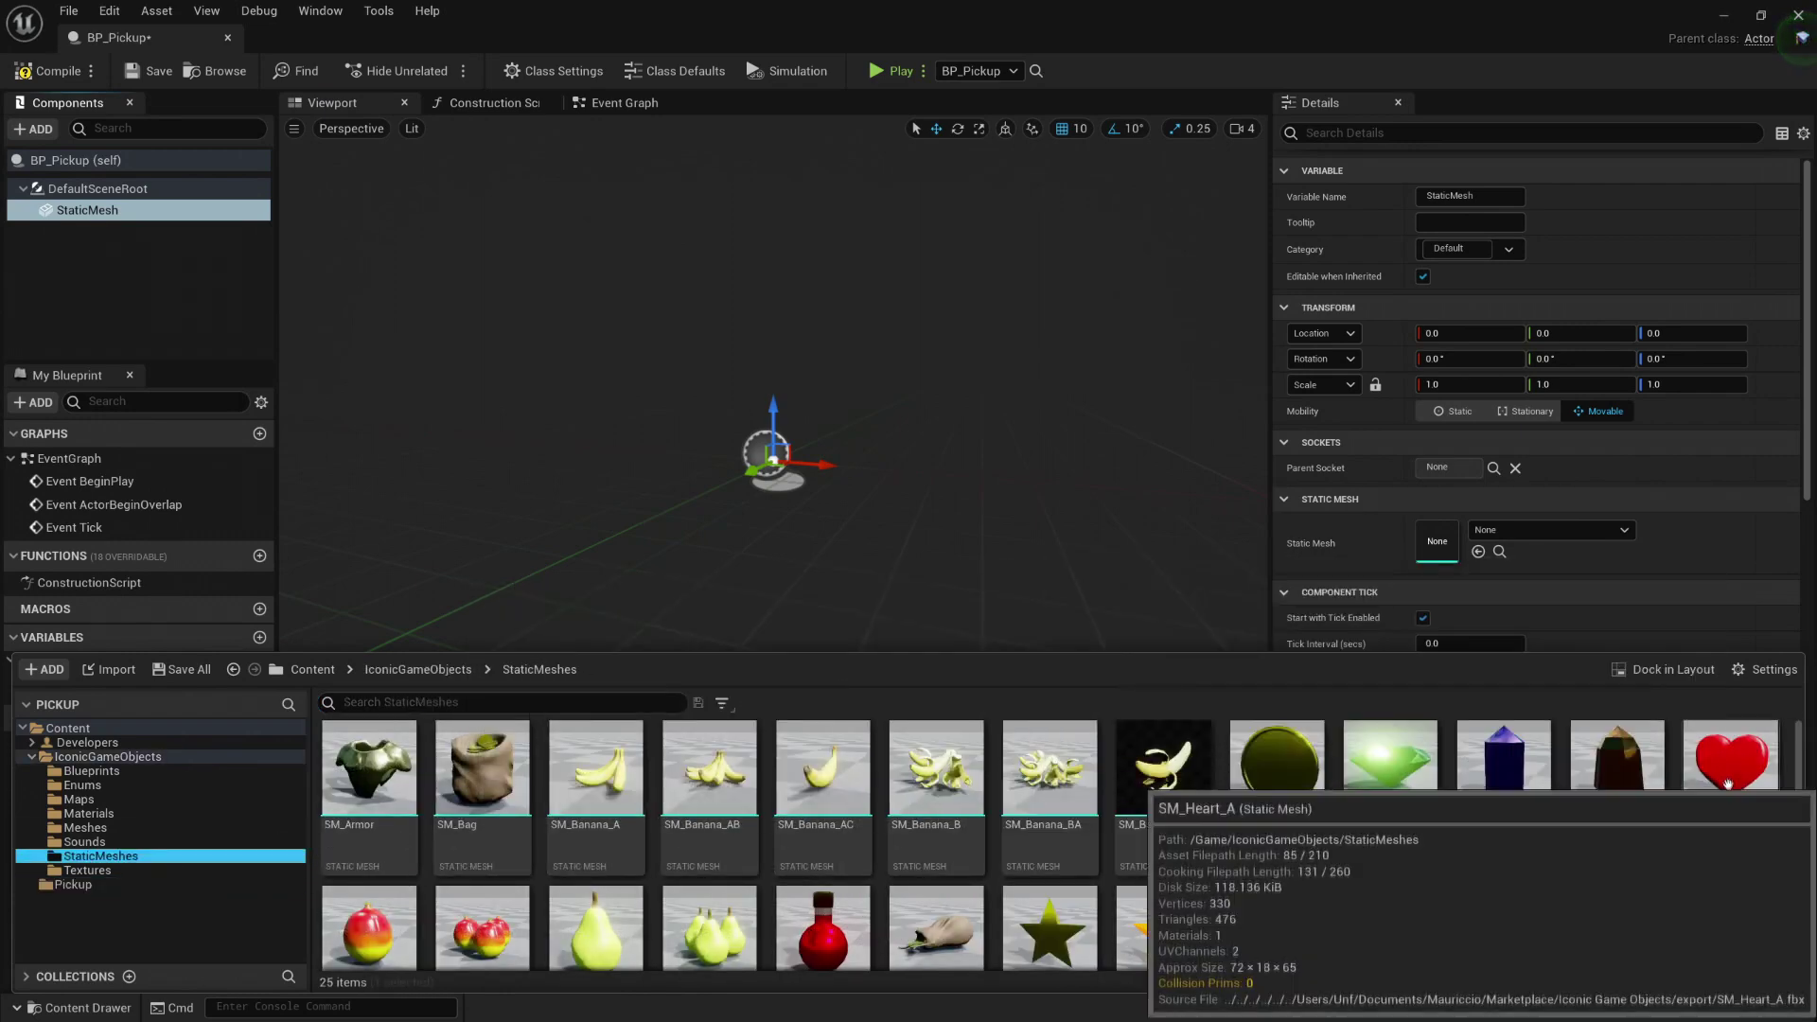
drag(1729, 768, 1458, 539)
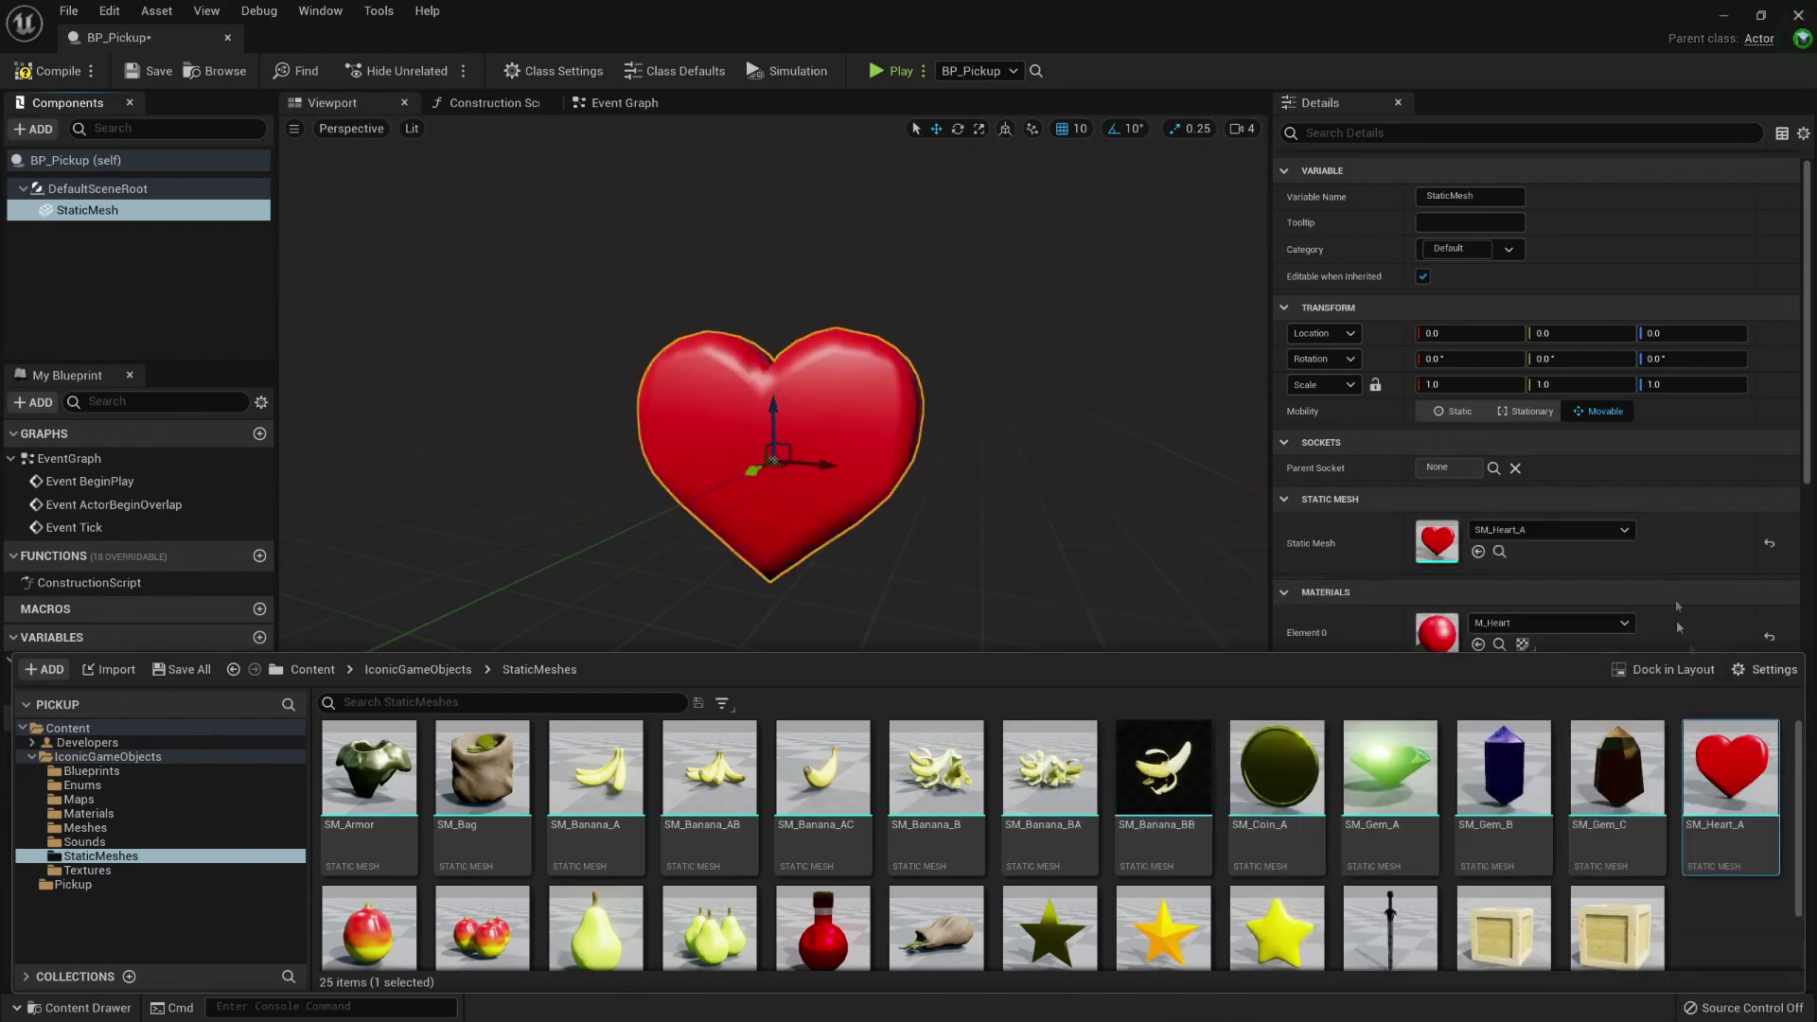
click(358, 305)
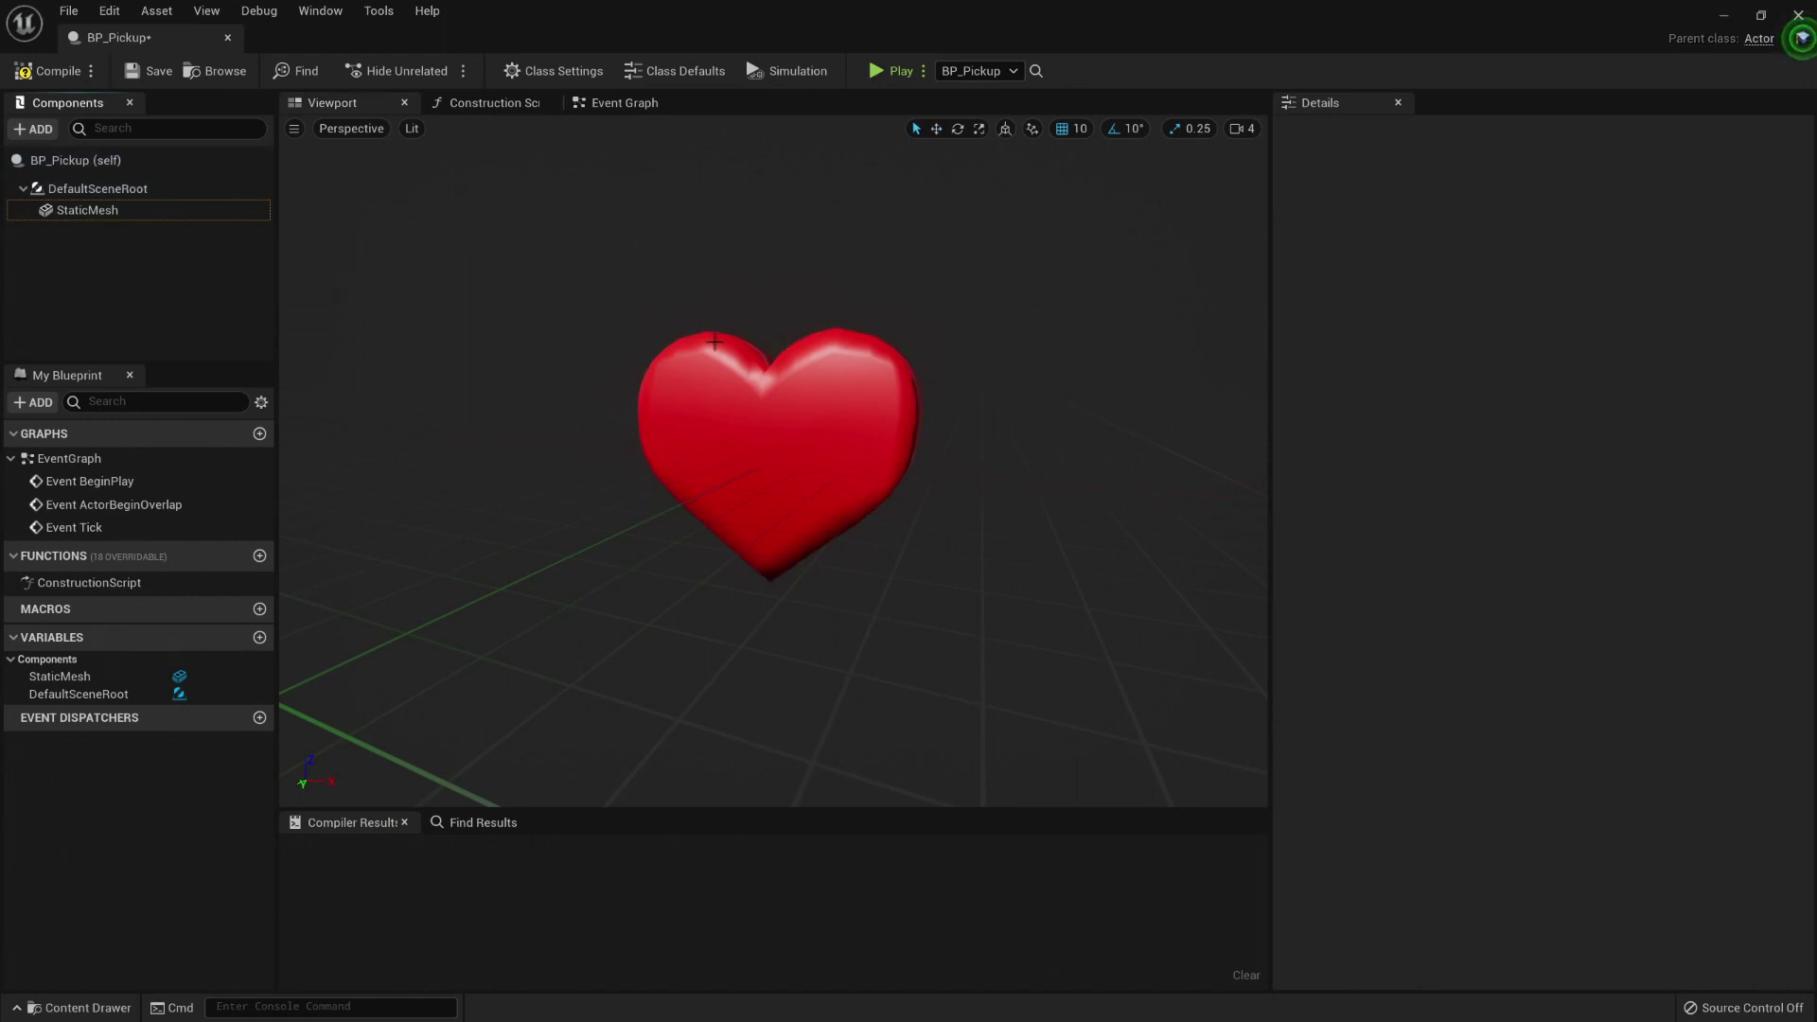
scroll(750, 450, down, 1)
click(707, 385)
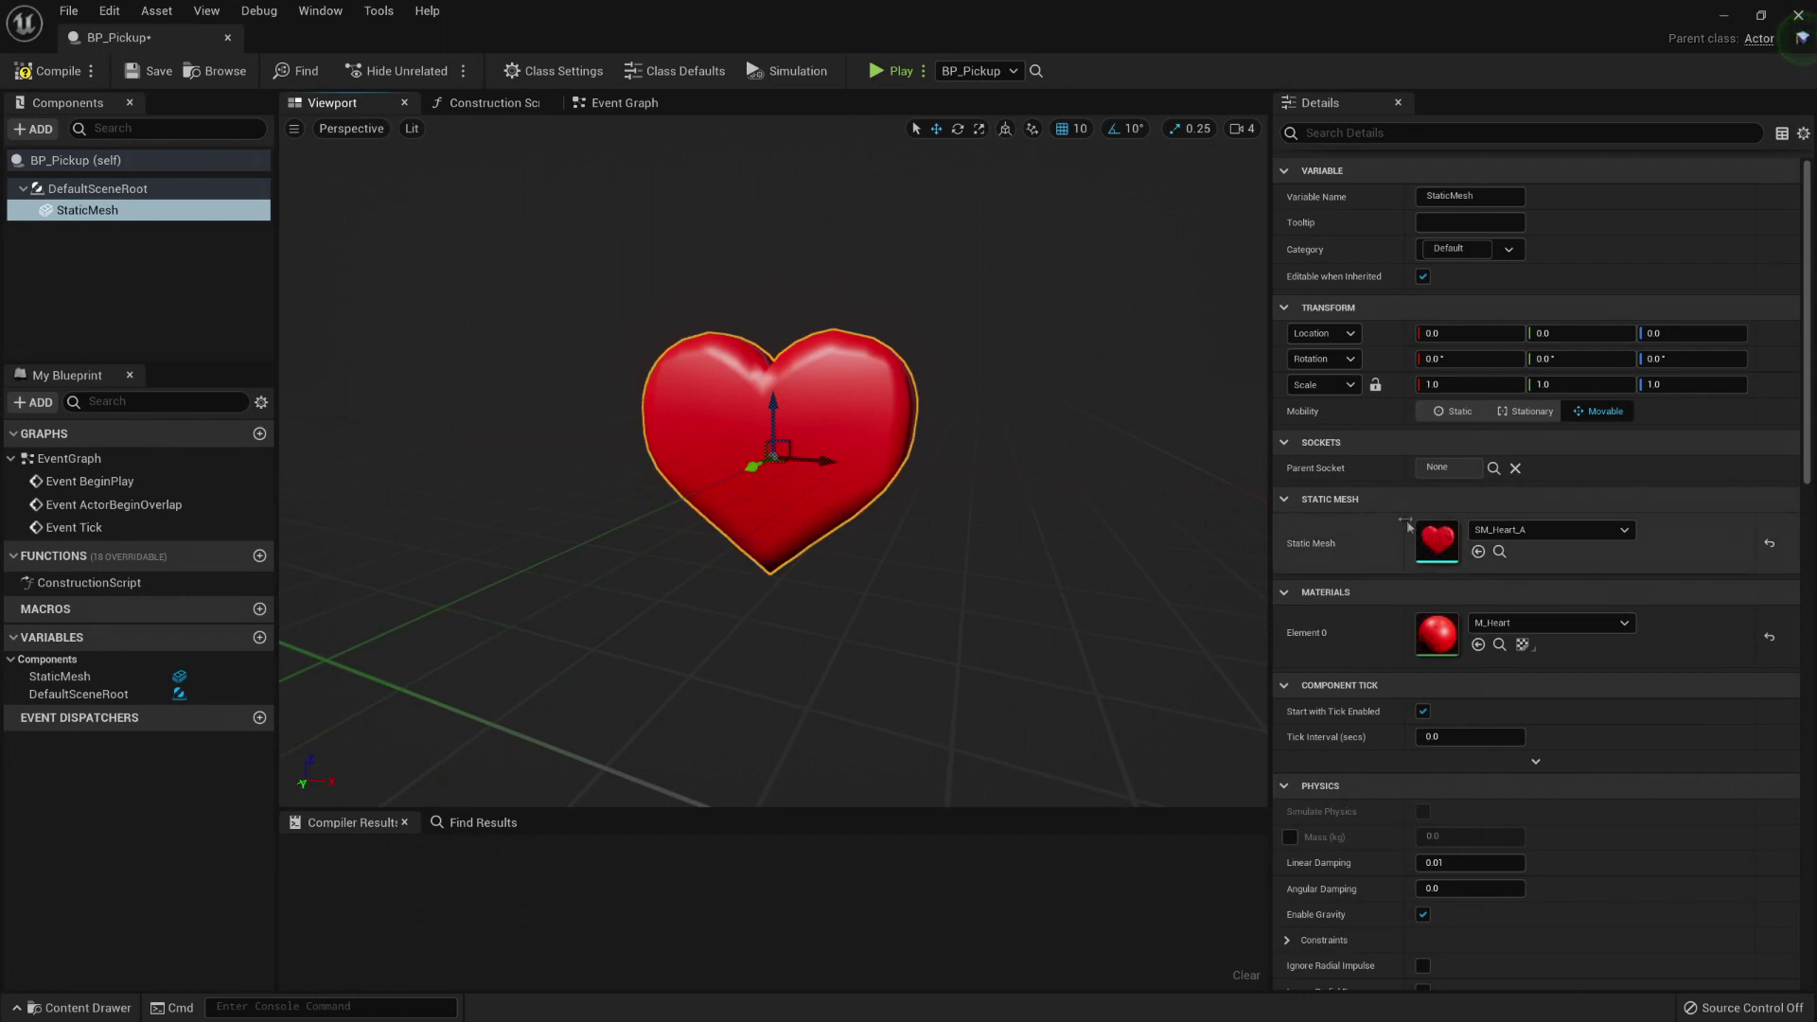
Step: Add a Sphere Collision component under the static mesh and name it SphereColl
right_drag(947, 585, 967, 538)
scroll(952, 523, down, 4)
click(36, 130)
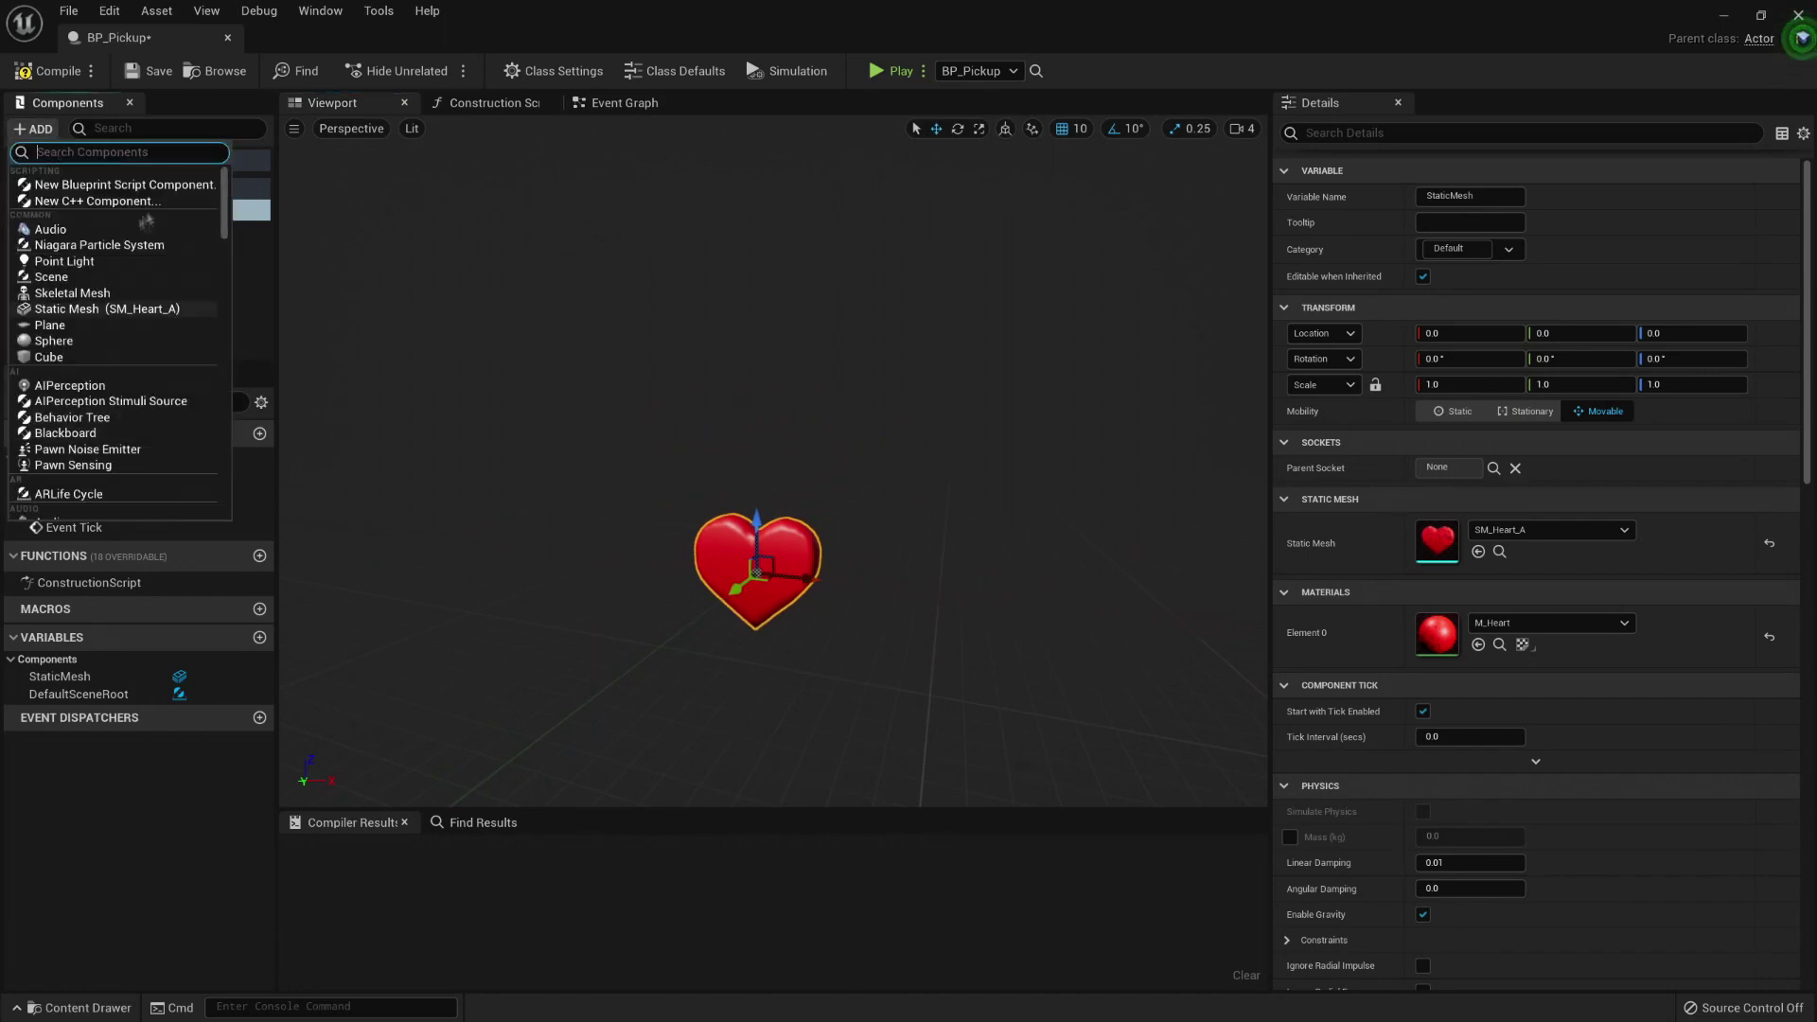
scroll(219, 314, down, 5)
scroll(219, 314, up, 3)
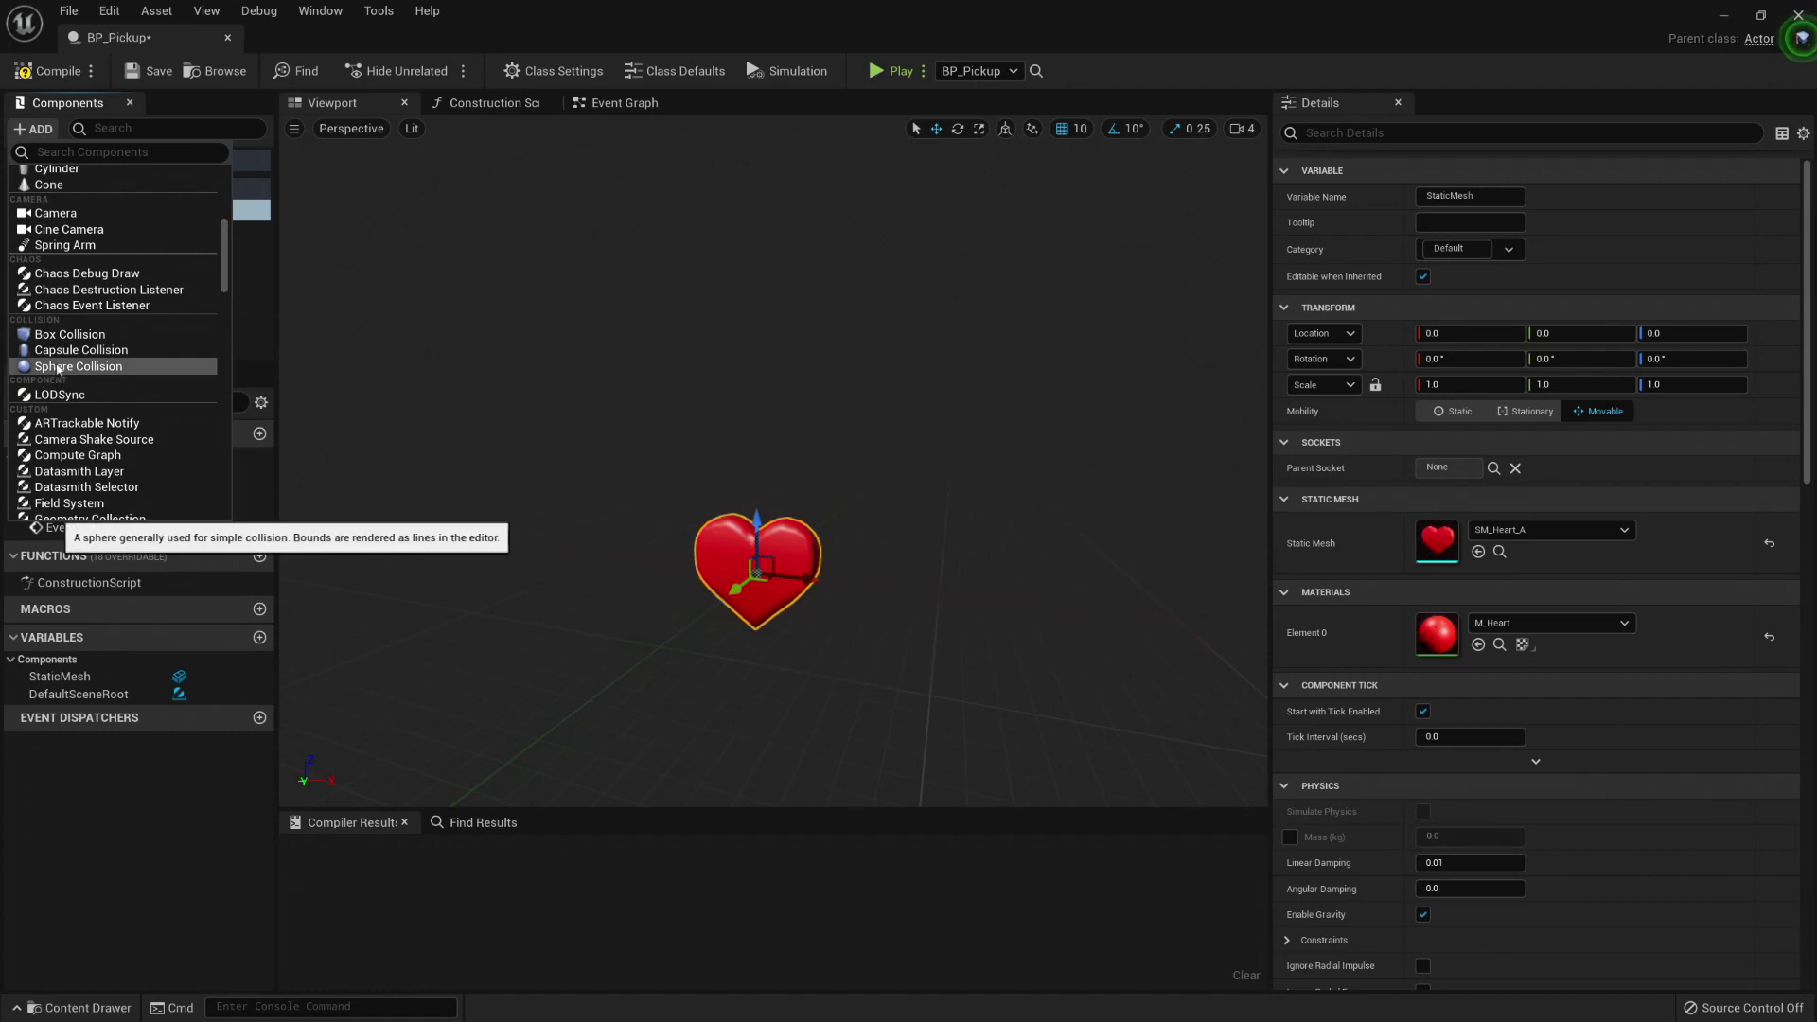
click(56, 368)
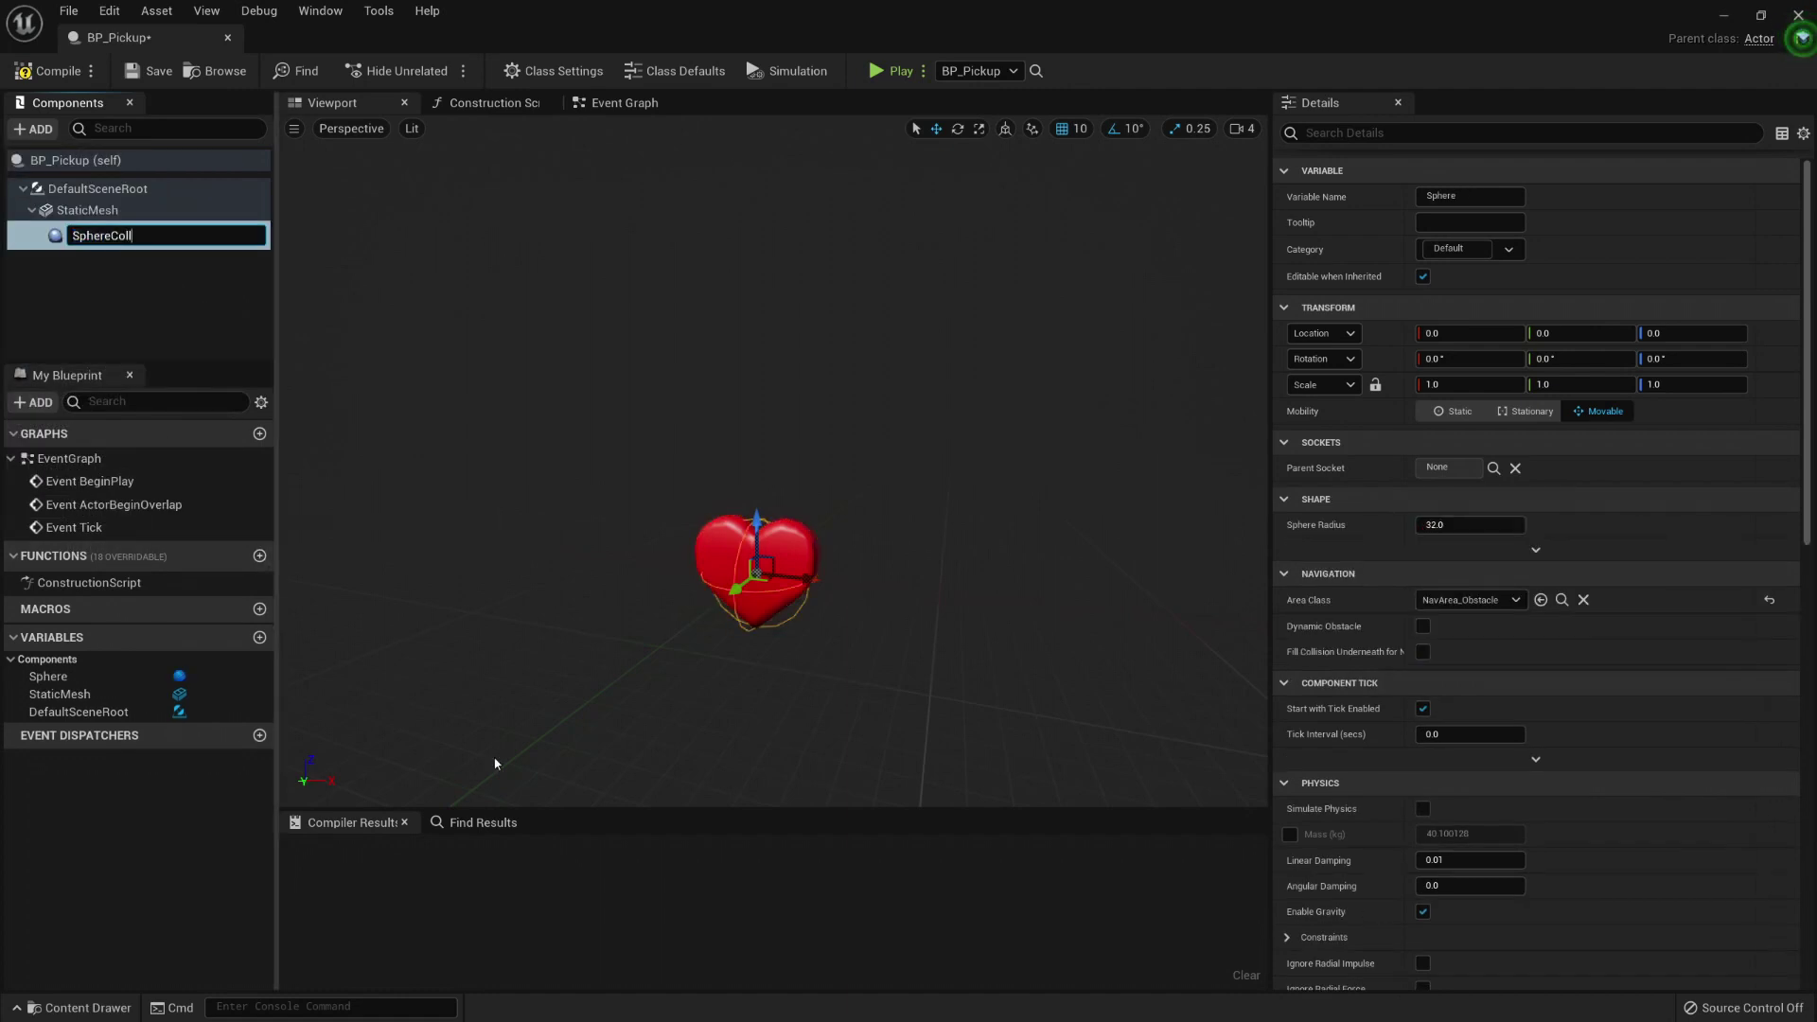
key(Return)
Step: Rename the StaticMesh component to SM_Pickup
click(142, 210)
key(F2)
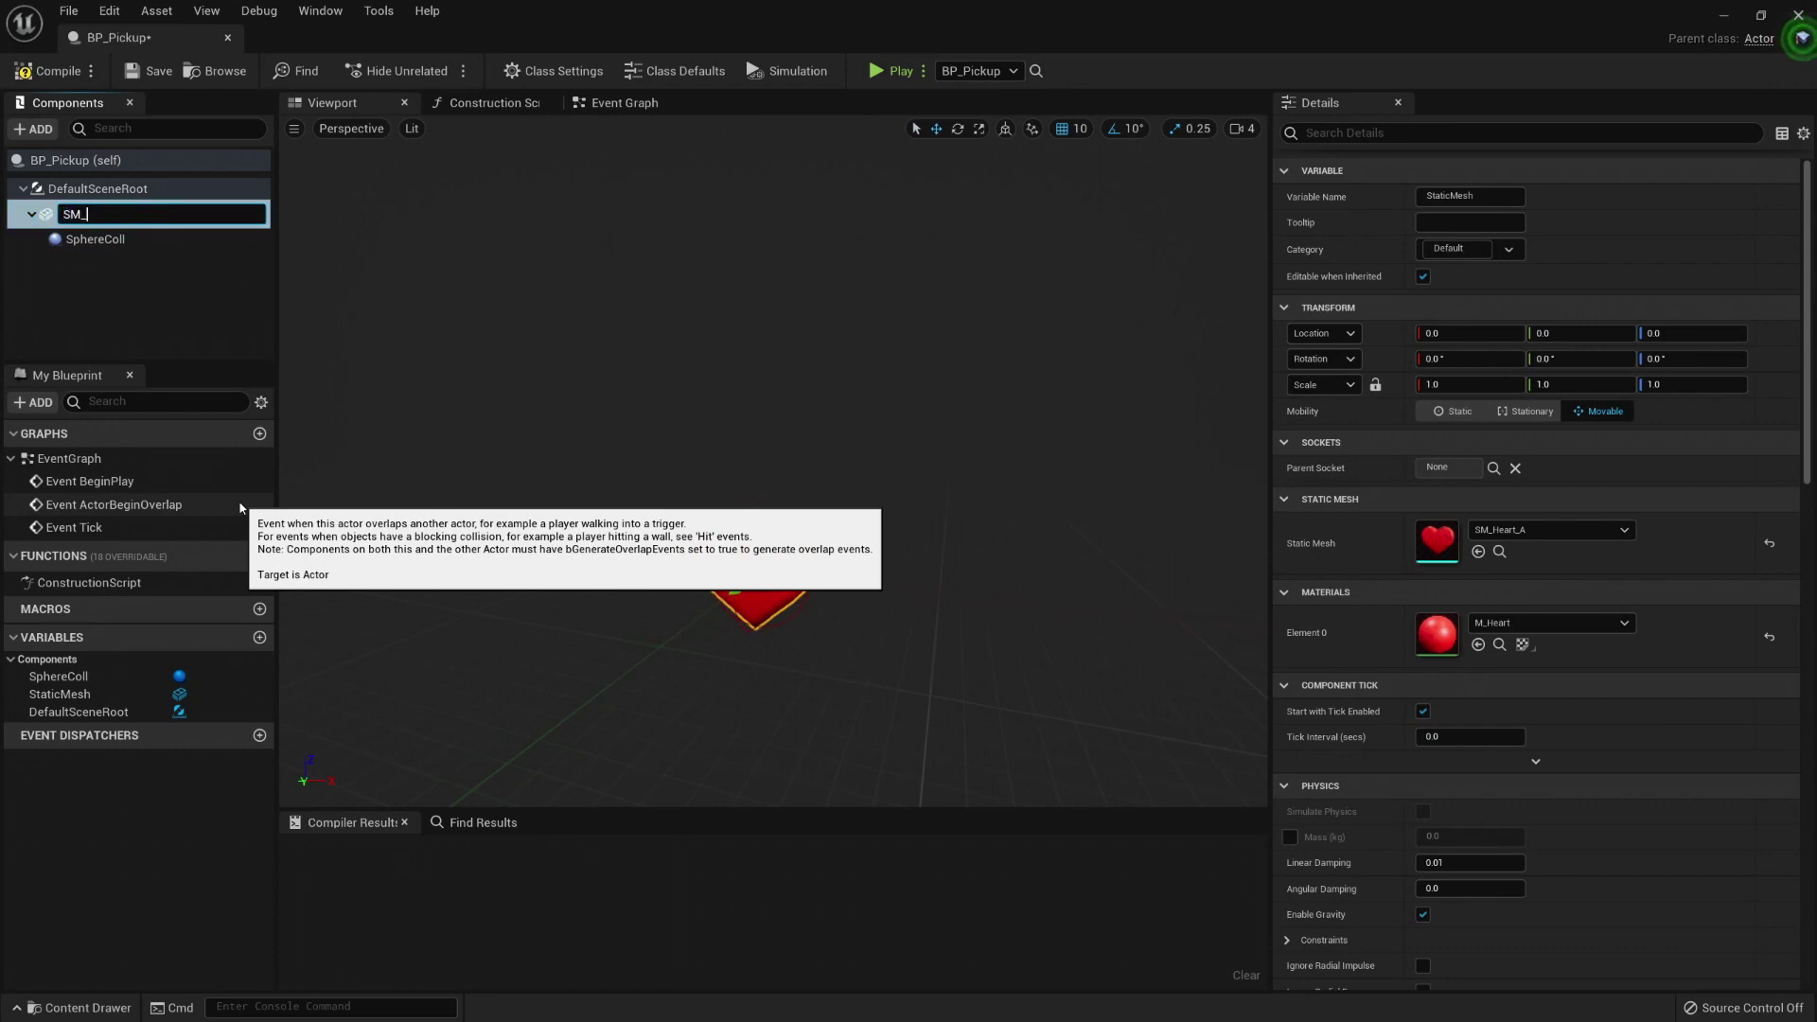
text(SM_Pickup)
key(Return)
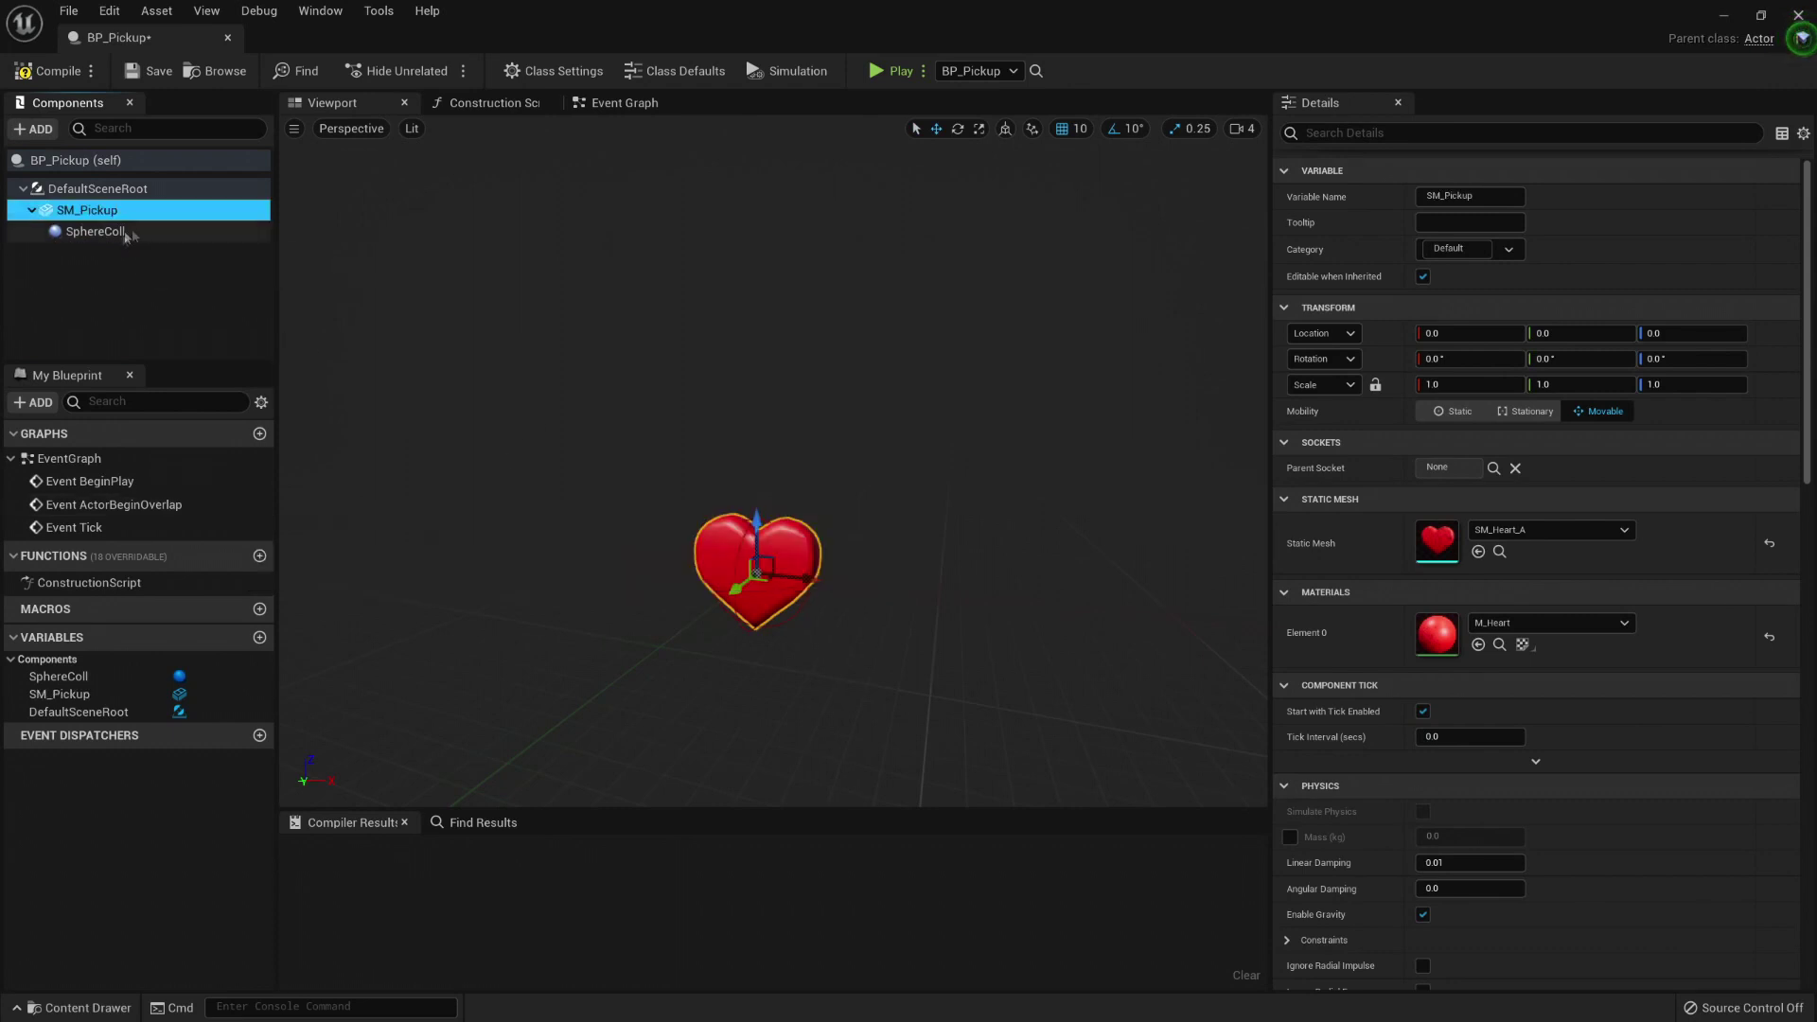
Step: Make SphereColl the new root component of BP_Pickup in place of DefaultSceneRoot
click(126, 232)
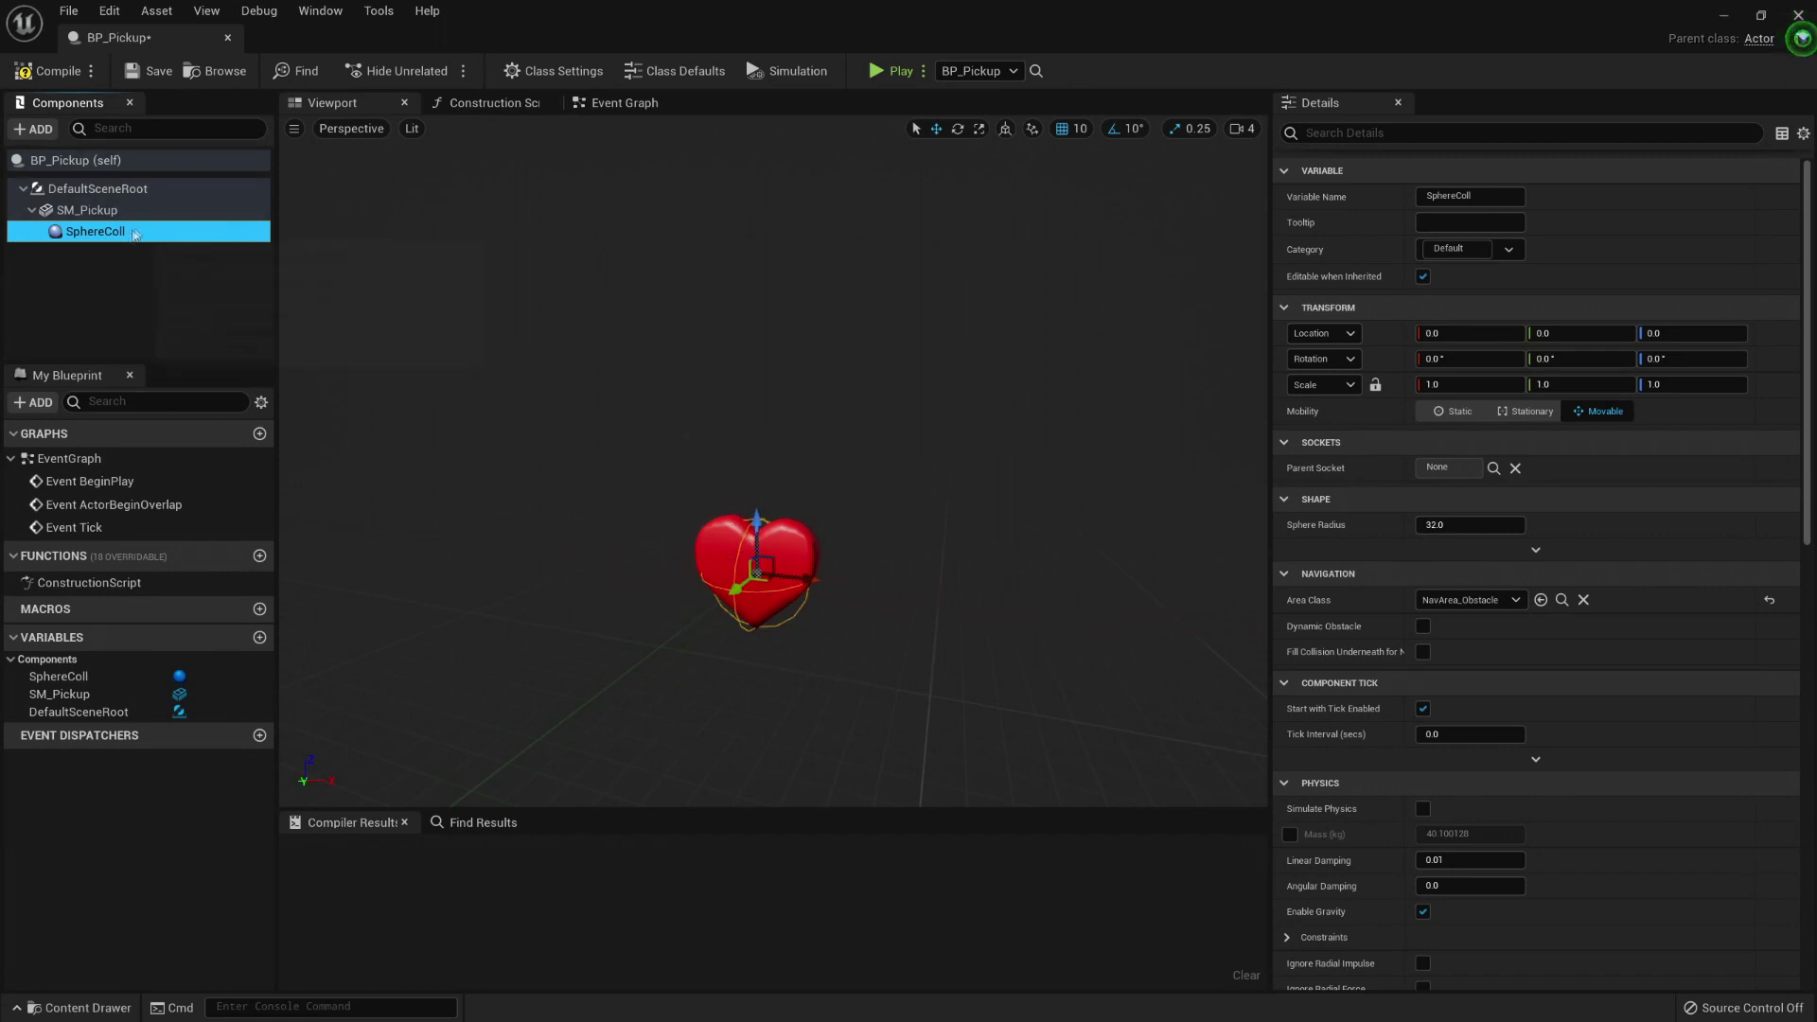
drag(107, 230, 85, 193)
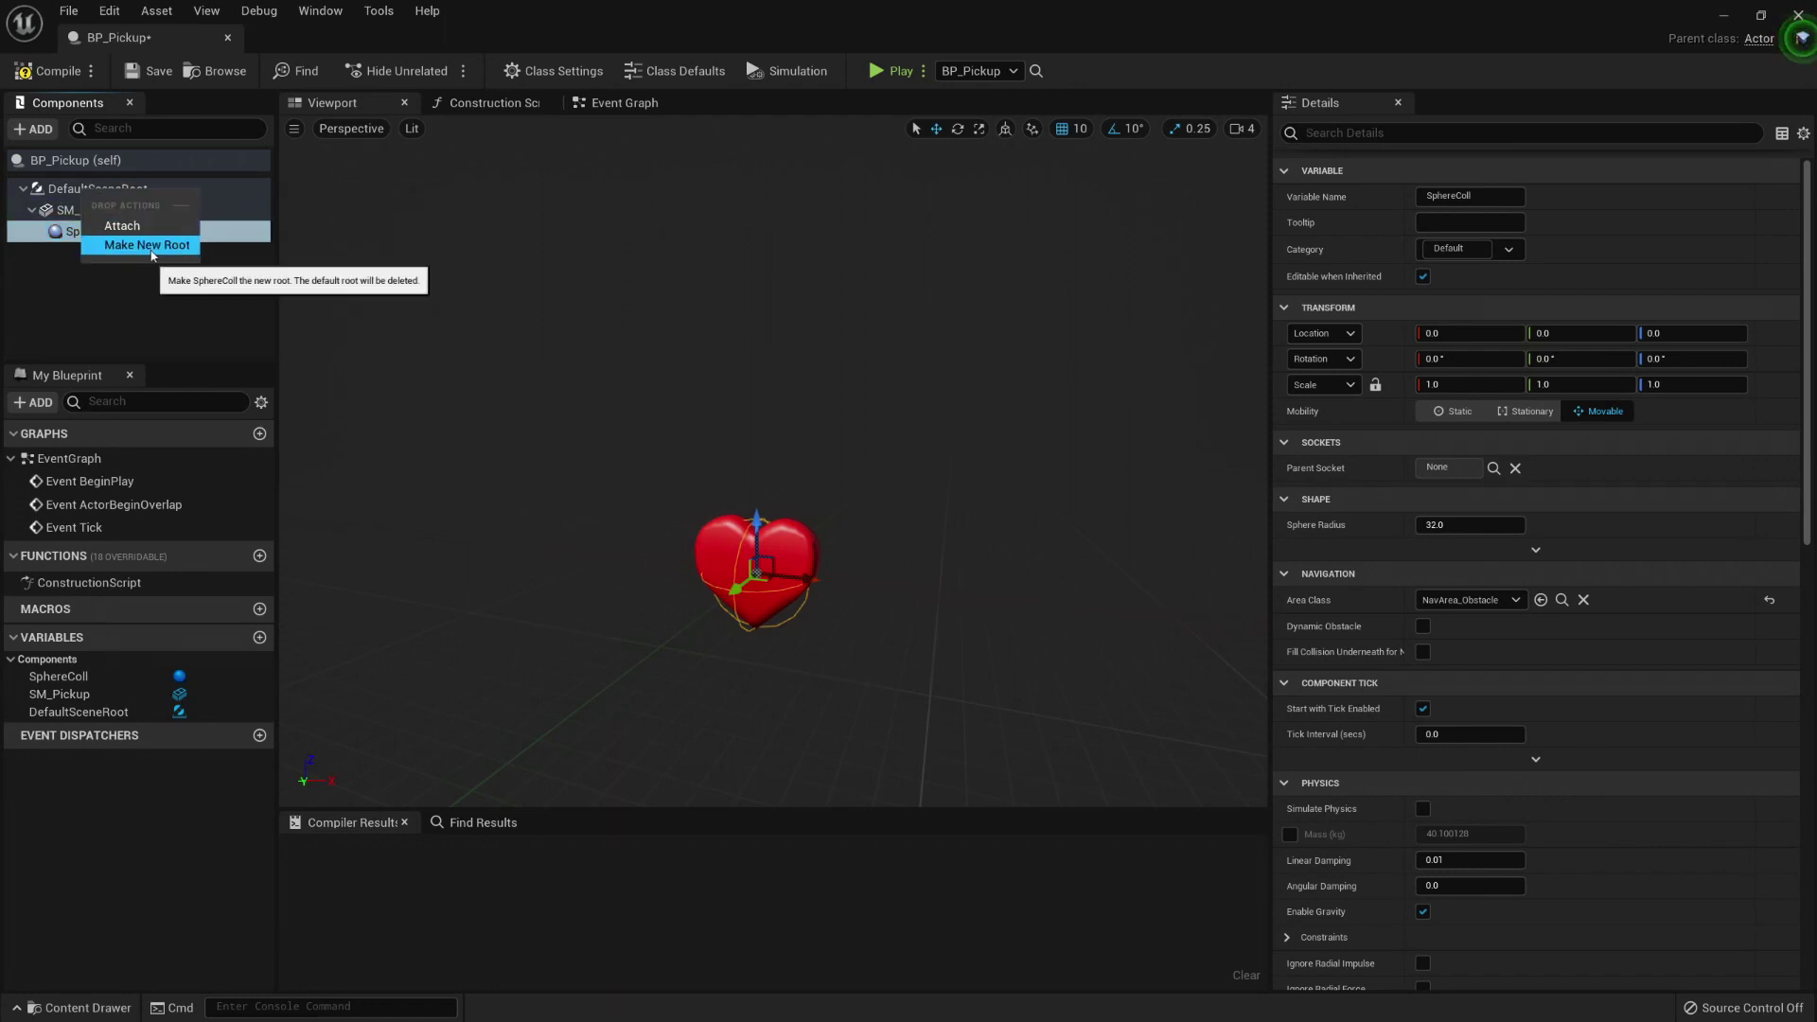
click(144, 245)
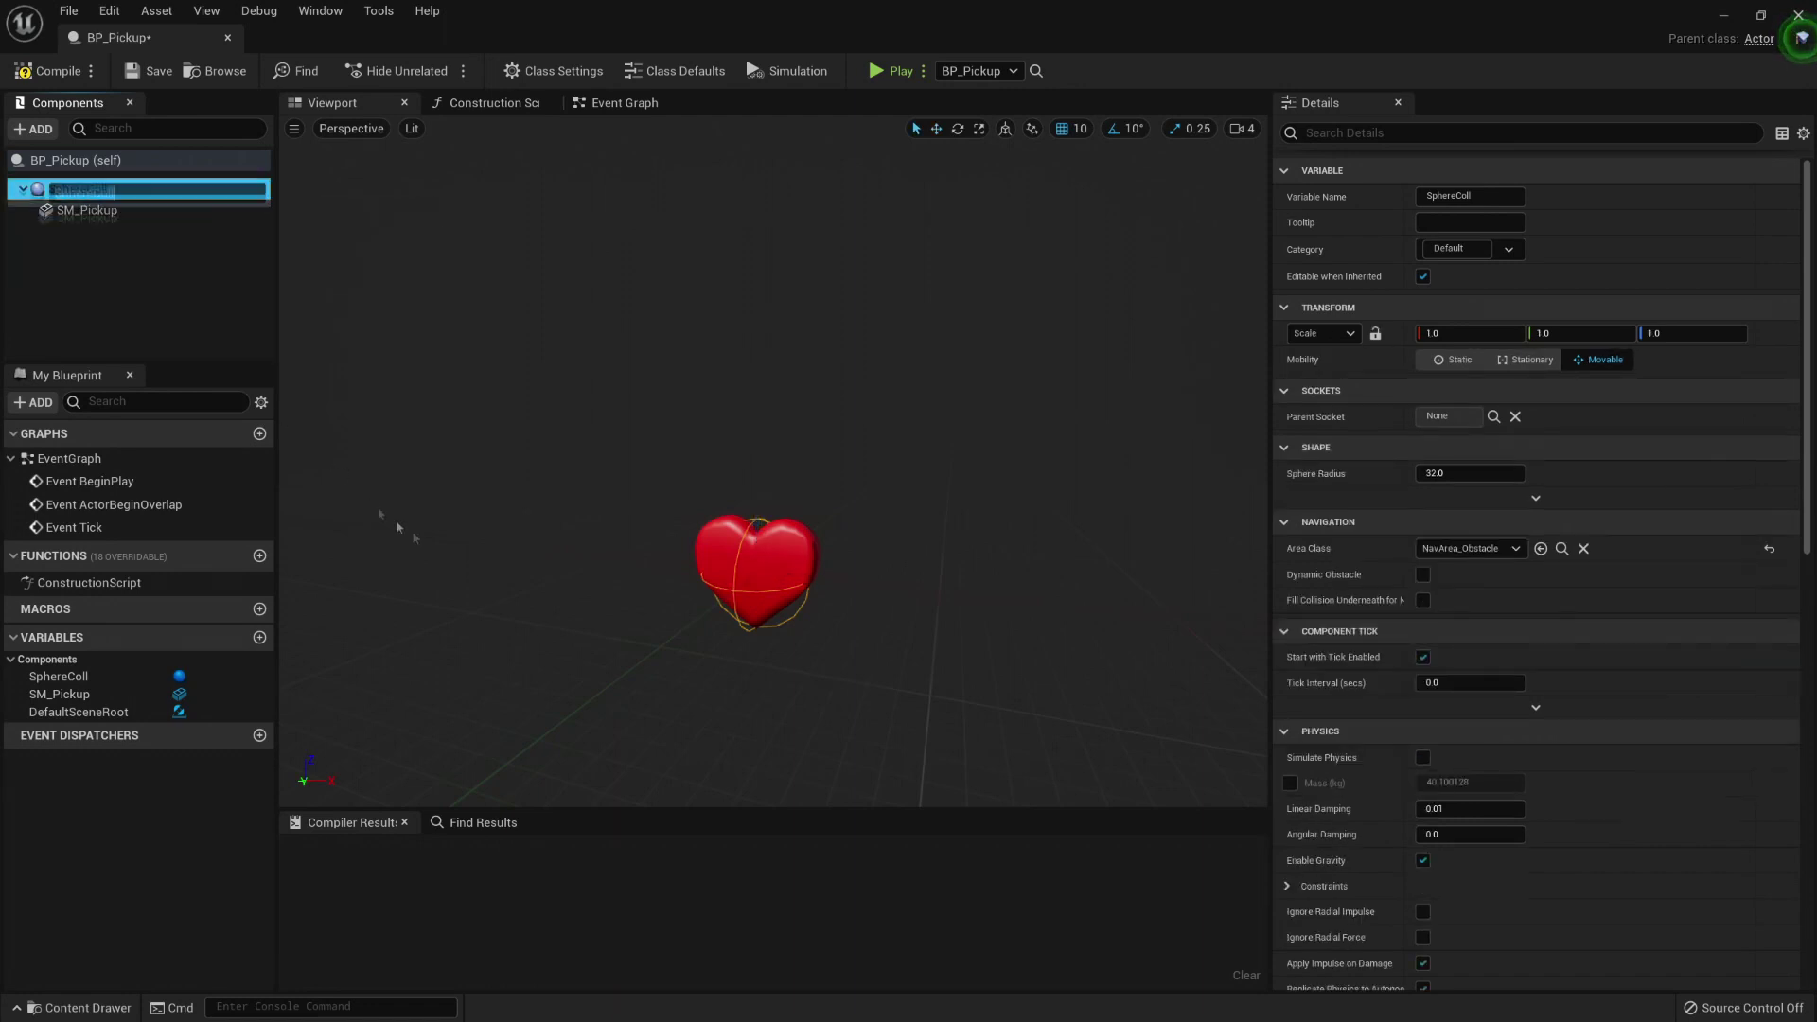
Step: Enlarge SphereColl's sphere radius to about 75 and check its collision settings and component events
drag(1467, 473, 1656, 519)
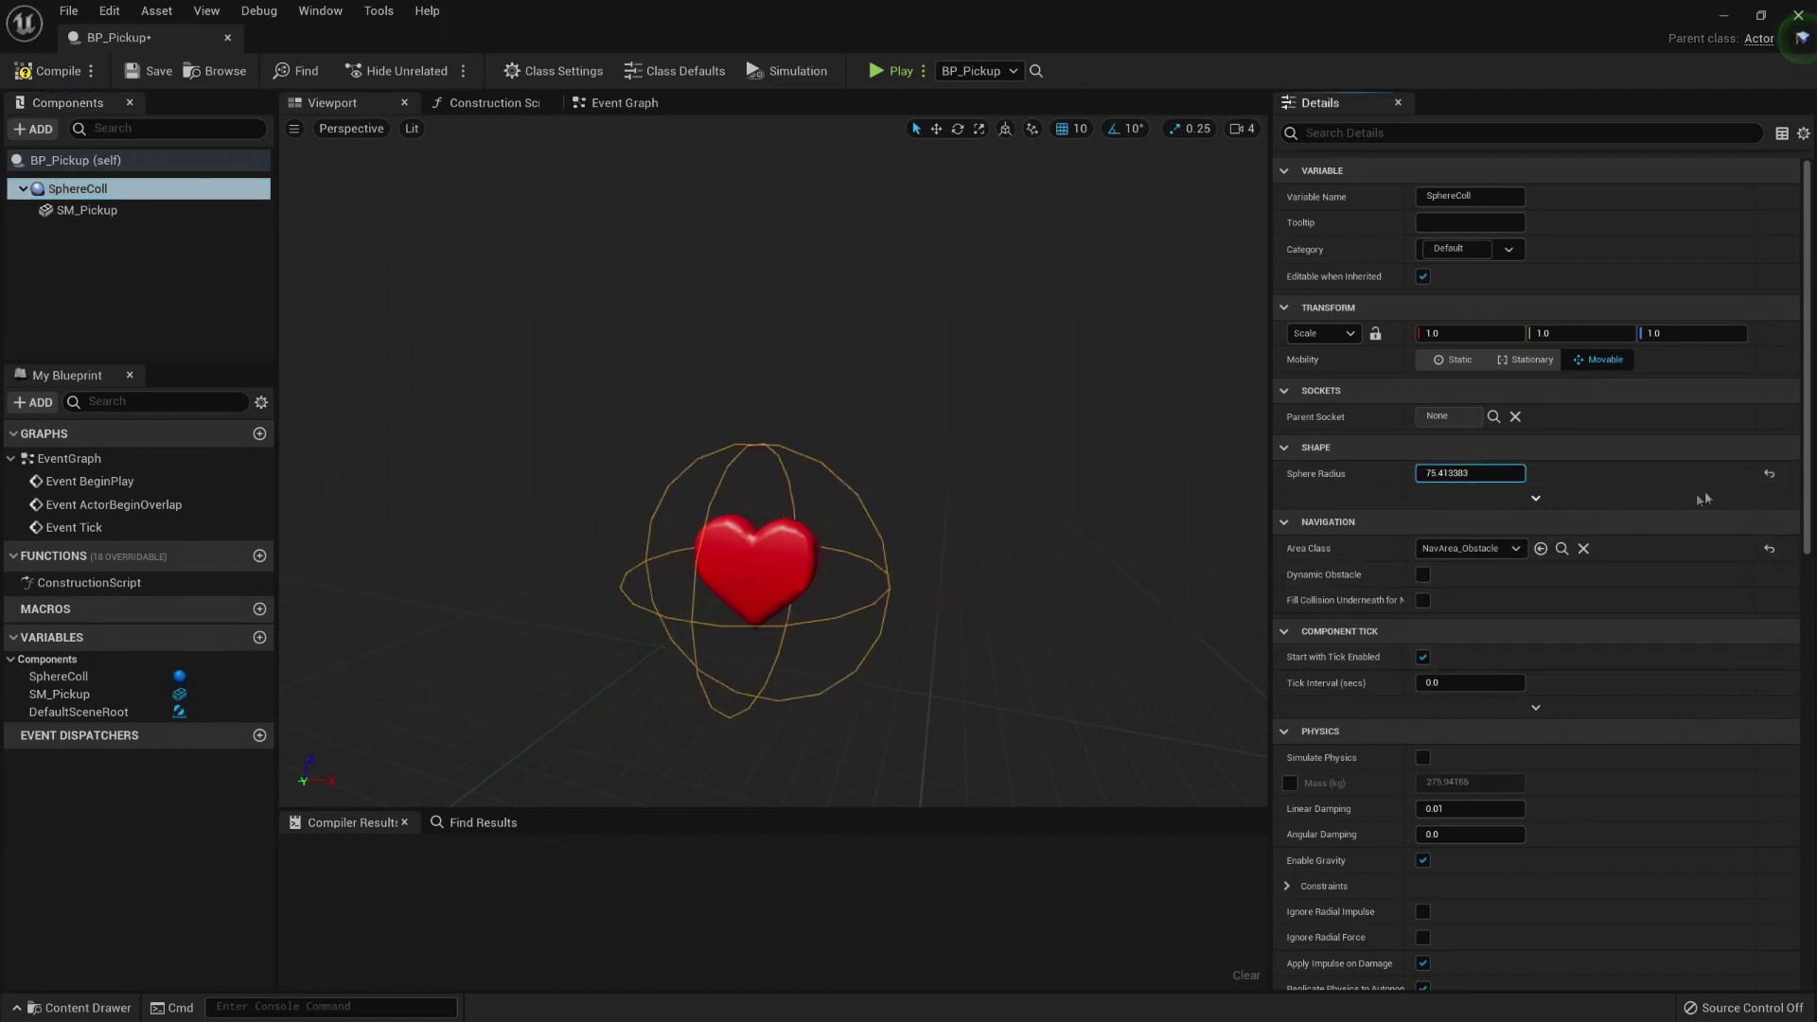
scroll(1787, 496, down, 5)
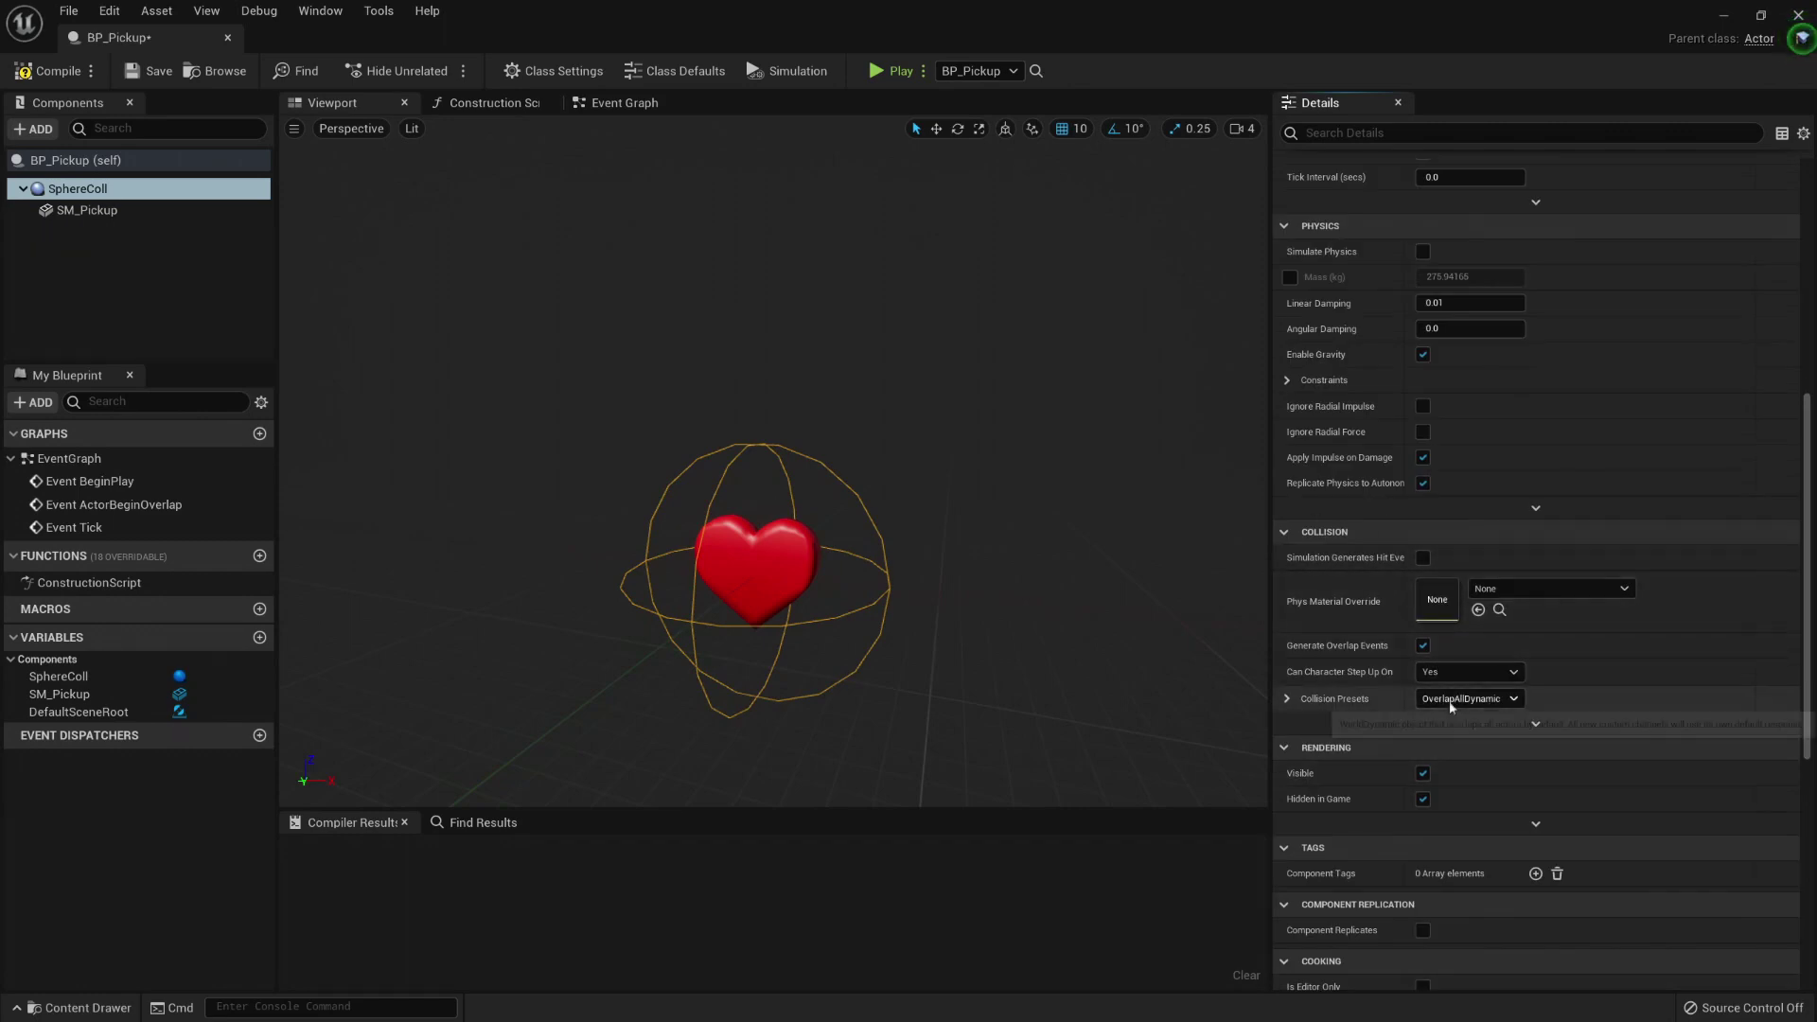
scroll(1476, 681, down, 8)
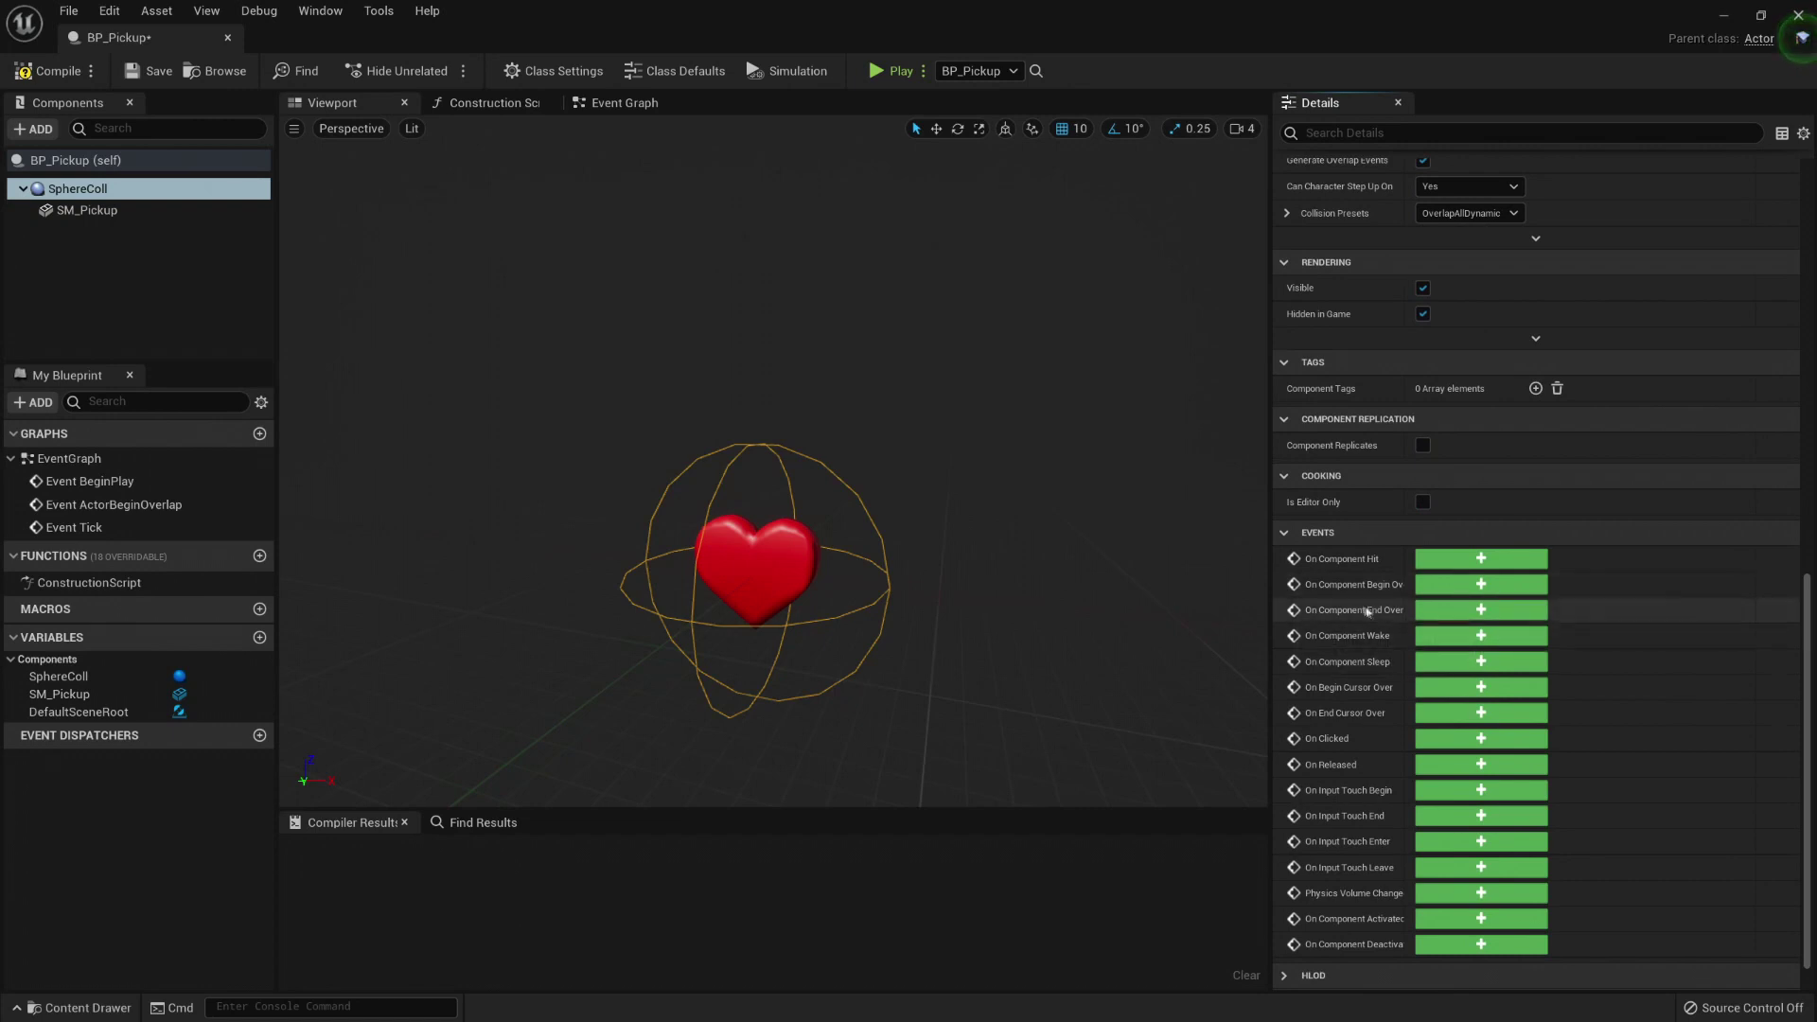
mouse_move(1389, 591)
Step: Open the Event Graph and set the SM_Pickup component's collision preset to NoCollision
click(632, 103)
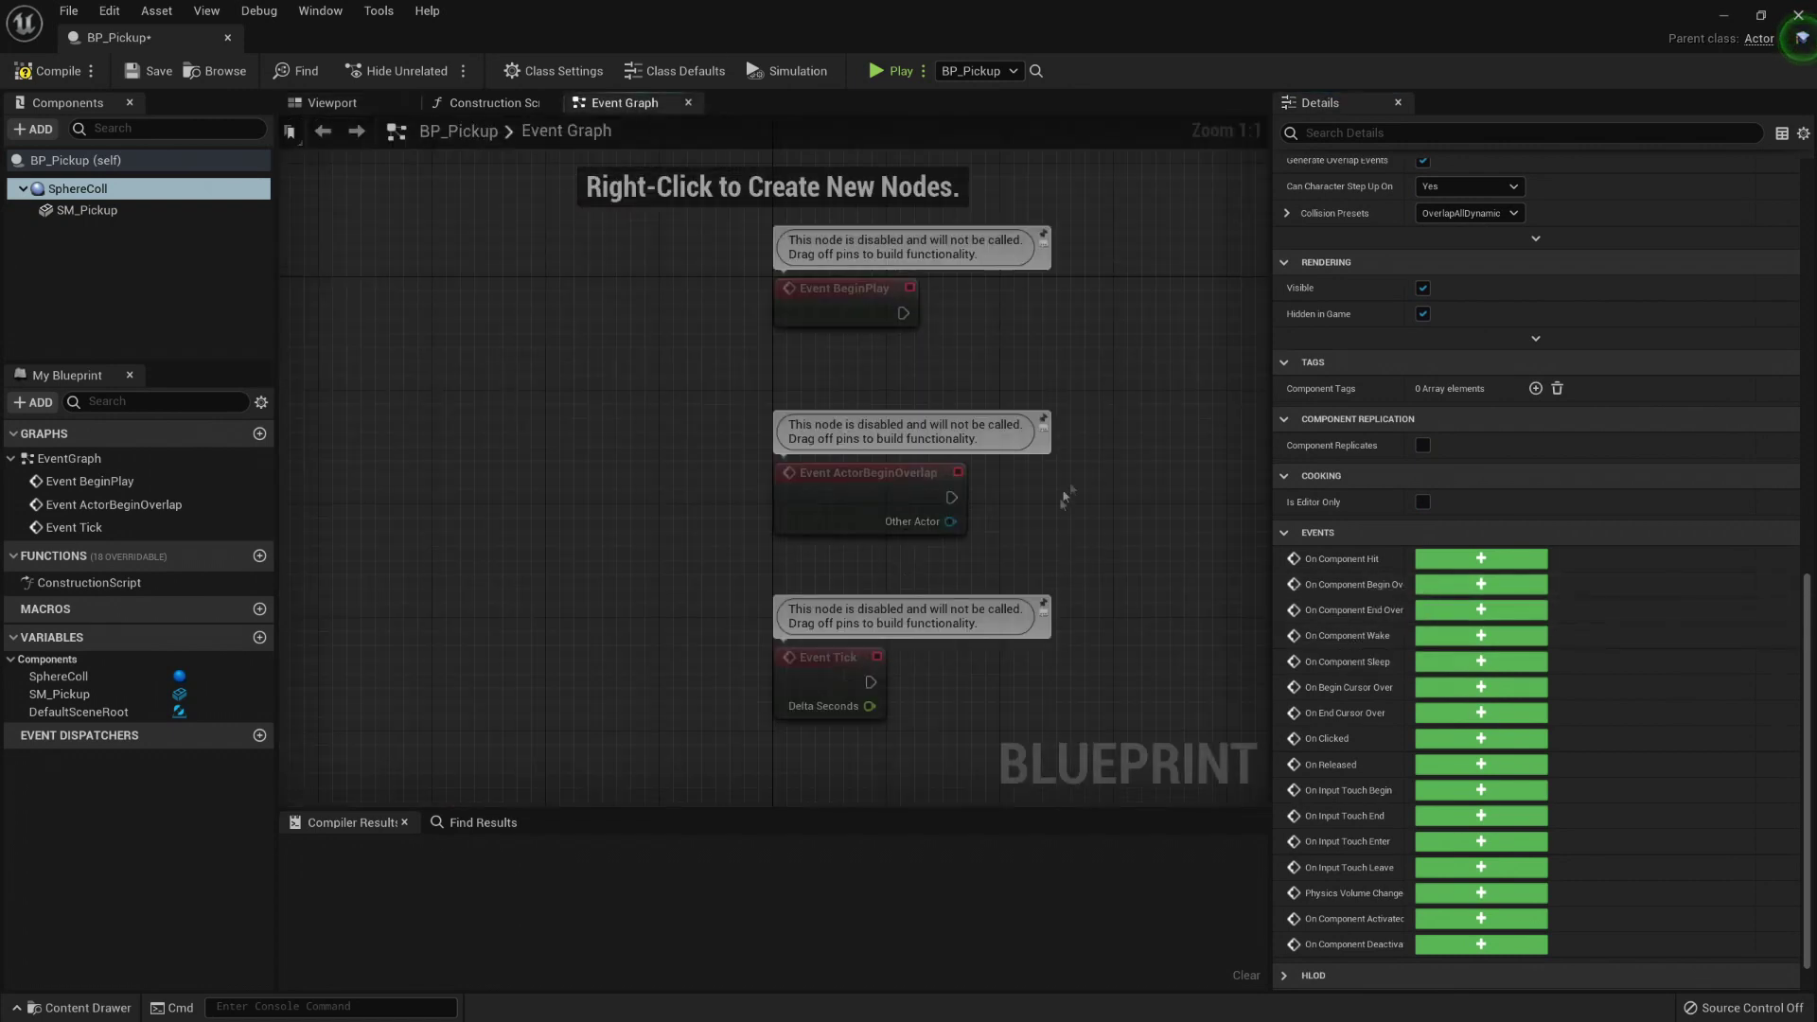
click(123, 190)
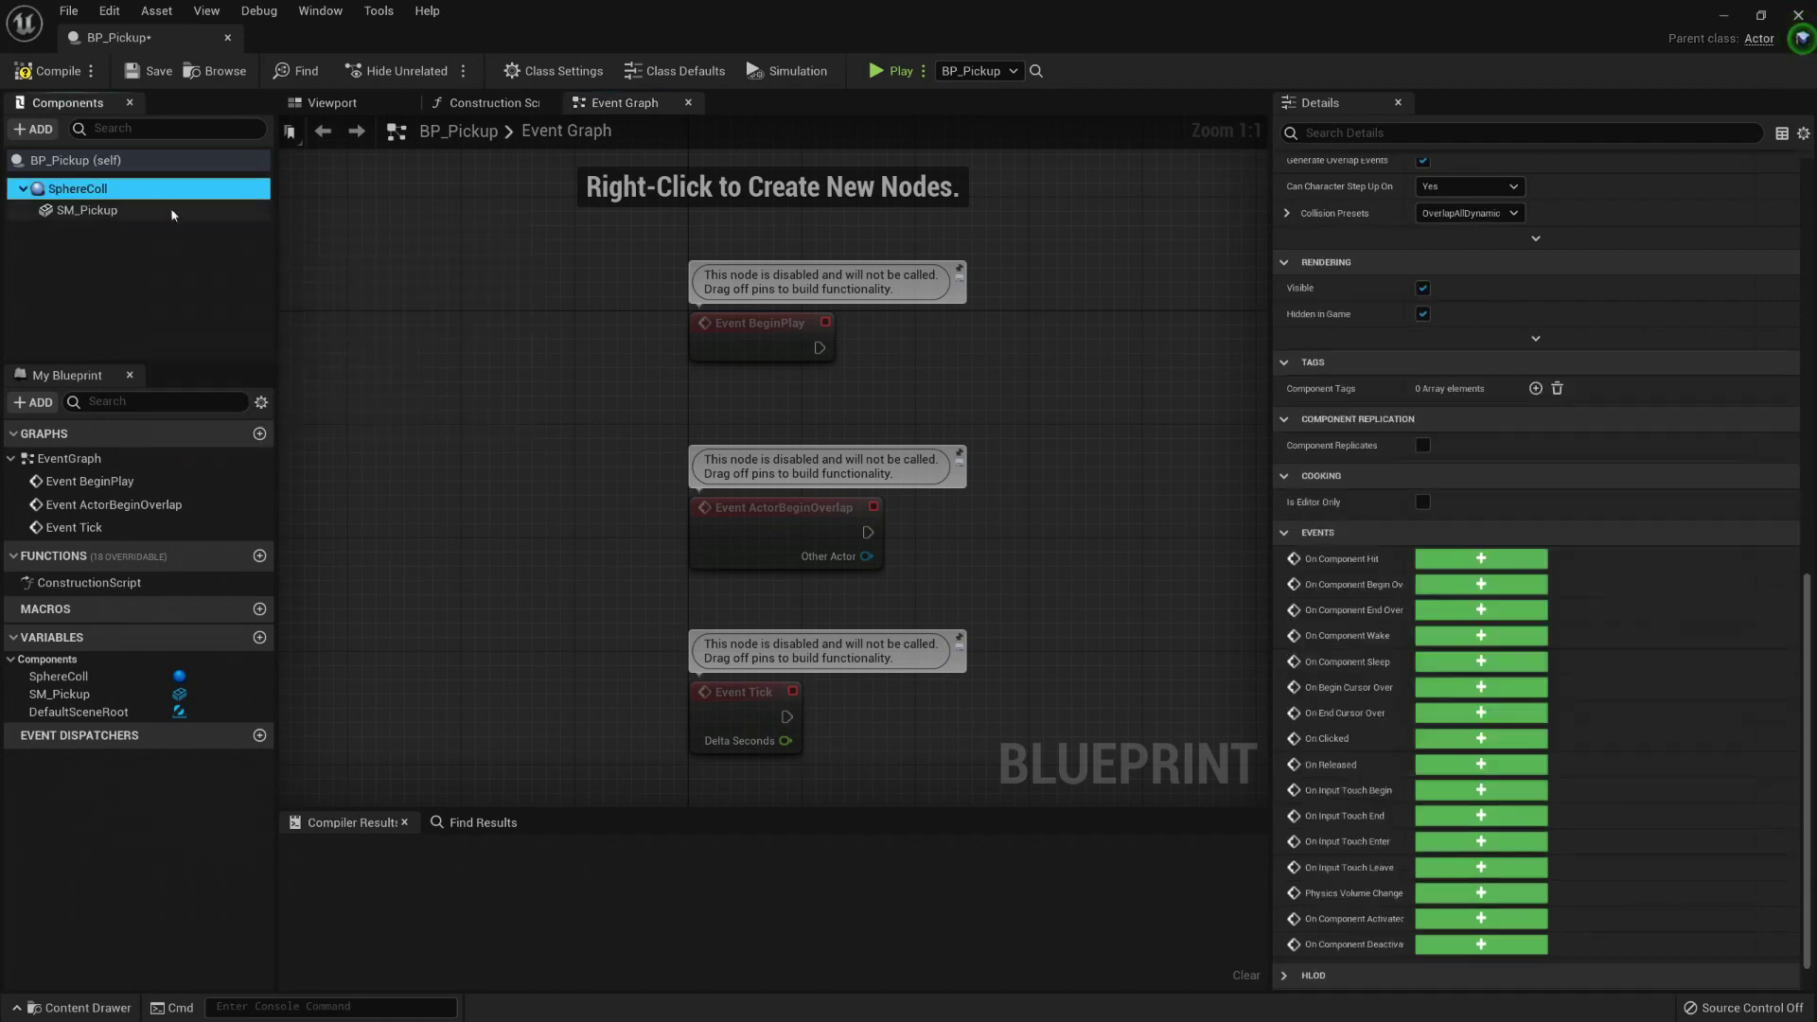
click(109, 210)
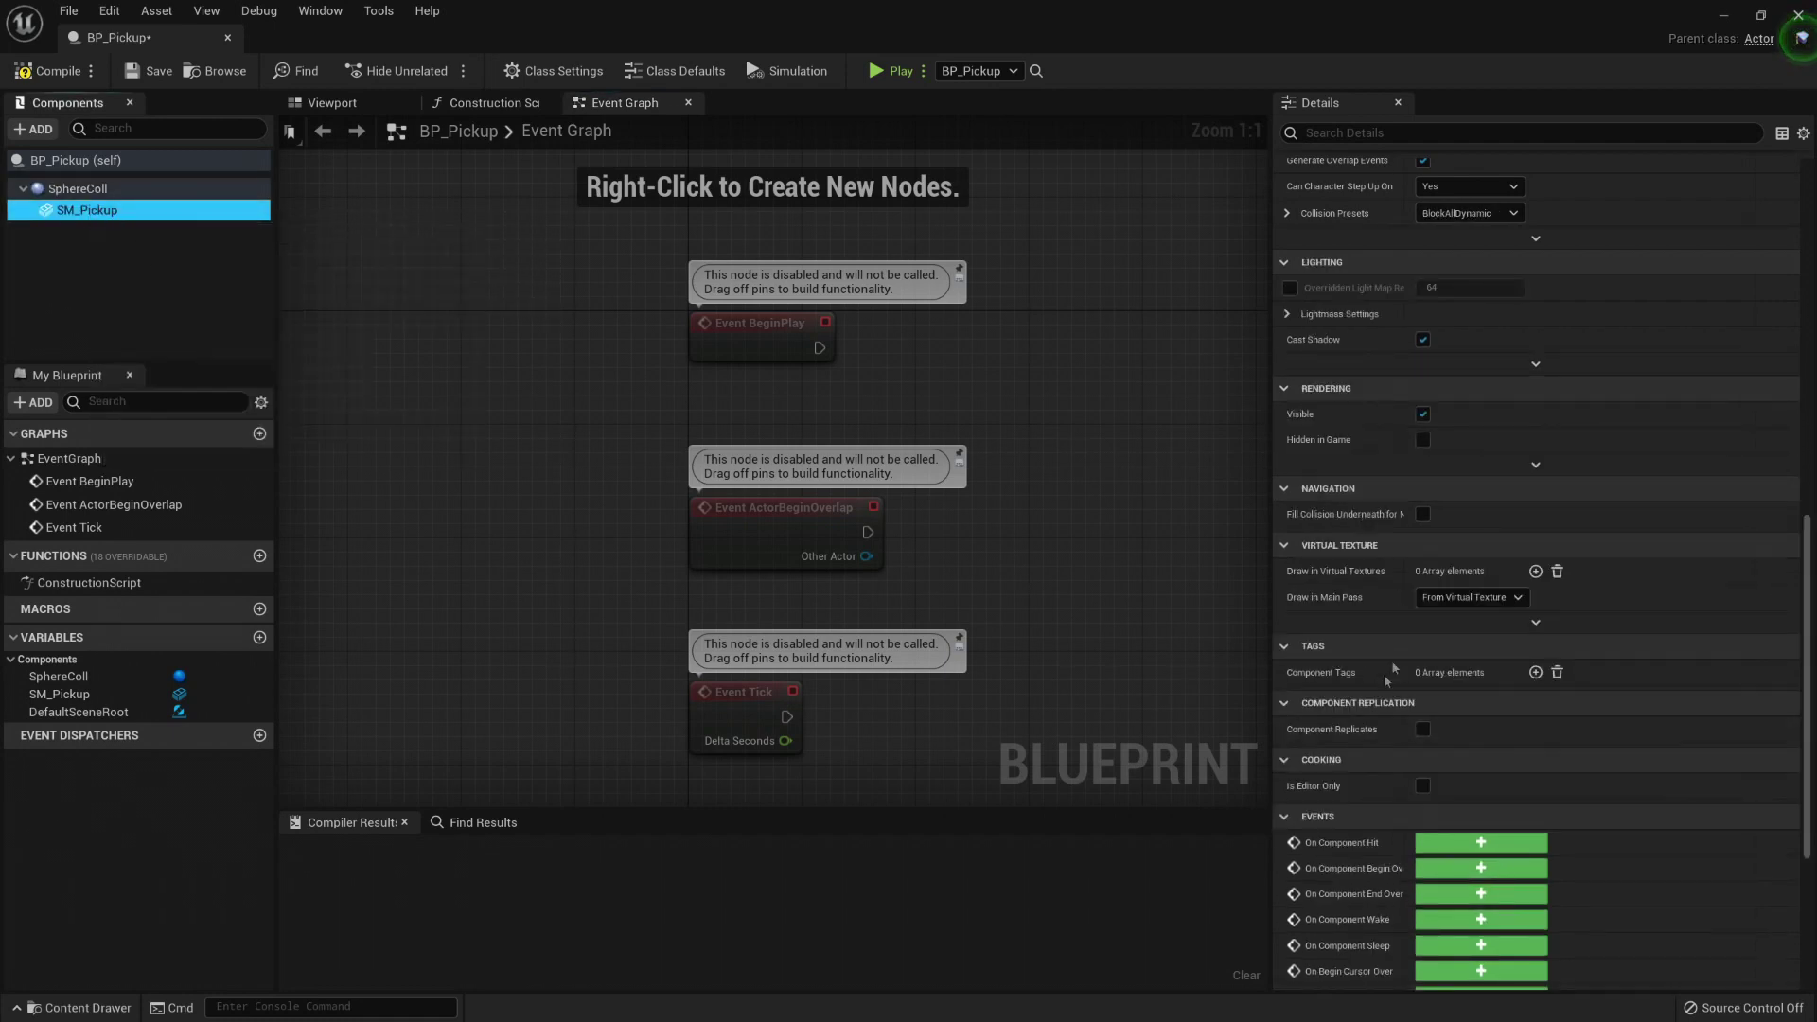
scroll(1552, 416, up, 6)
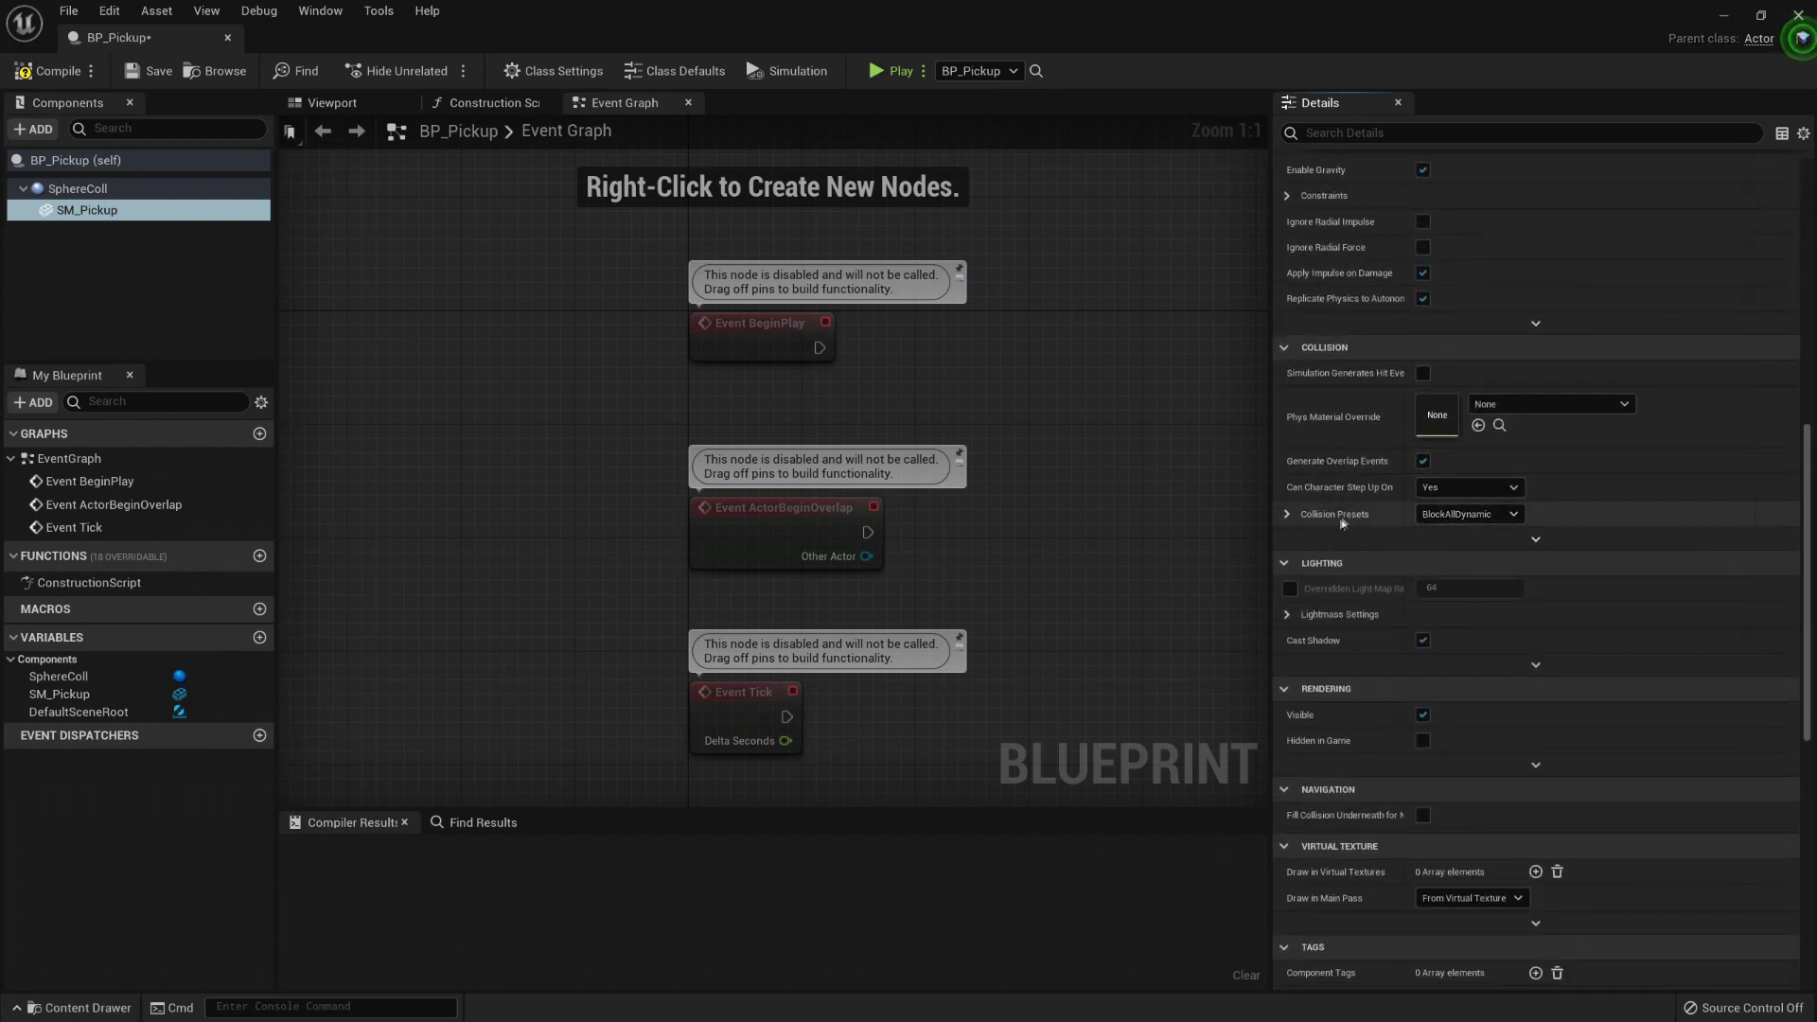
click(1482, 516)
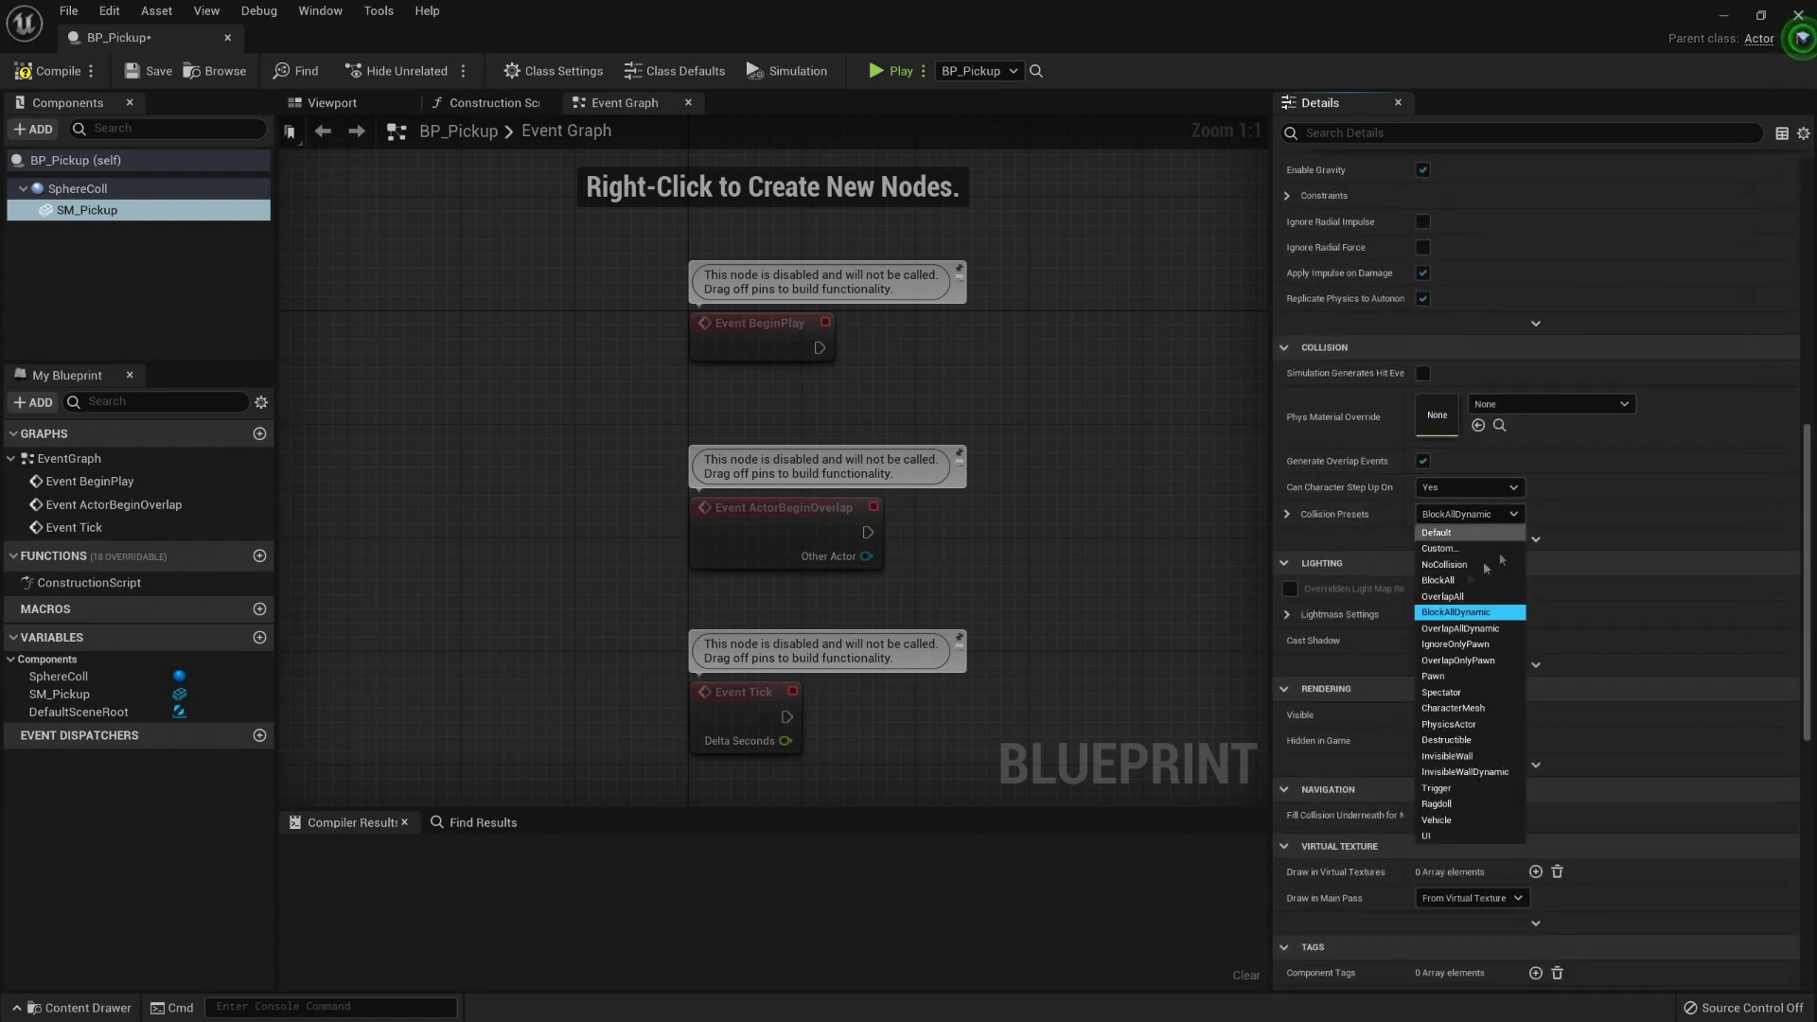
click(1448, 565)
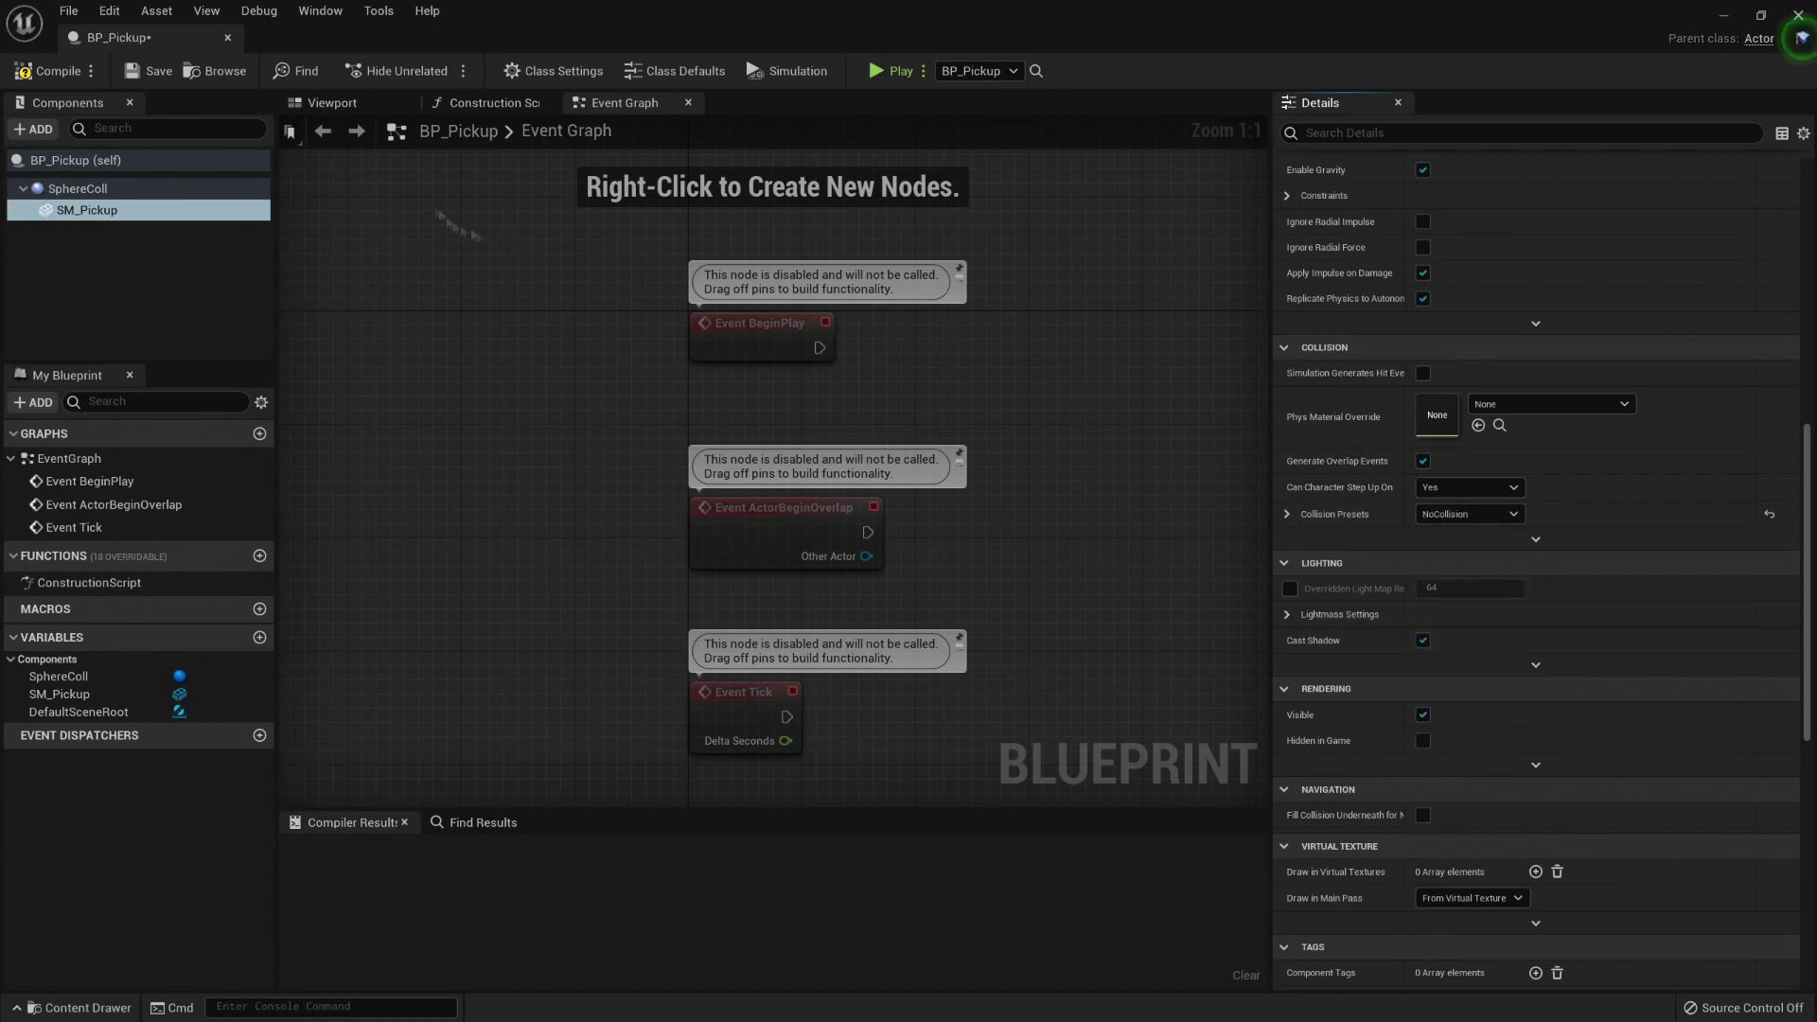
Step: Connect a DestroyActor node targeting self to Event ActorBeginOverlap, then compile and save BP_Pickup and close its editor
right_drag(995, 528, 844, 510)
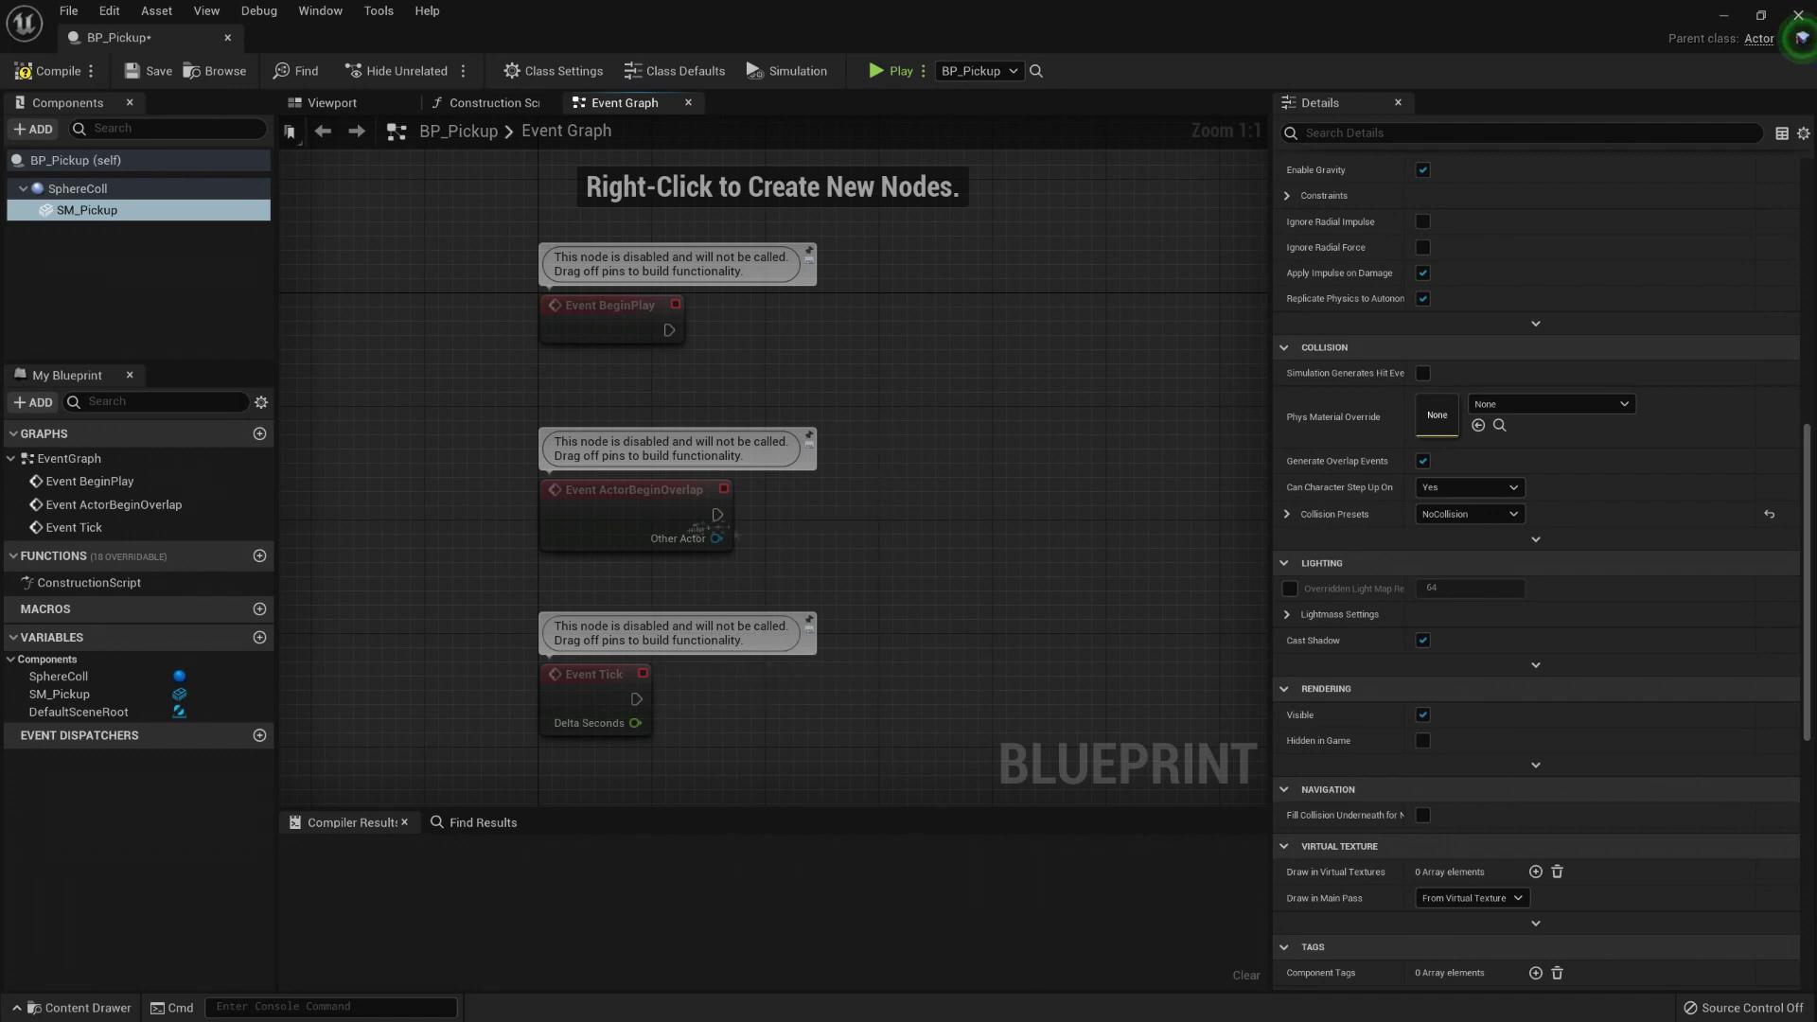
drag(714, 514, 889, 519)
drag(715, 514, 846, 514)
click(831, 598)
drag(717, 514, 897, 521)
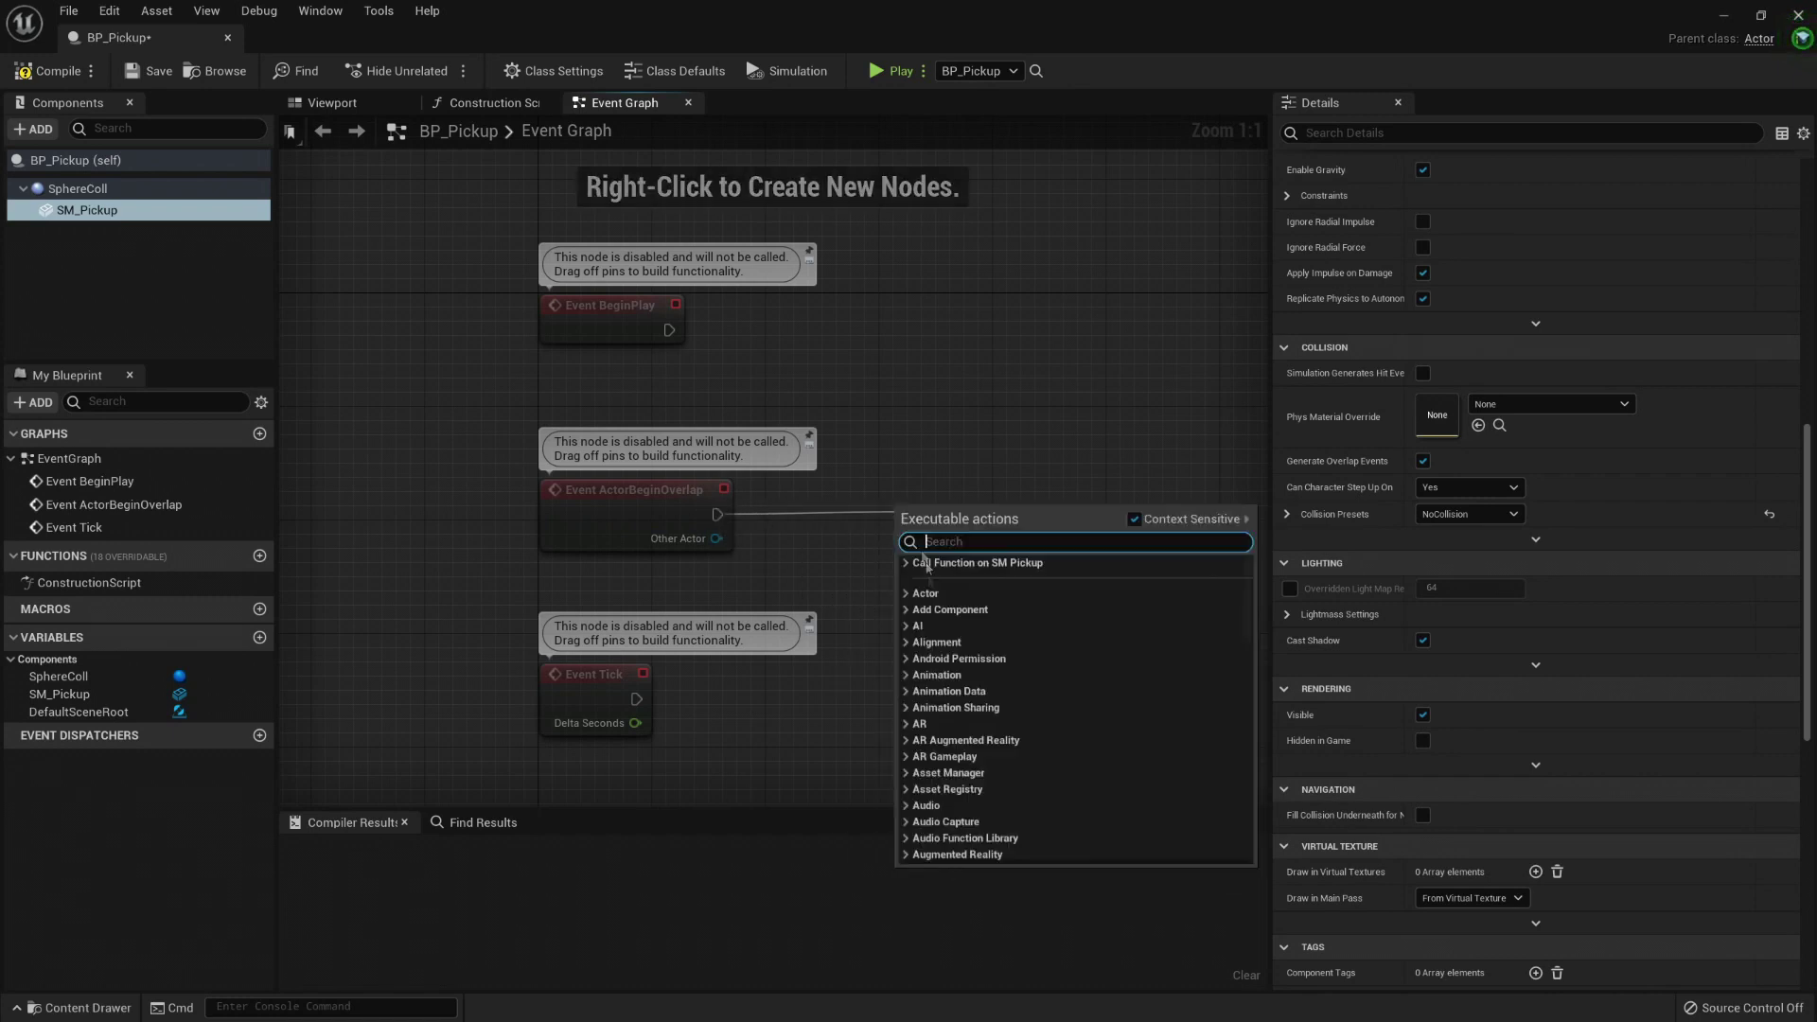
text(destroy)
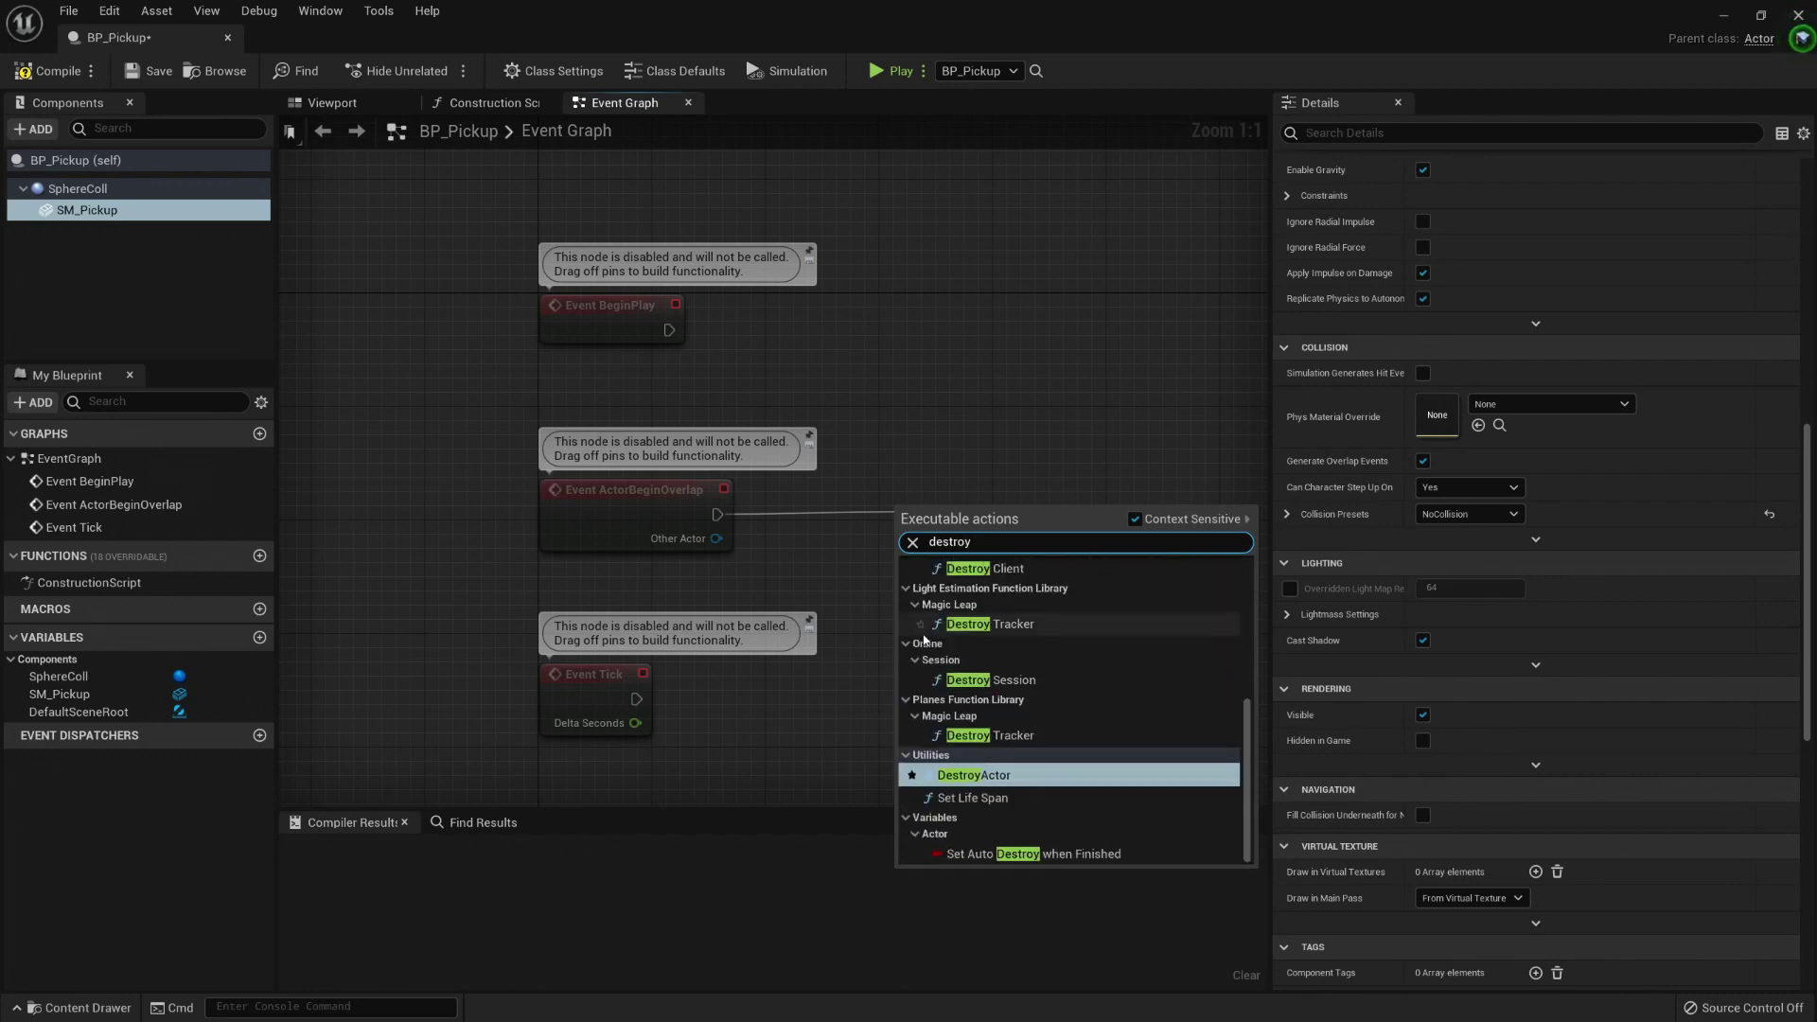
key(Return)
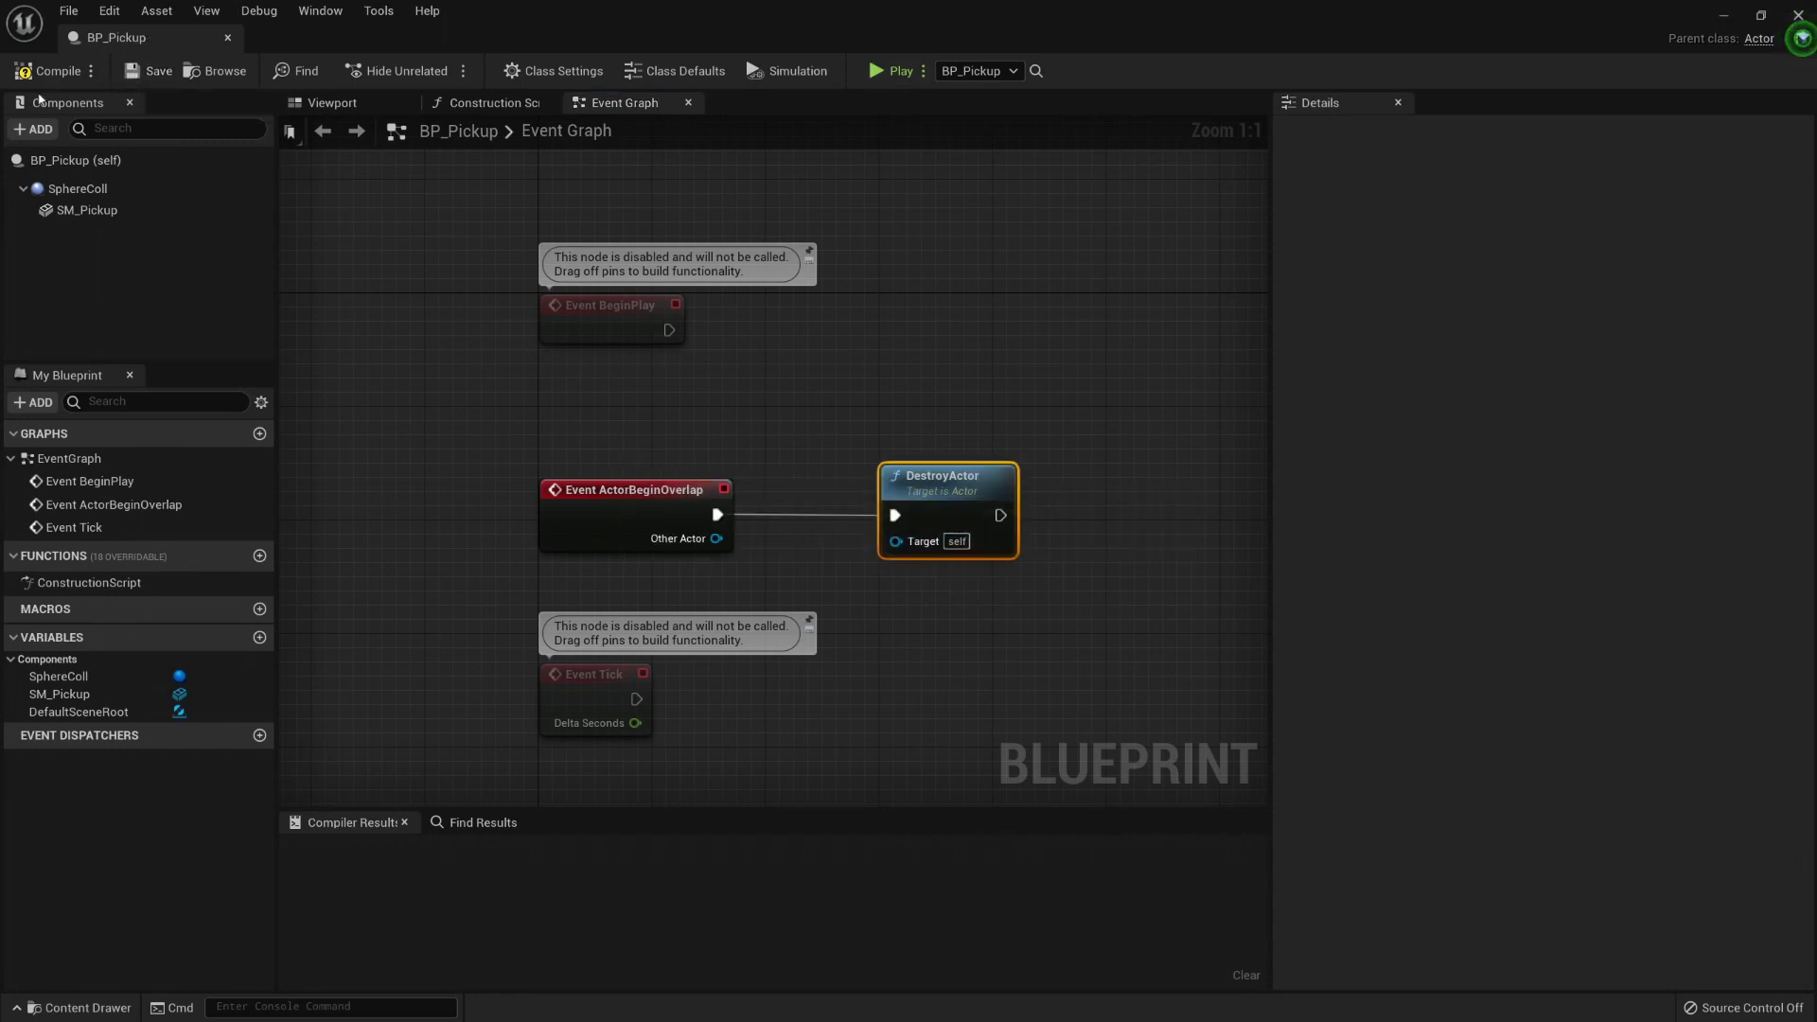
click(139, 71)
click(1798, 15)
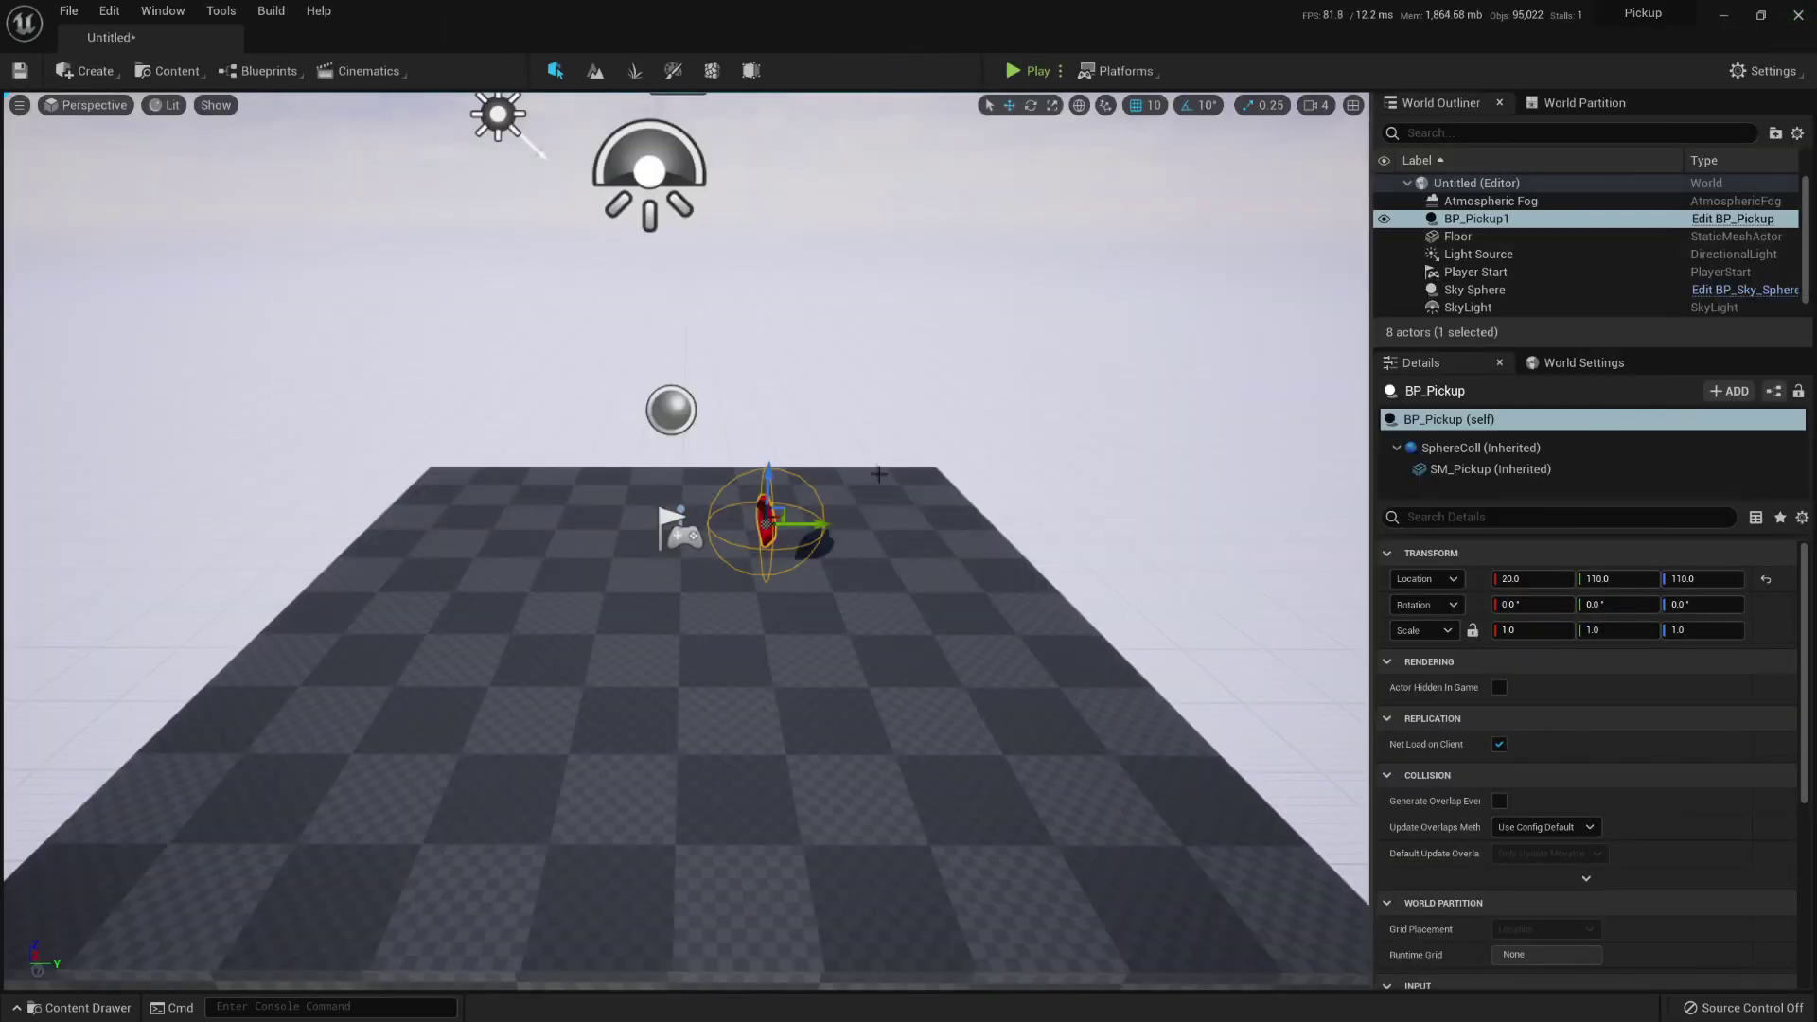
Step: Play the level, move through the heart pickup to test its overlap behaviour, and stop the session
key(a)
right_drag(878, 474, 1069, 477)
key(w)
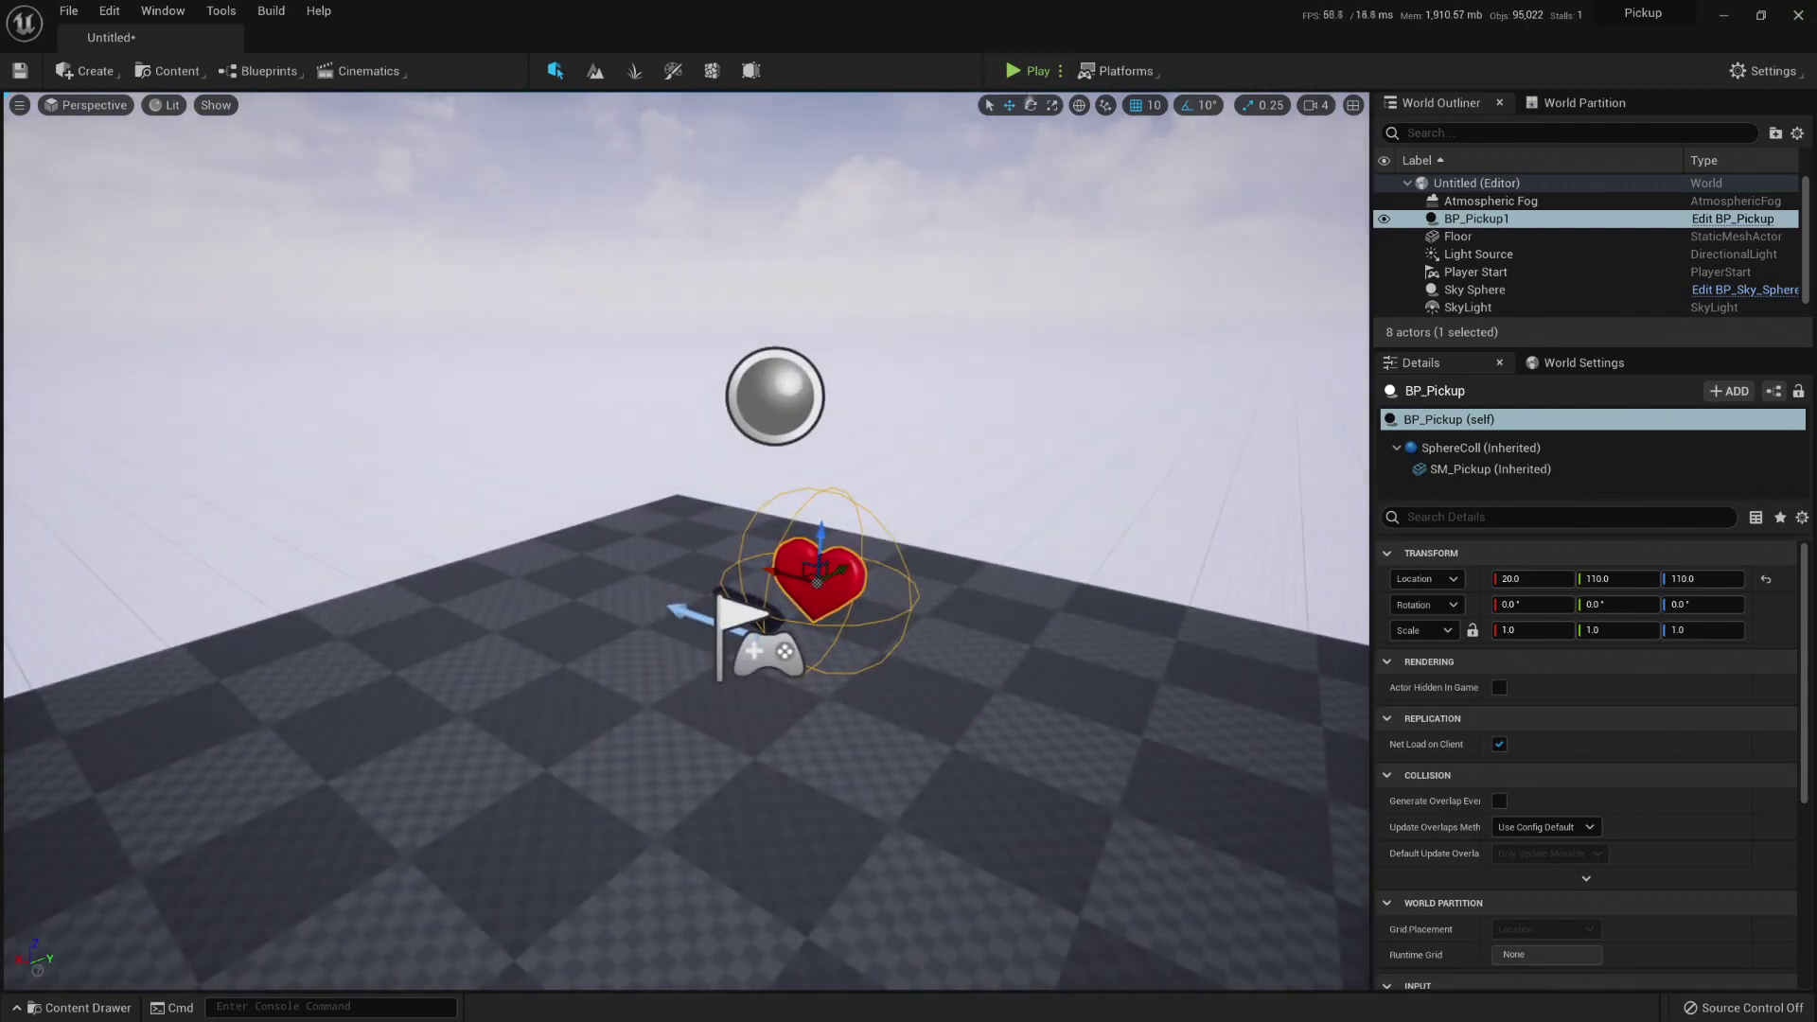
click(1026, 71)
key(s)
key(w)
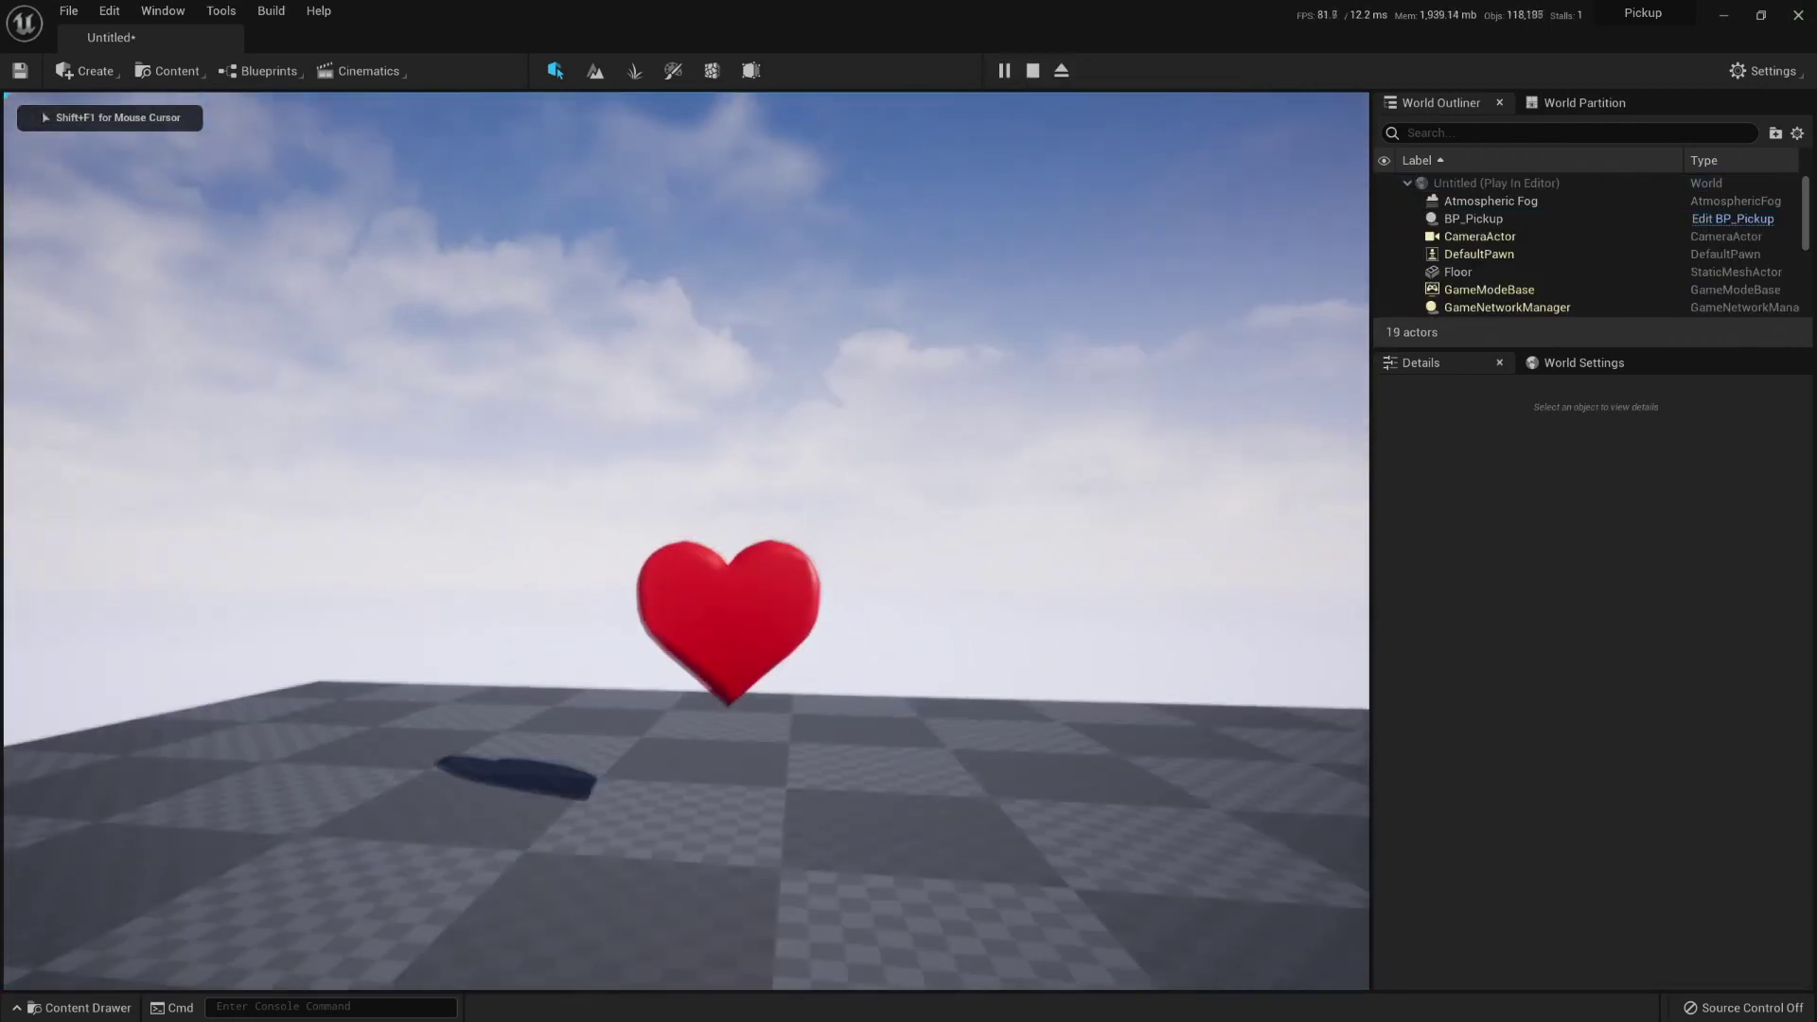
key(s)
key(w)
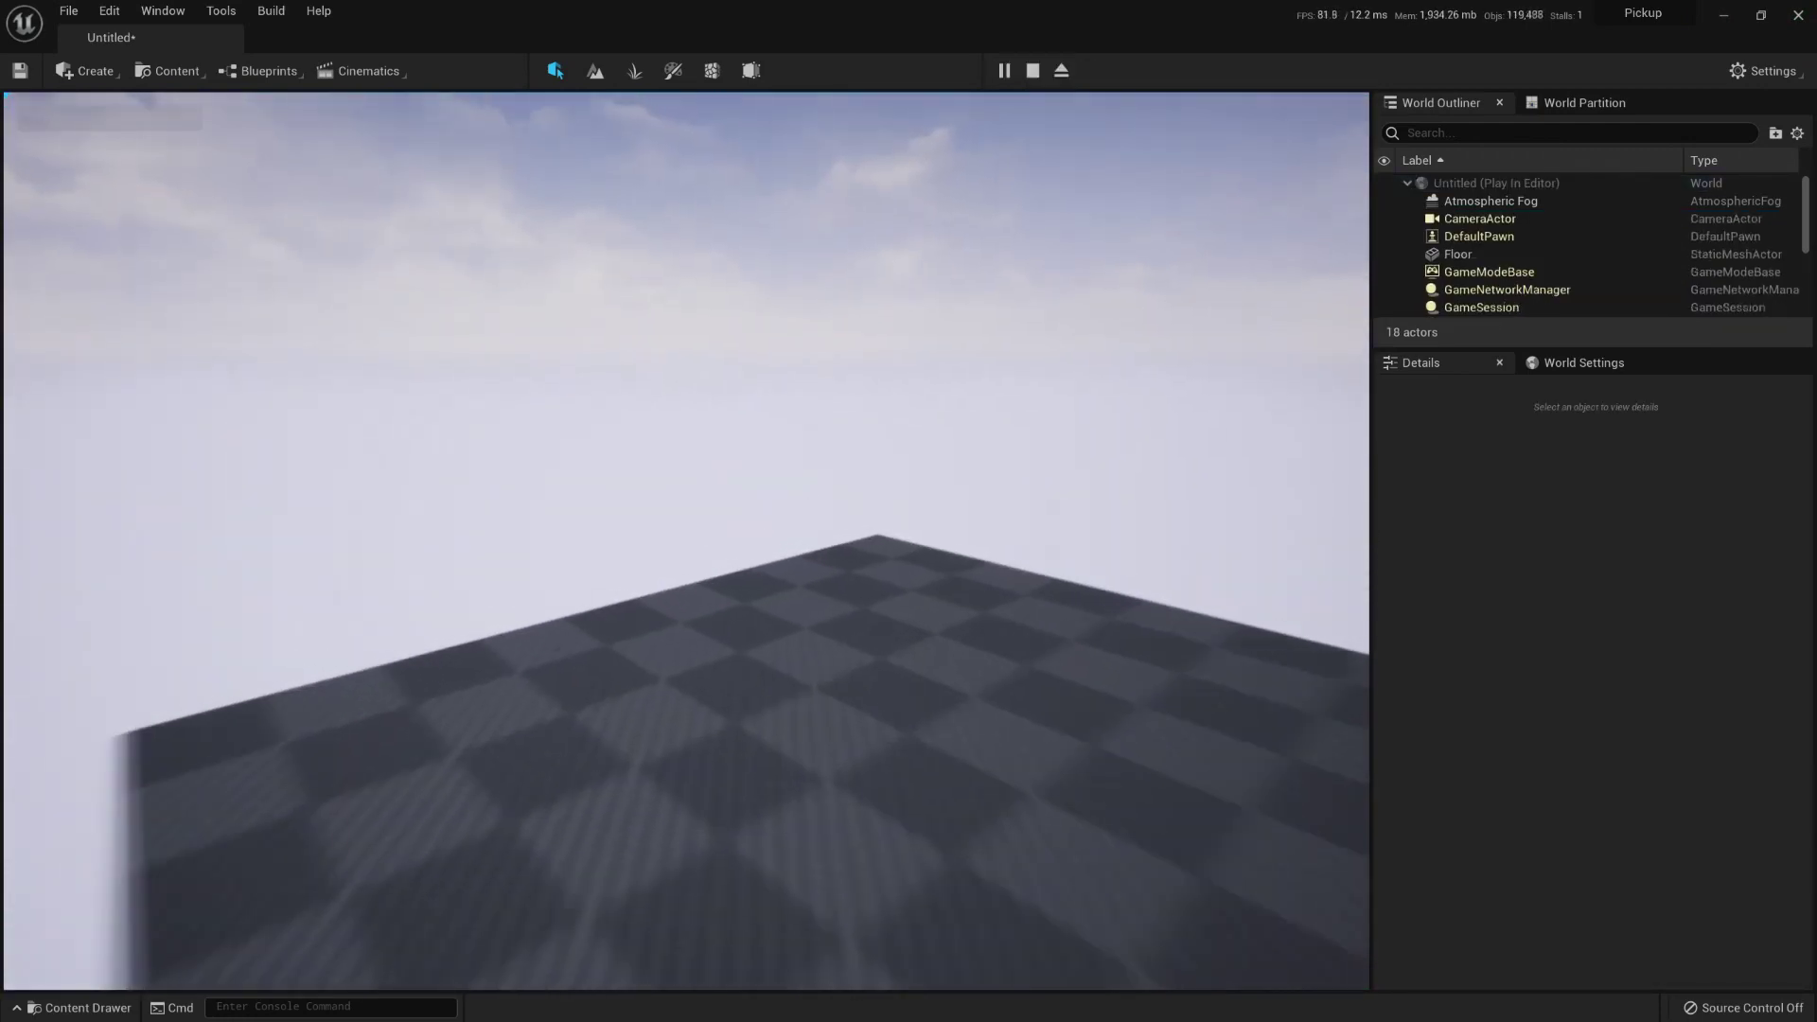
key(w)
key(s)
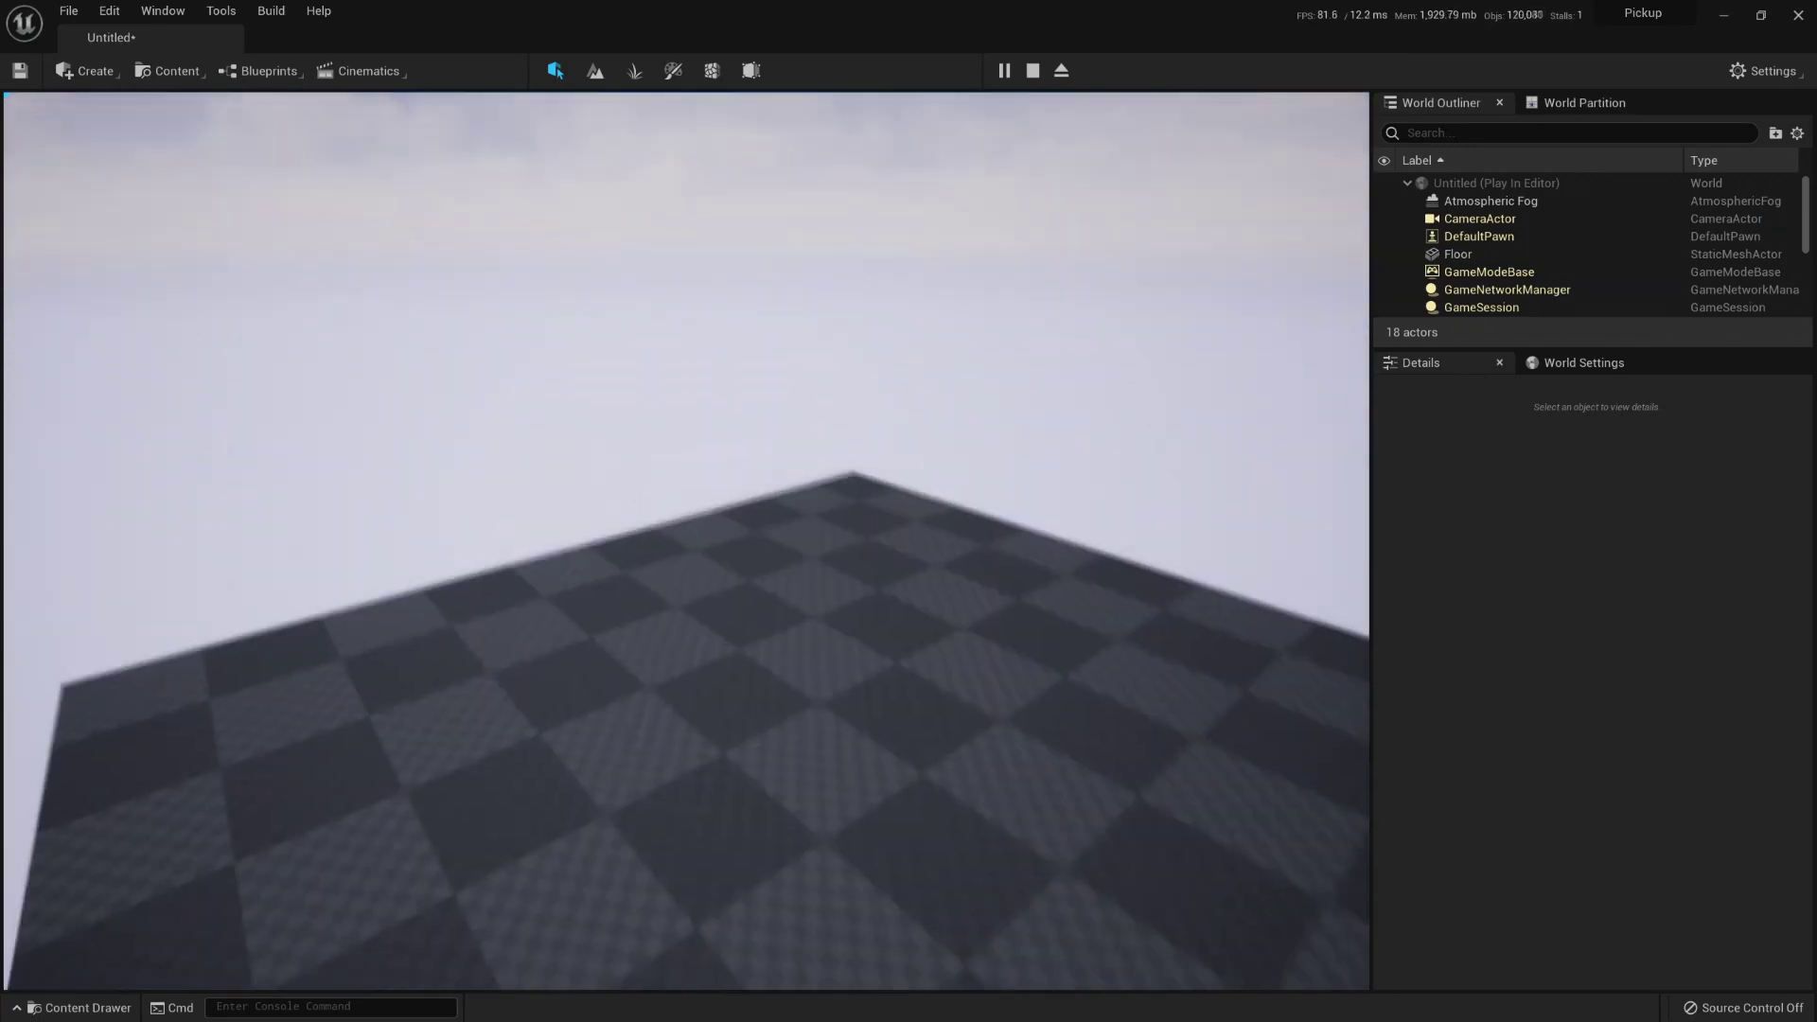
key(Escape)
Step: Move the placed BP_Pickup in front of the Player Start, to X 150, Y -10, Z 110
drag(934, 538, 718, 511)
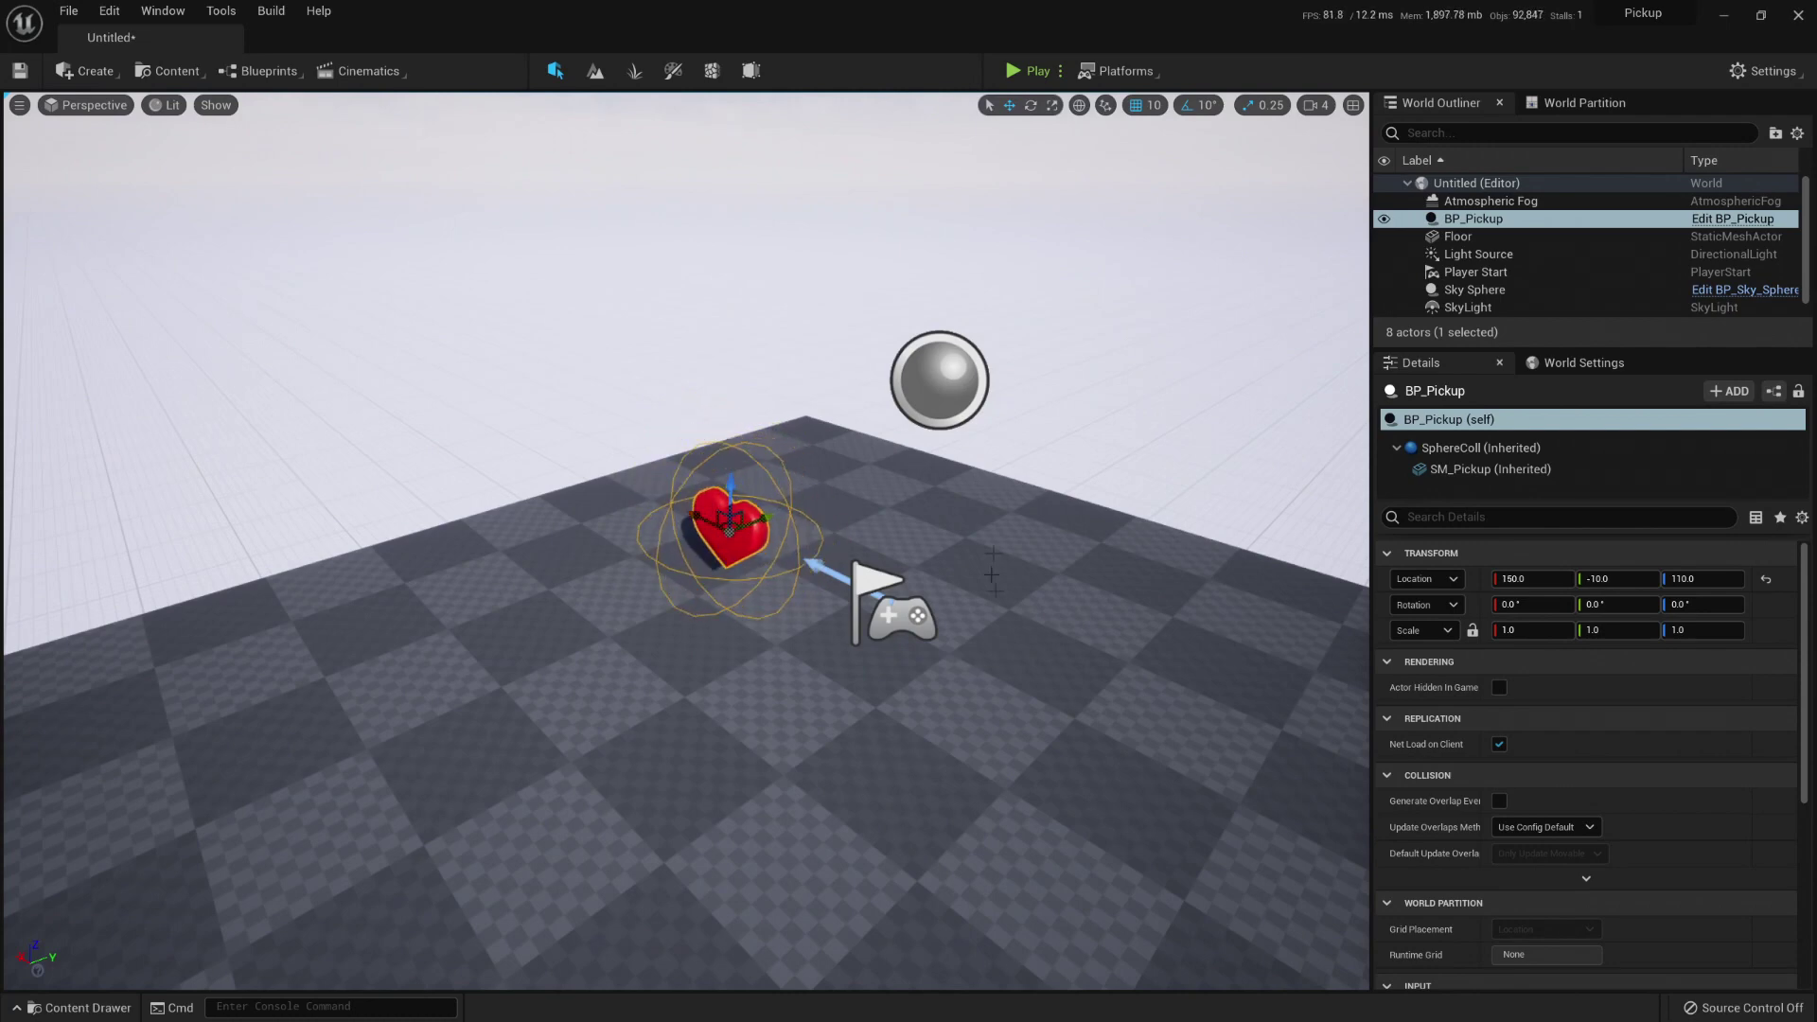
Step: Preview the Pickup_Coin_A sound in the IconicGameObjects Sounds folder and return to the Pickup folder
click(50, 998)
click(104, 841)
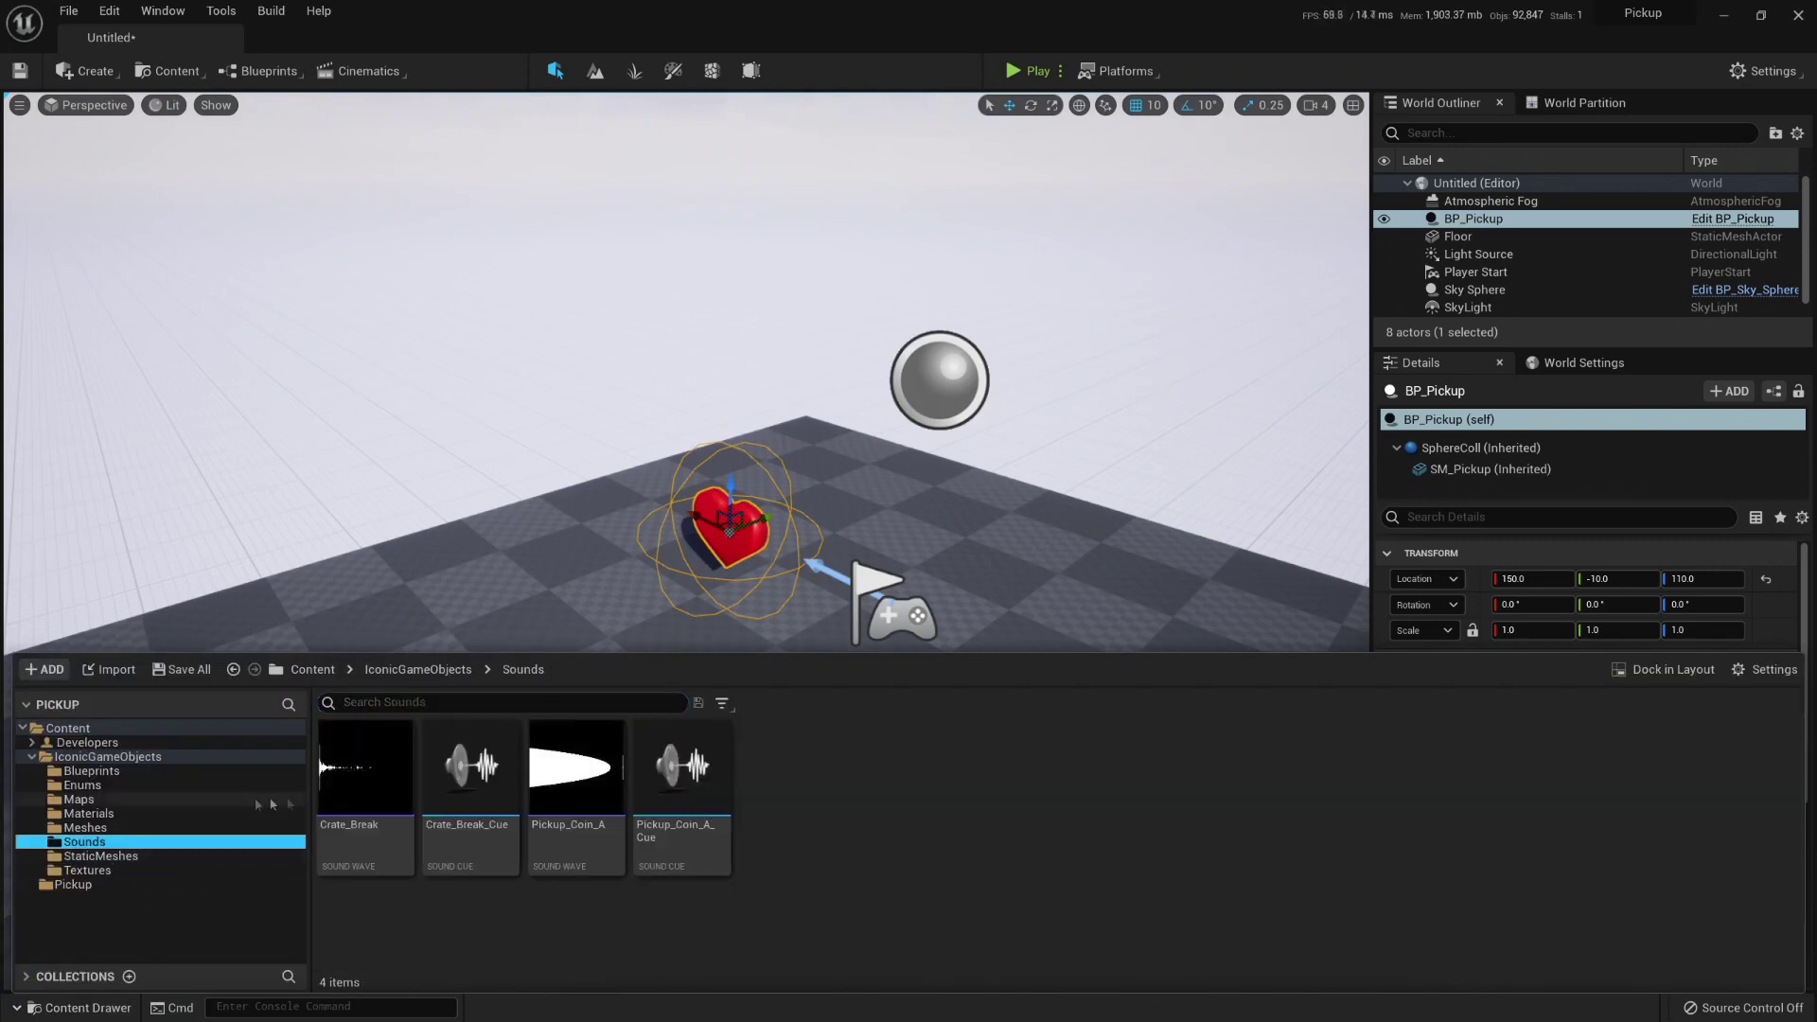
click(585, 778)
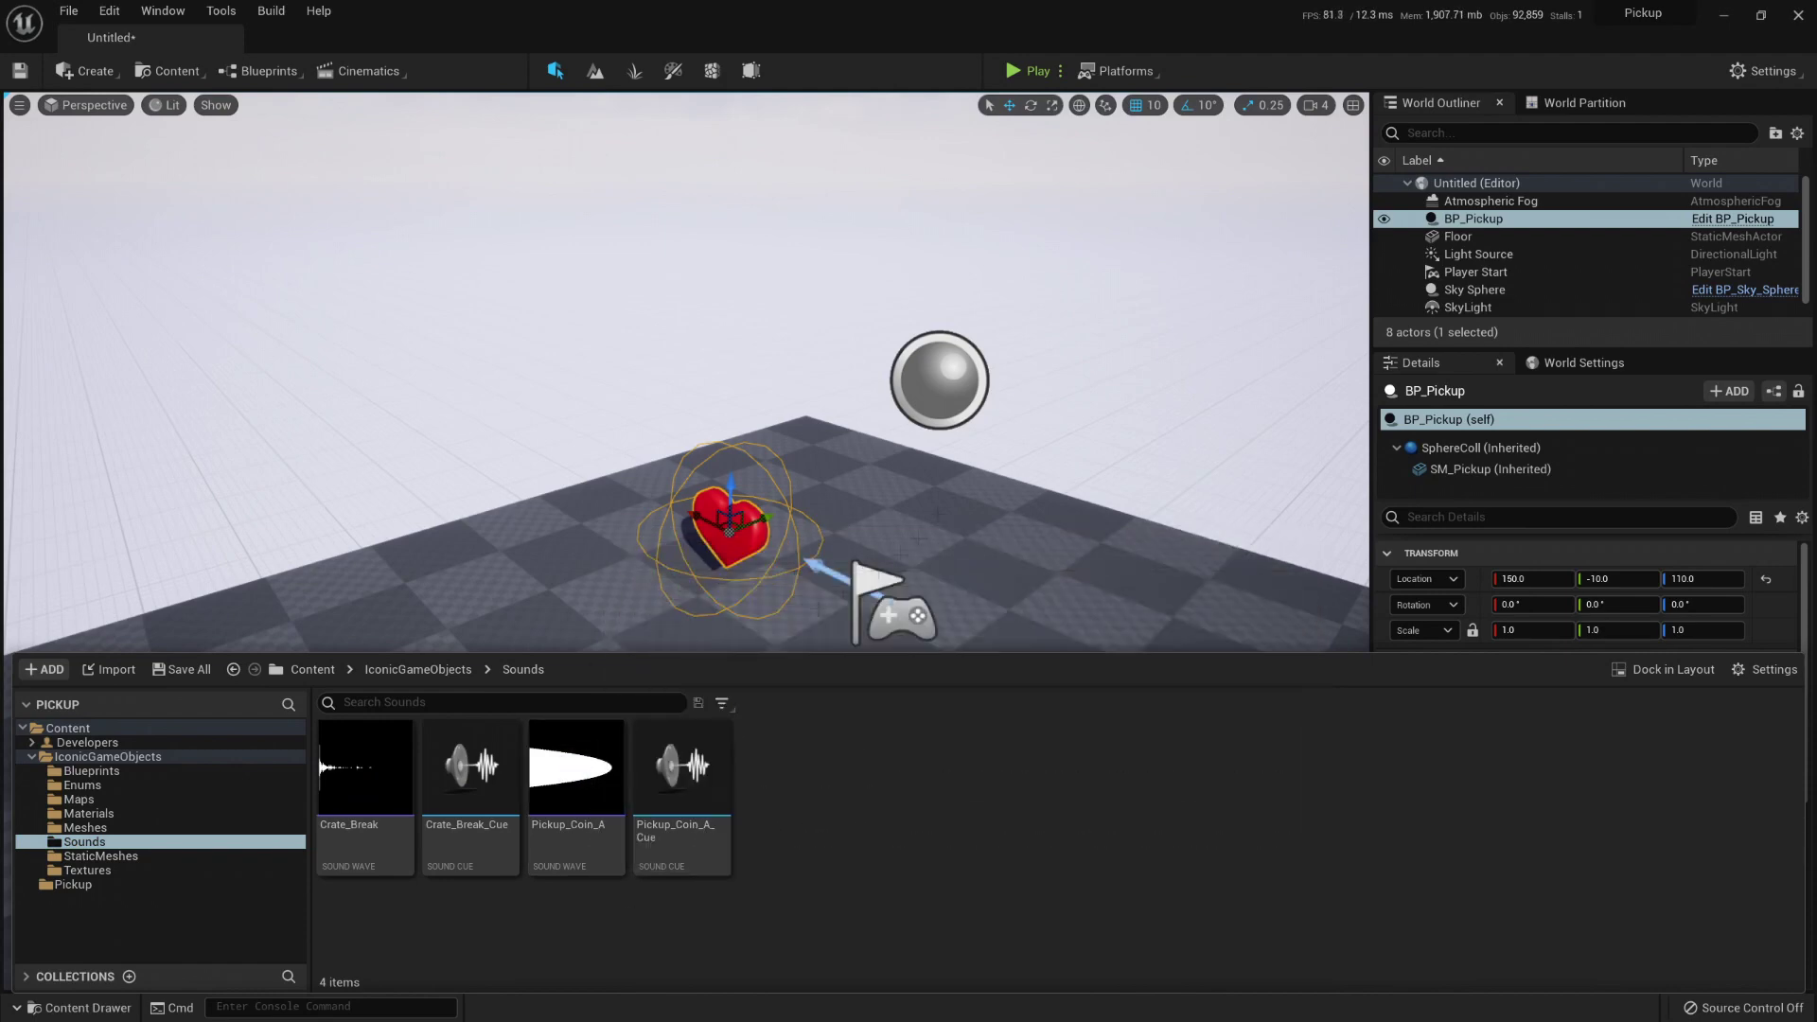
click(120, 884)
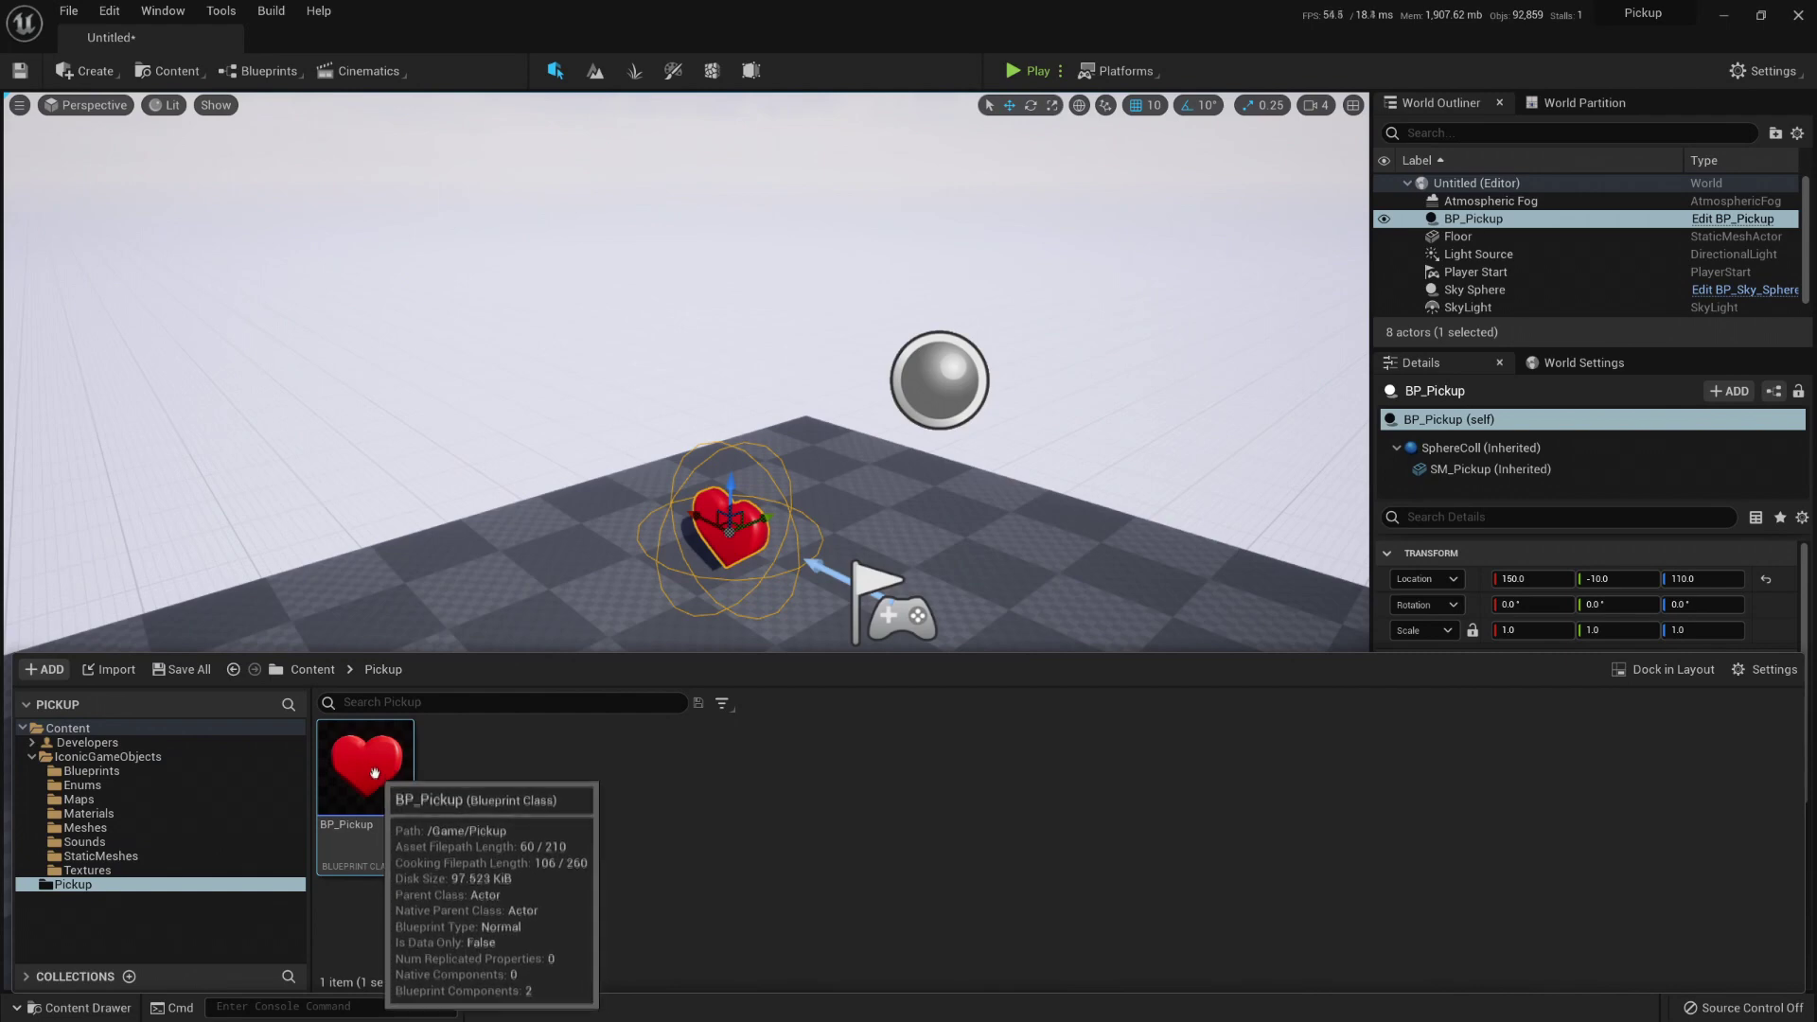
Step: Create a child Blueprint class of BP_Pickup named BP_Coin and open it for editing
right_click(388, 771)
click(568, 343)
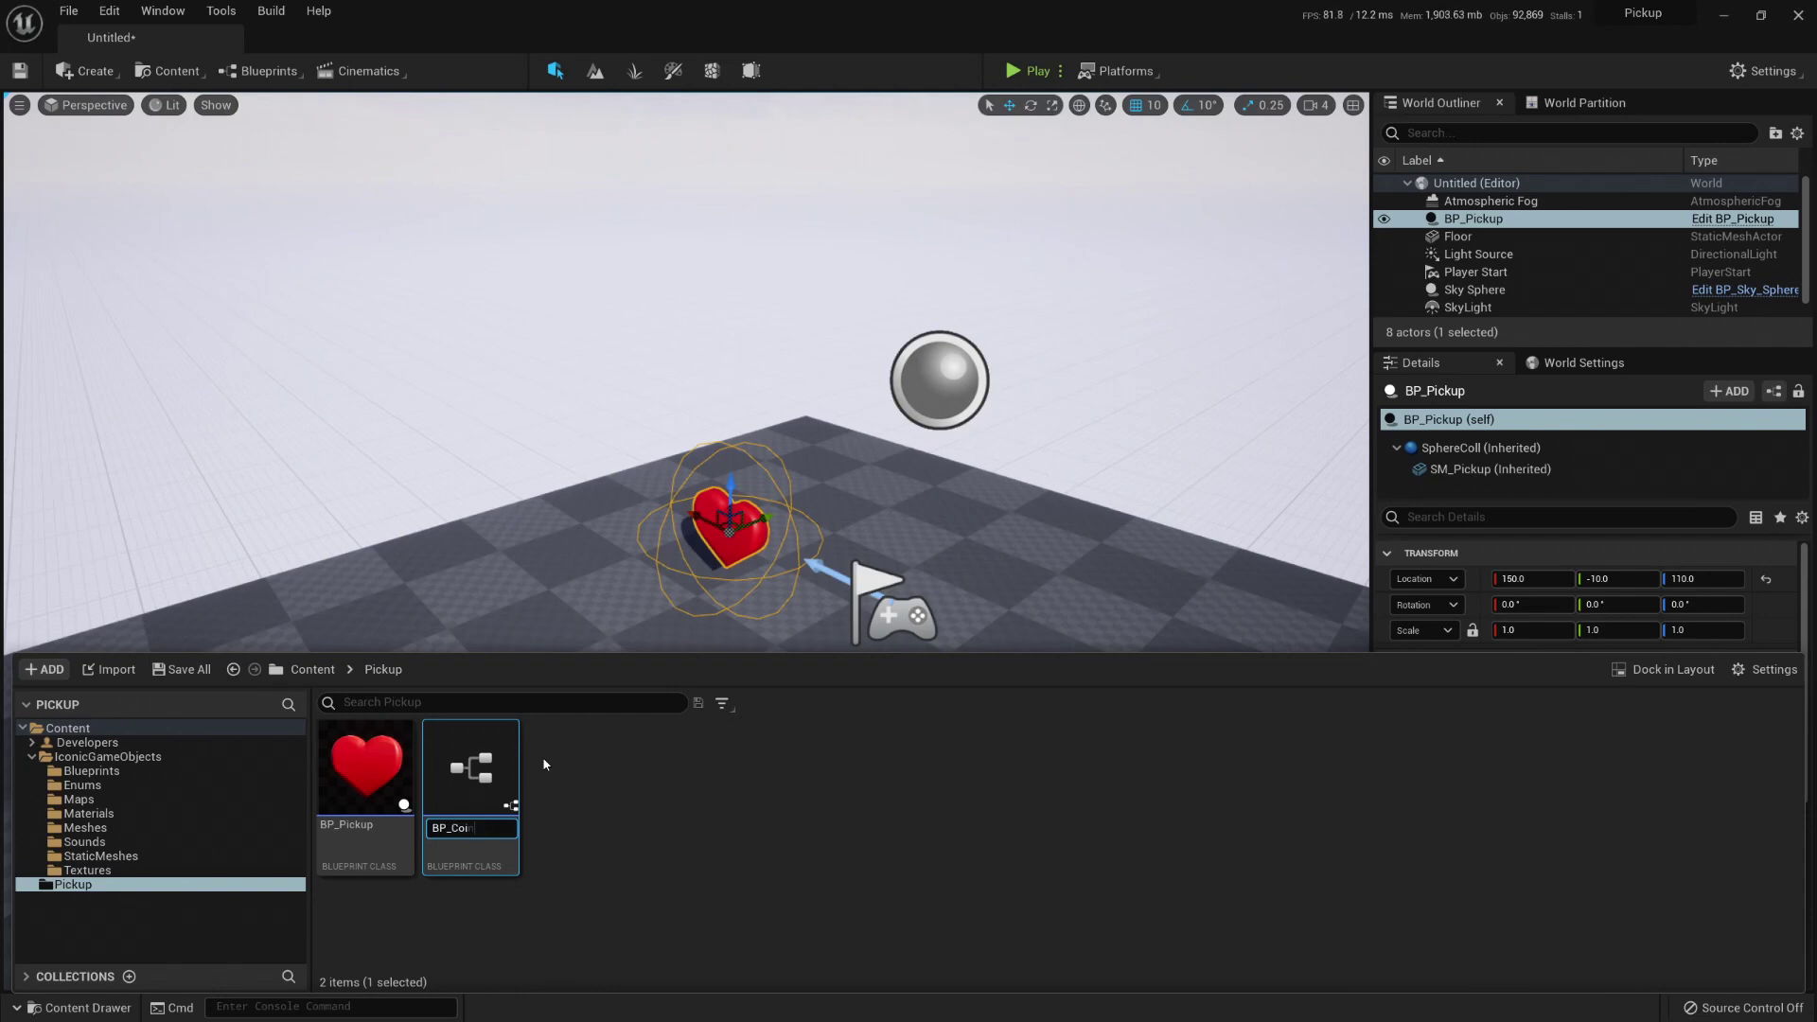
key(Return)
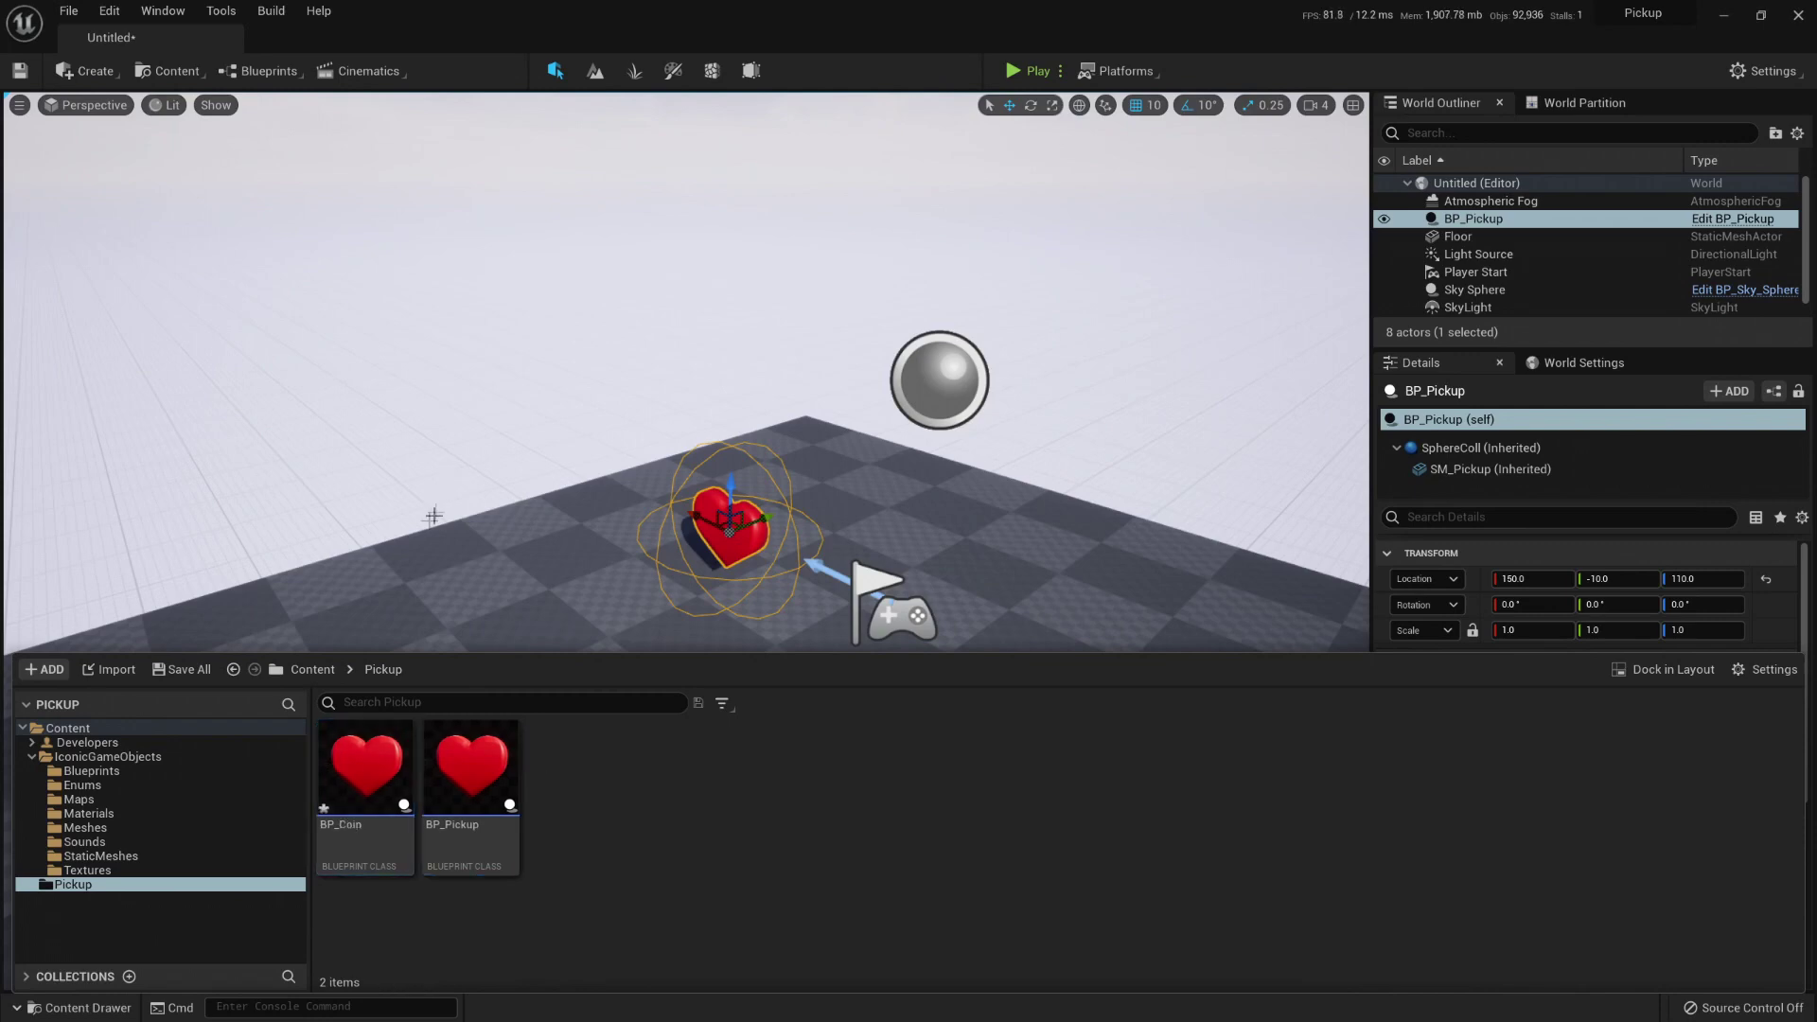
double_click(373, 780)
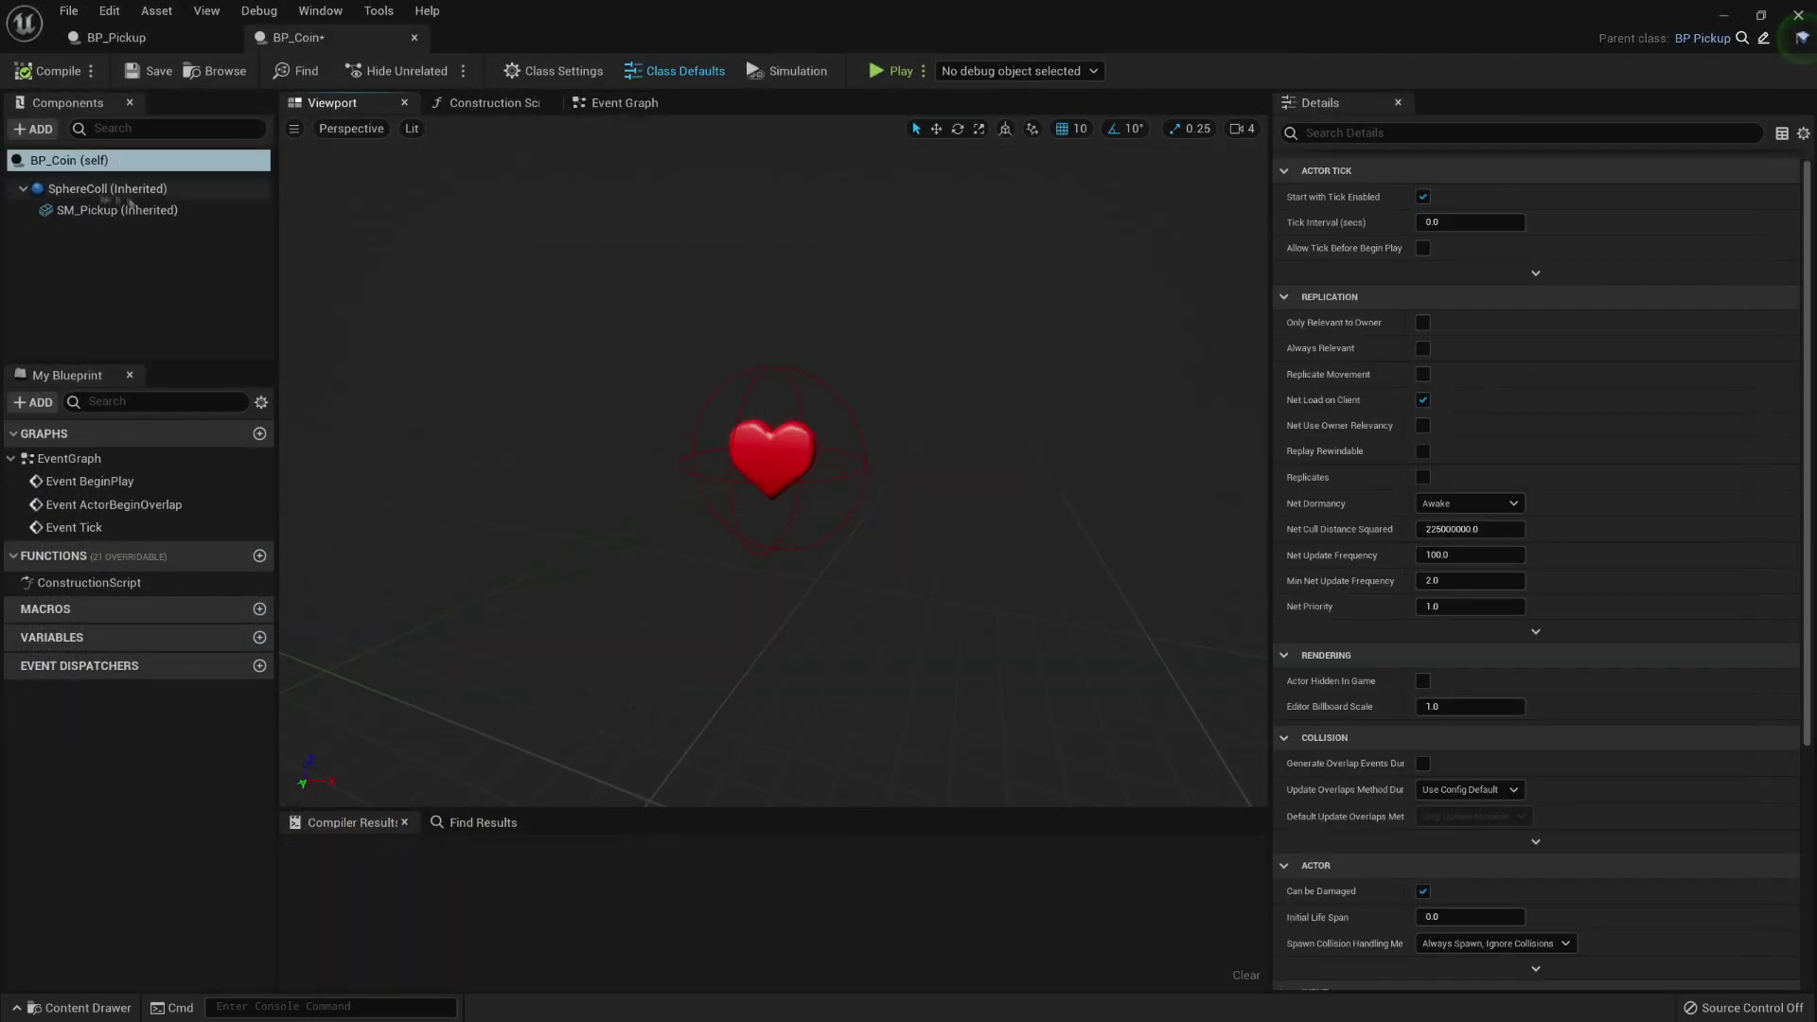
Step: Set the inherited SM_Pickup component's static mesh to SM_Coin_A, compile BP_Coin, and return to the level
click(180, 210)
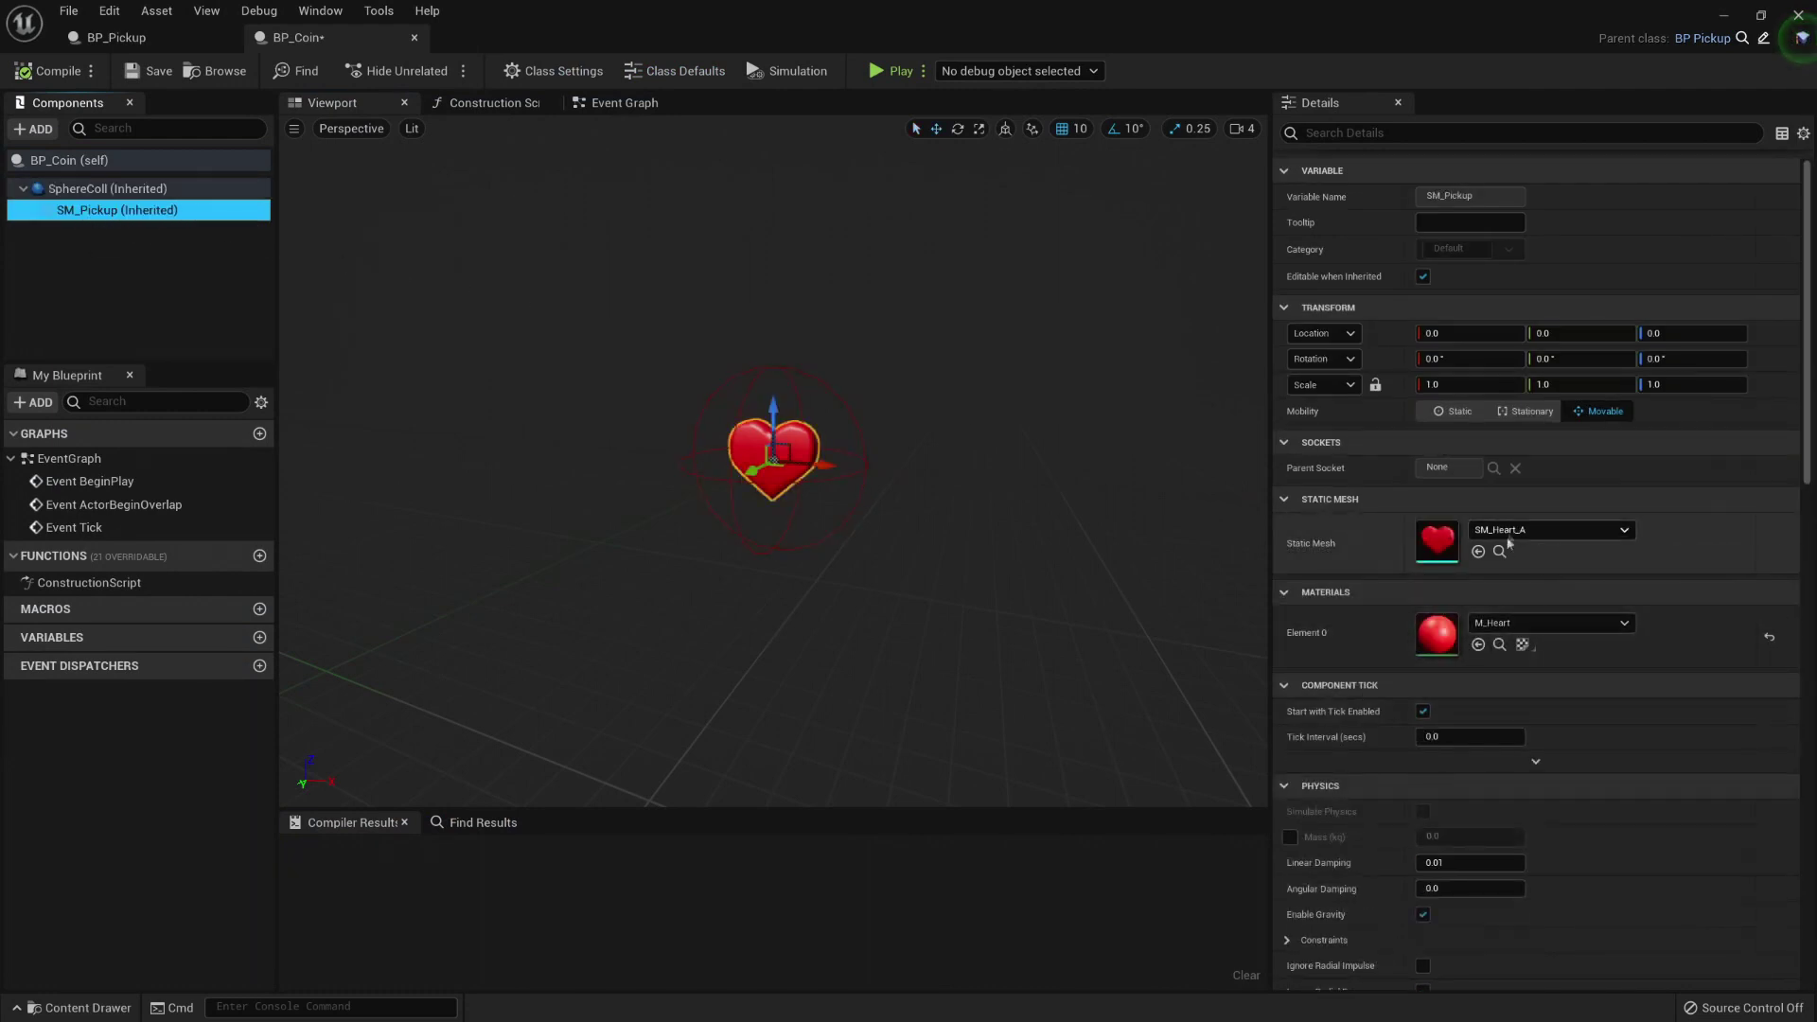
click(1550, 530)
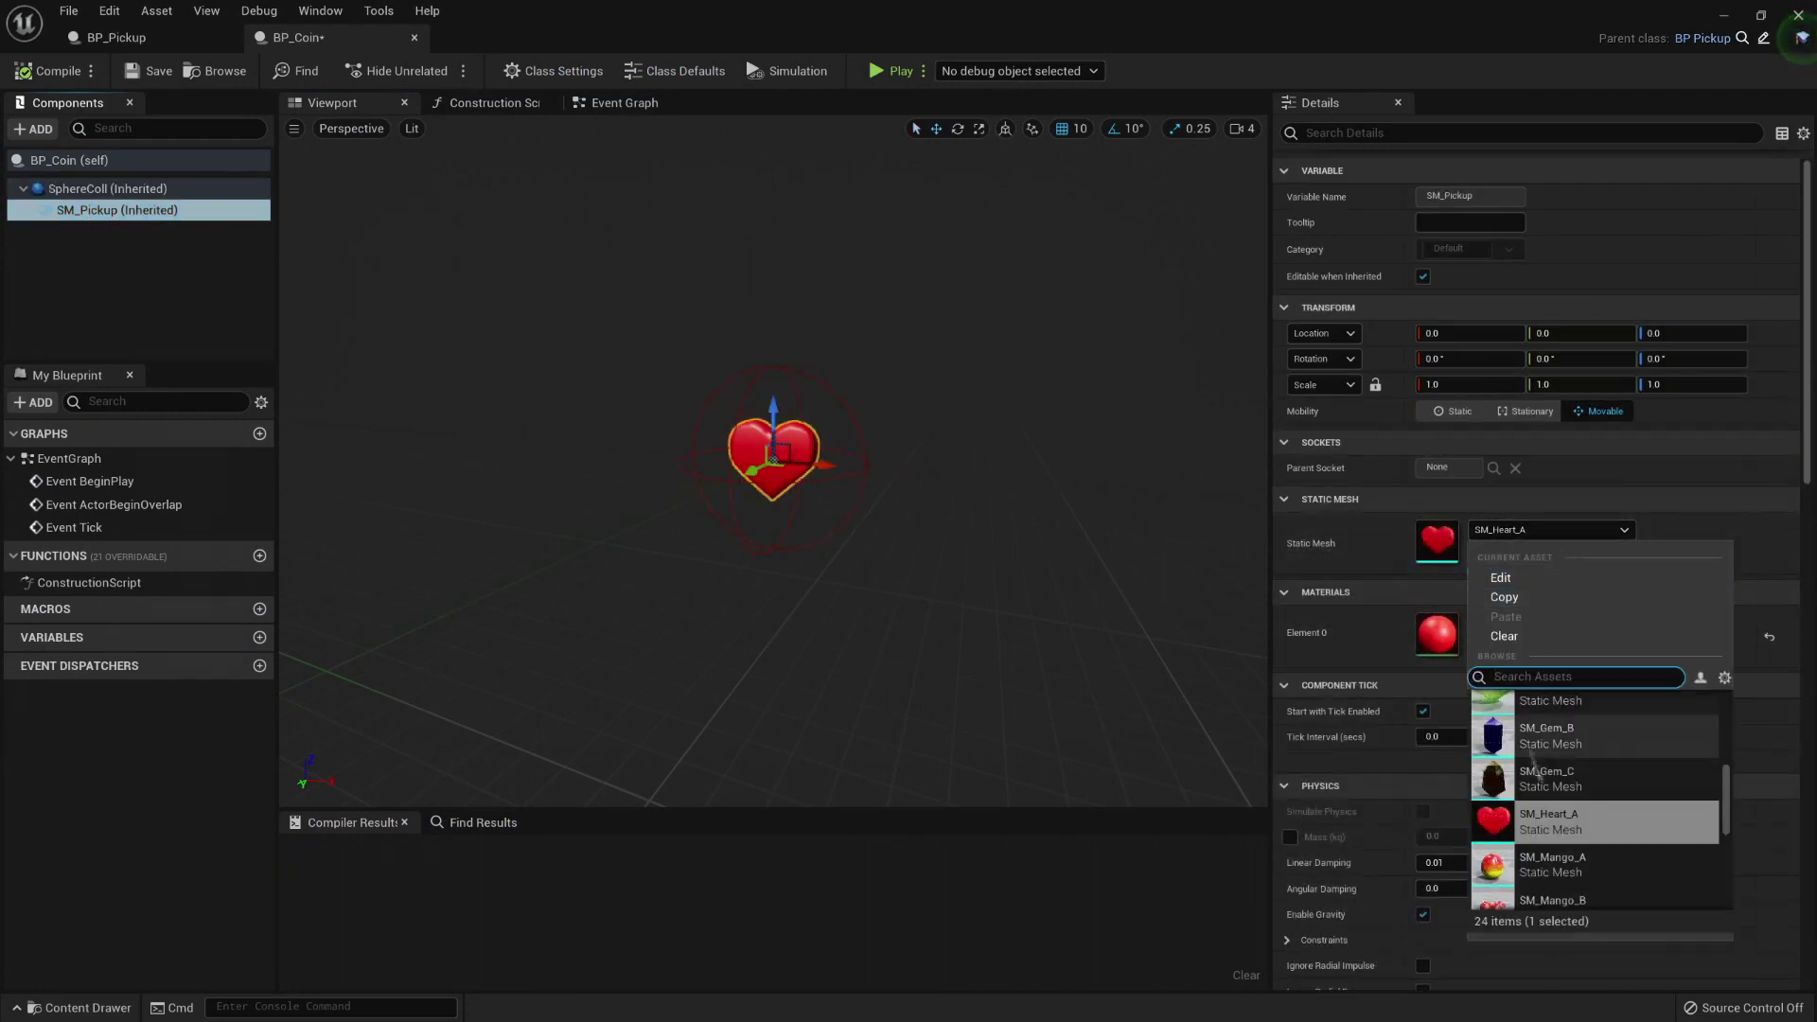
mouse_move(1721, 797)
mouse_down()
mouse_move(1732, 905)
mouse_move(1736, 762)
mouse_move(1736, 791)
mouse_up()
click(1512, 804)
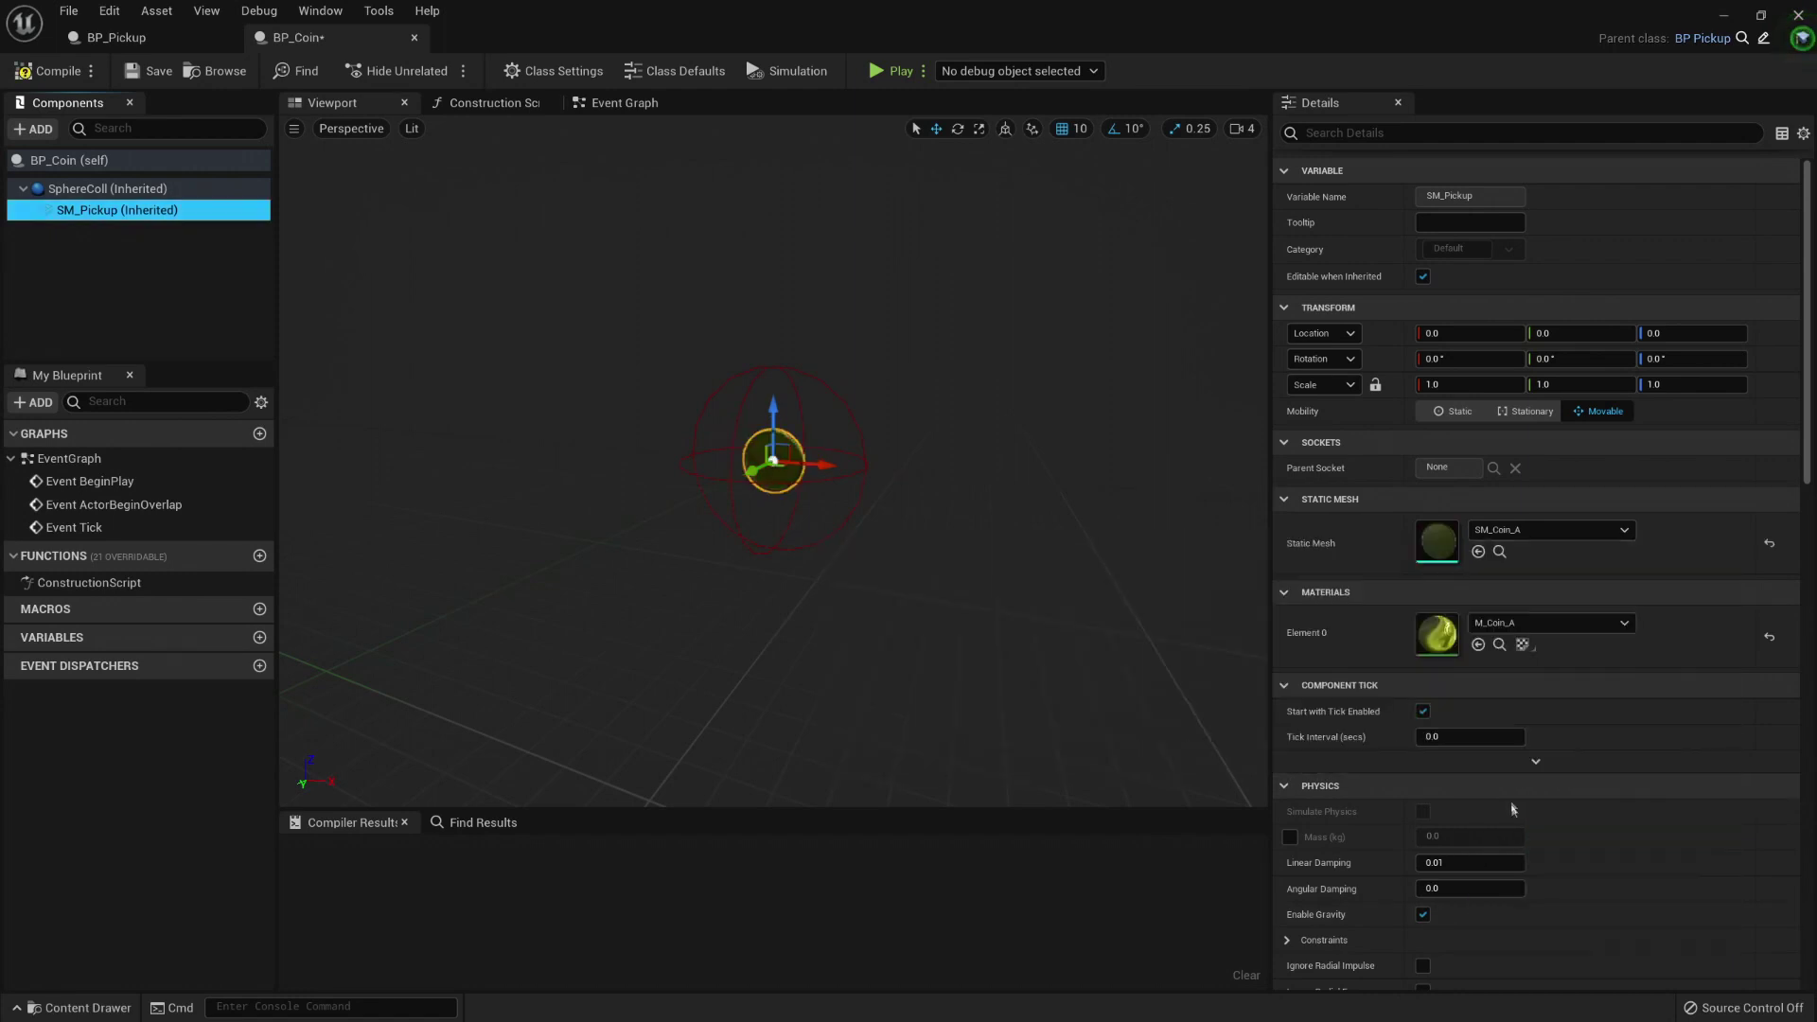
right_drag(847, 495, 889, 519)
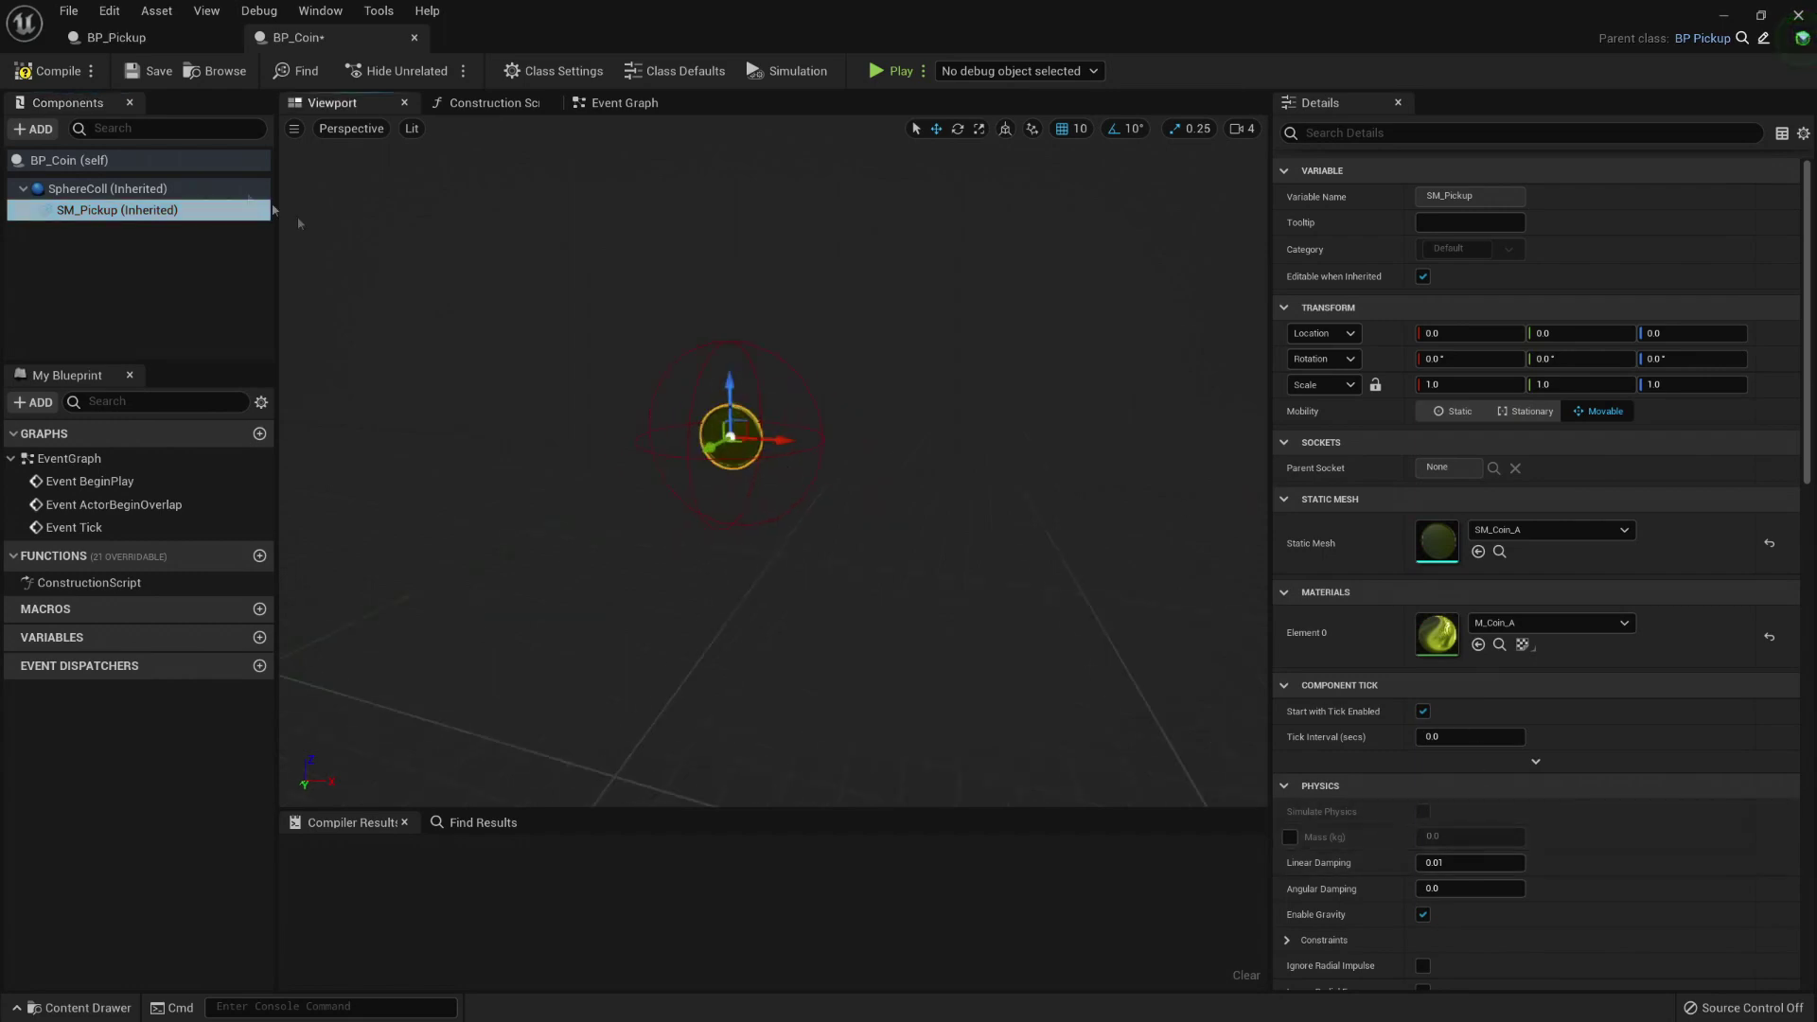
click(53, 72)
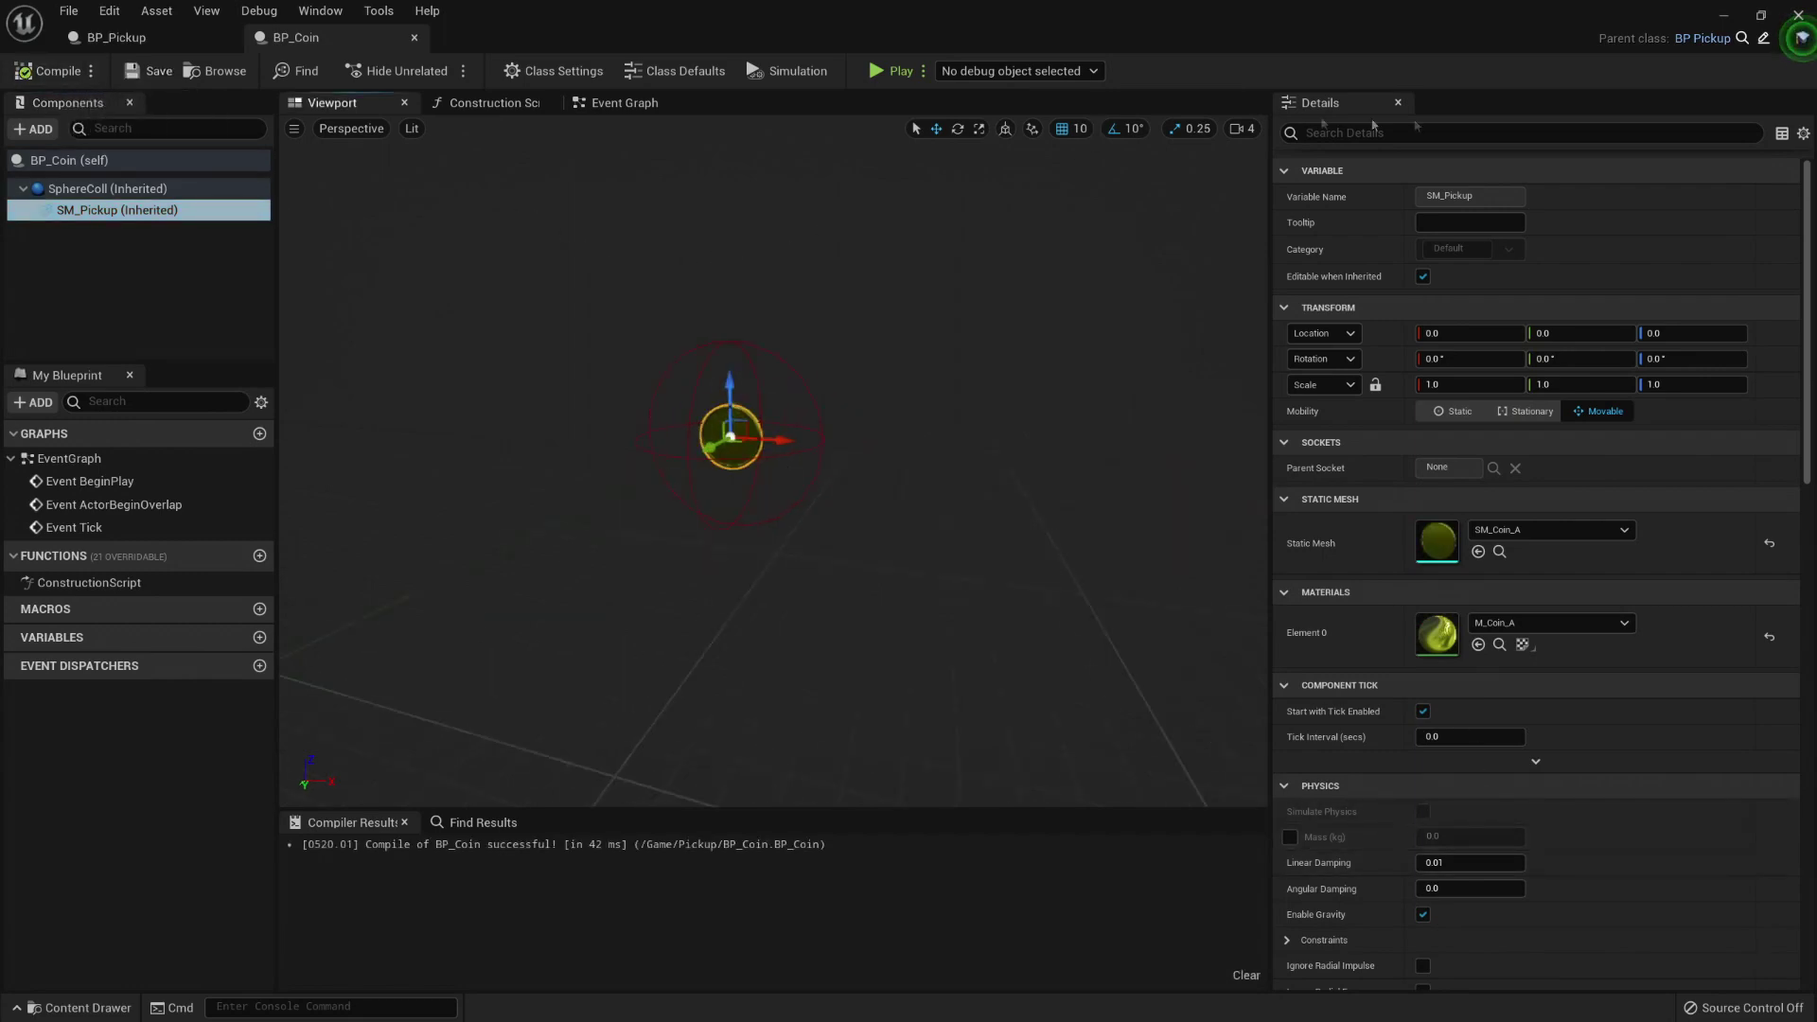
click(1721, 22)
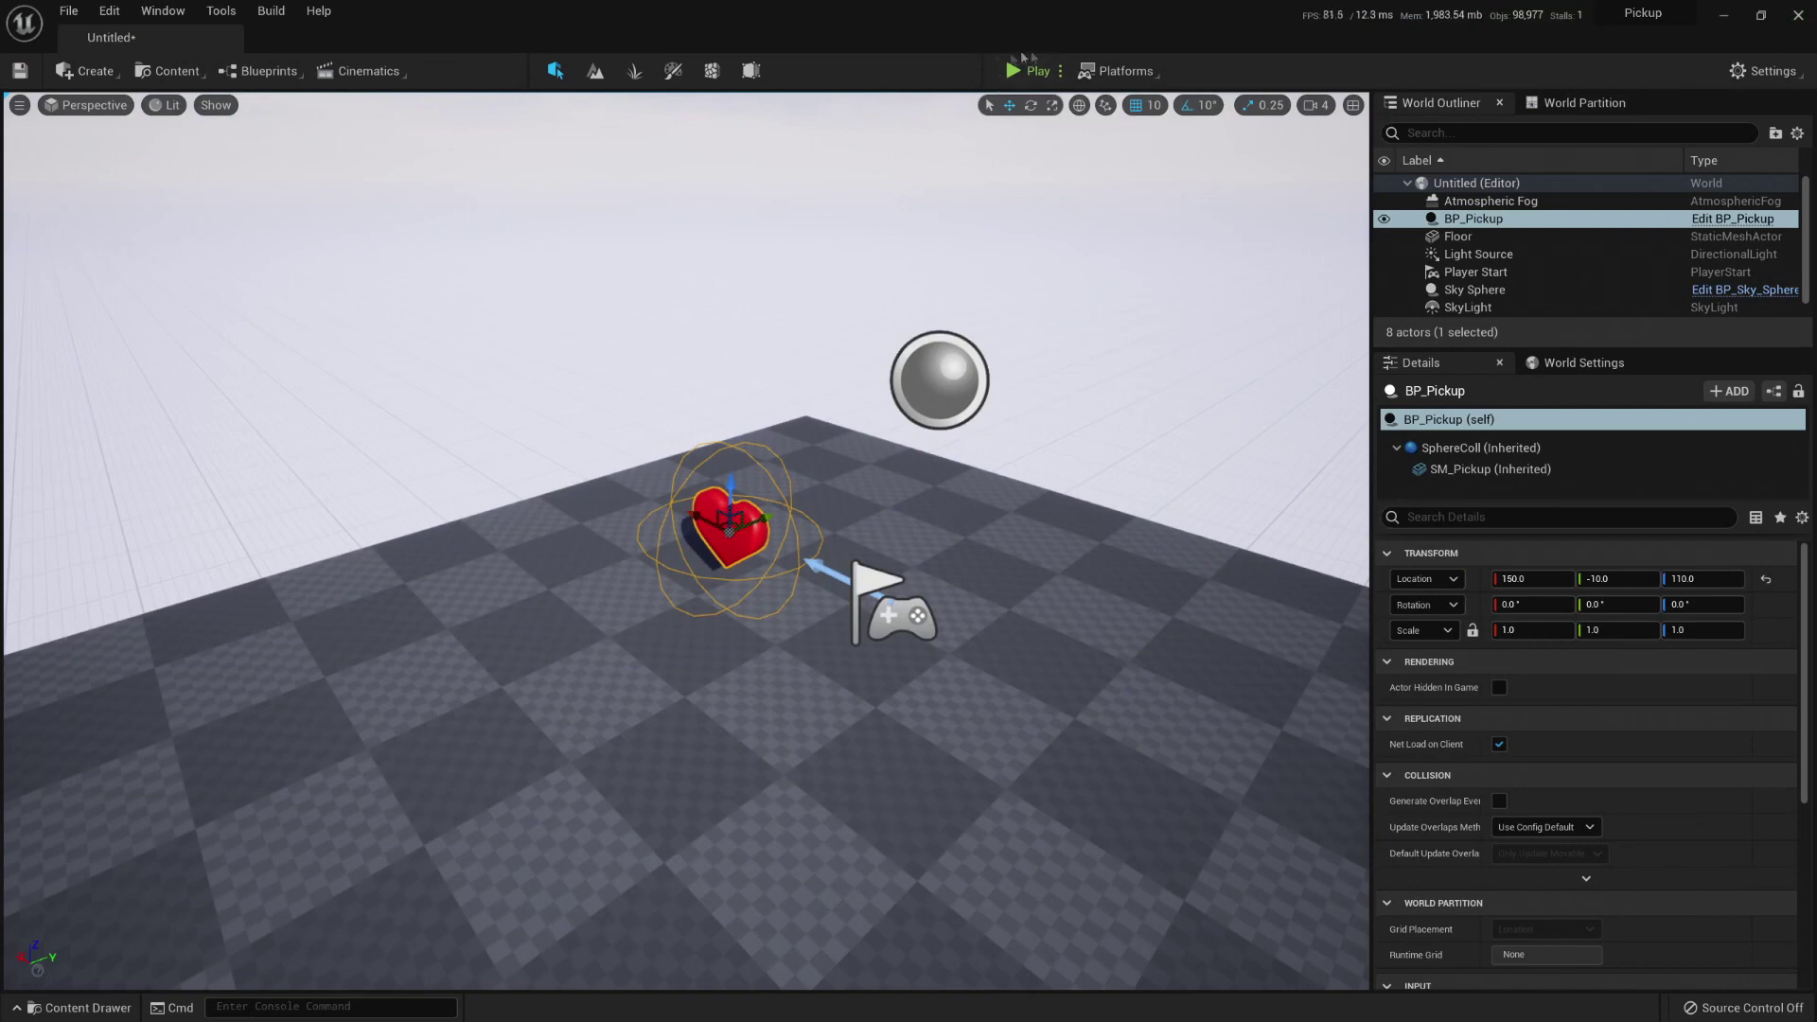
Step: Place BP_Coin on the floor beside the heart pickup and move the heart to X 380
click(1027, 69)
key(Escape)
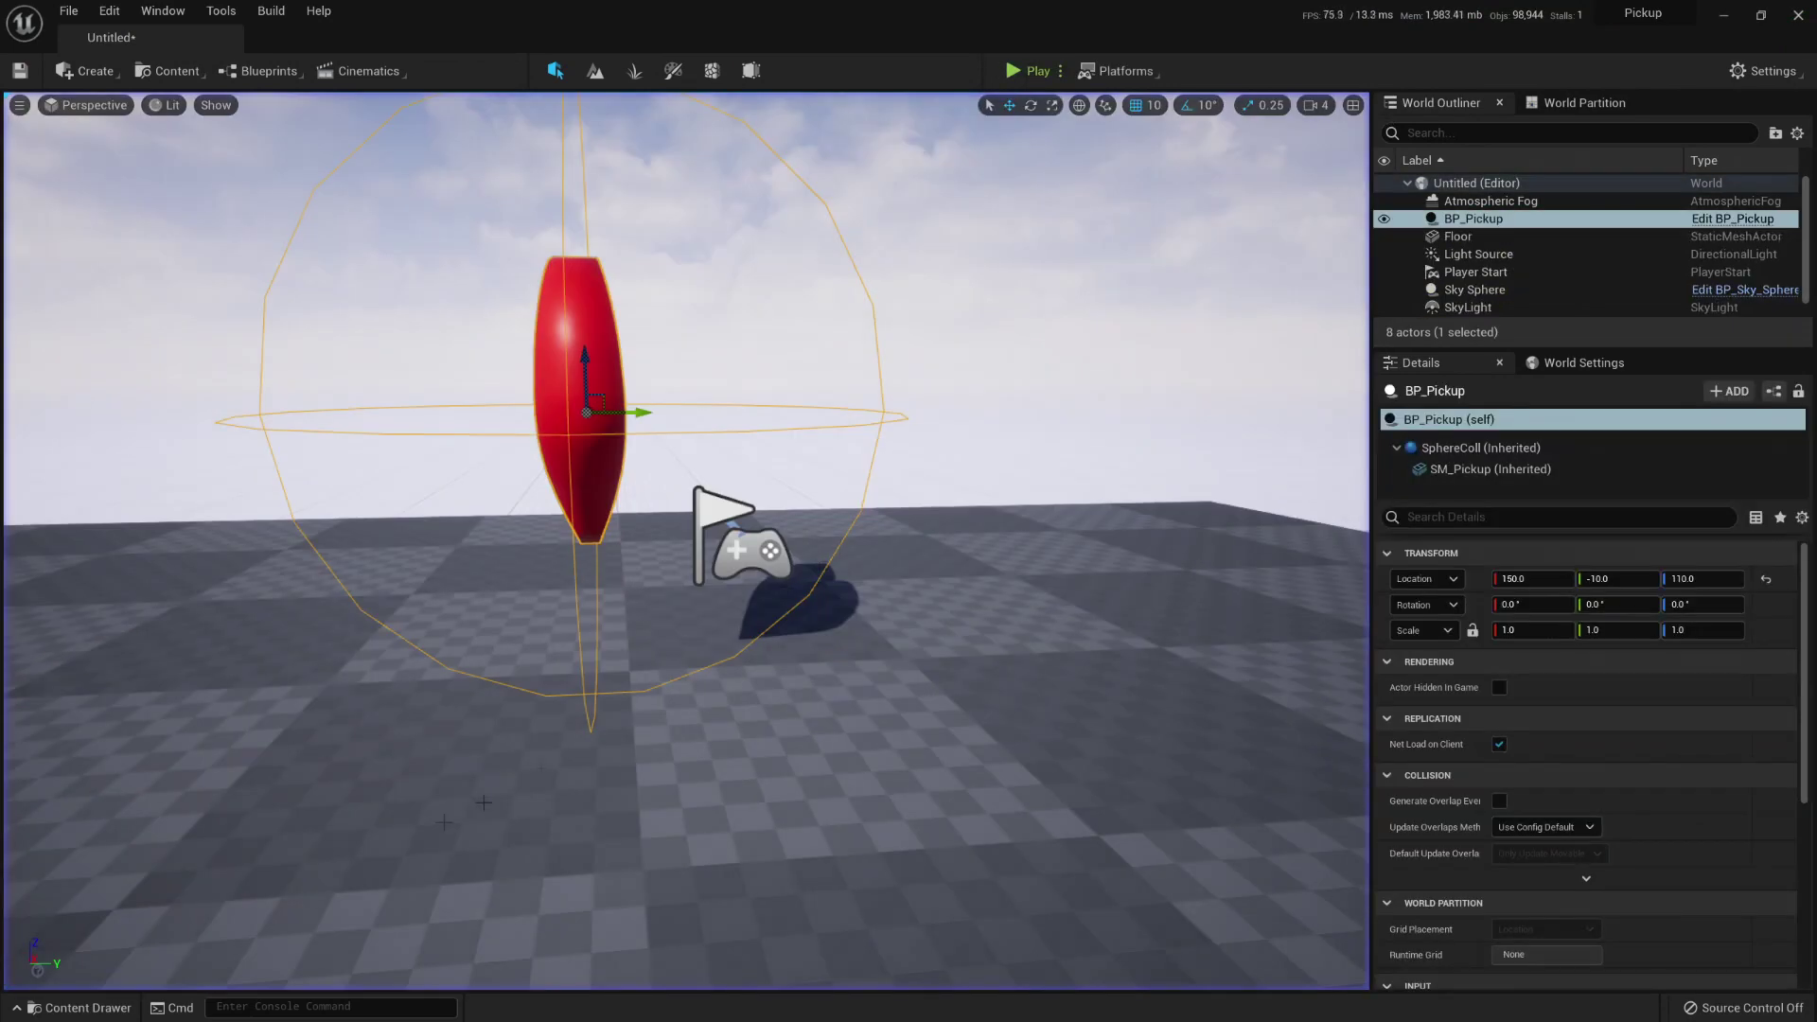
key(ctrl+space)
drag(369, 757, 933, 575)
click(719, 434)
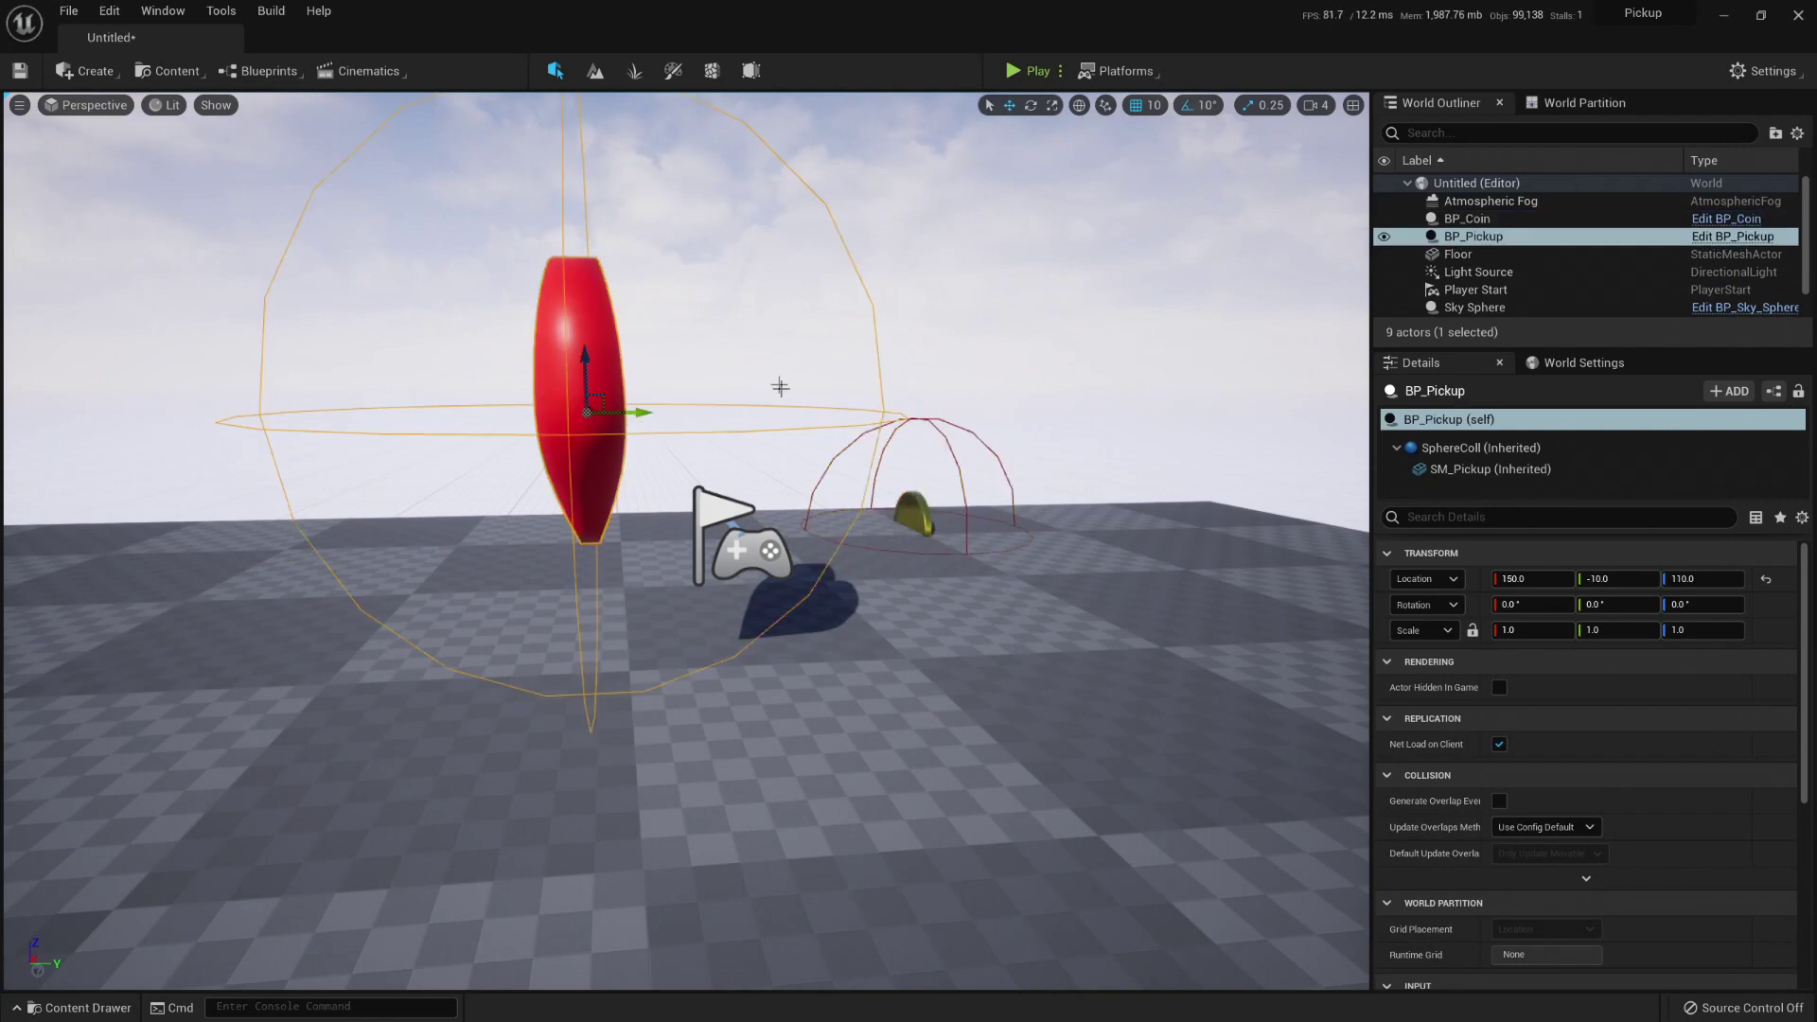
right_drag(805, 377, 516, 353)
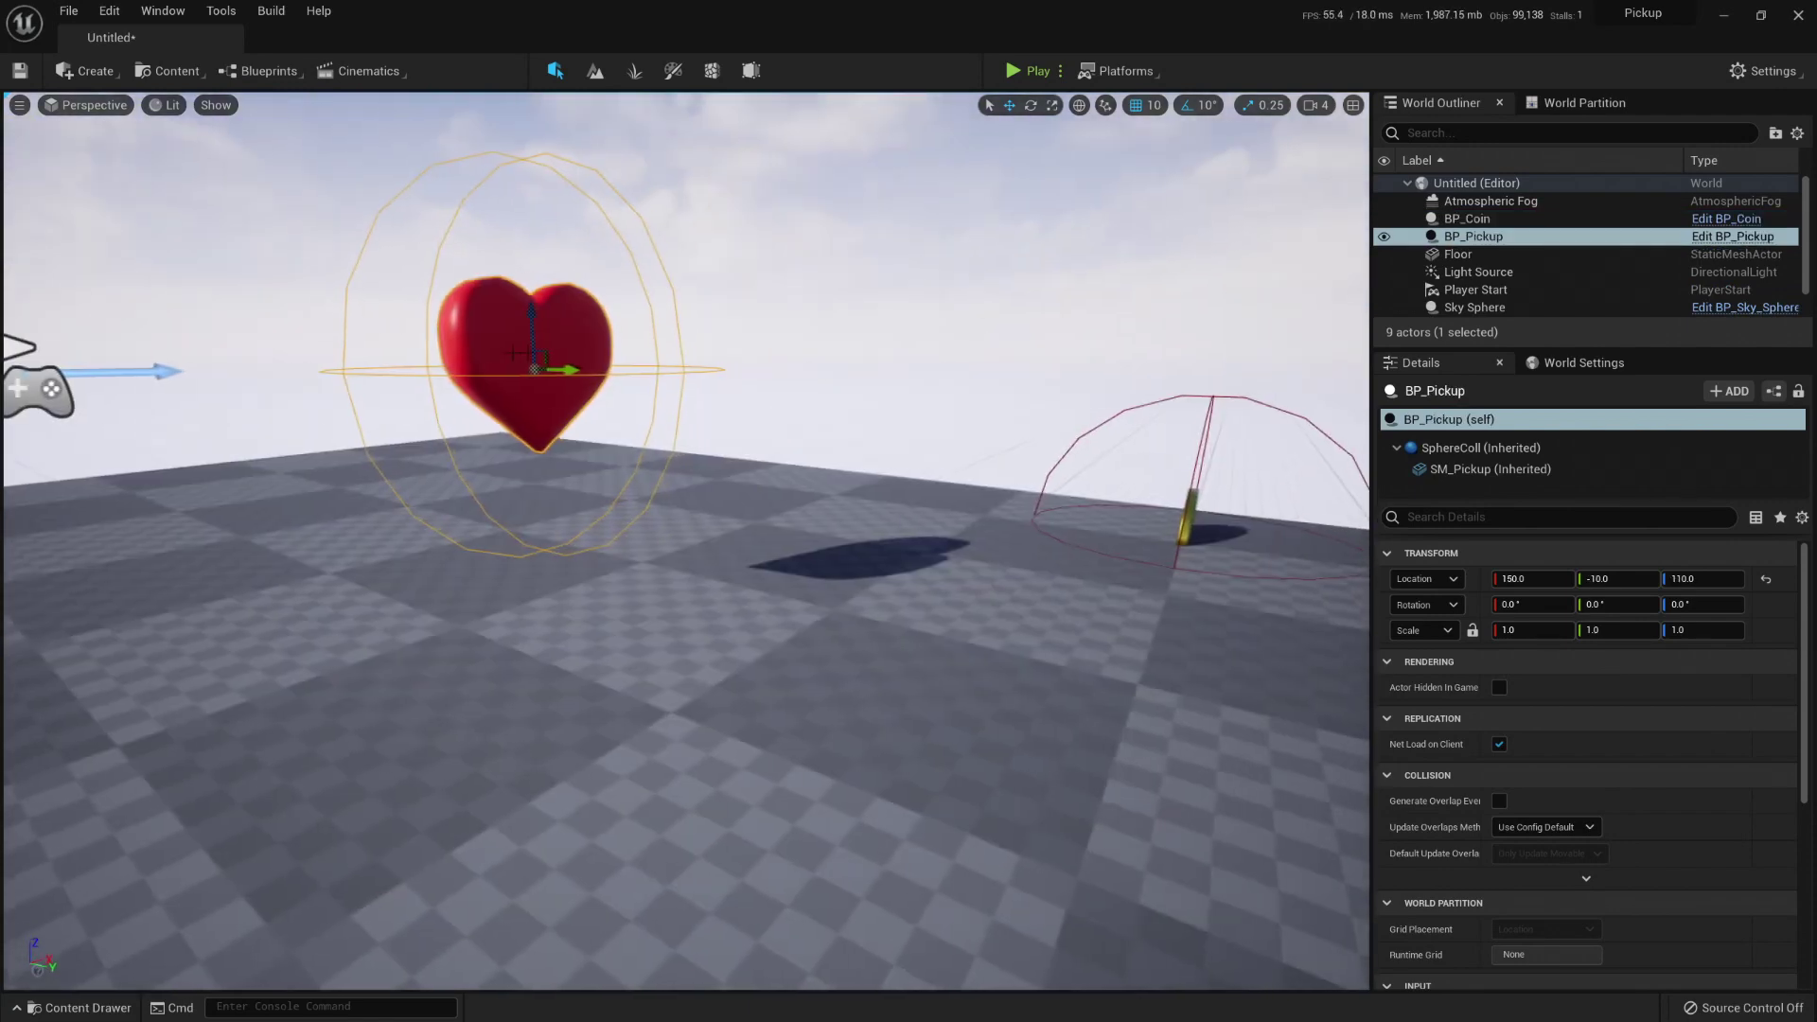
drag(580, 363, 705, 326)
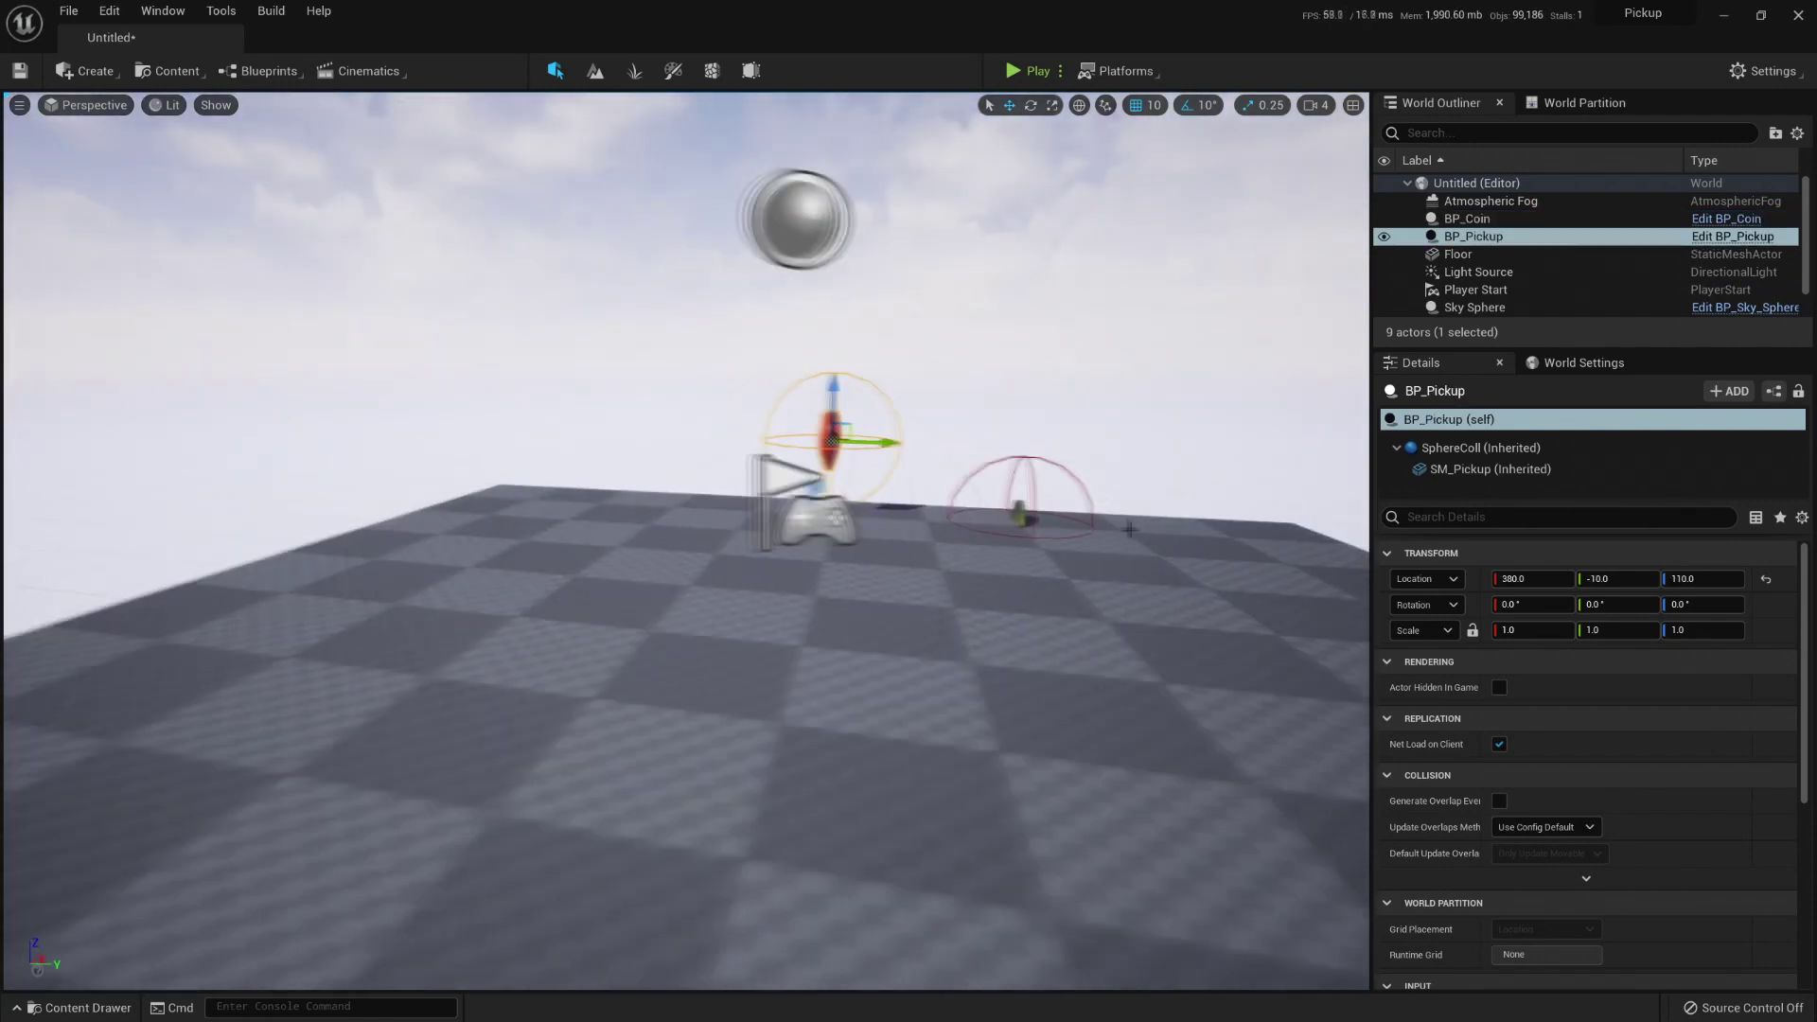
Step: Play the level, move through the coin to test its overlap behaviour, and stop the session
click(1029, 71)
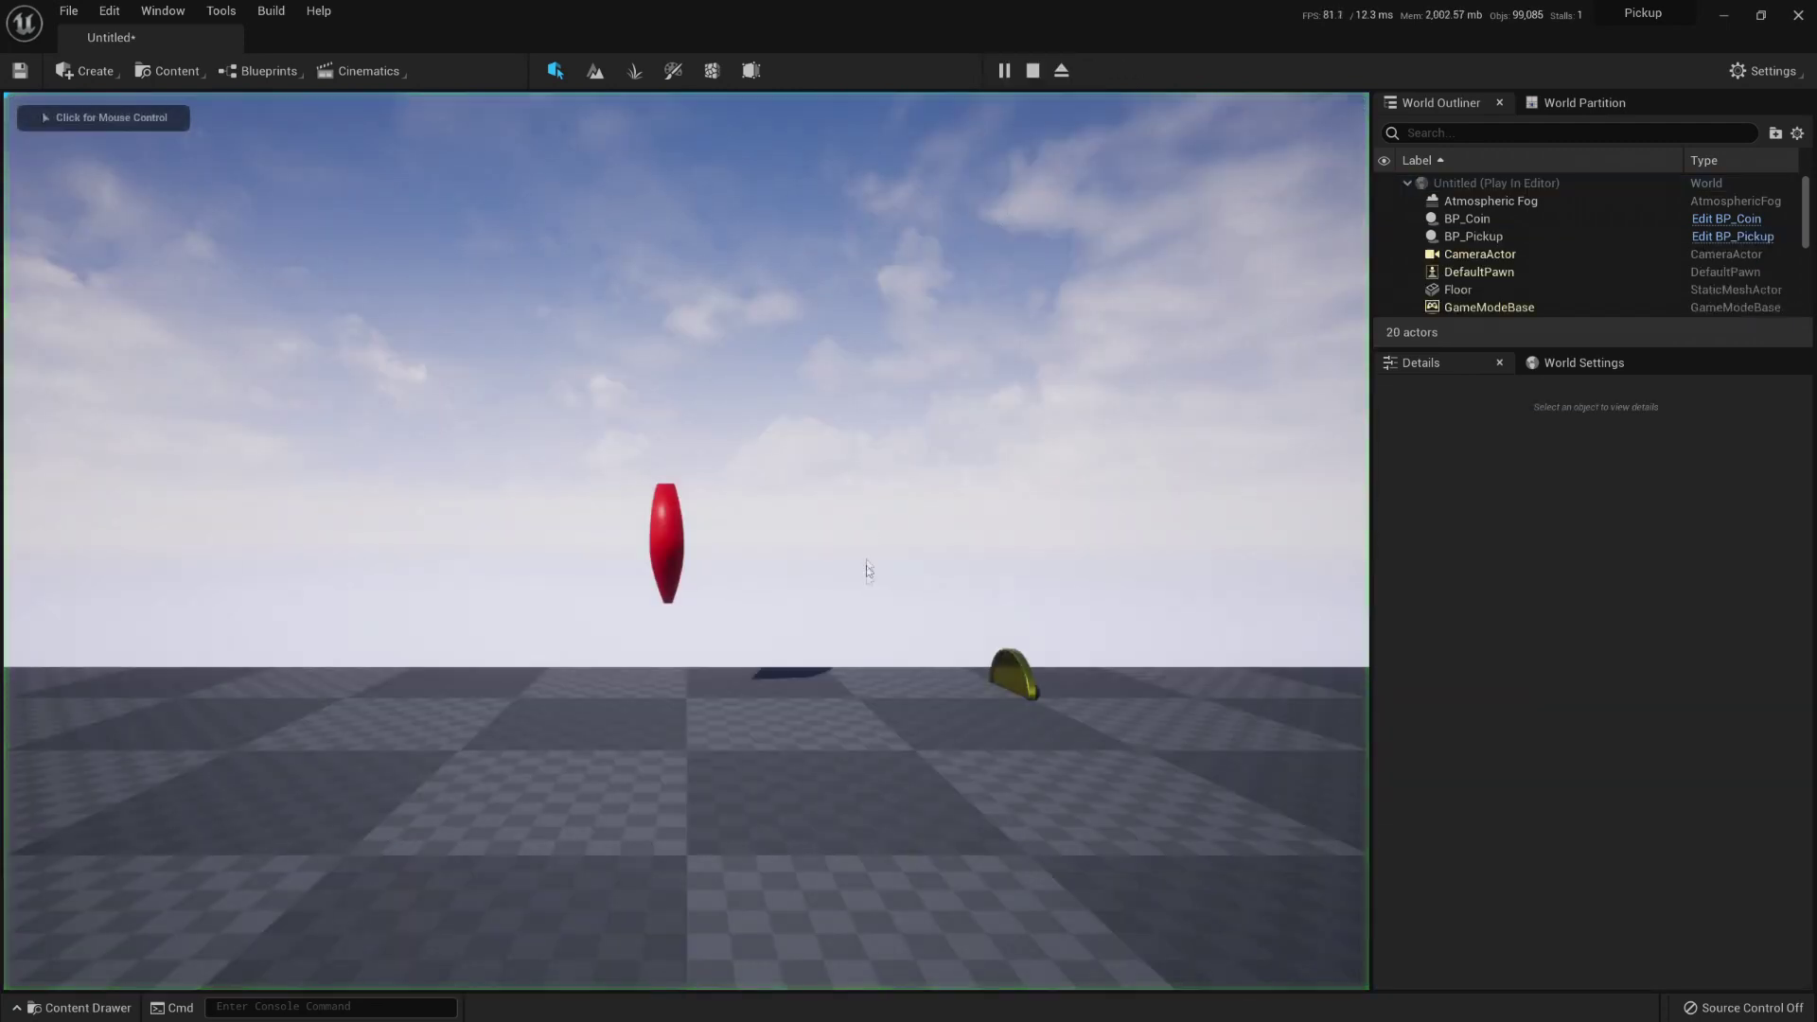
key(w)
key(w)
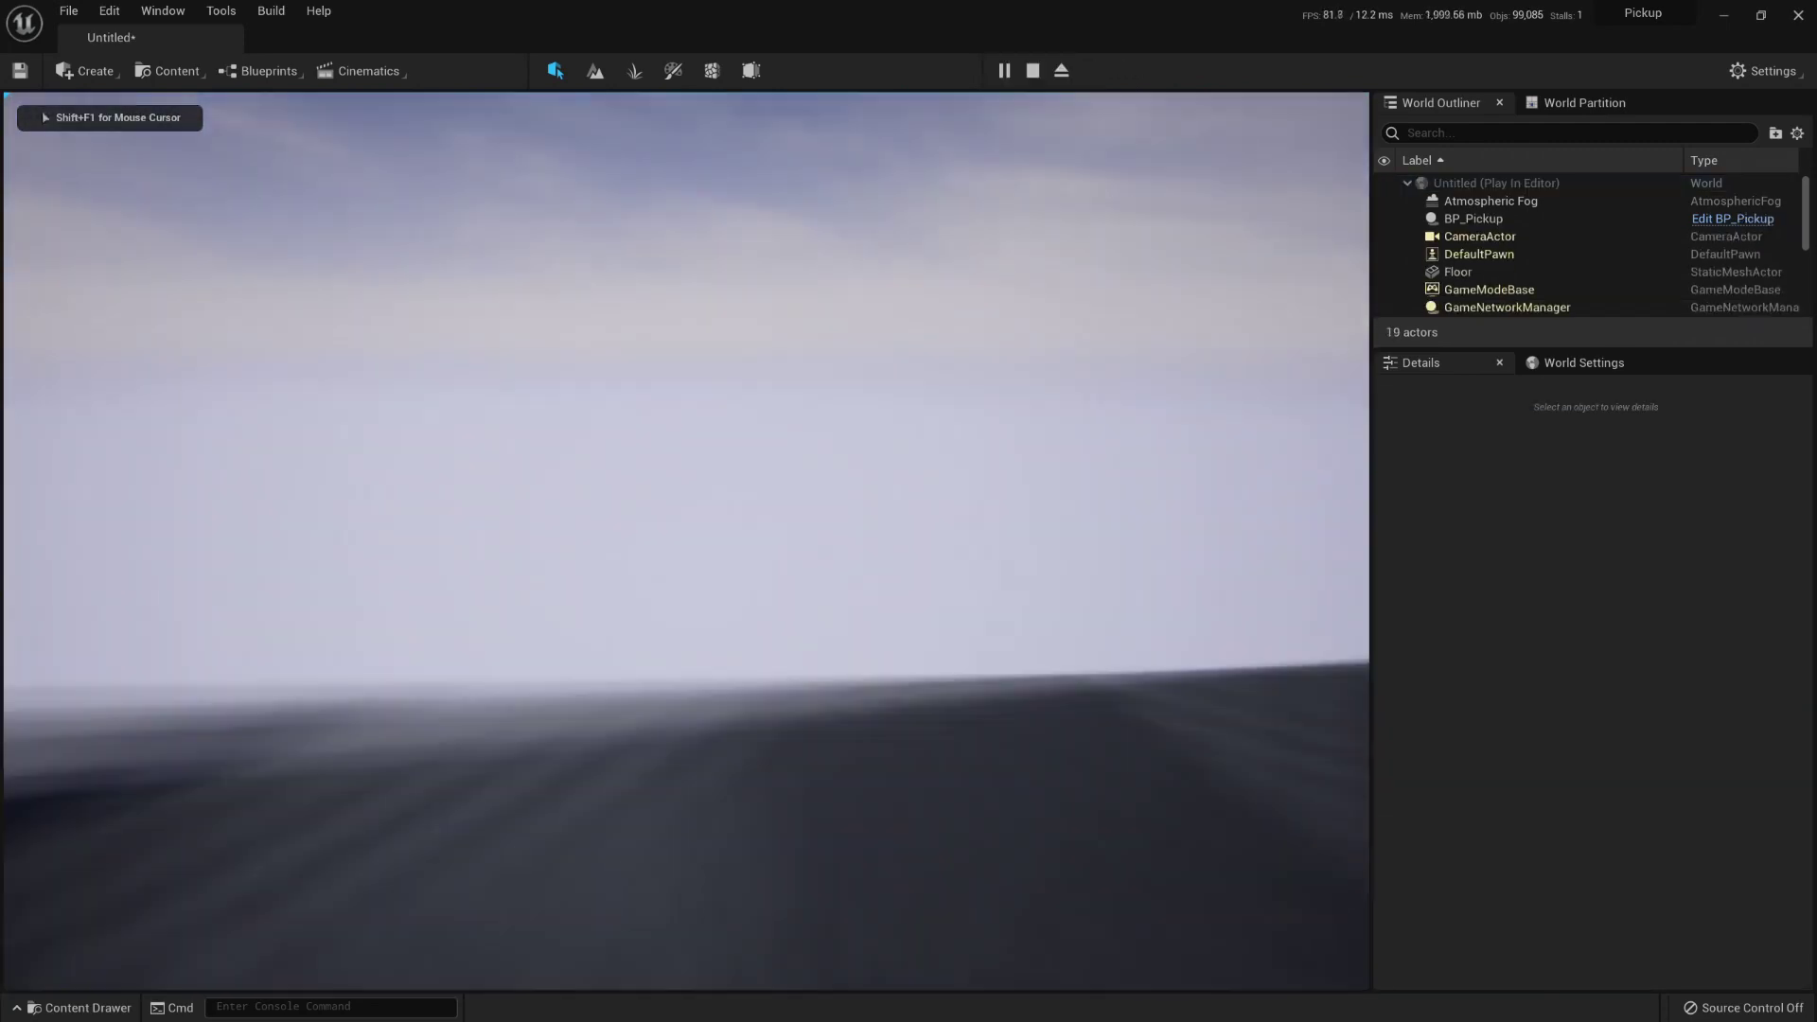
key(Escape)
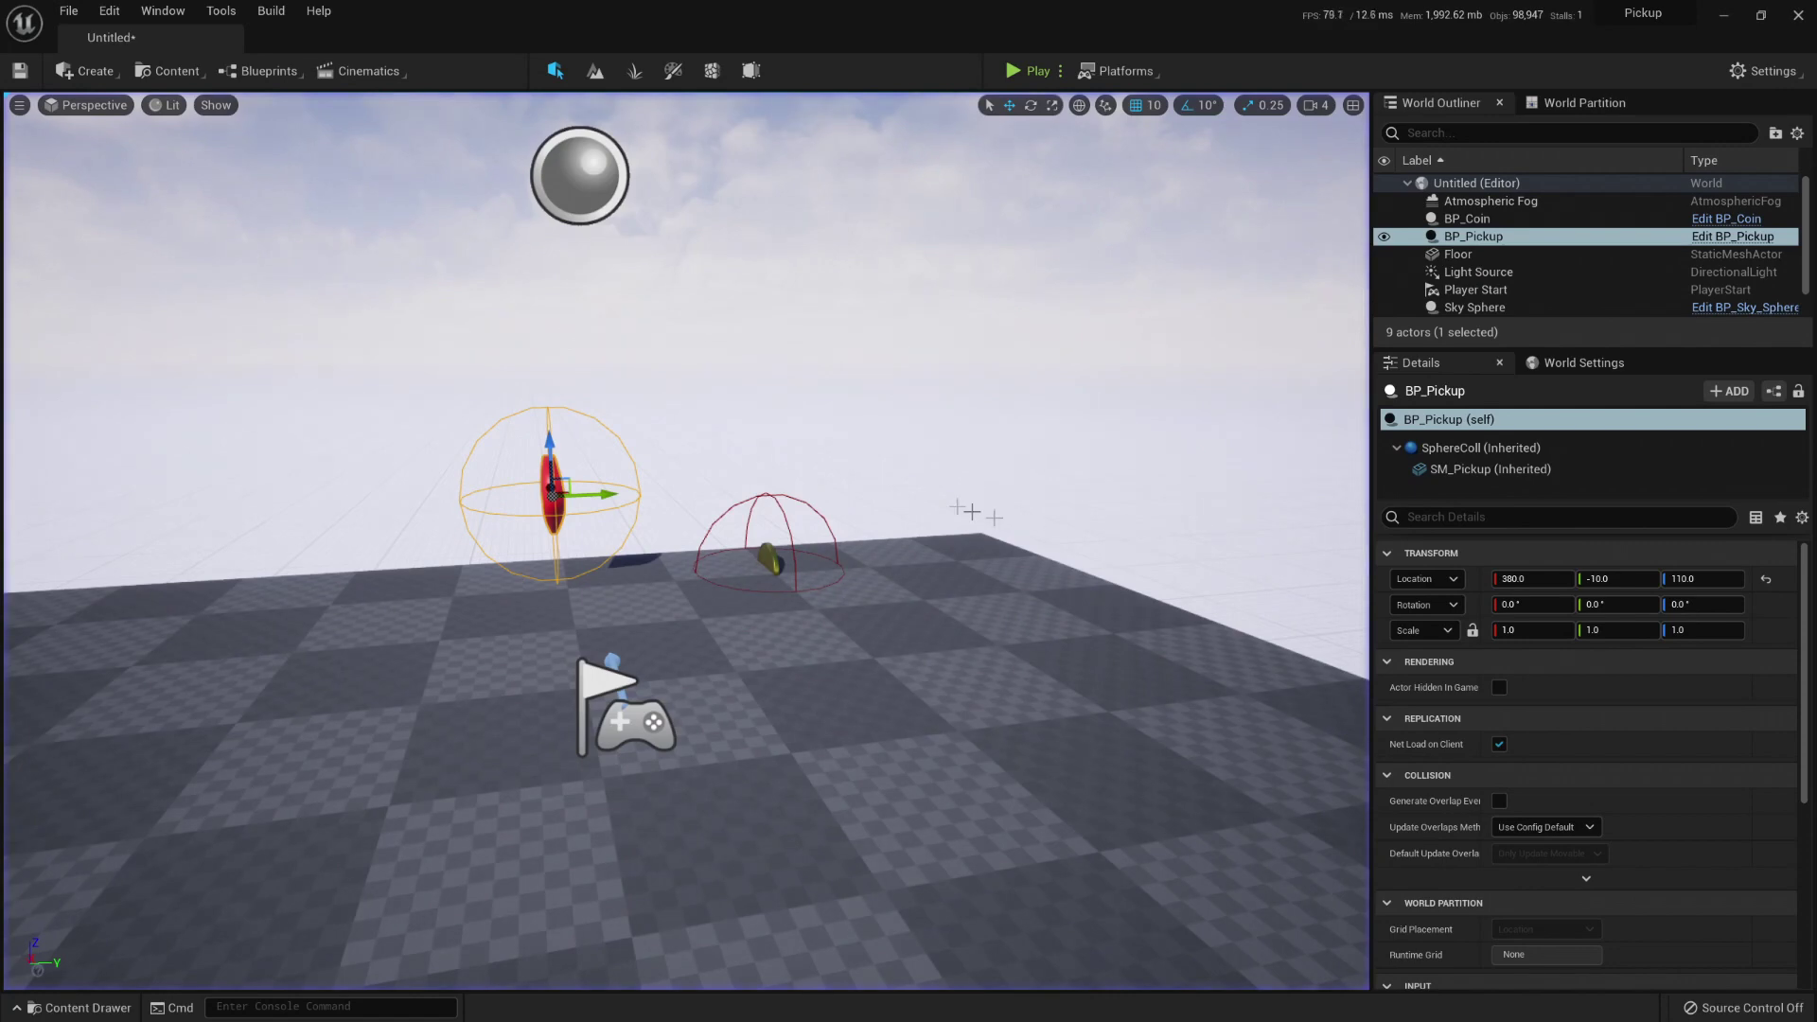
Step: Raise the placed BP_Coin to Z 90 and delete the heart BP_Pickup from the level
click(763, 525)
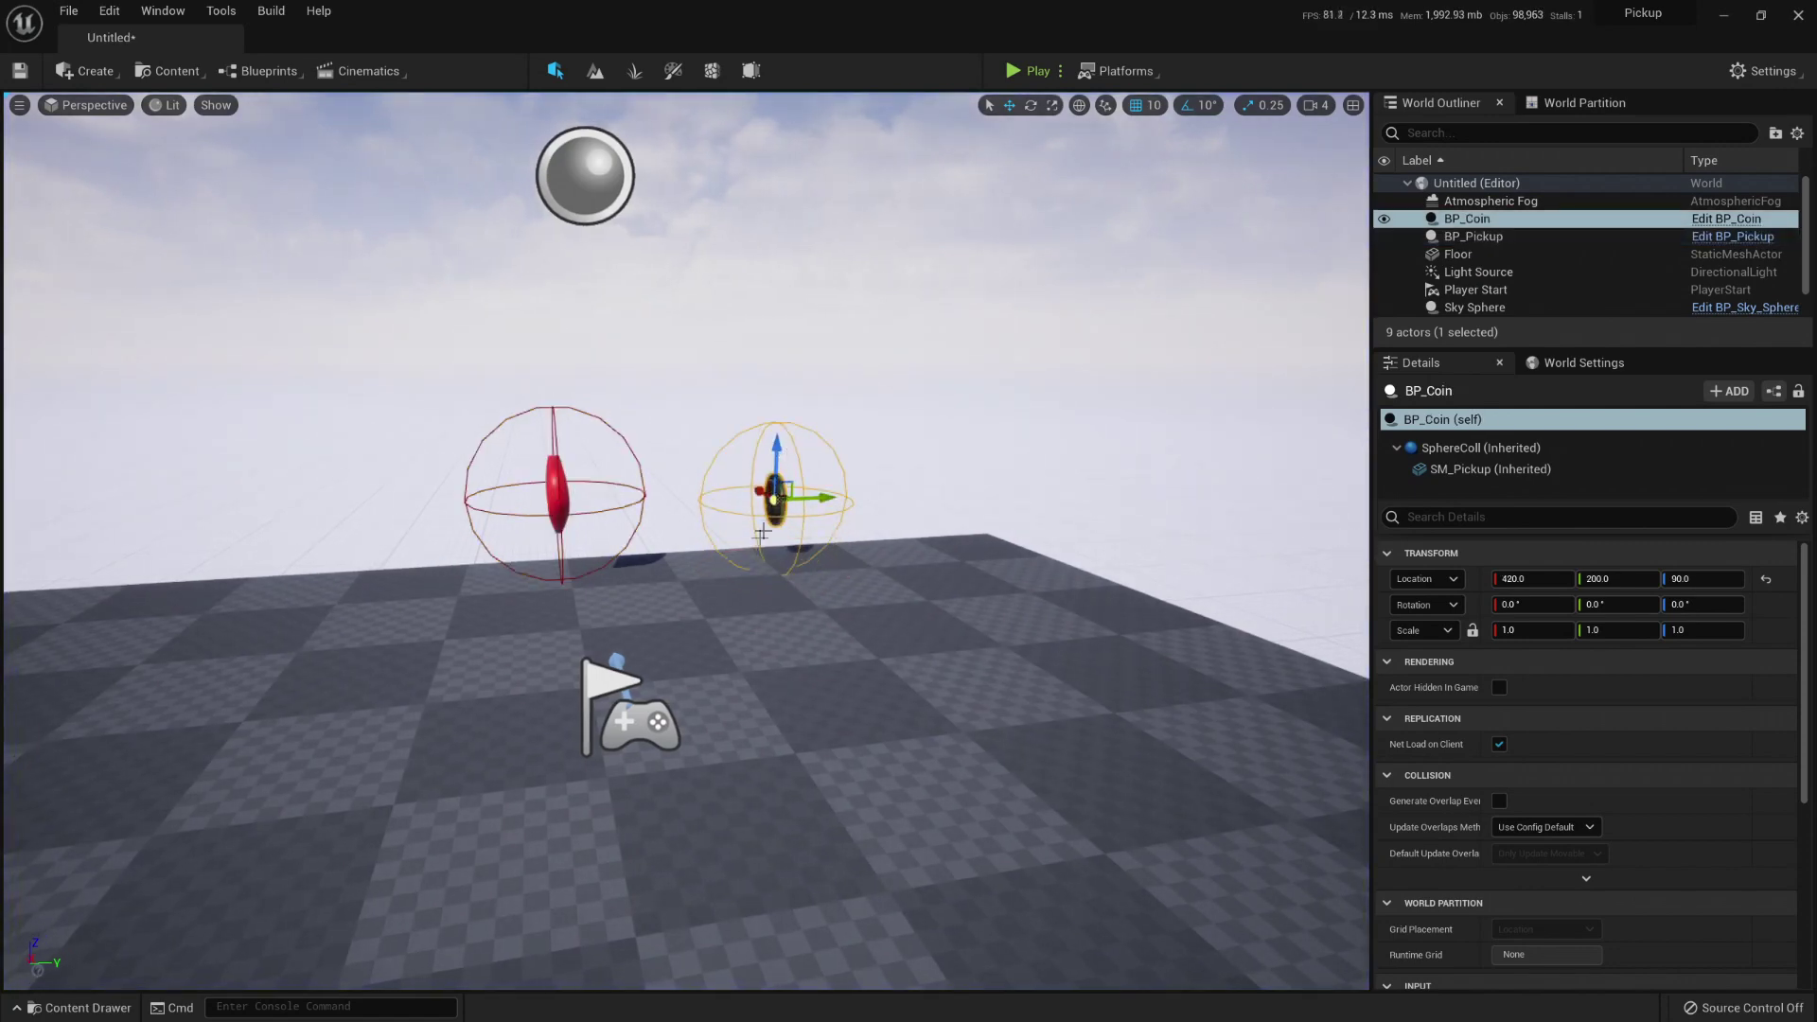
click(570, 497)
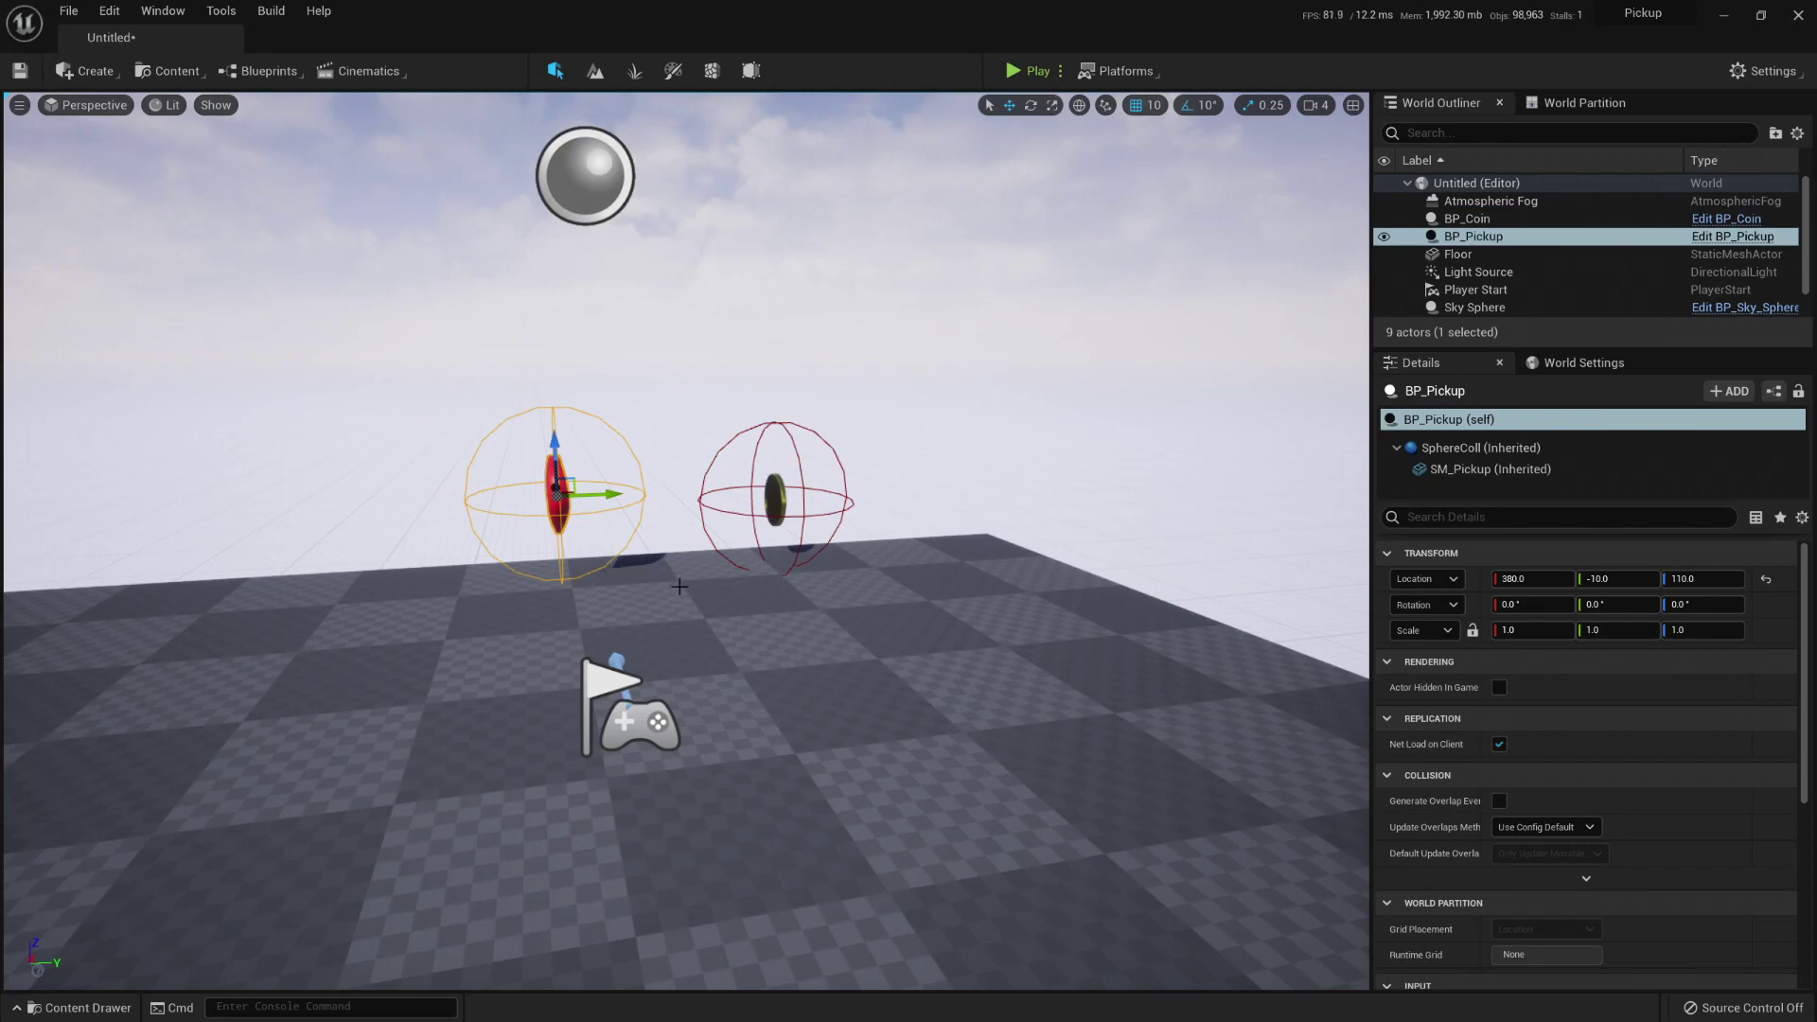
key(Delete)
Step: Open BP_Pickup's Event Graph and move the DestroyActor node farther from Event ActorBeginOverlap to make room
key(ctrl+space)
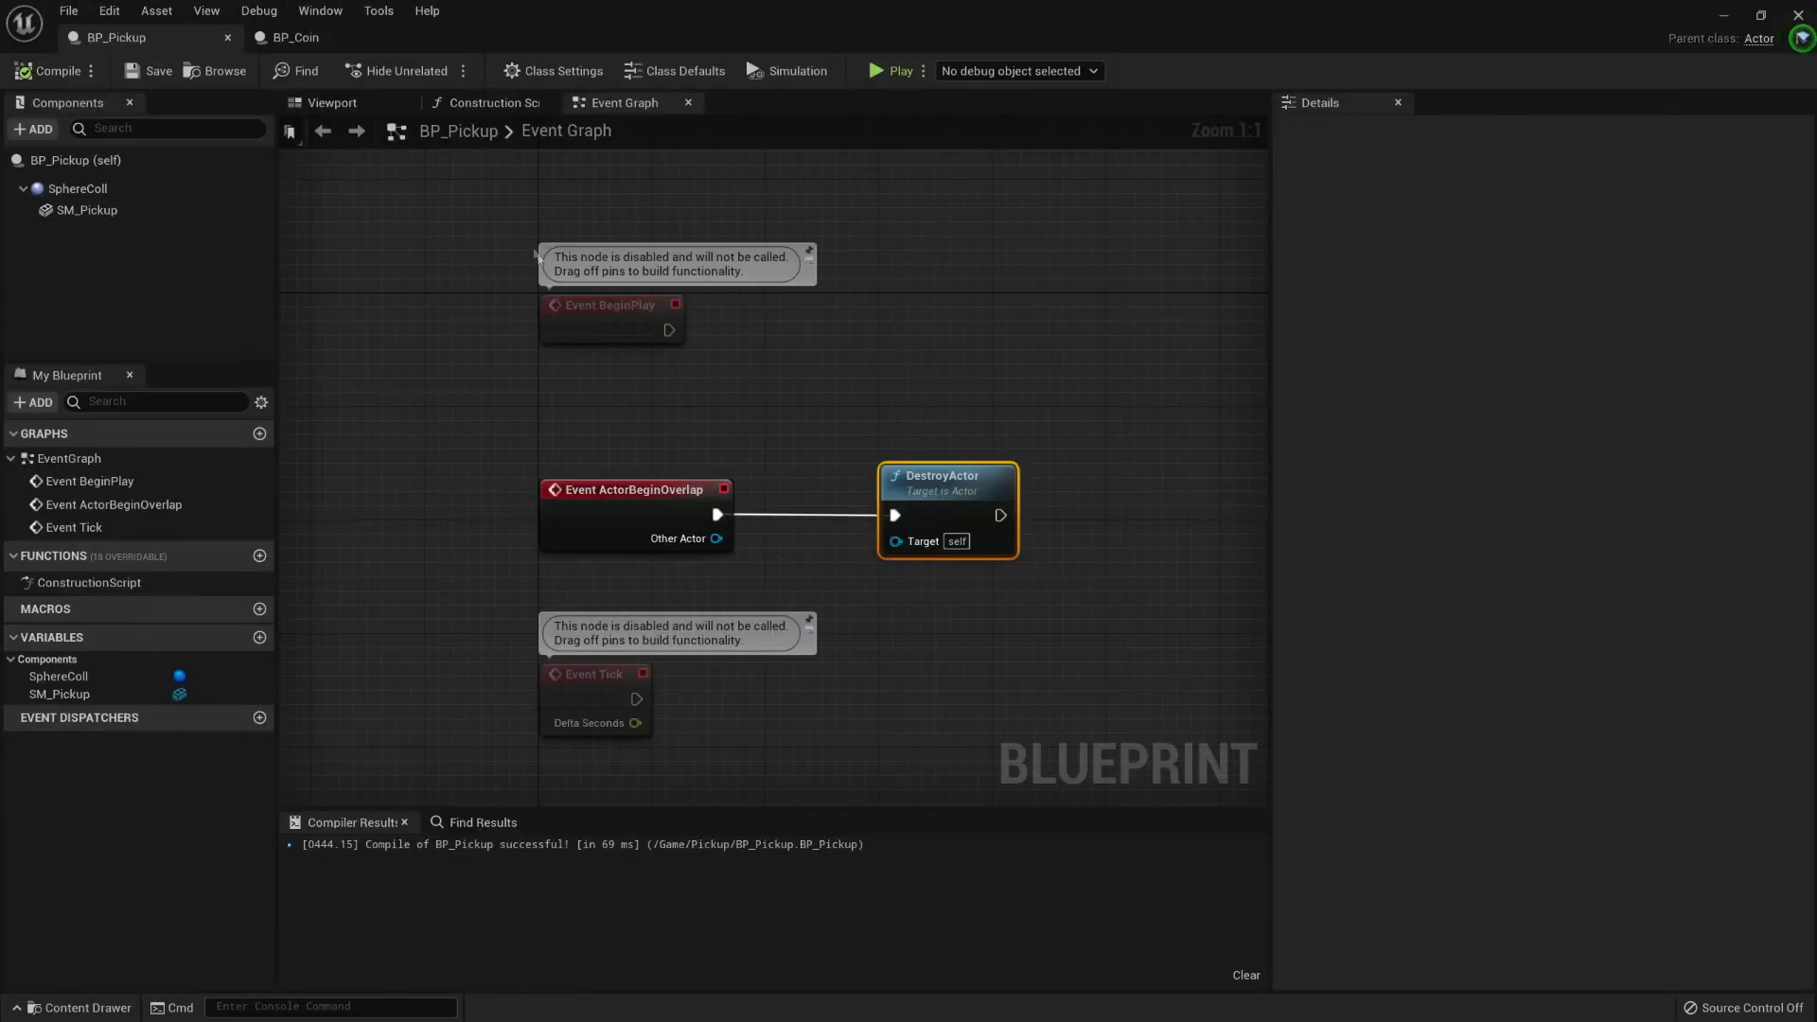
drag(604, 401, 705, 565)
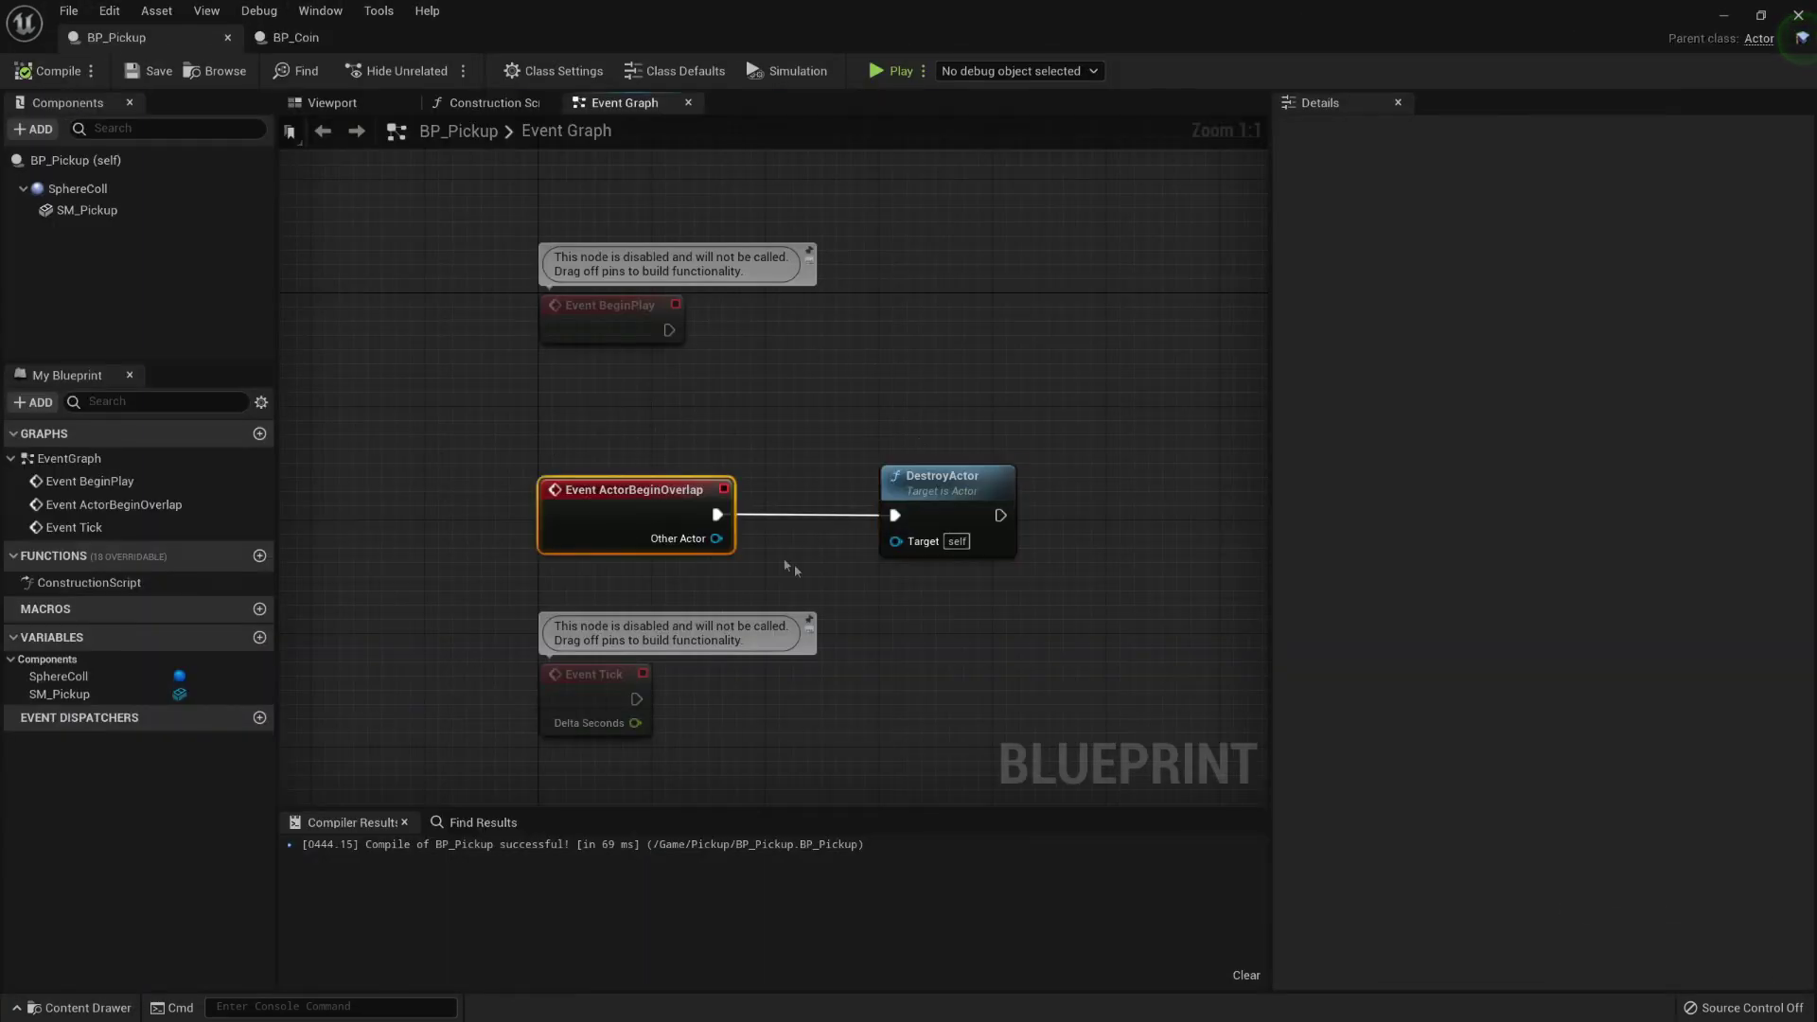
right_drag(899, 638, 613, 600)
drag(659, 439, 1053, 439)
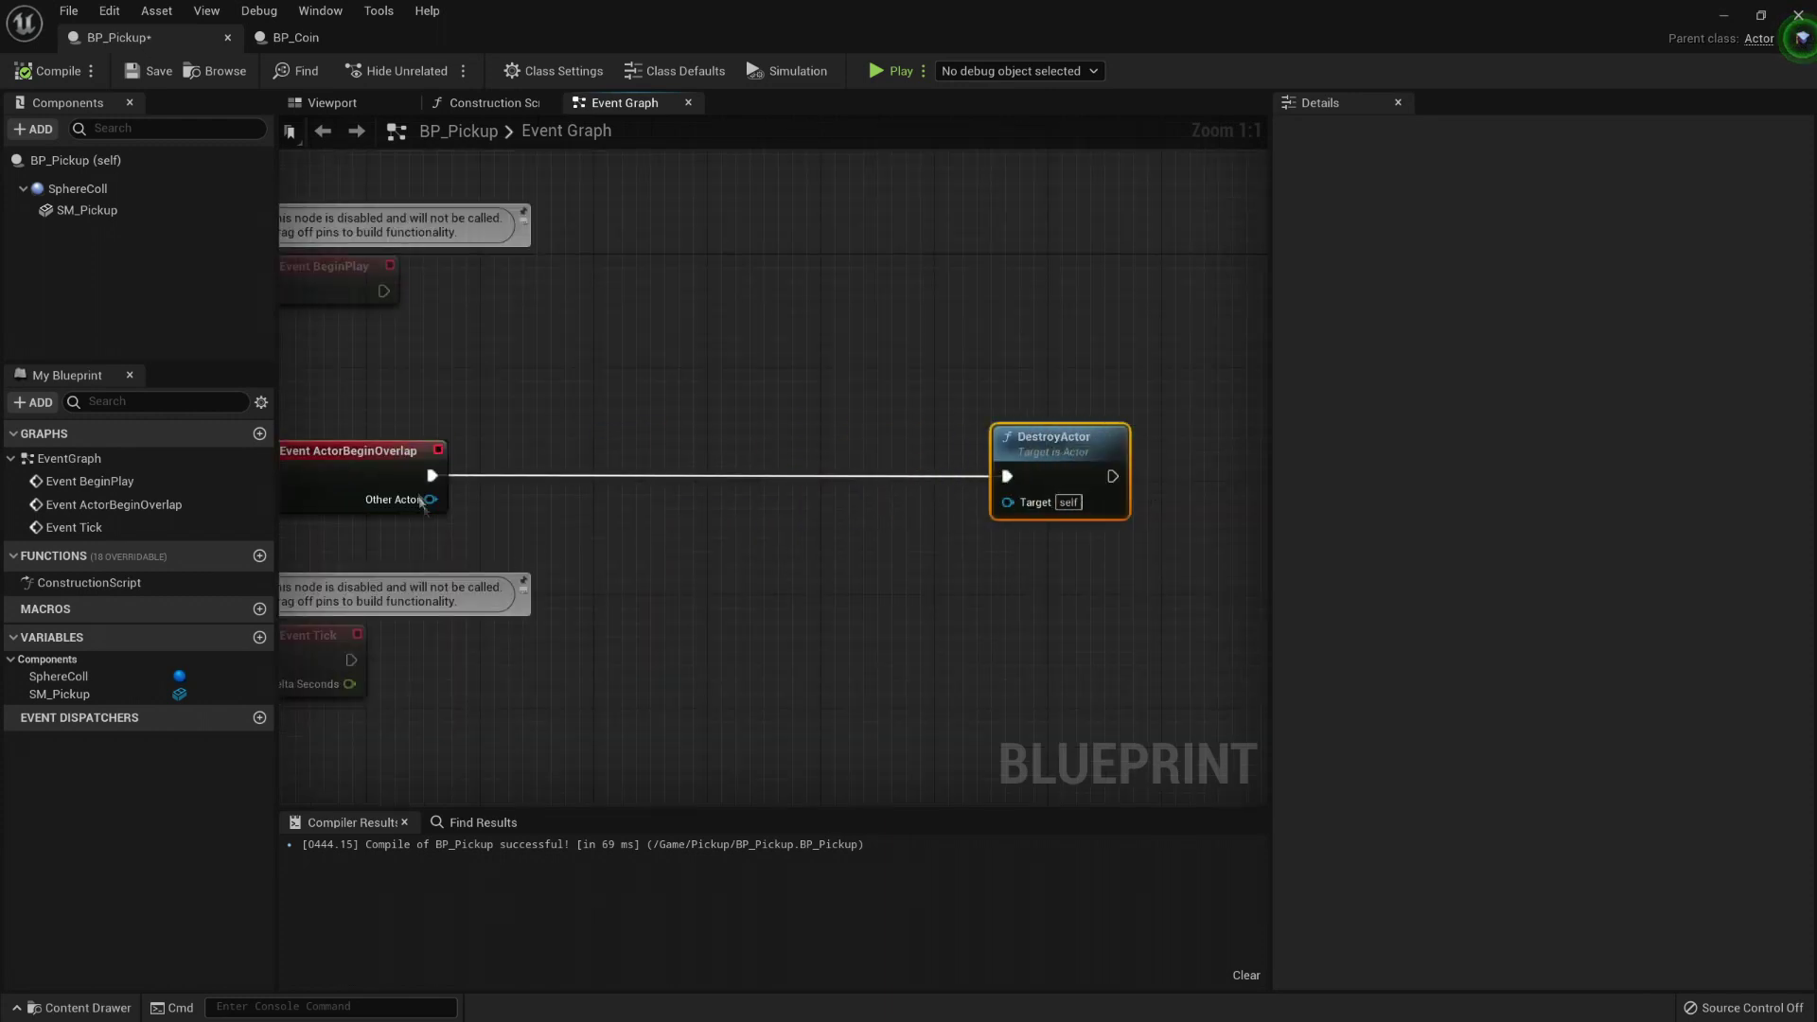
Step: Insert a Play Sound at Location node between Event ActorBeginOverlap and DestroyActor, using Pickup_Coin_A_Cue as its sound
drag(432, 476, 608, 471)
text(play so)
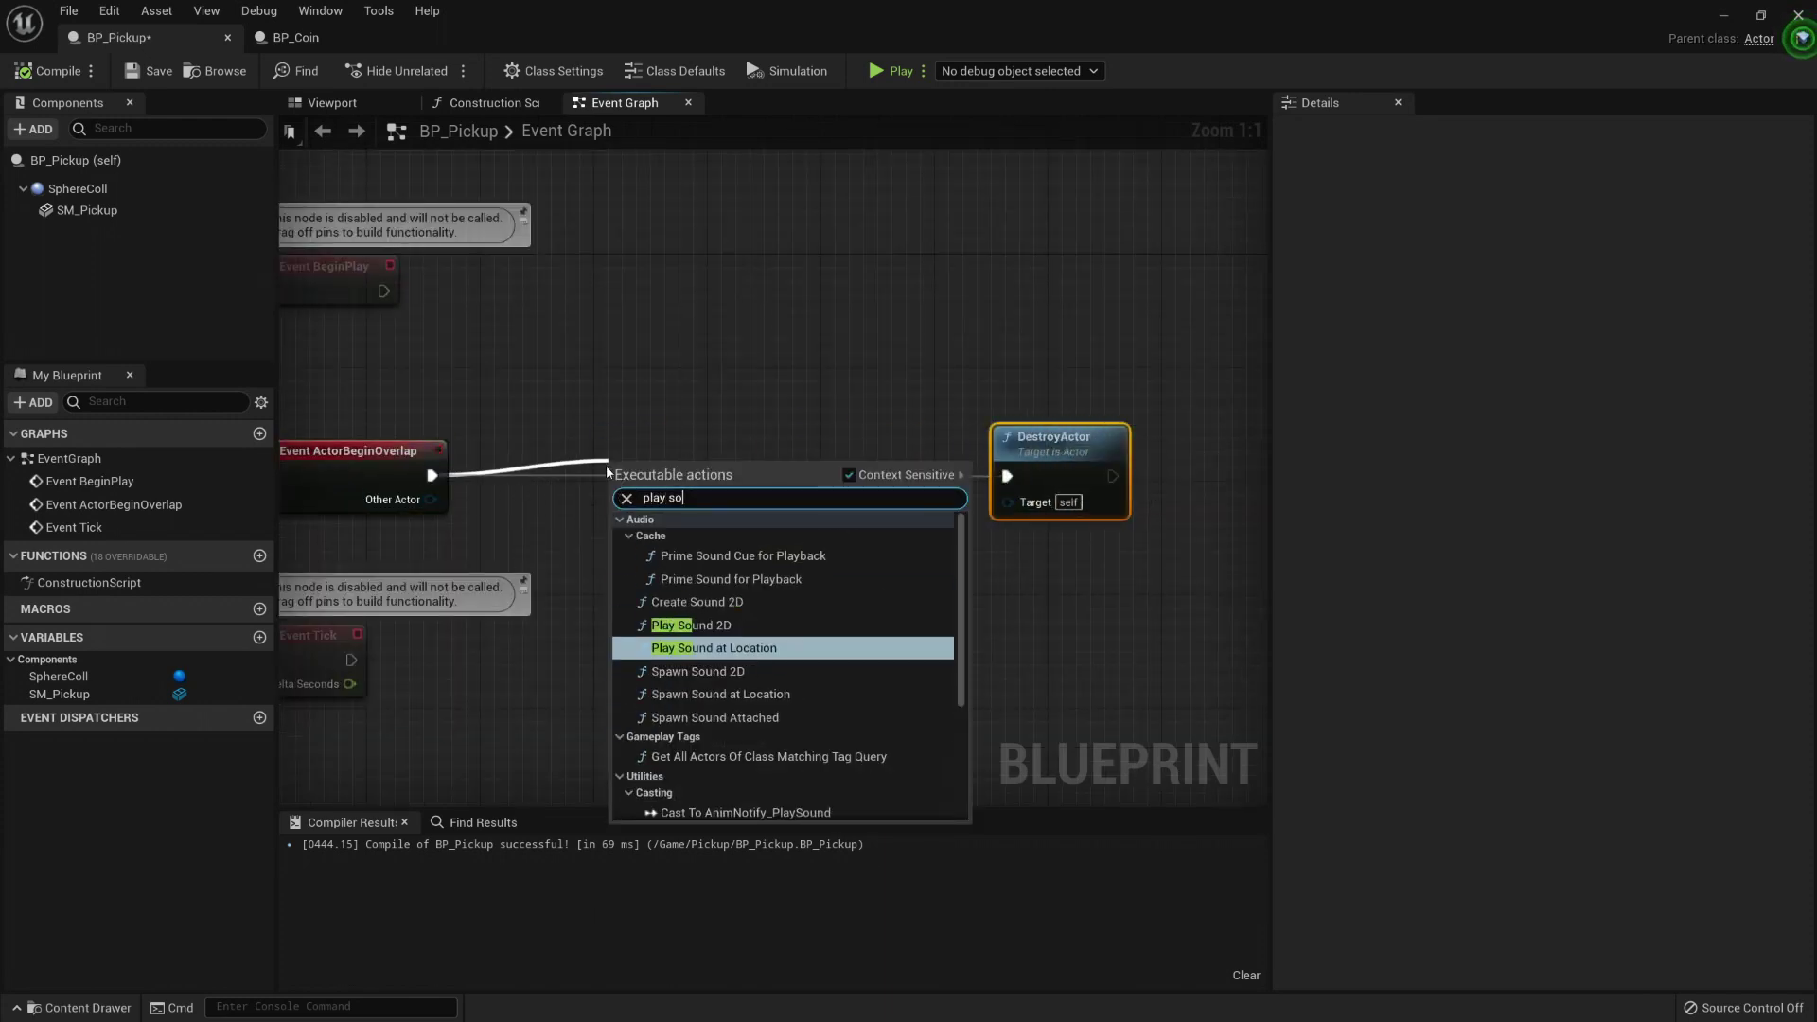
key(Return)
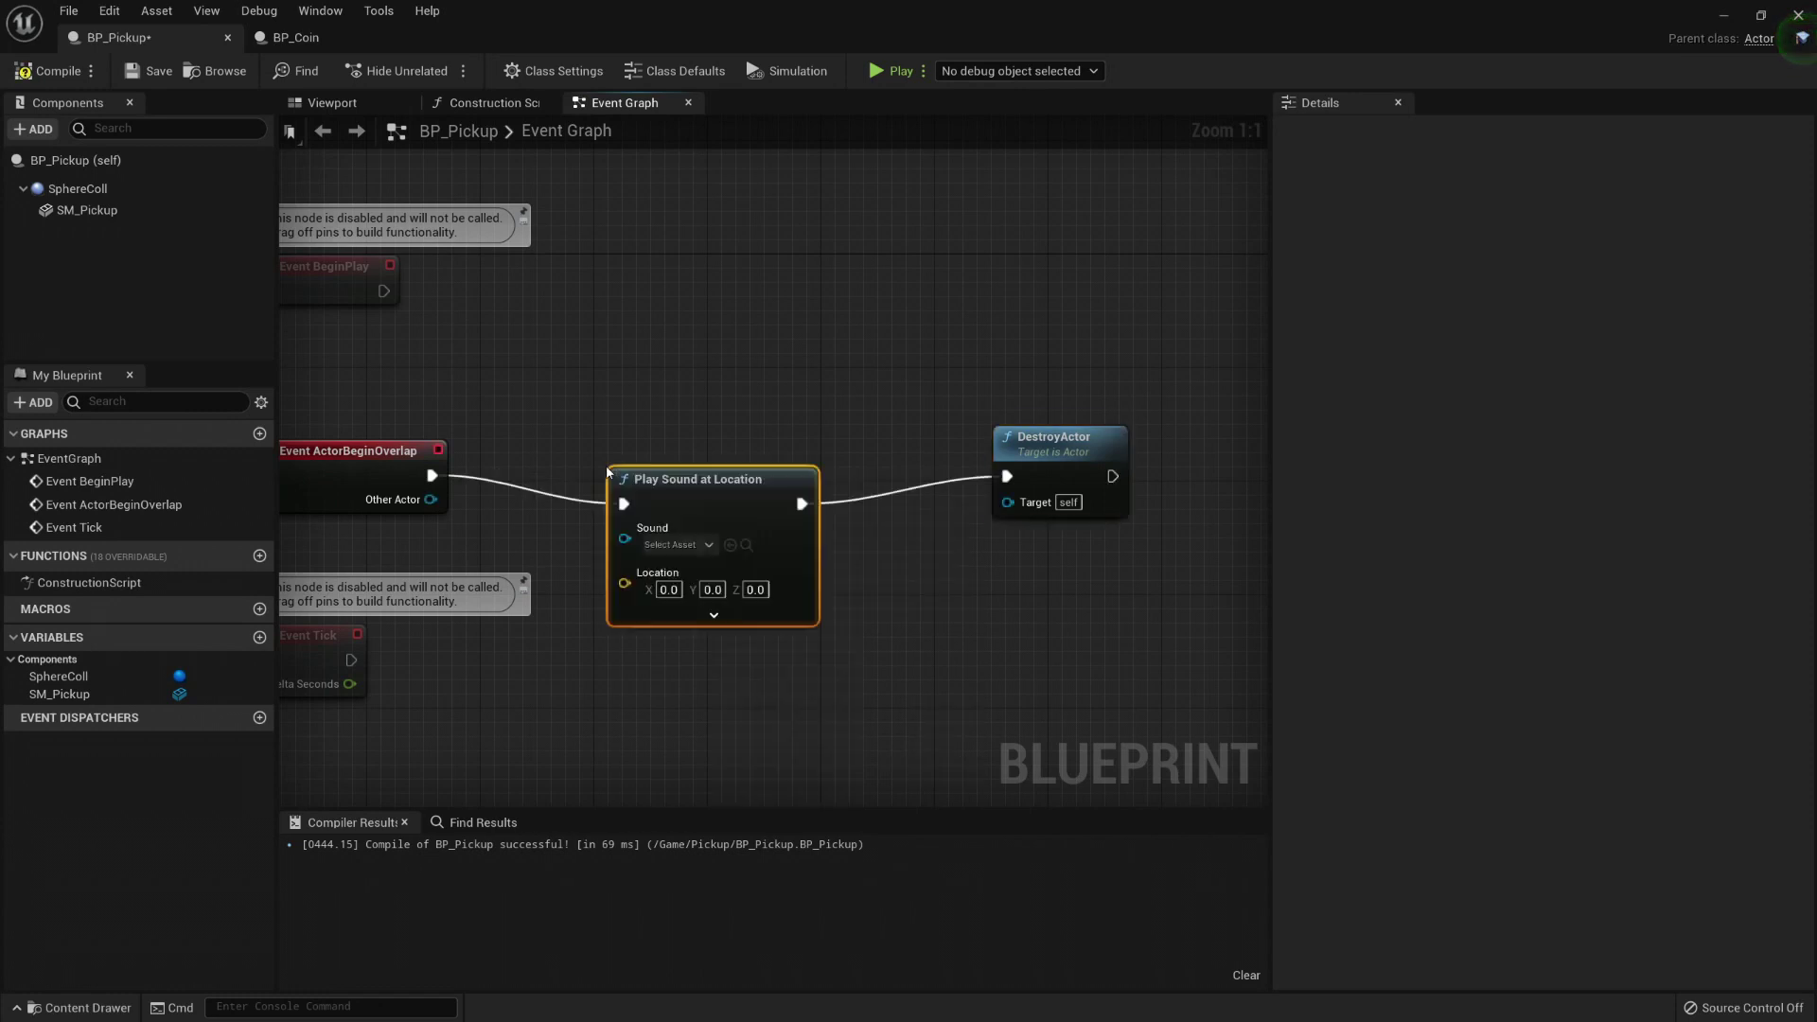
drag(697, 502, 712, 473)
click(690, 515)
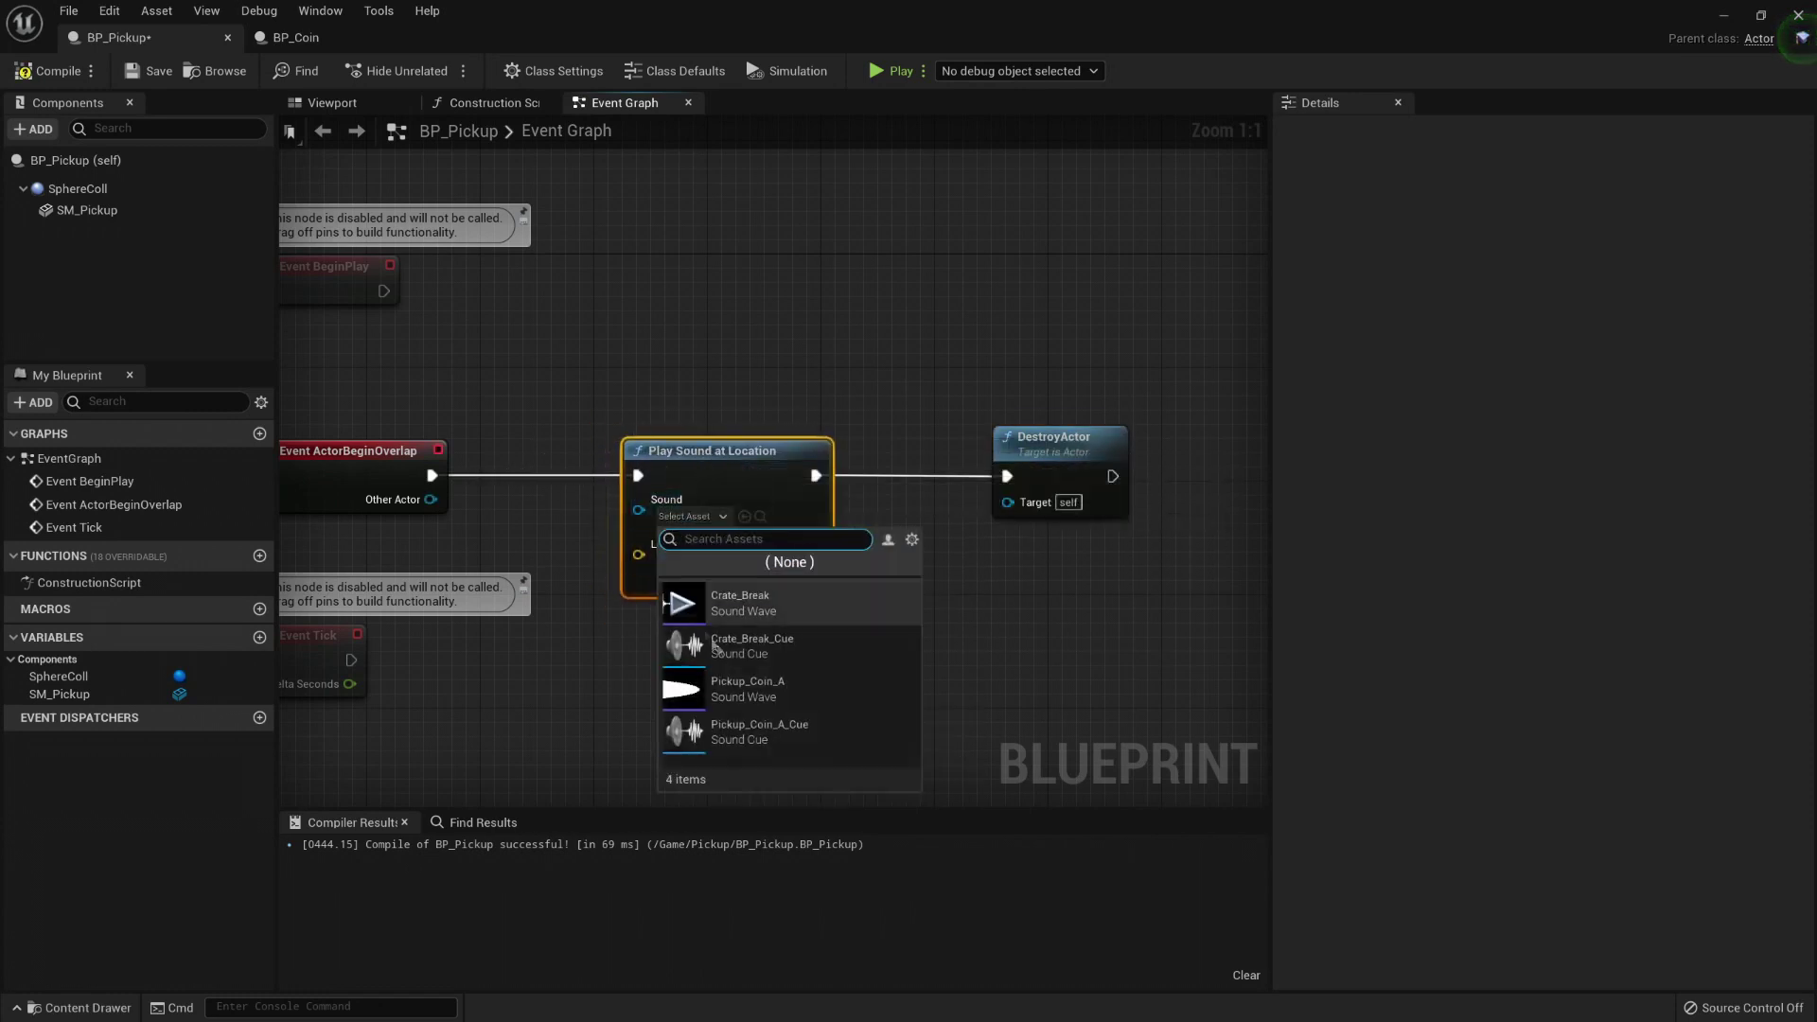
click(736, 736)
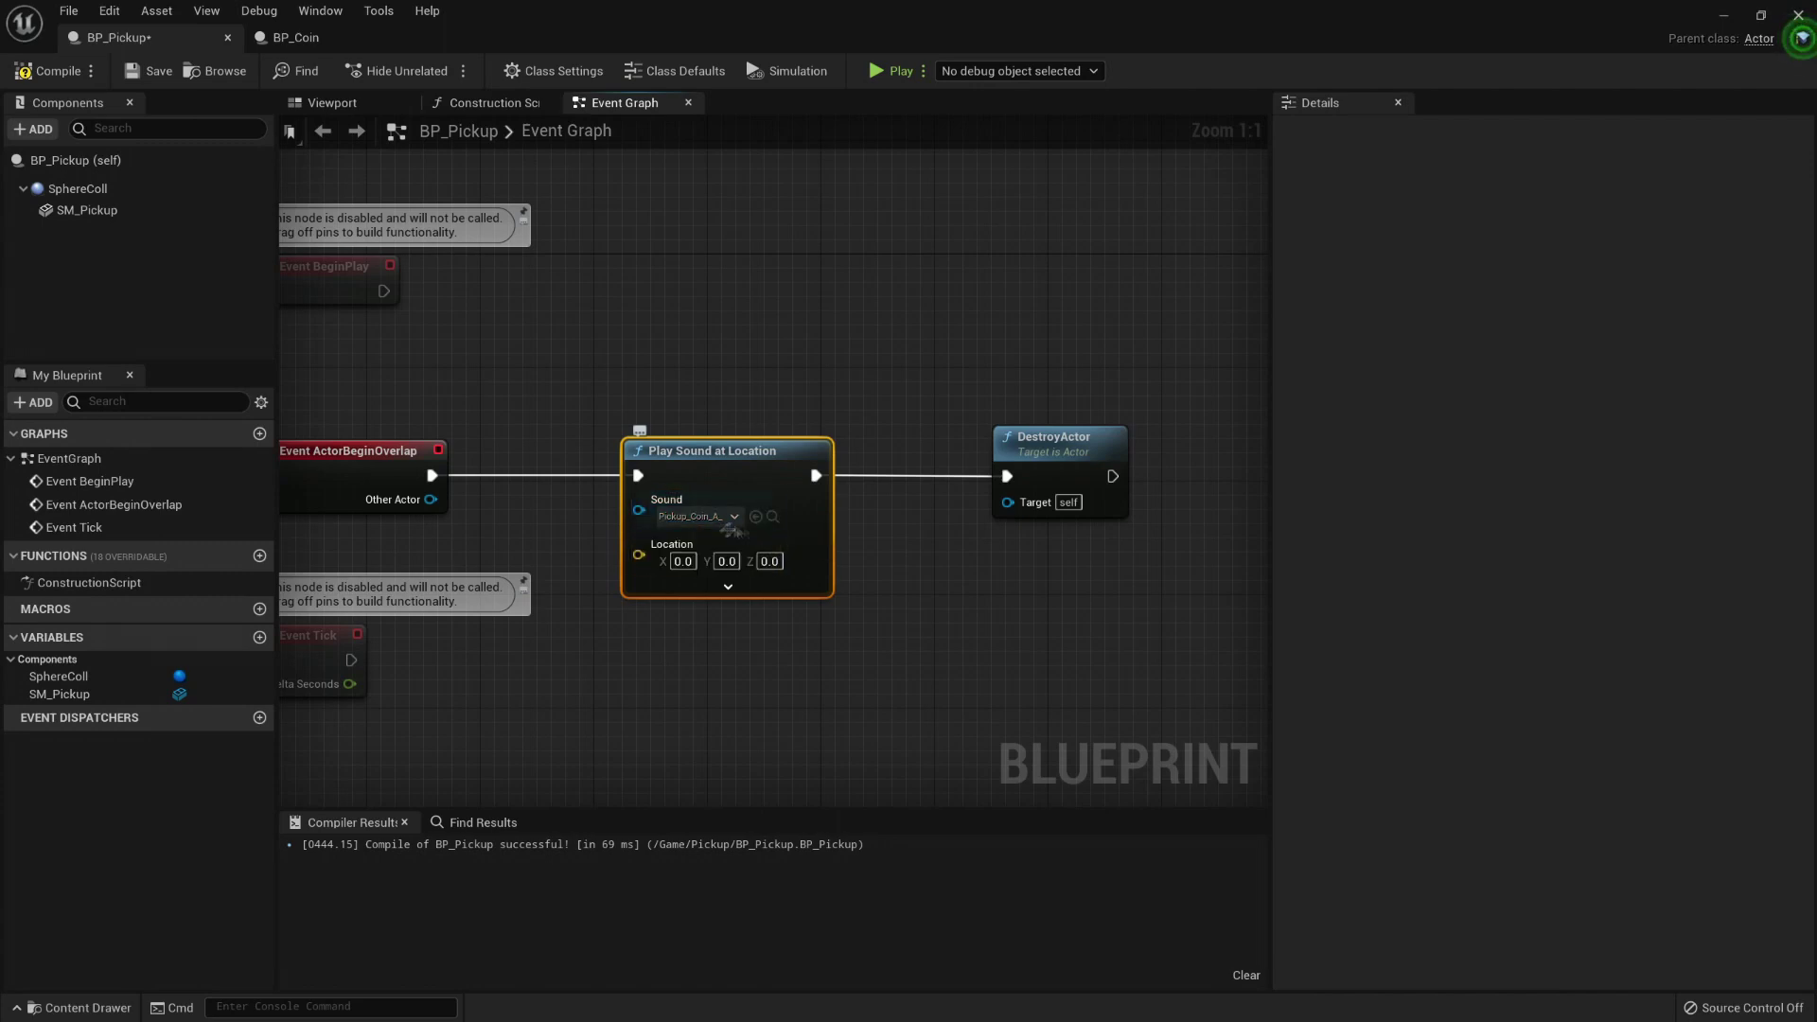
Step: Open the Pickup_Coin_A_Cue sound cue and examine the settings of its Output and Wave Player nodes
click(95, 1008)
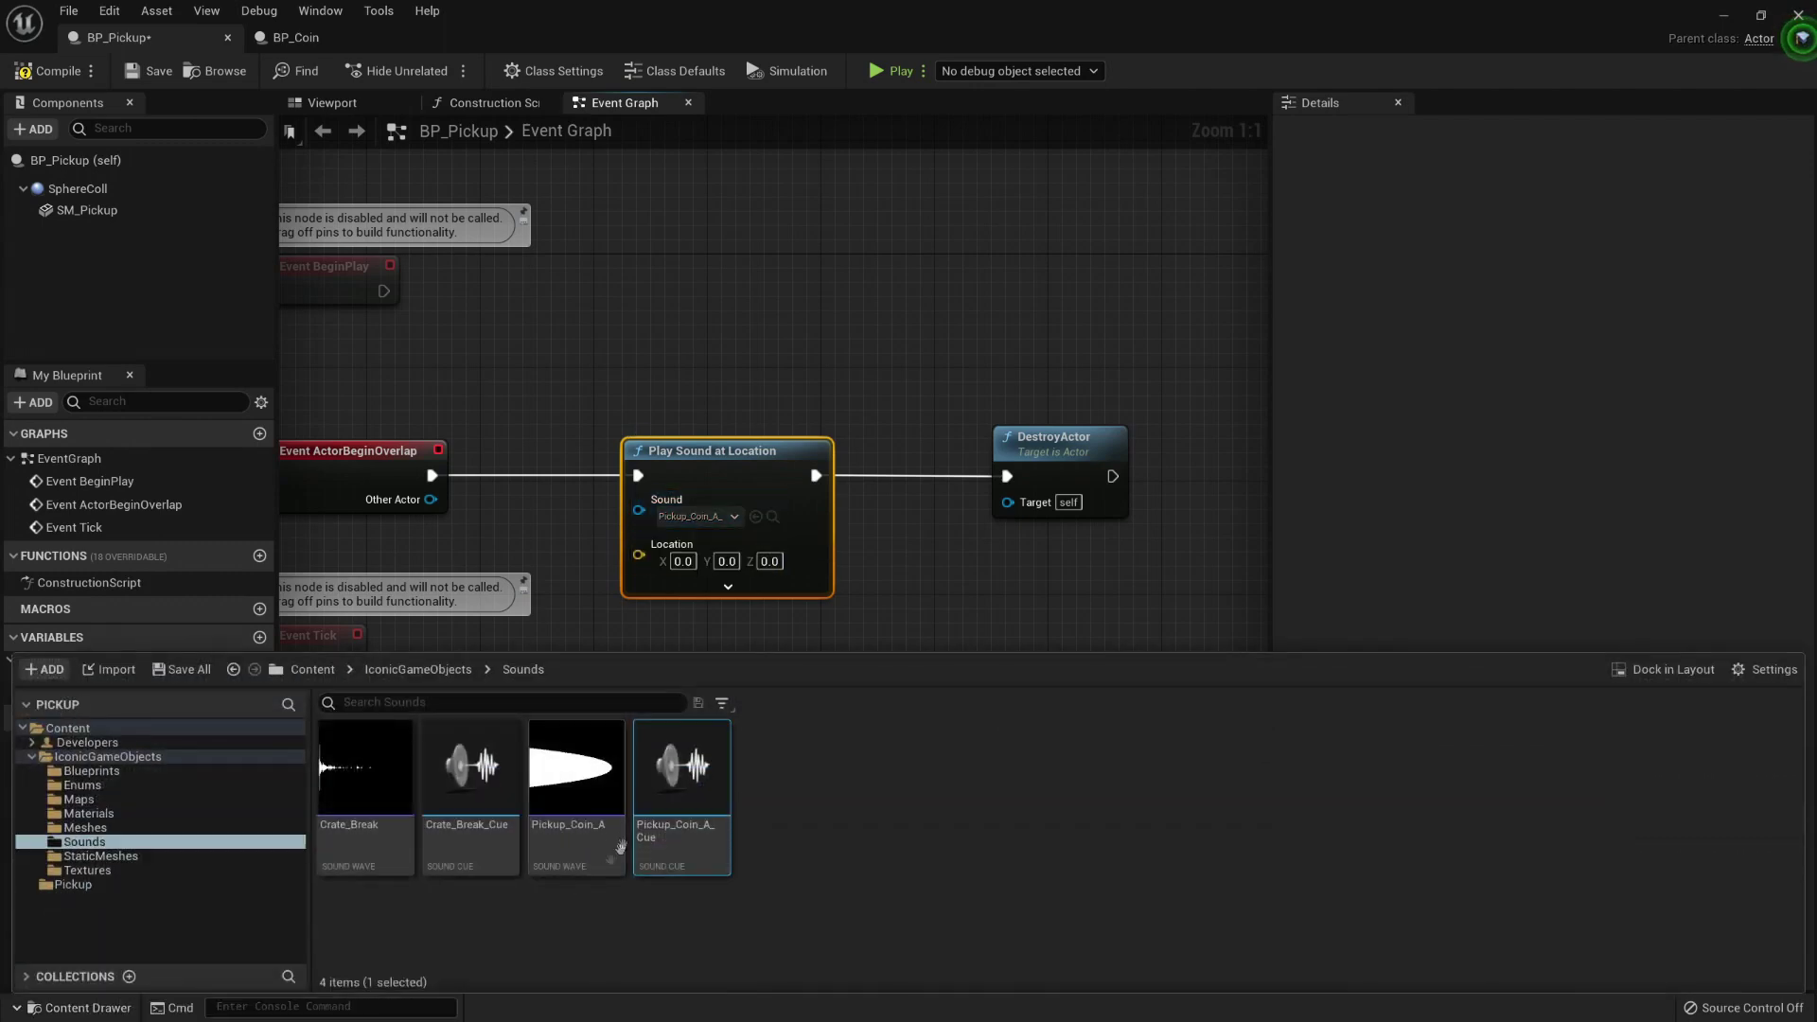
double_click(690, 778)
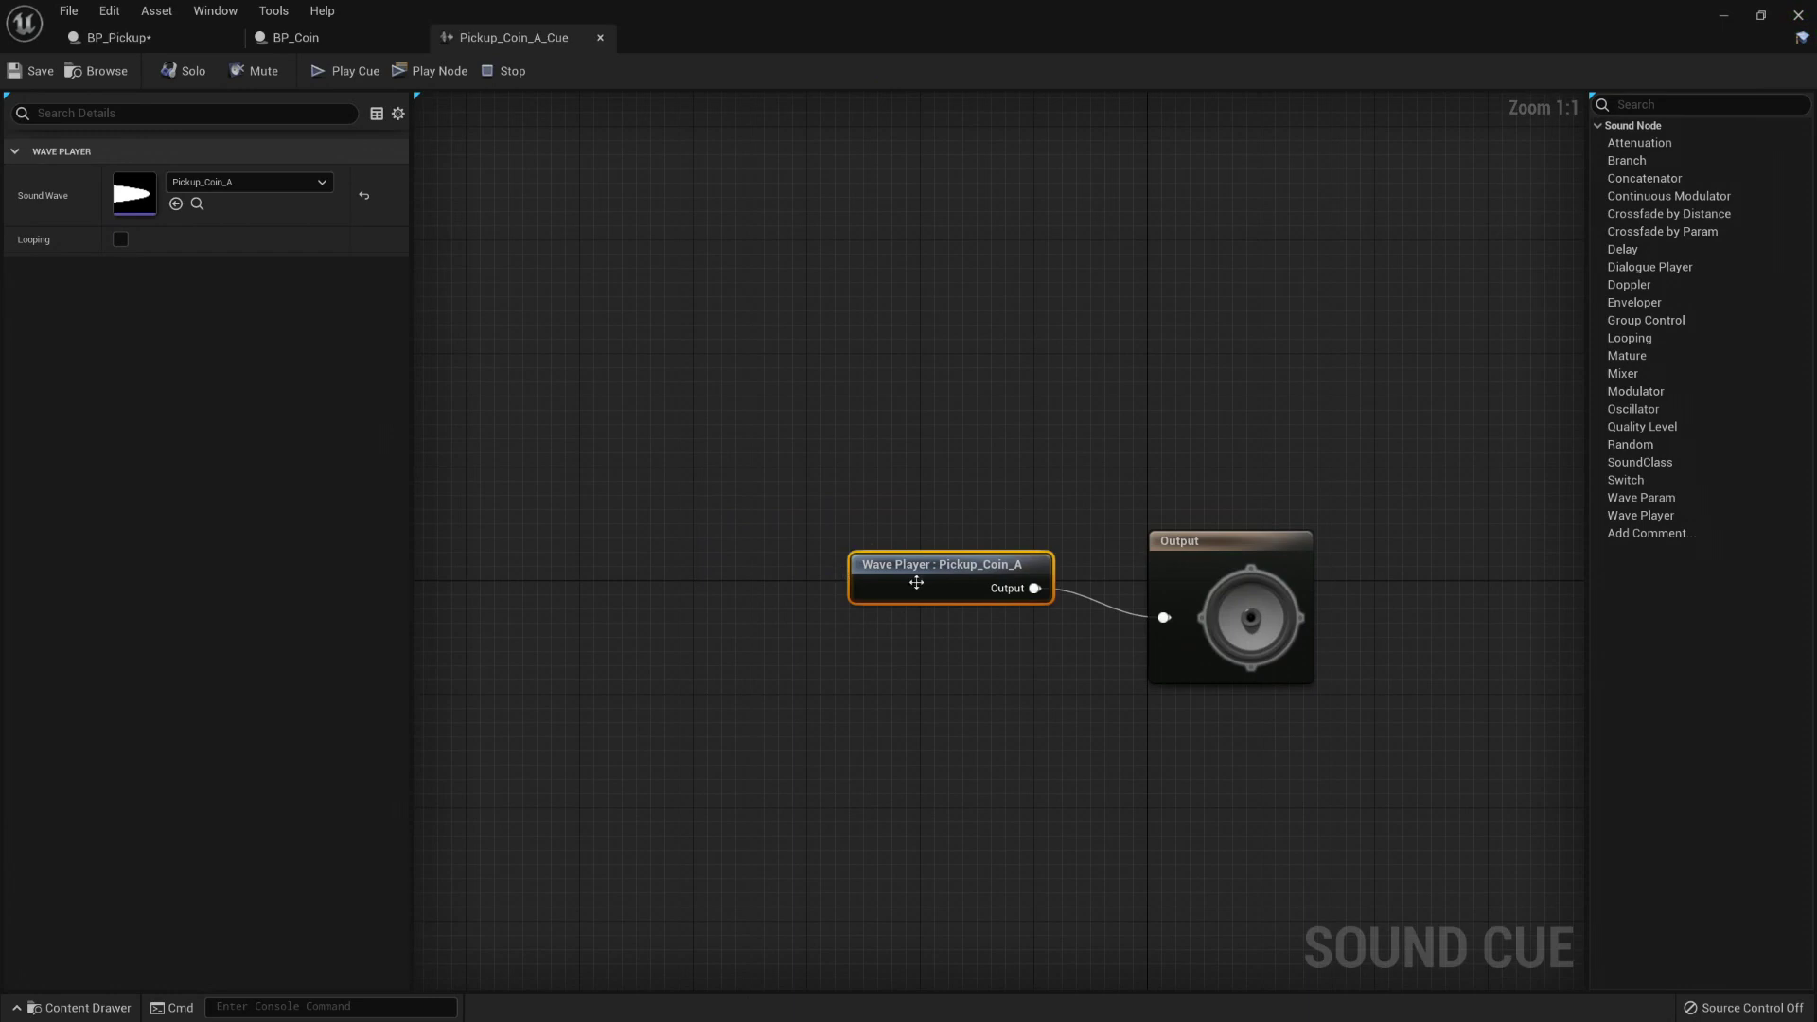
click(1134, 564)
drag(1204, 561, 1201, 569)
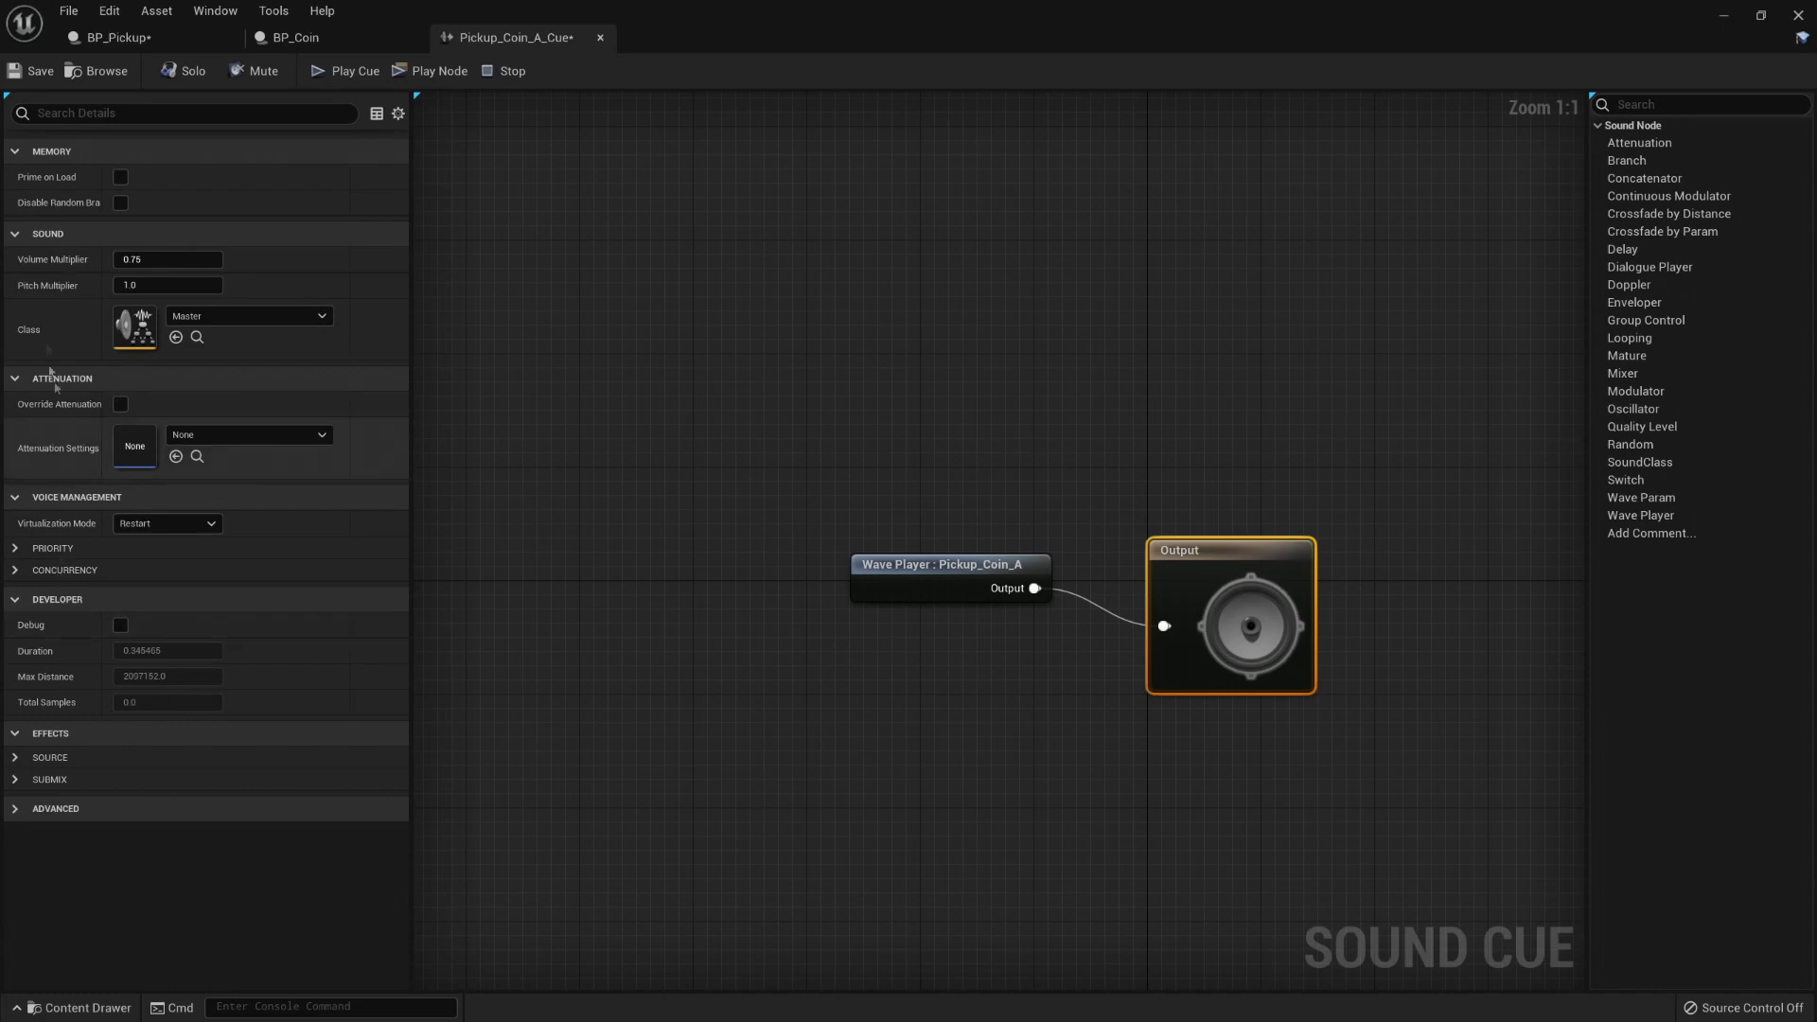
click(894, 575)
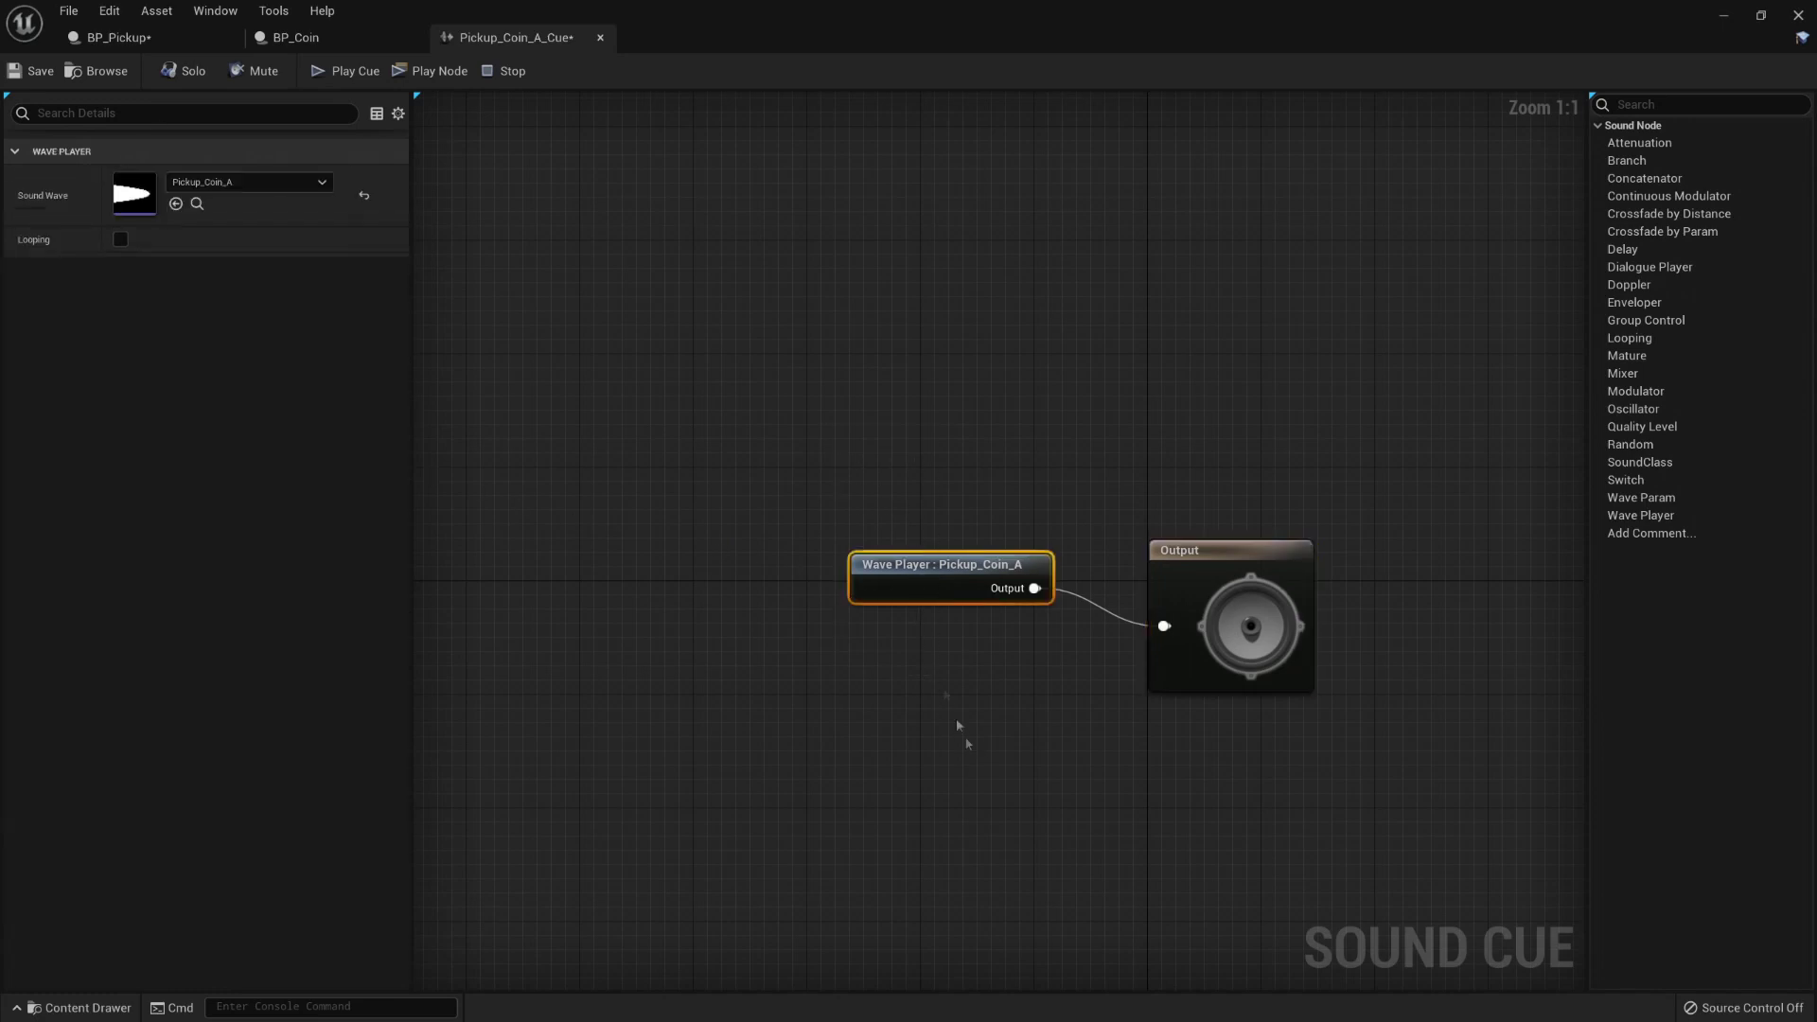
Step: Look up the Create Cue action for the Pickup_Coin_A sound wave without applying it
click(84, 1007)
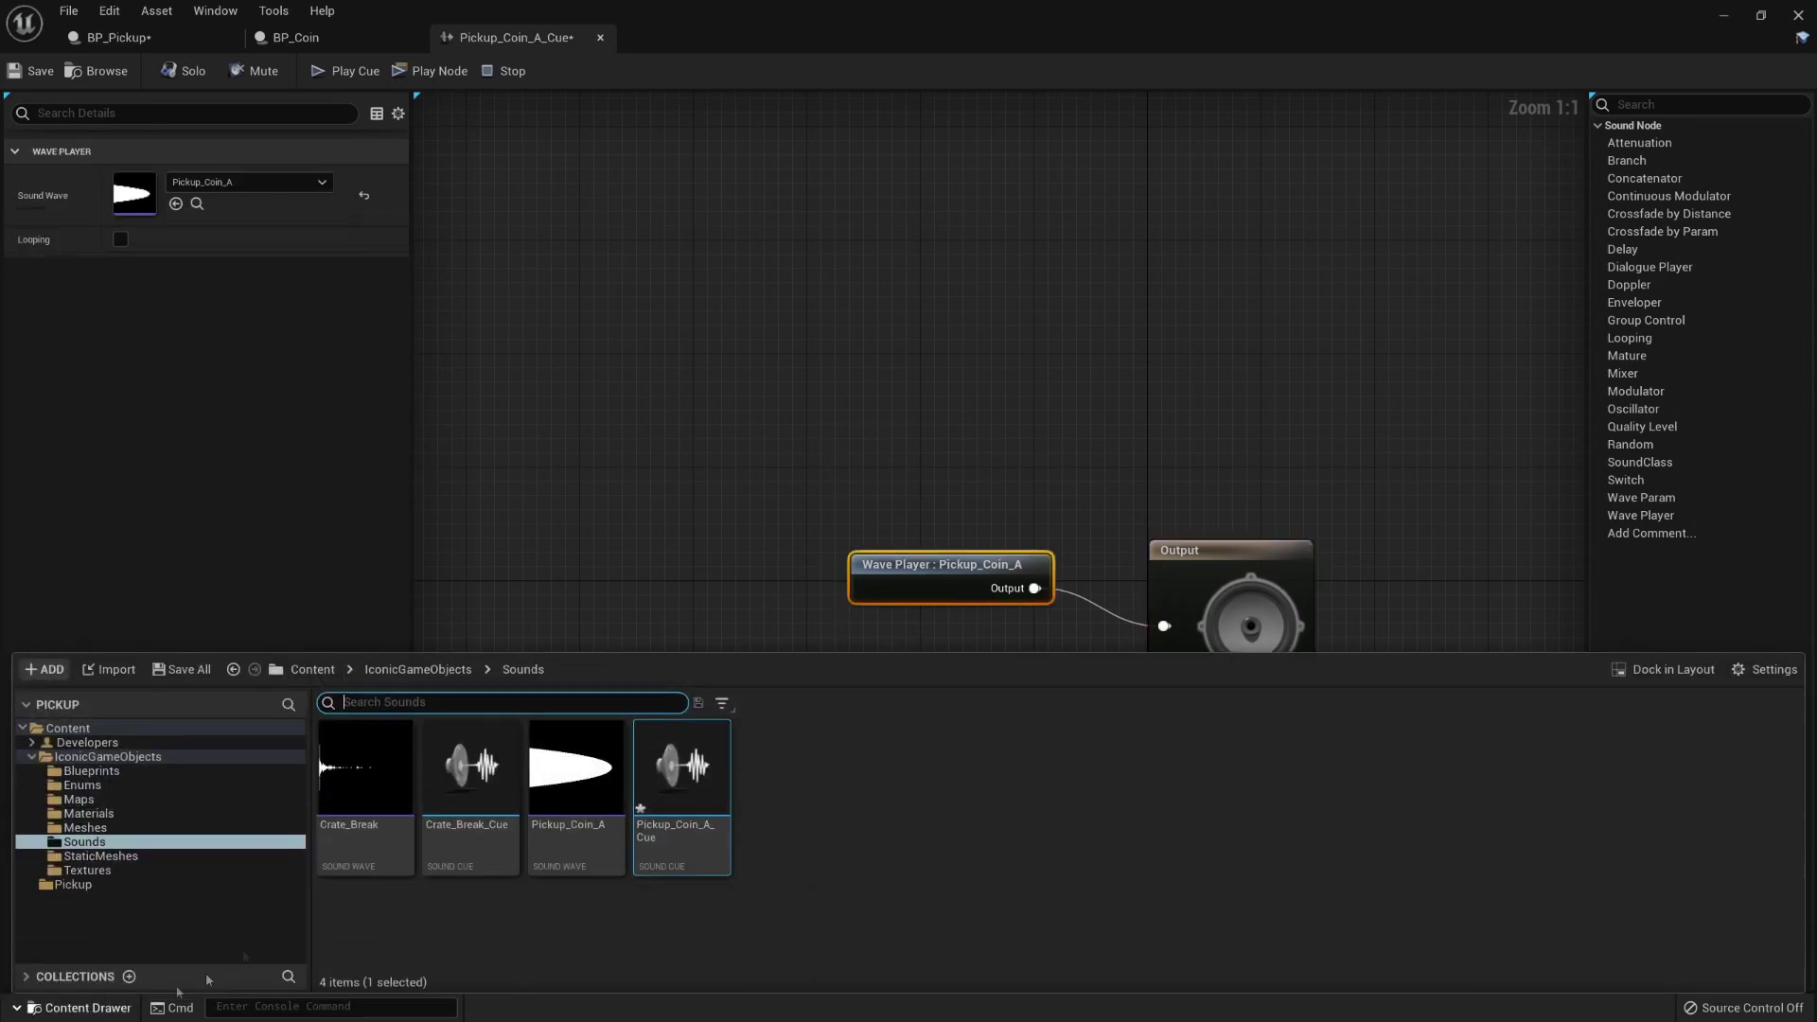
right_click(576, 791)
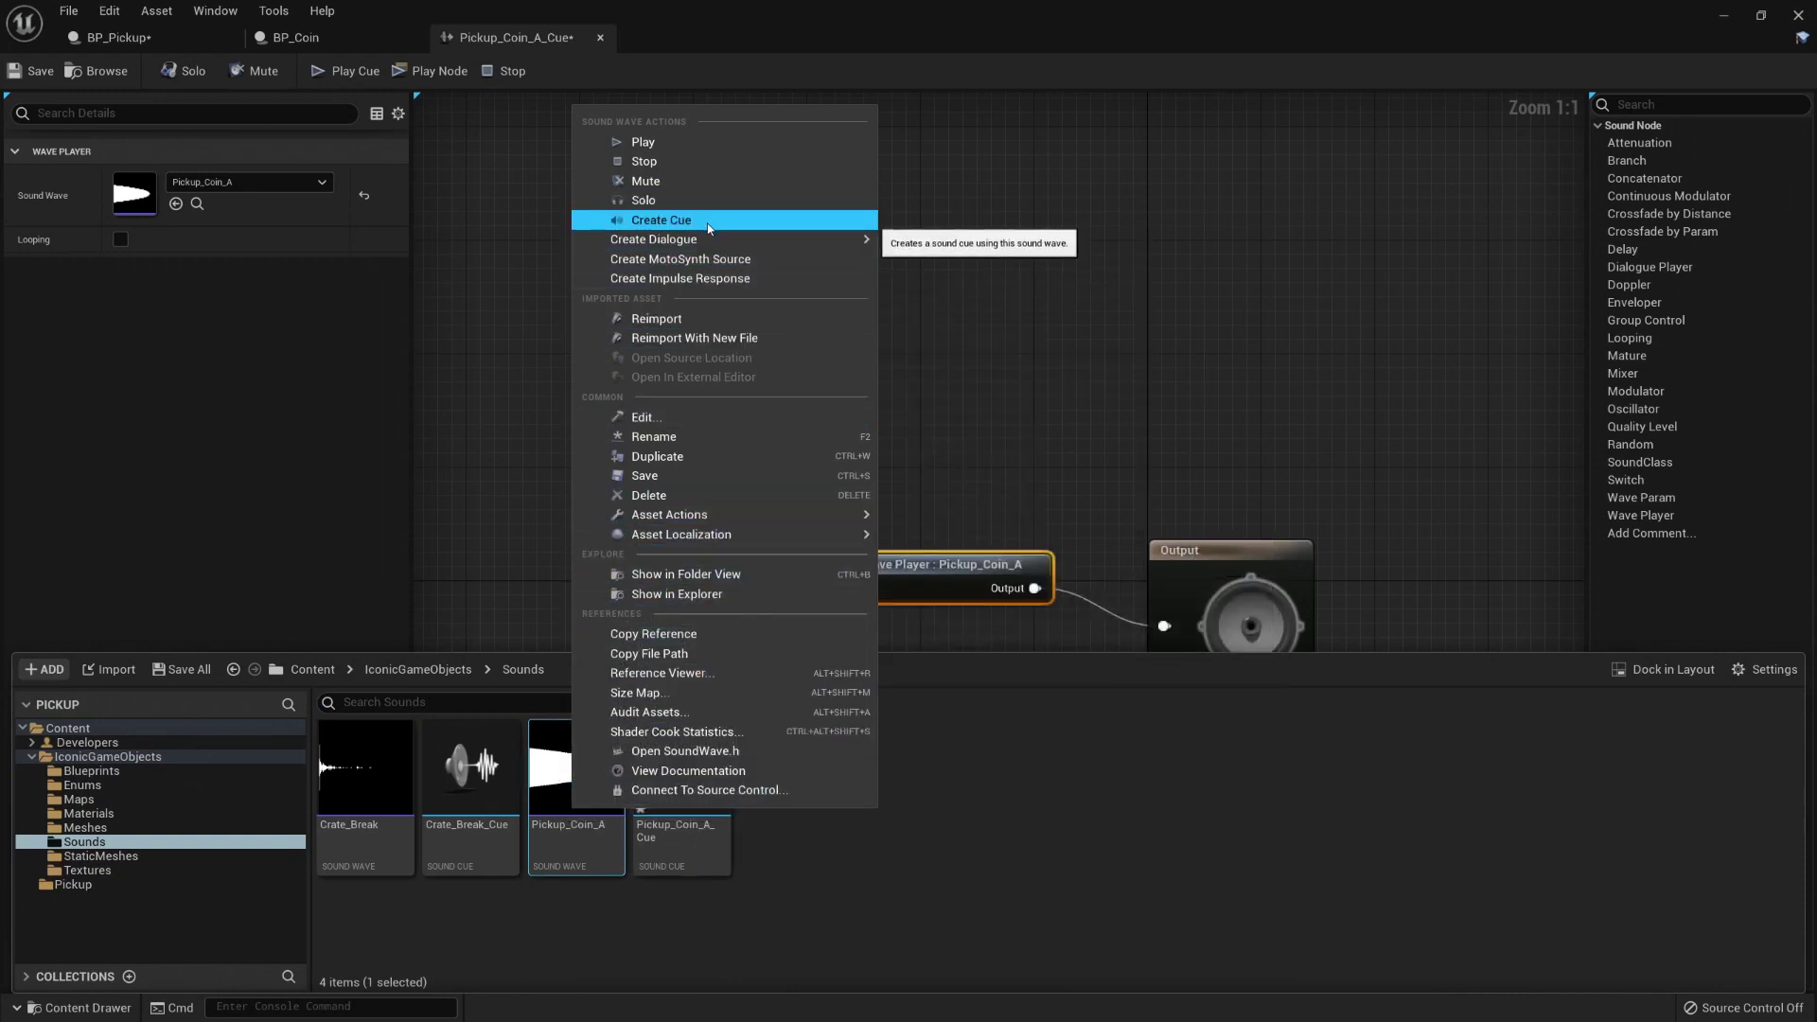
click(1053, 446)
Step: Close the Pickup_Coin_A_Cue editor and return to BP_Pickup's Event Graph
drag(928, 426, 1386, 973)
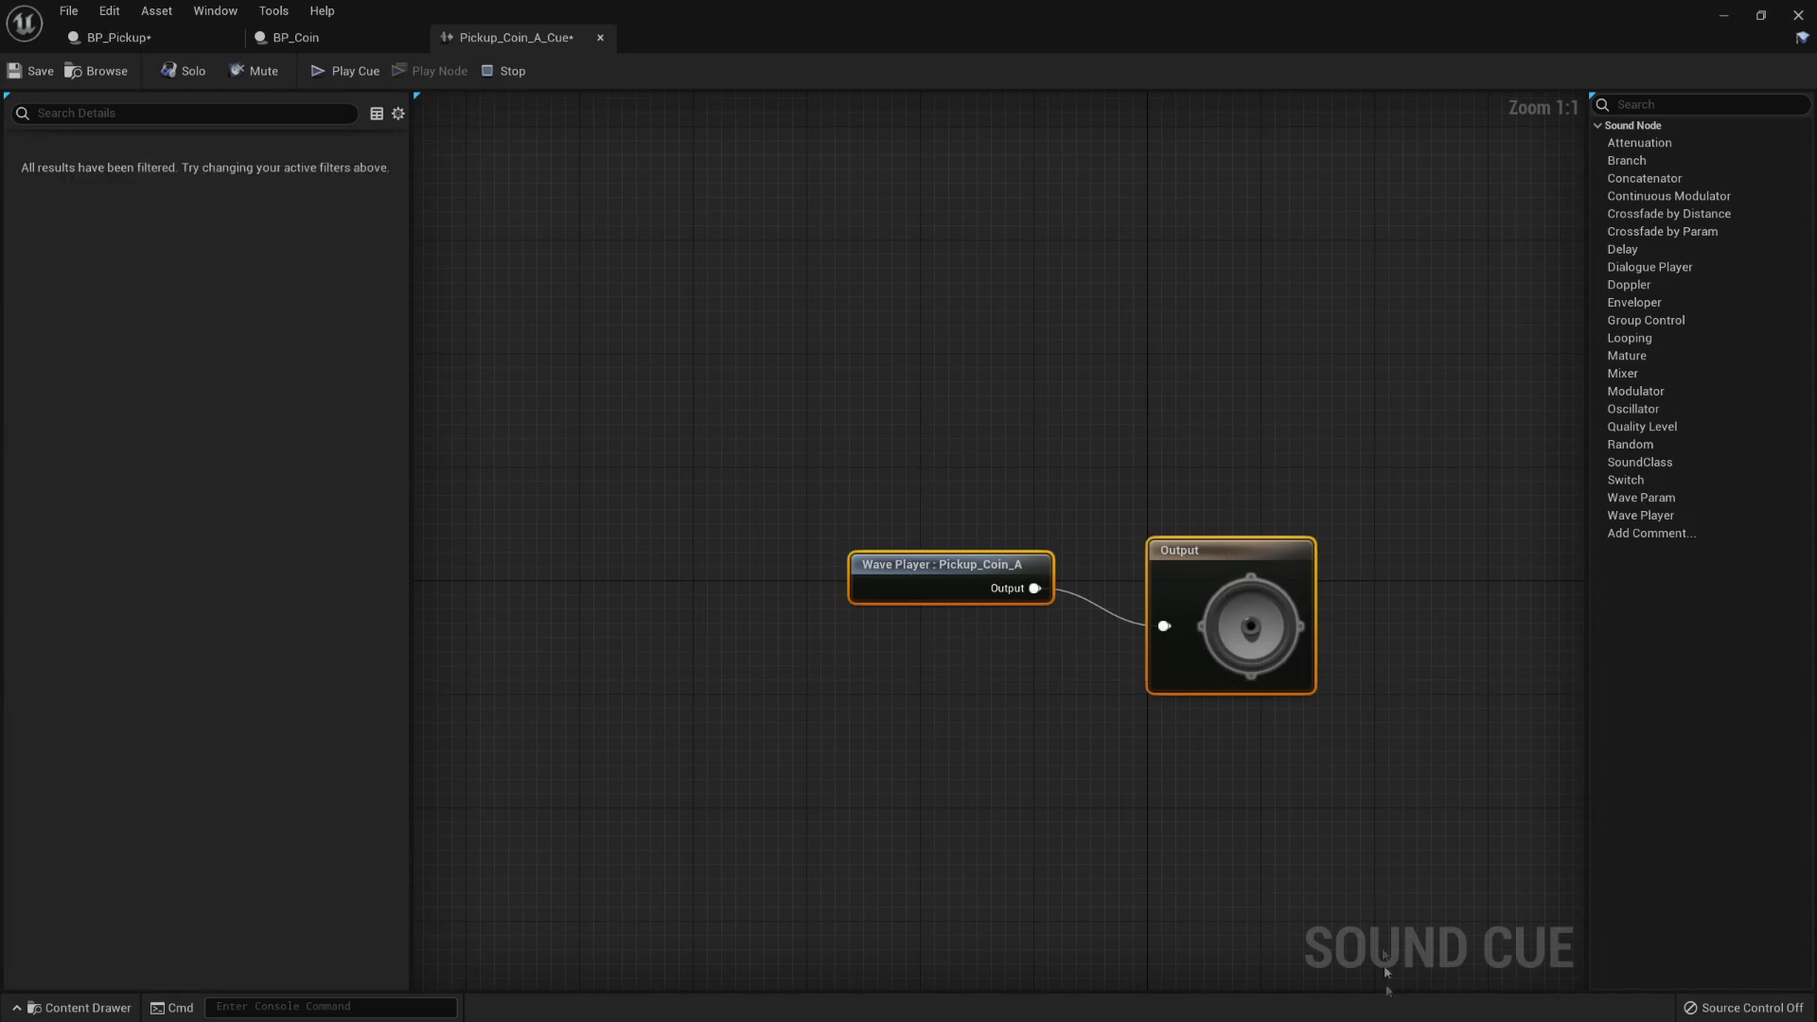
click(599, 37)
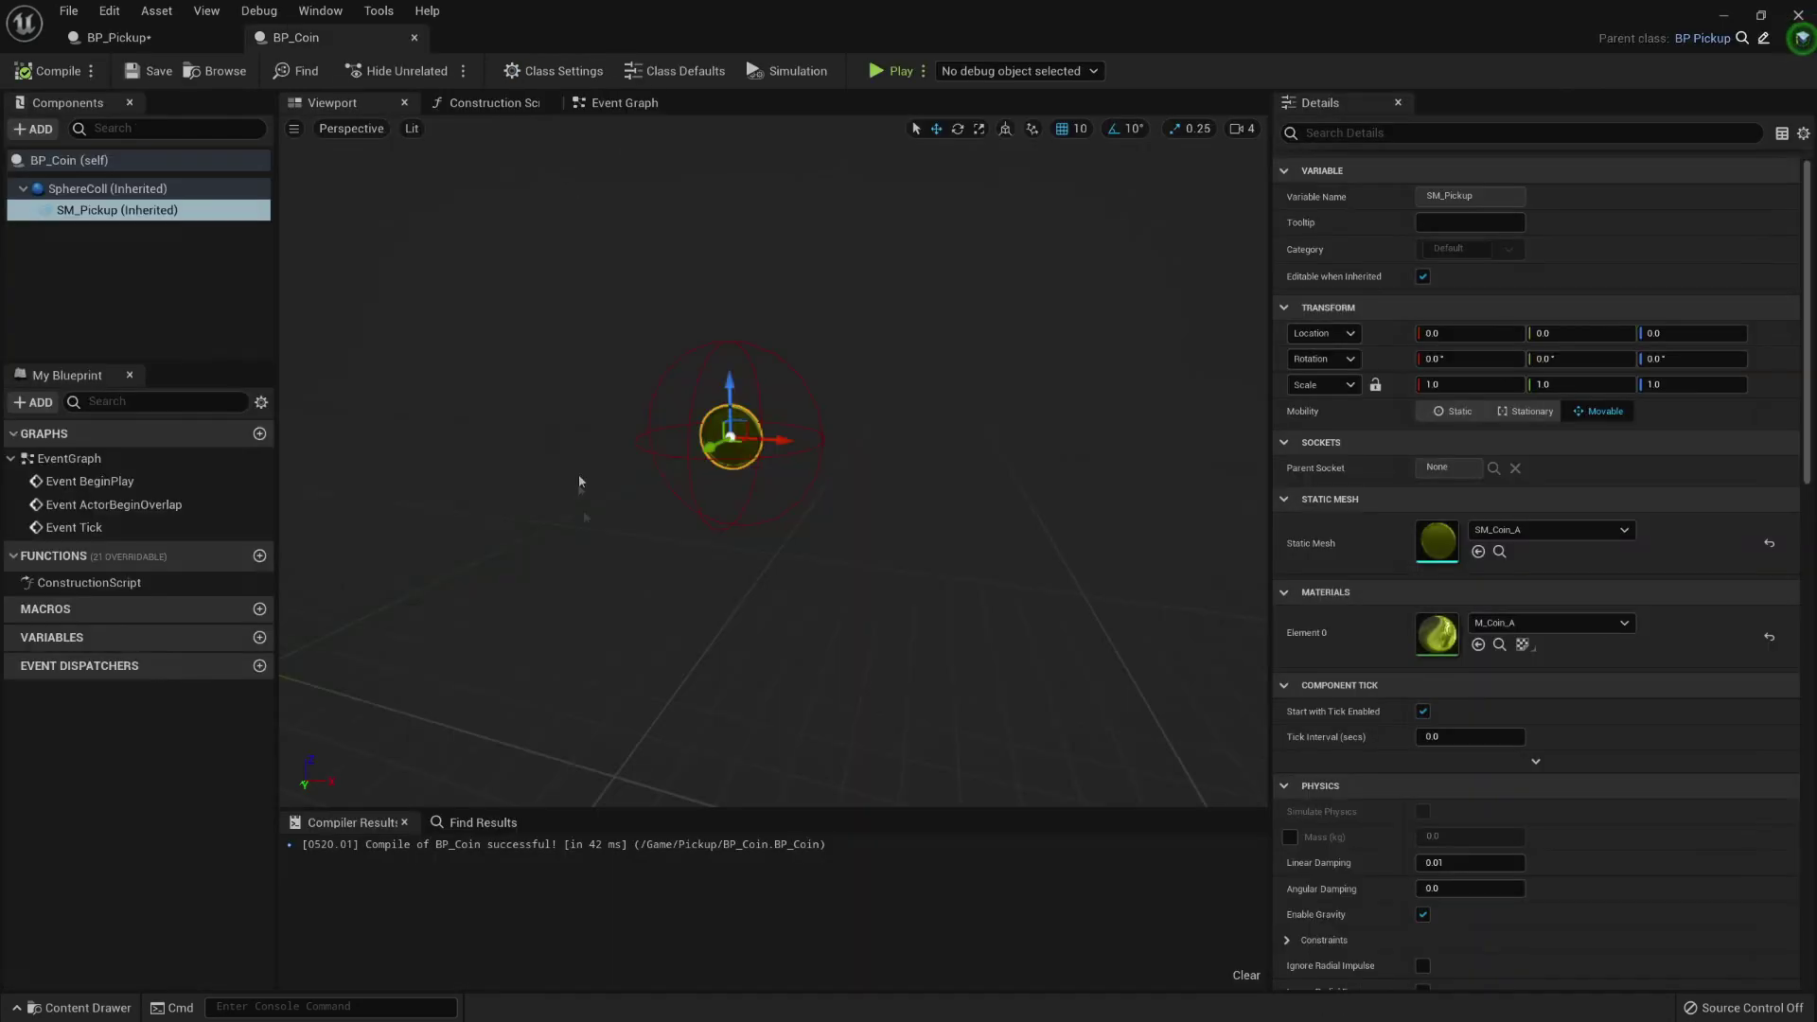
right_drag(580, 481, 587, 397)
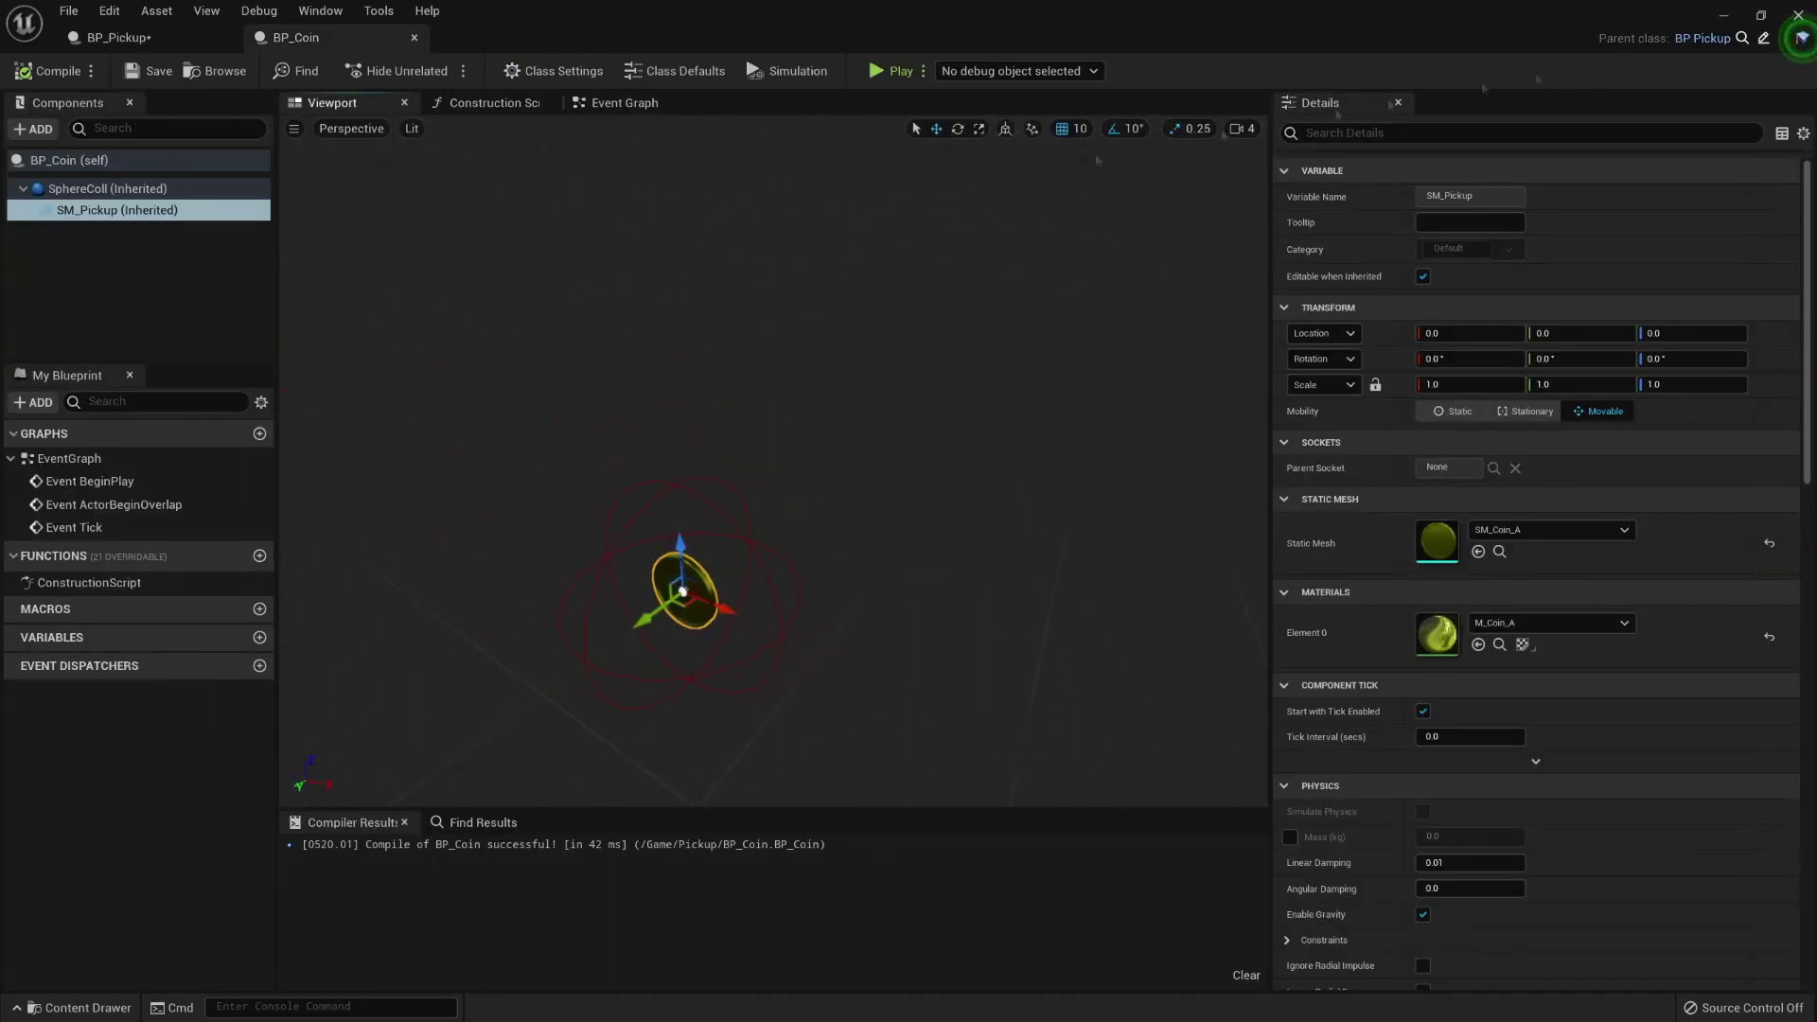
click(142, 38)
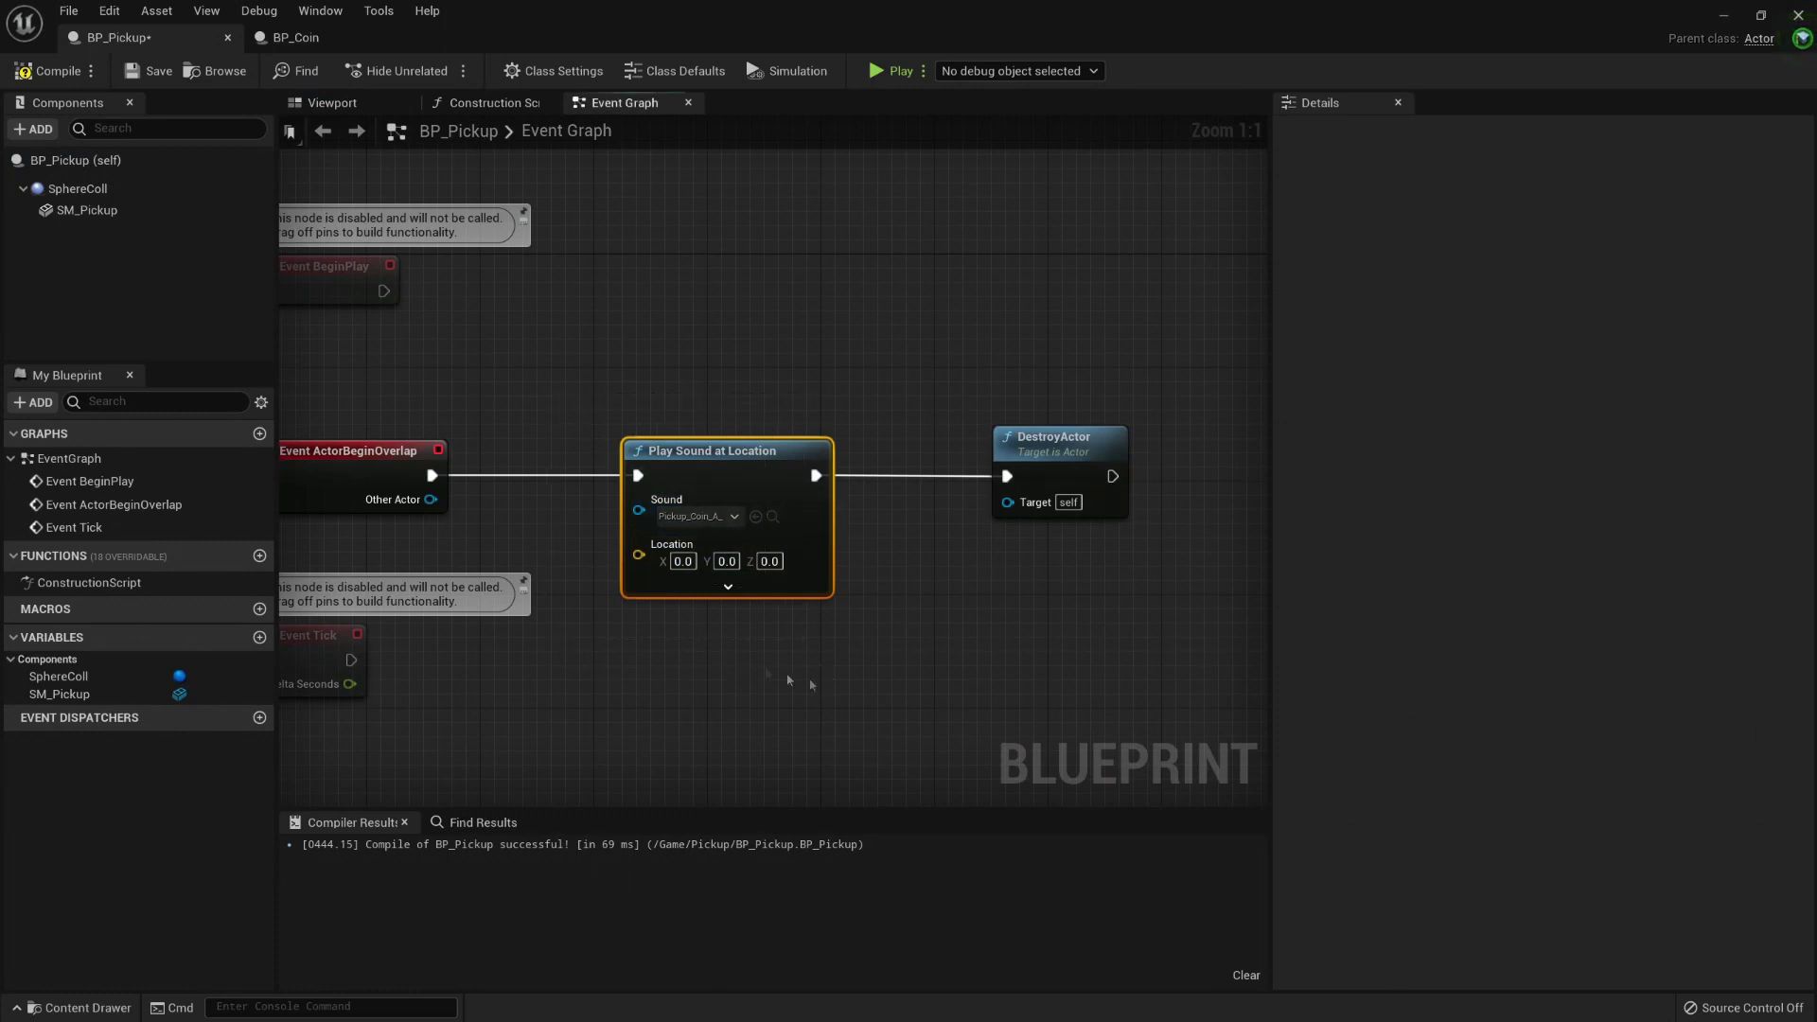
Step: Add a GetActorLocation node and feed its Return Value into the Location input of Play Sound at Location
right_drag(576, 655, 599, 701)
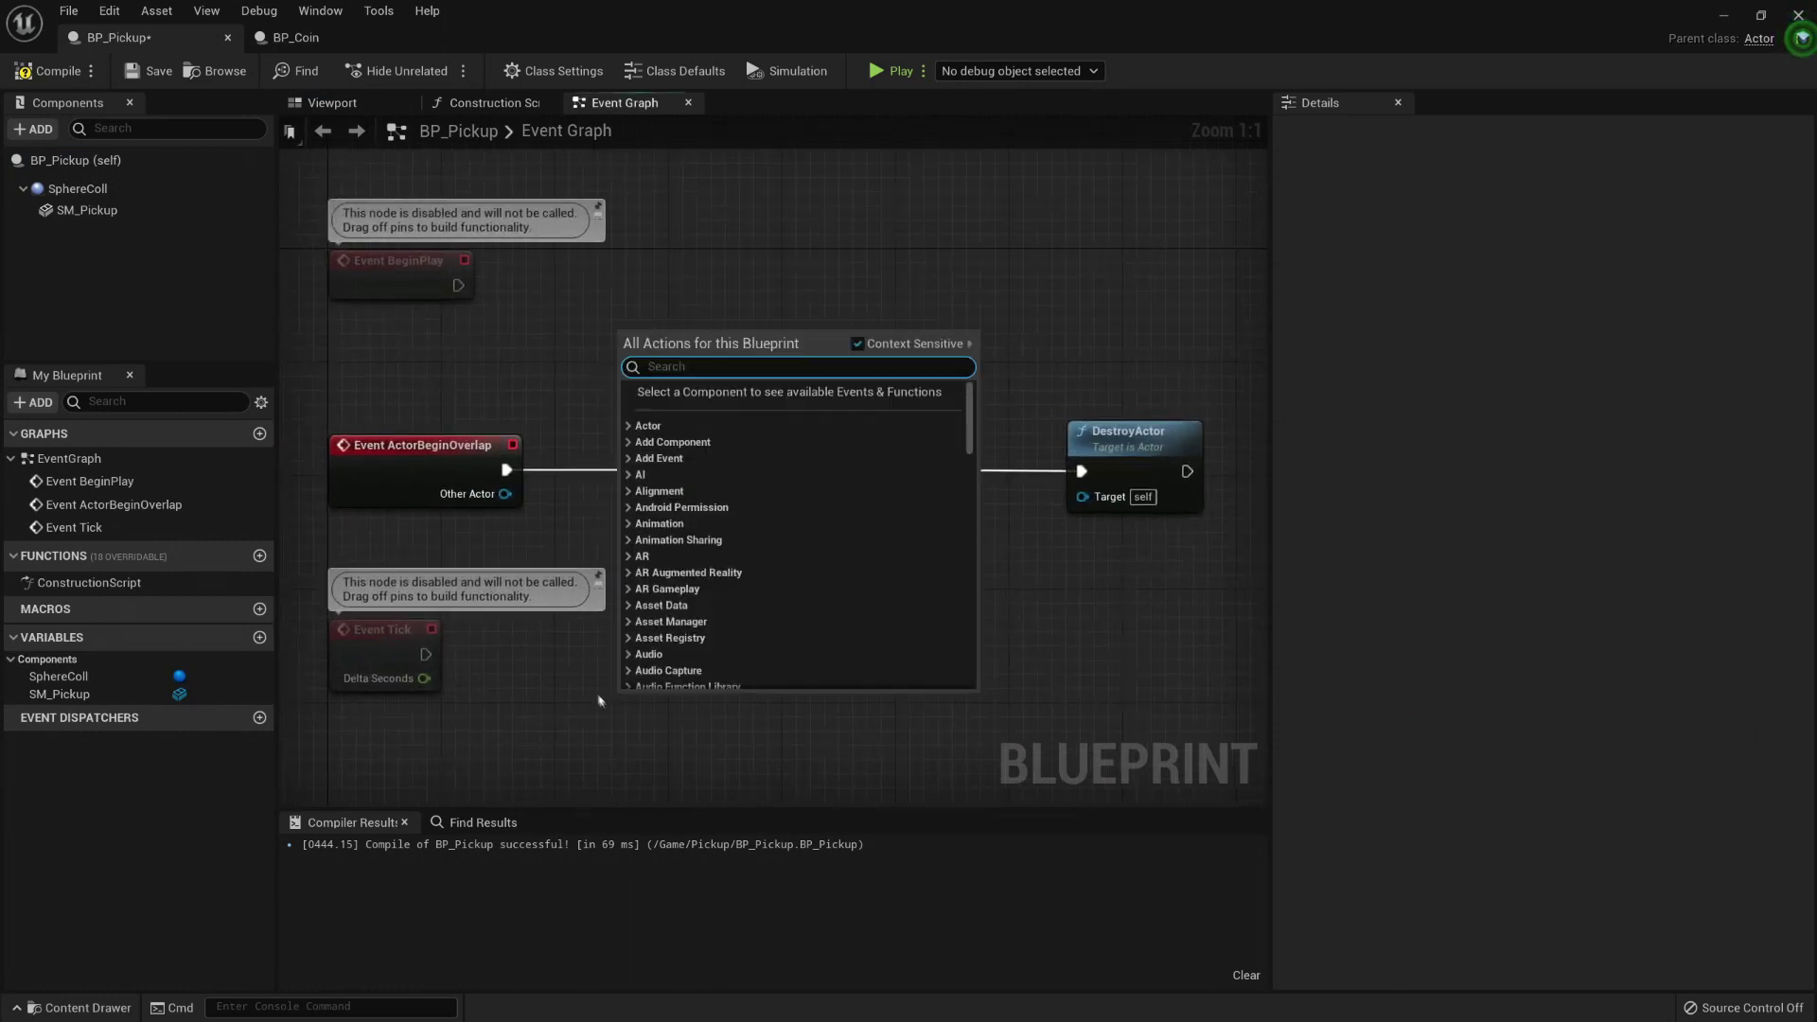
text(get actor)
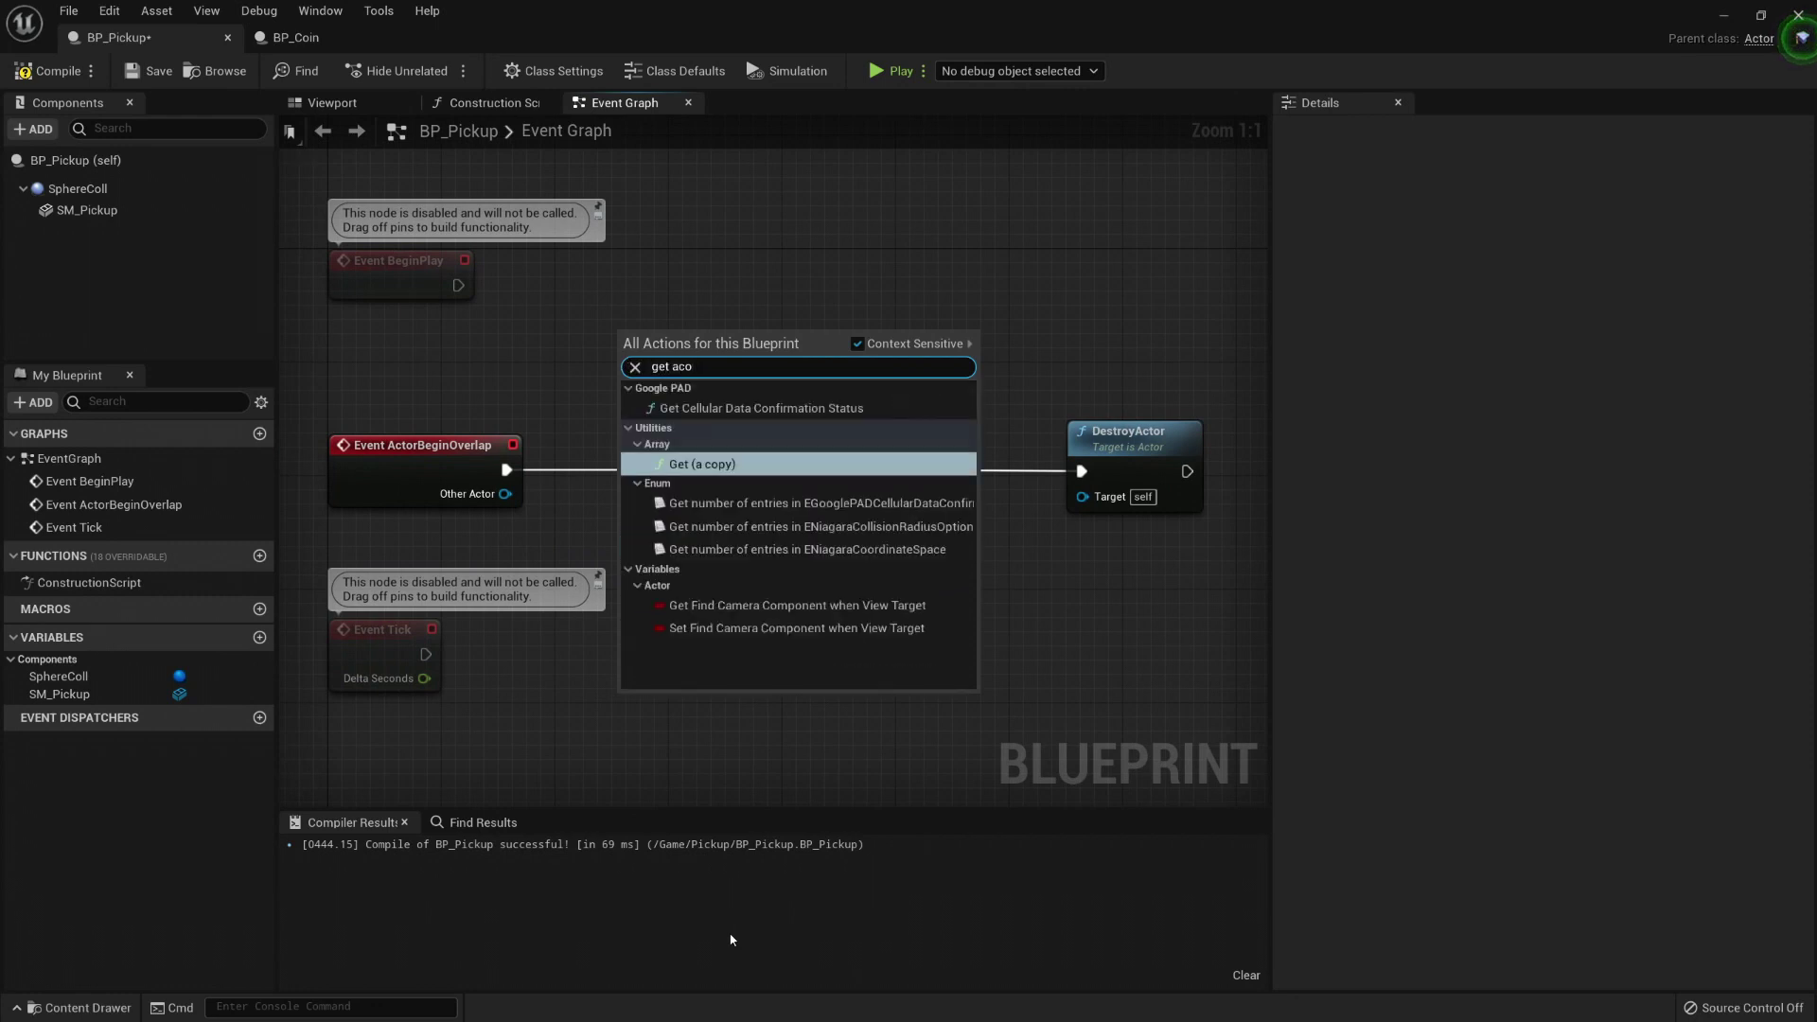
text( loc)
key(Return)
drag(796, 740, 739, 555)
drag(686, 701, 643, 616)
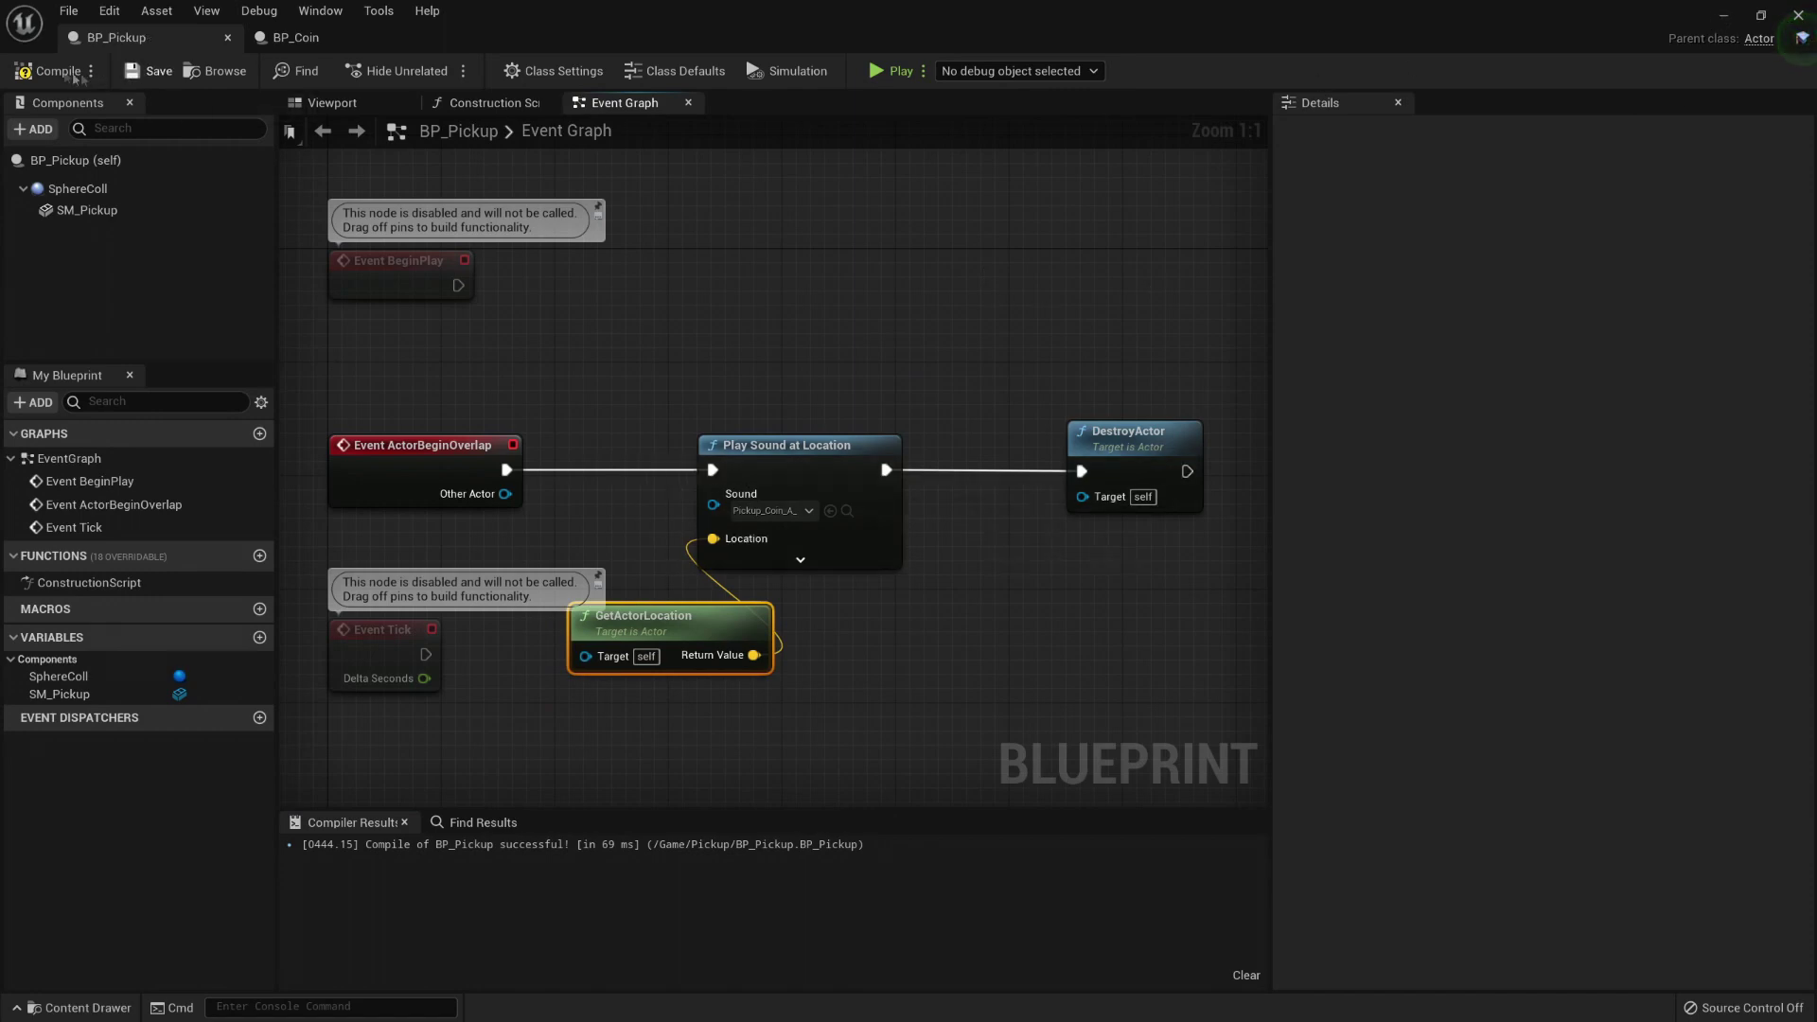
Step: Place a BP_Pickup actor from the Pickup content folder in the level beside the coin
click(1723, 14)
click(81, 1006)
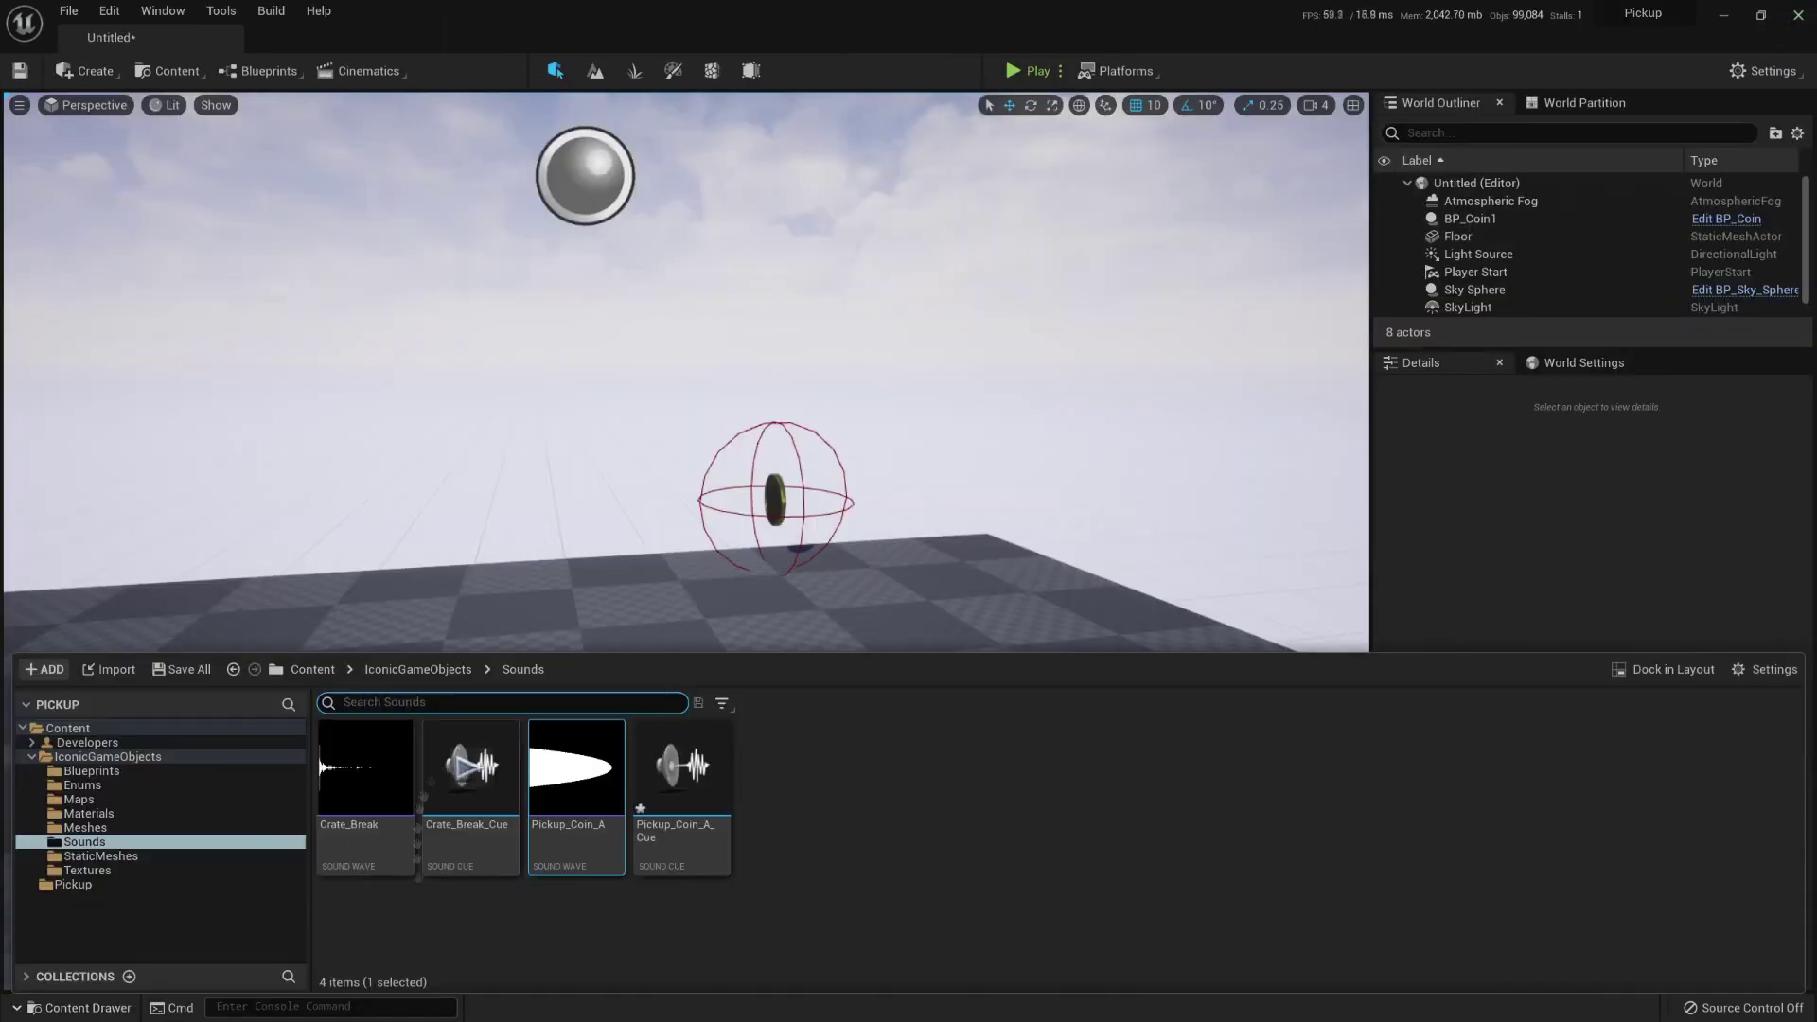
click(104, 771)
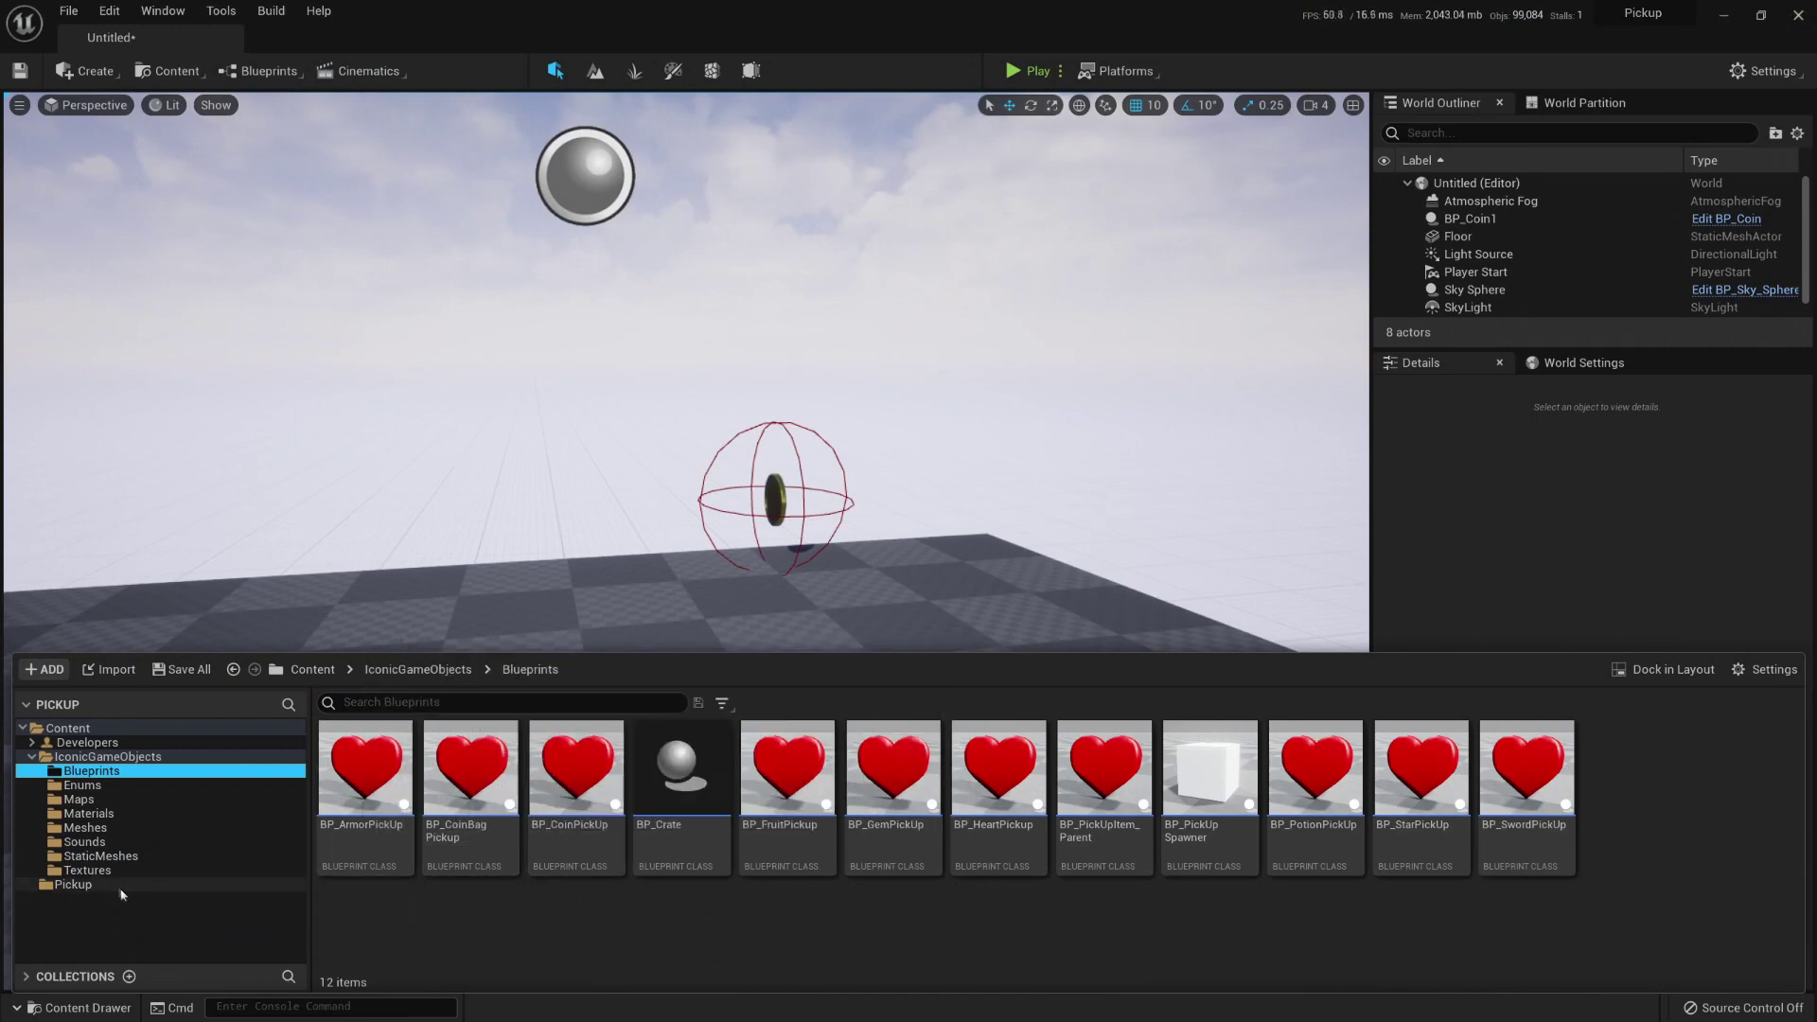
click(76, 884)
drag(443, 811, 473, 518)
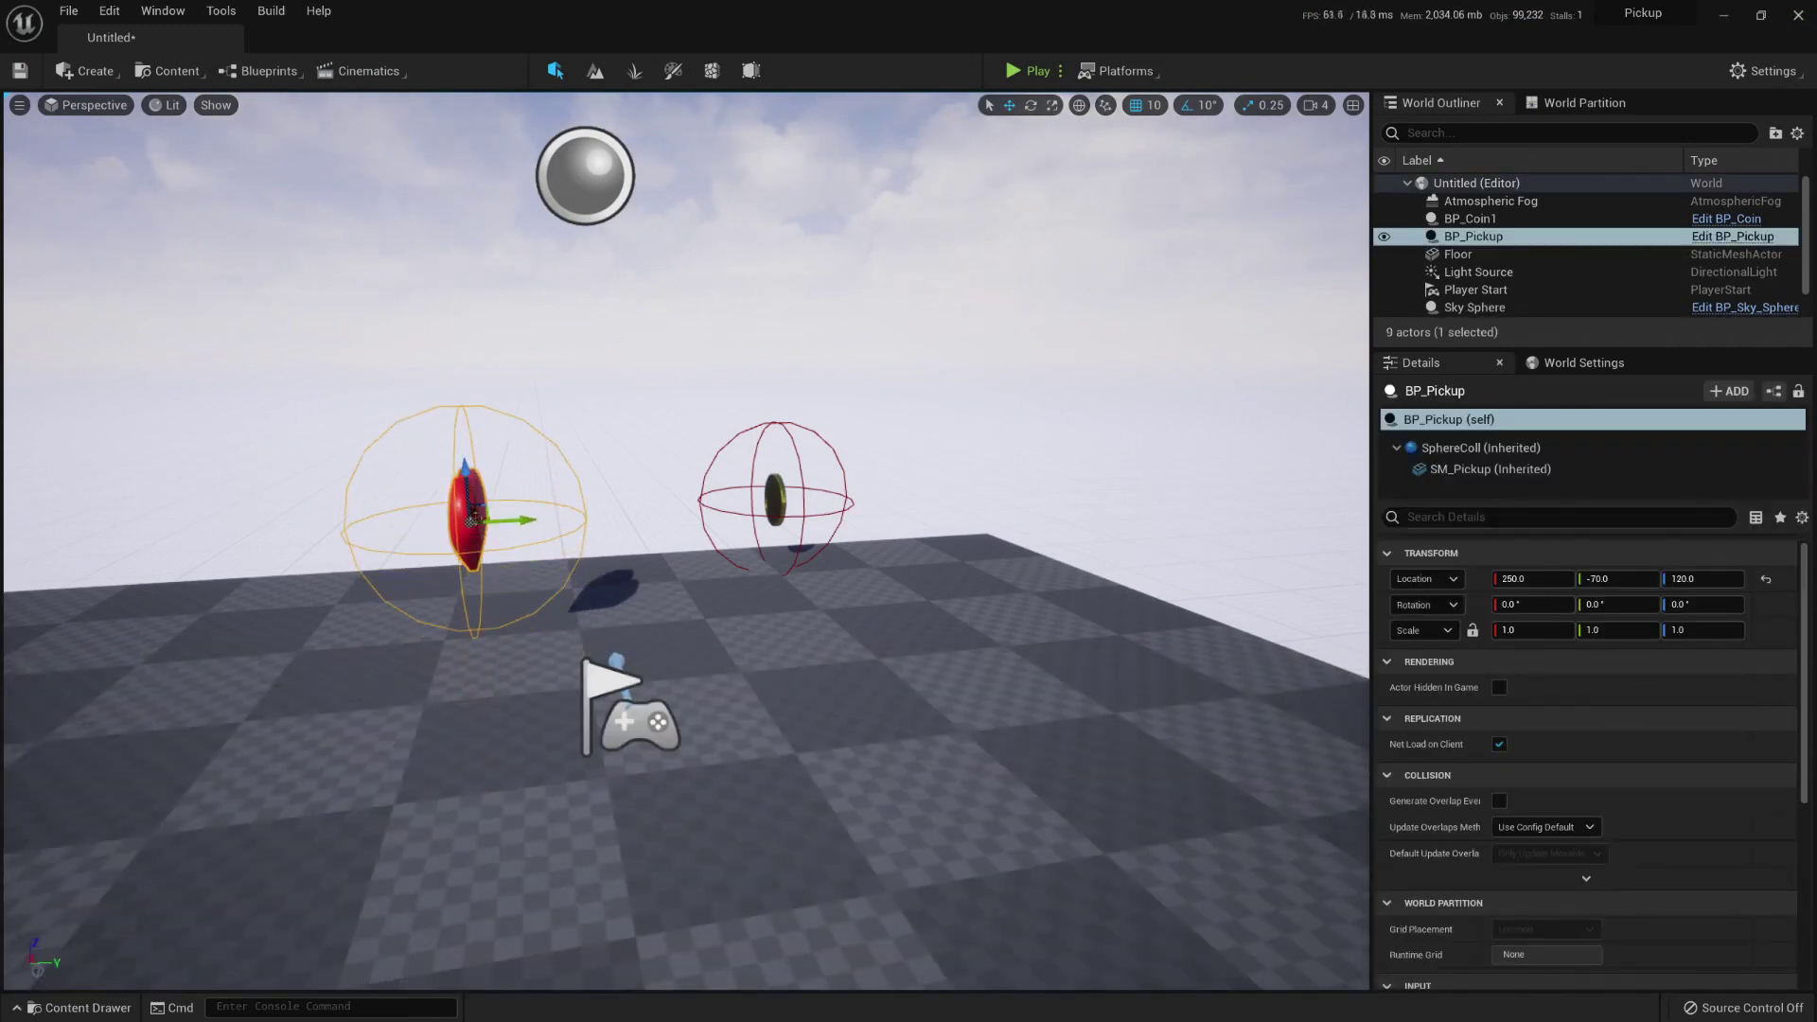
Step: Open the BP_Coin Blueprint from the Pickup folder to check it, and return to the level editor
click(66, 1006)
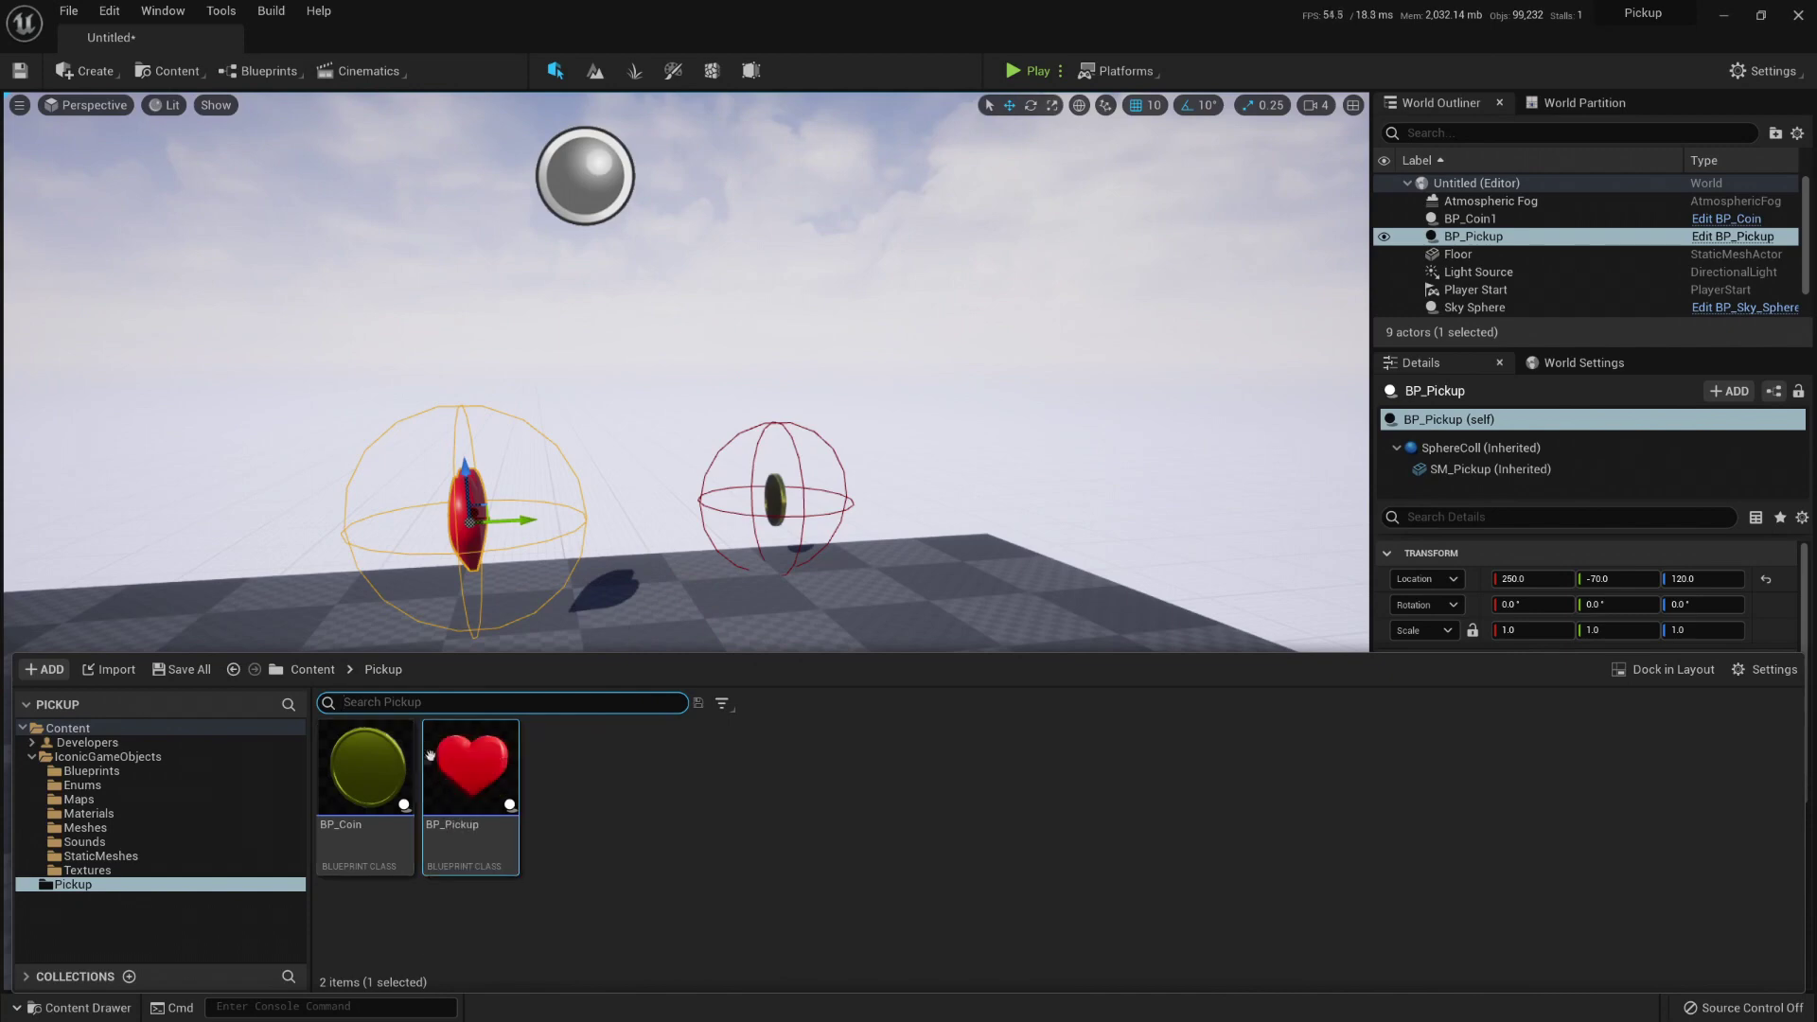
double_click(365, 757)
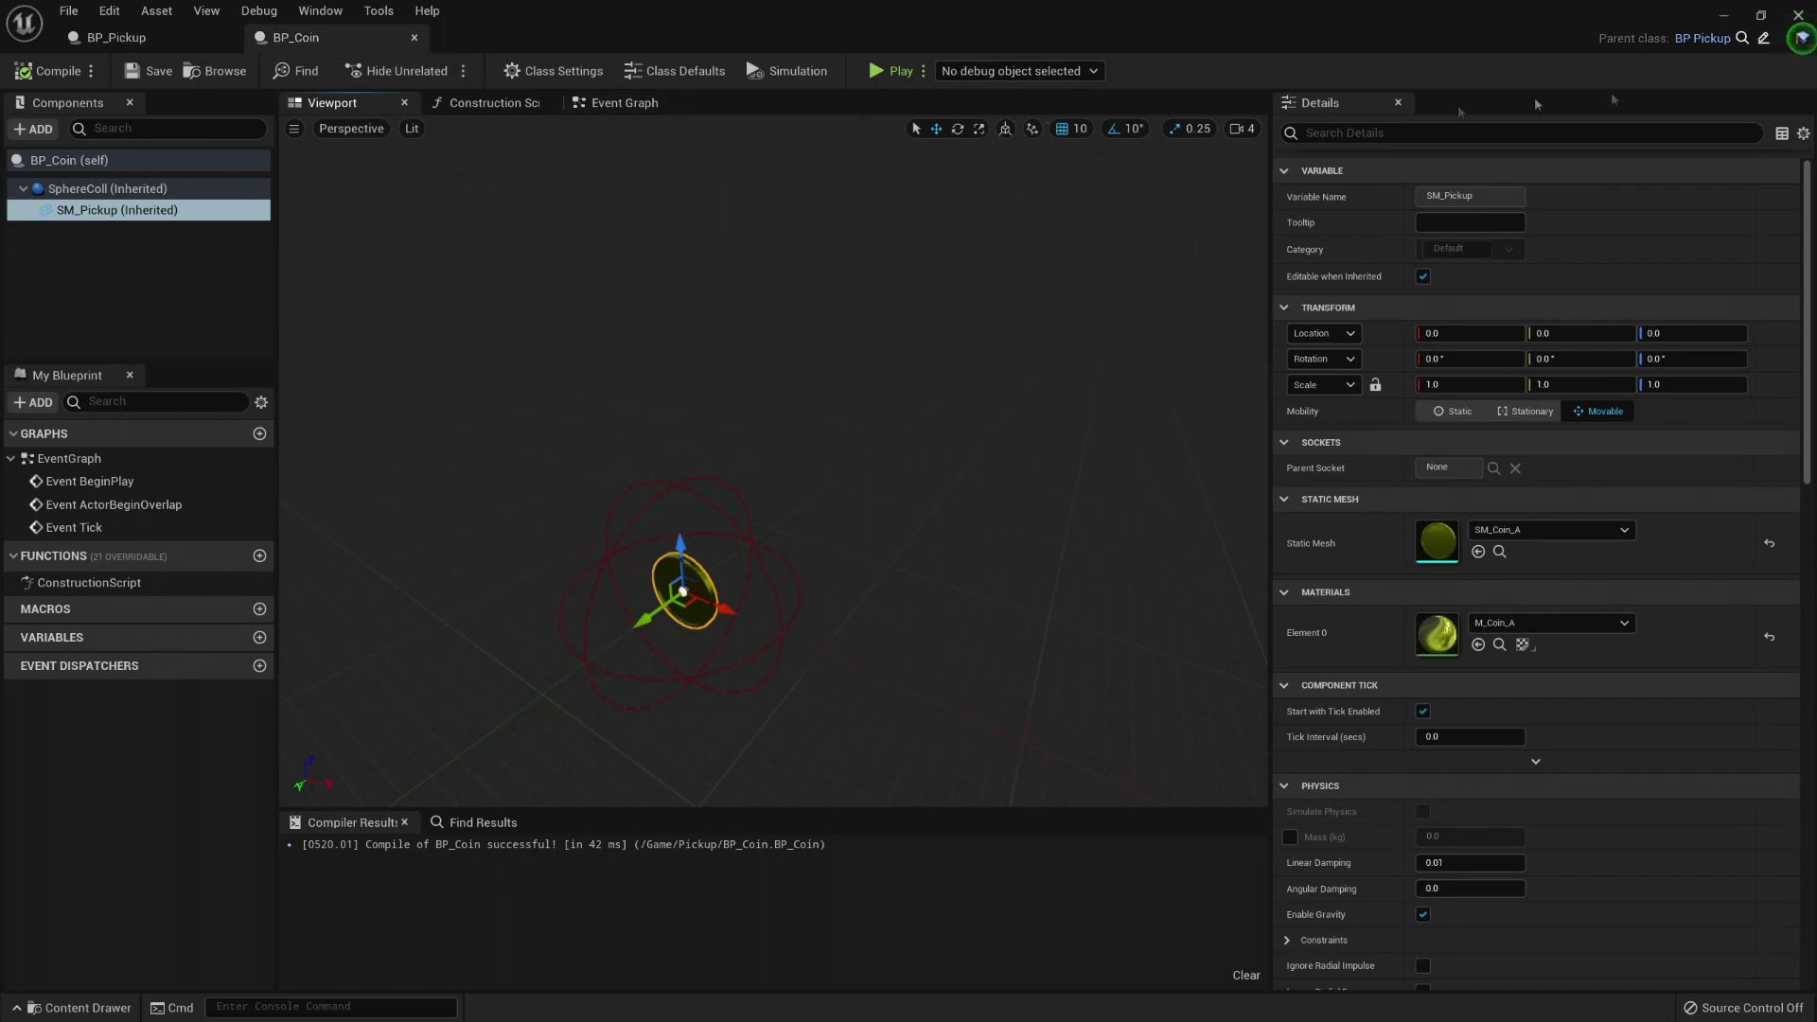
click(1800, 38)
Step: Play-test the level by moving through the heart and coin pickups to check their sound and removal
click(1027, 71)
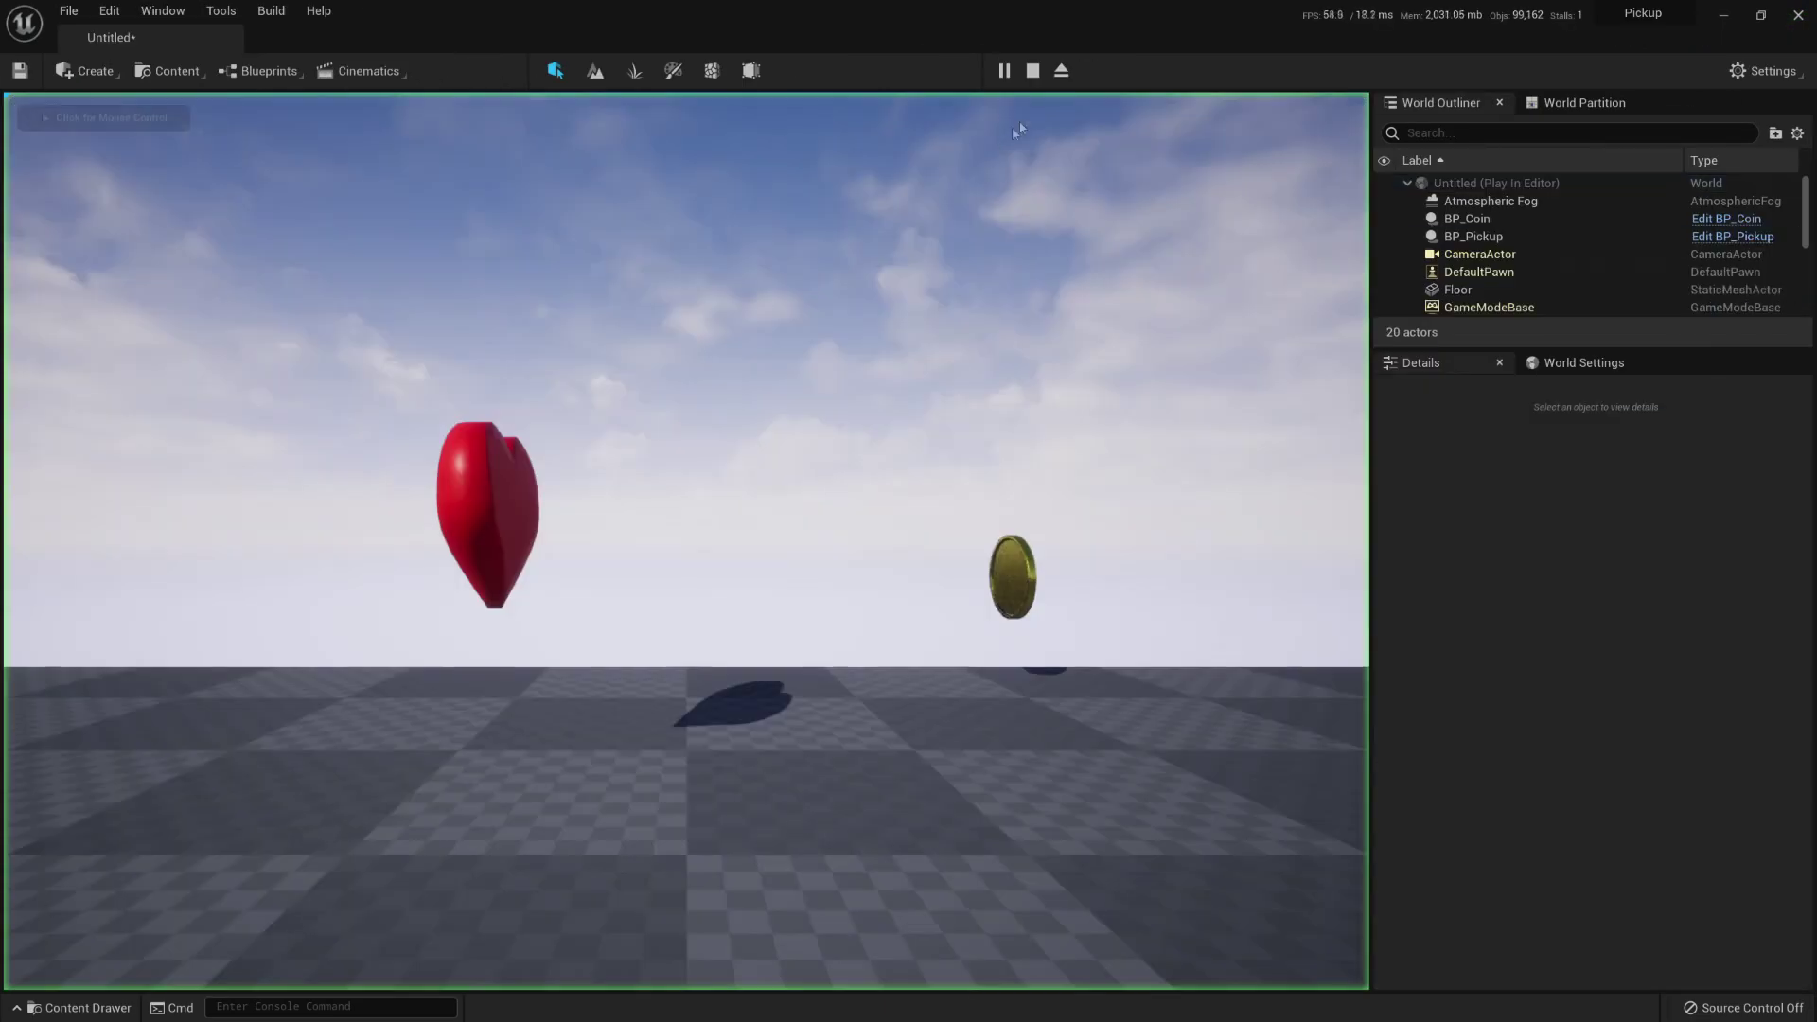
key(w)
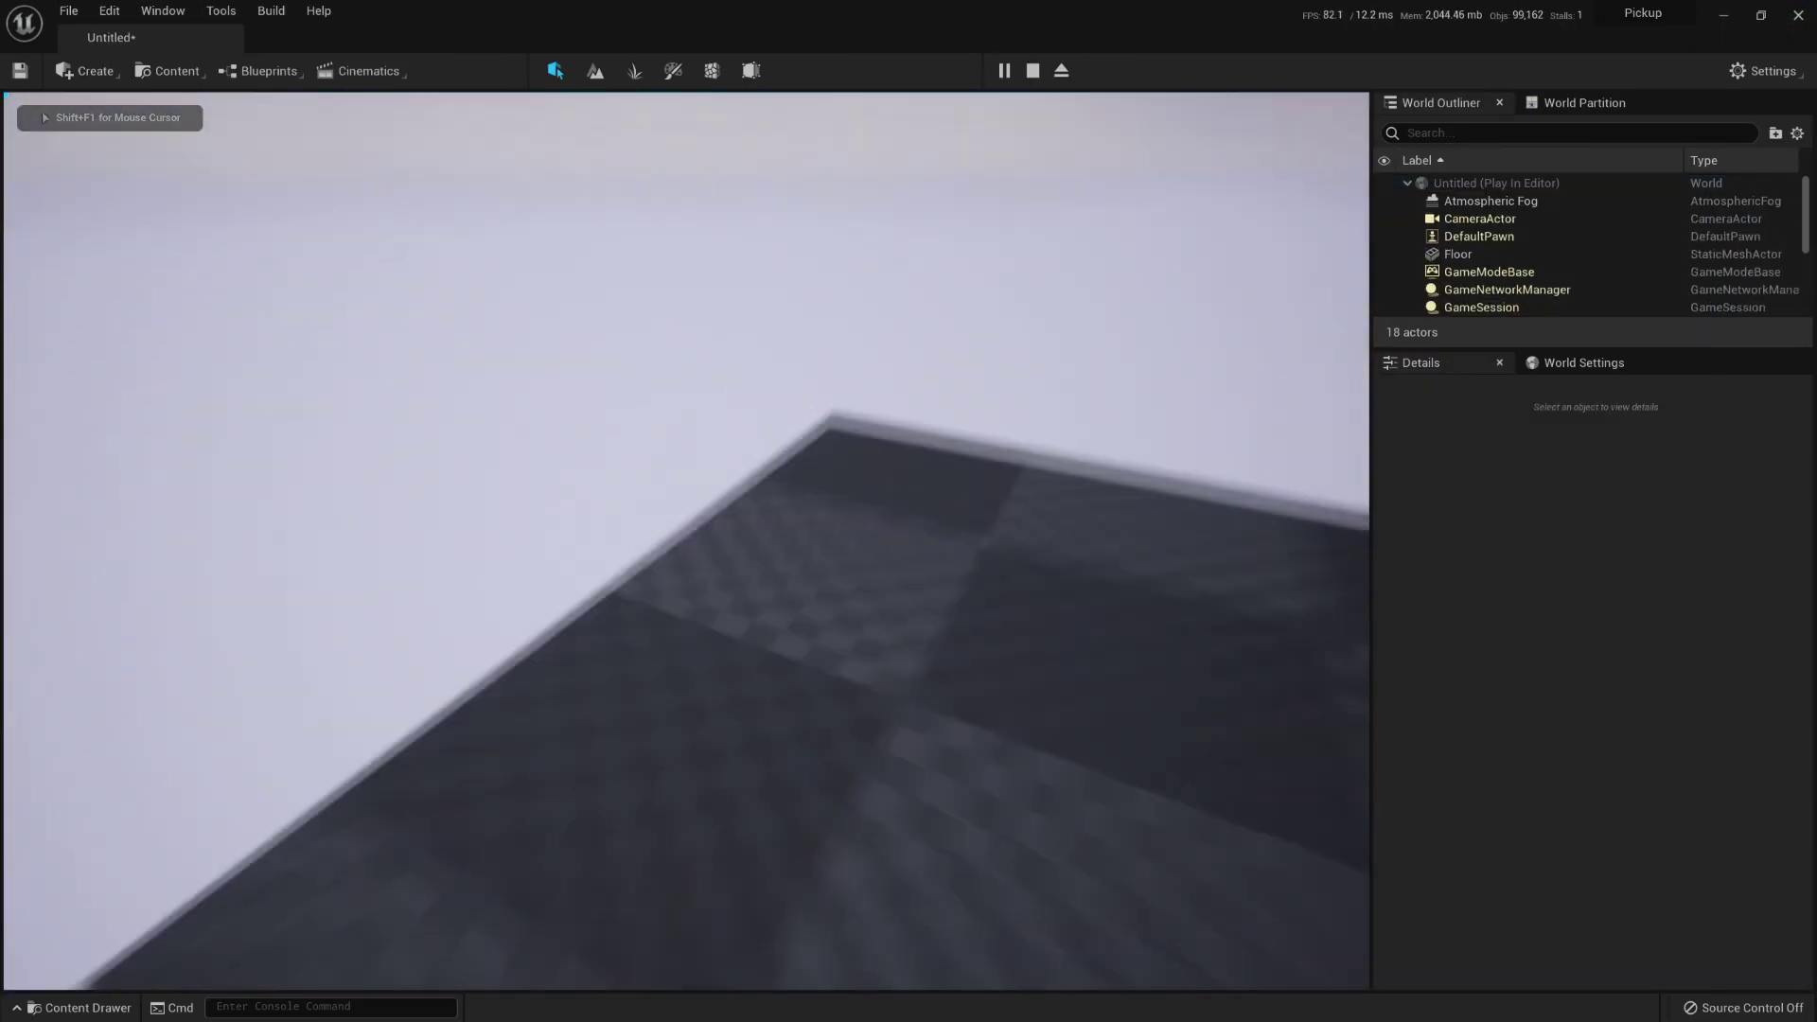
key(s)
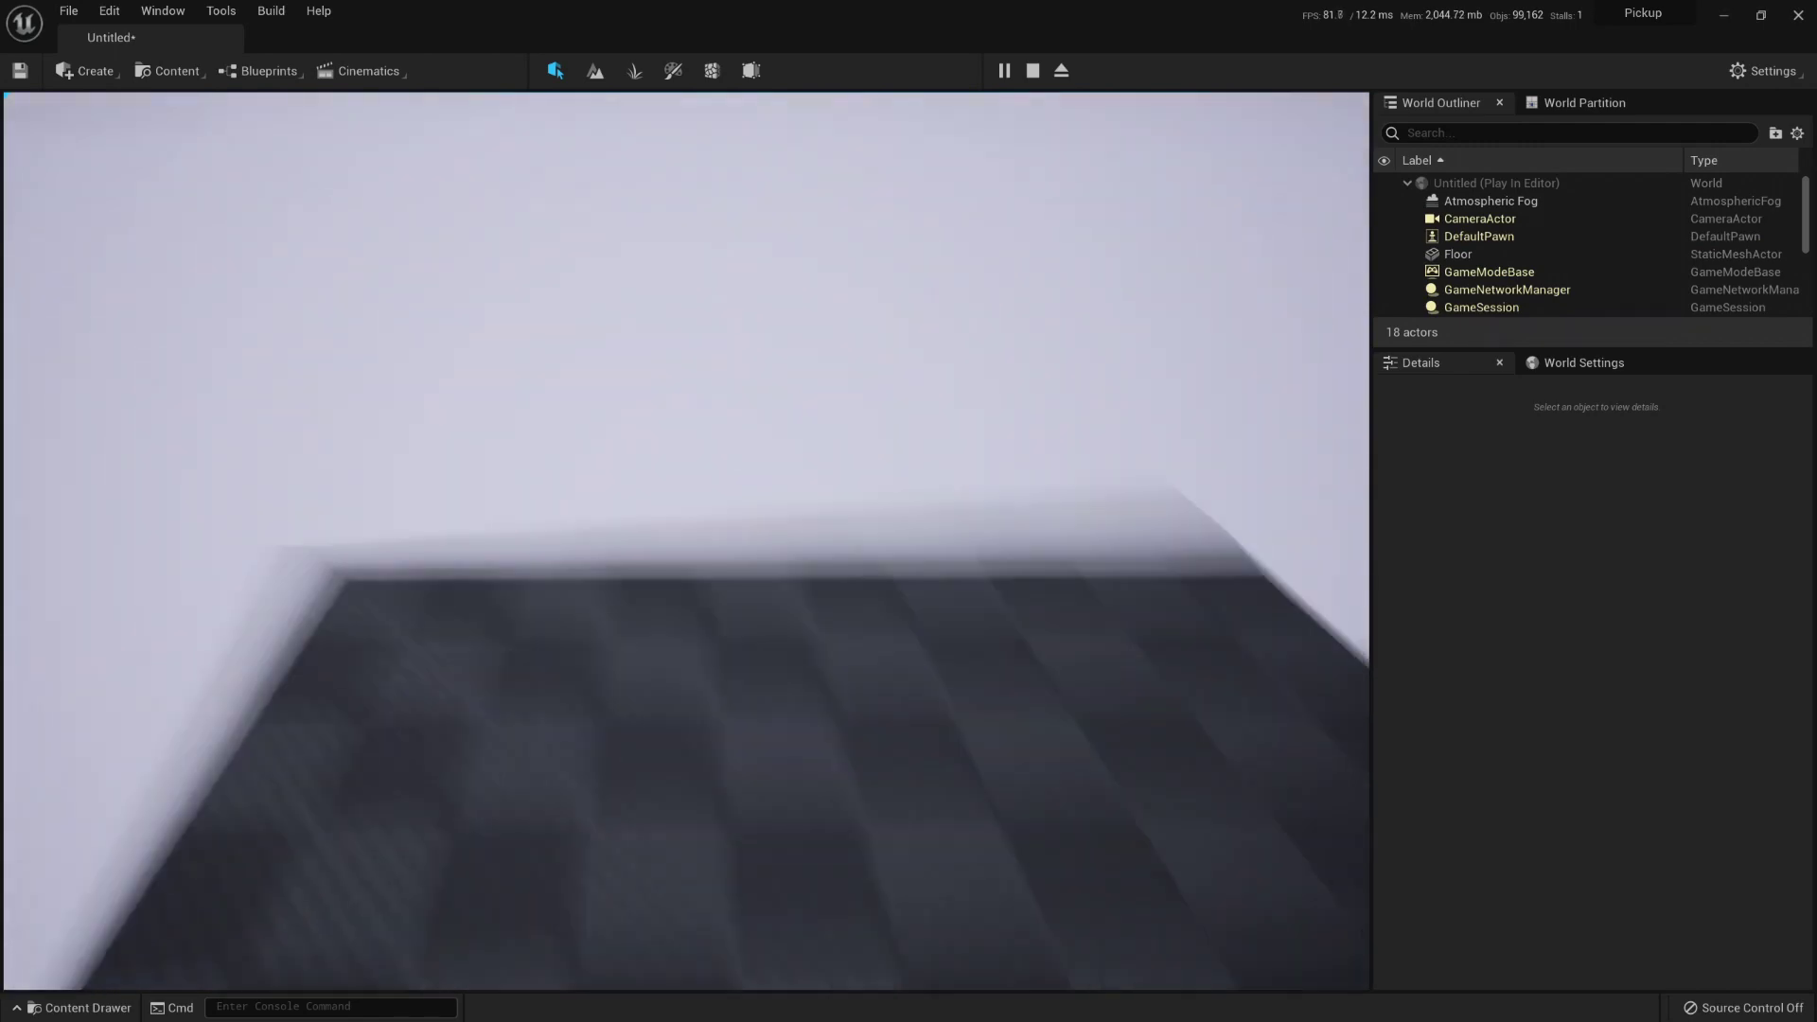
key(Escape)
key(w)
right_drag(805, 498, 452, 511)
key(d)
key(s)
Step: In BP_Pickup, promote the Sound input of Play Sound at Location to a variable named SoundToPlayWhenPickedUp
key(alt+Tab)
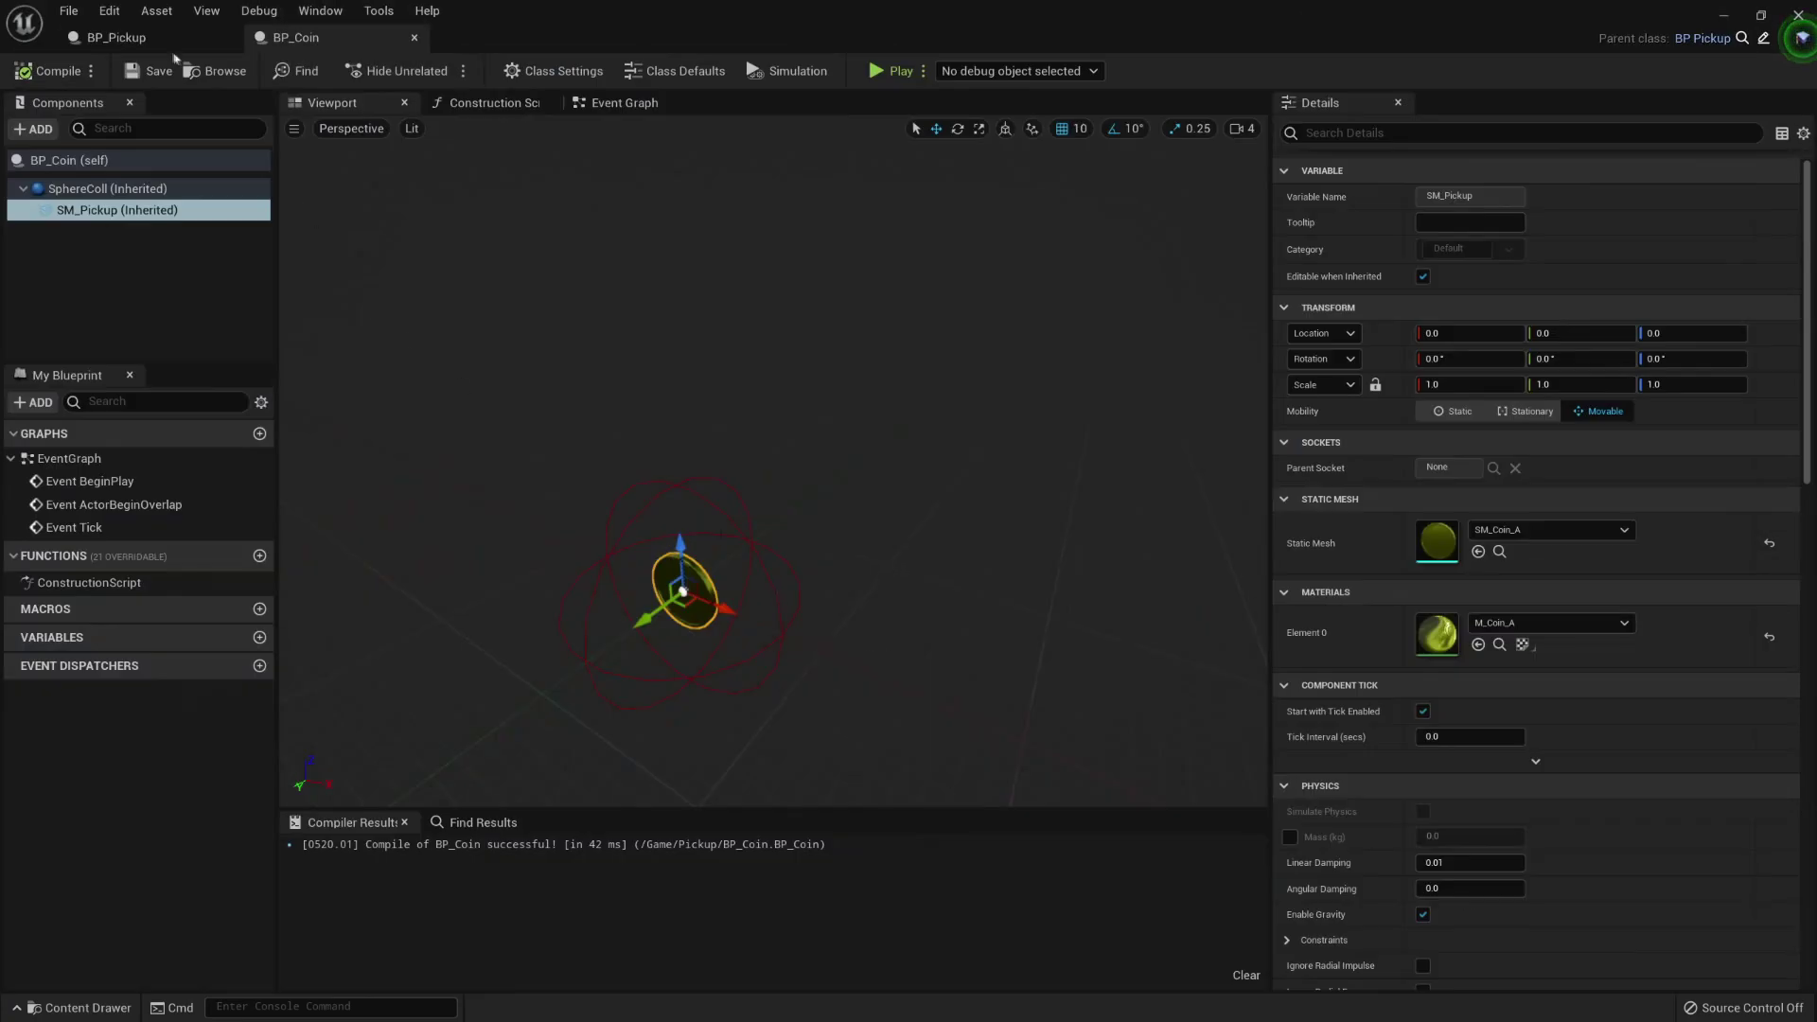
click(133, 37)
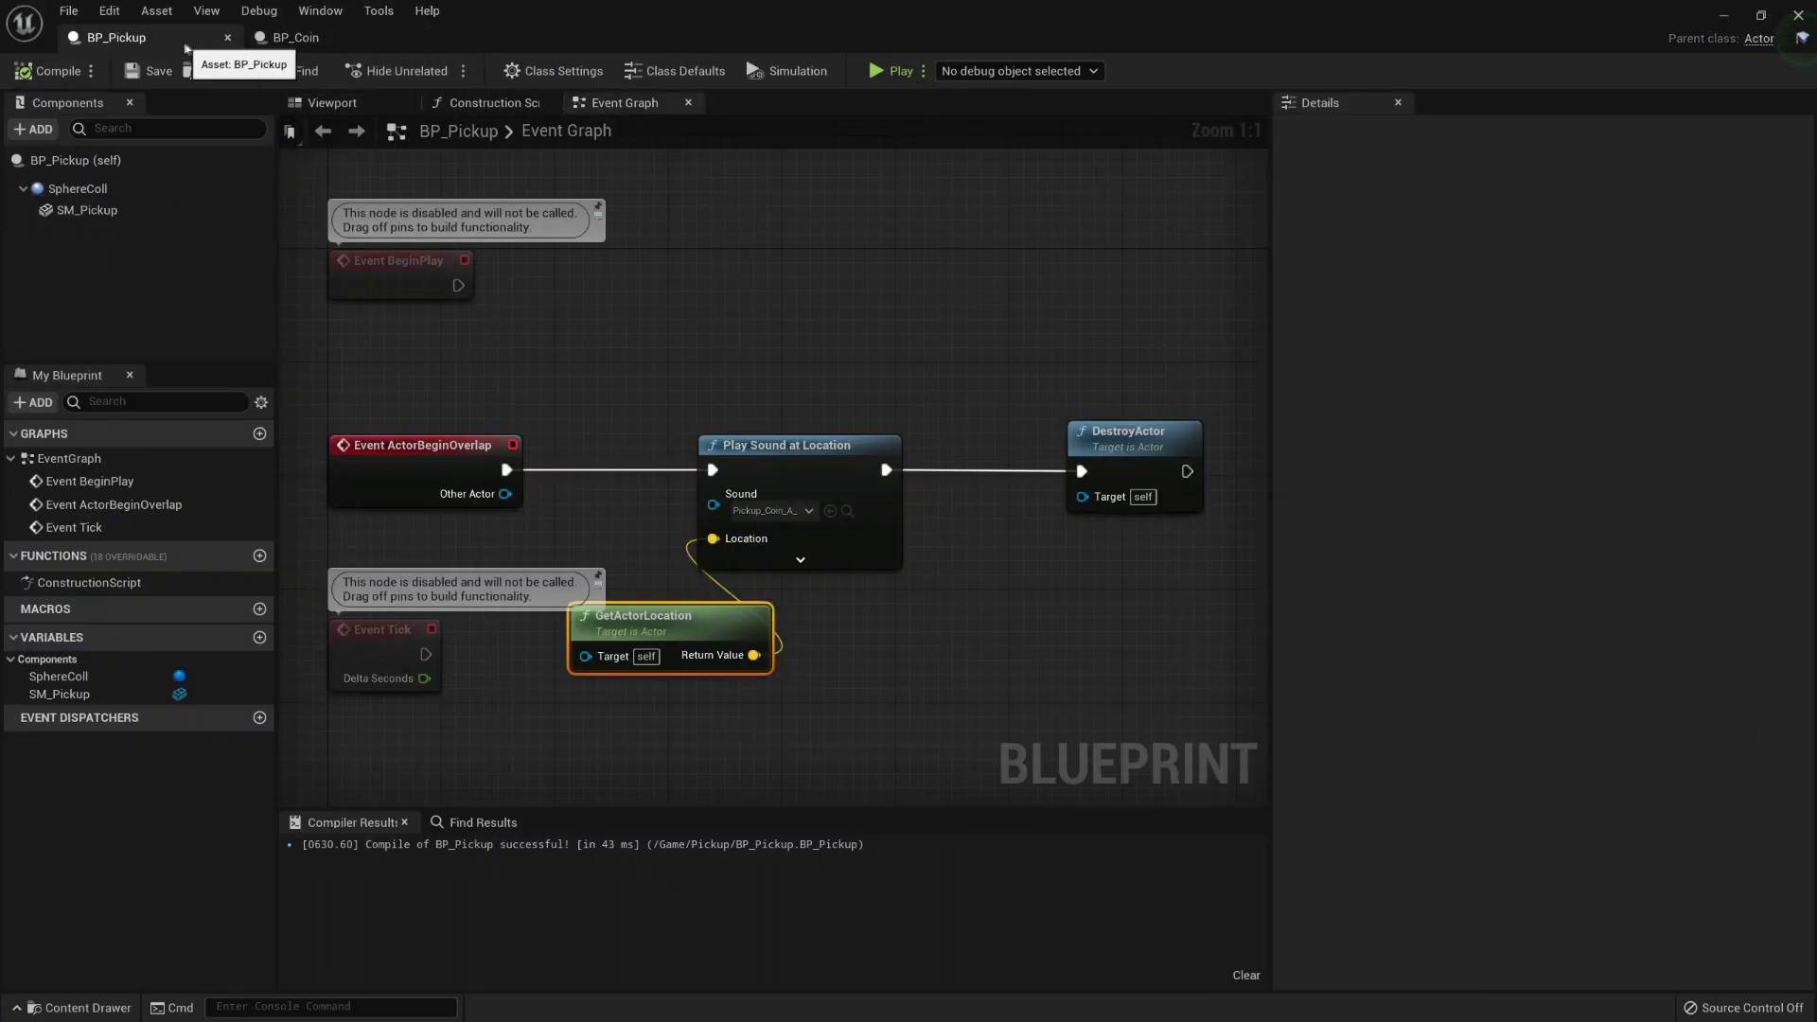
right_click(715, 504)
click(794, 541)
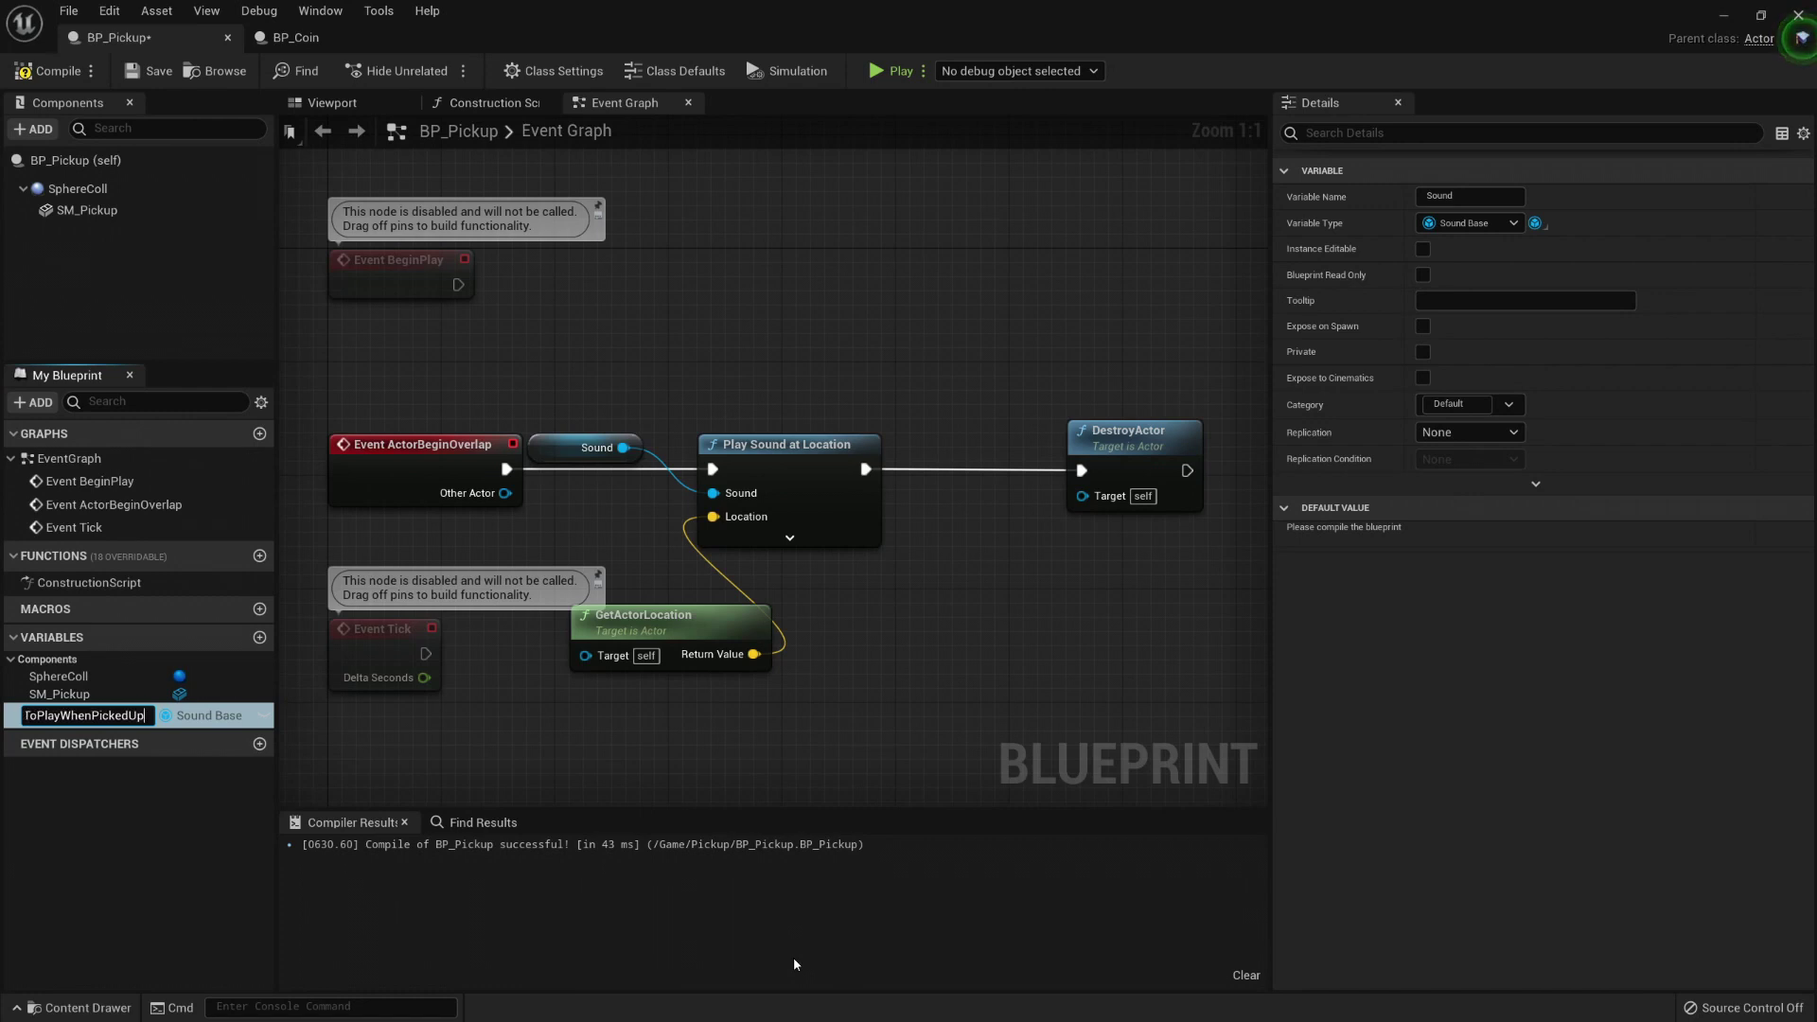
key(Return)
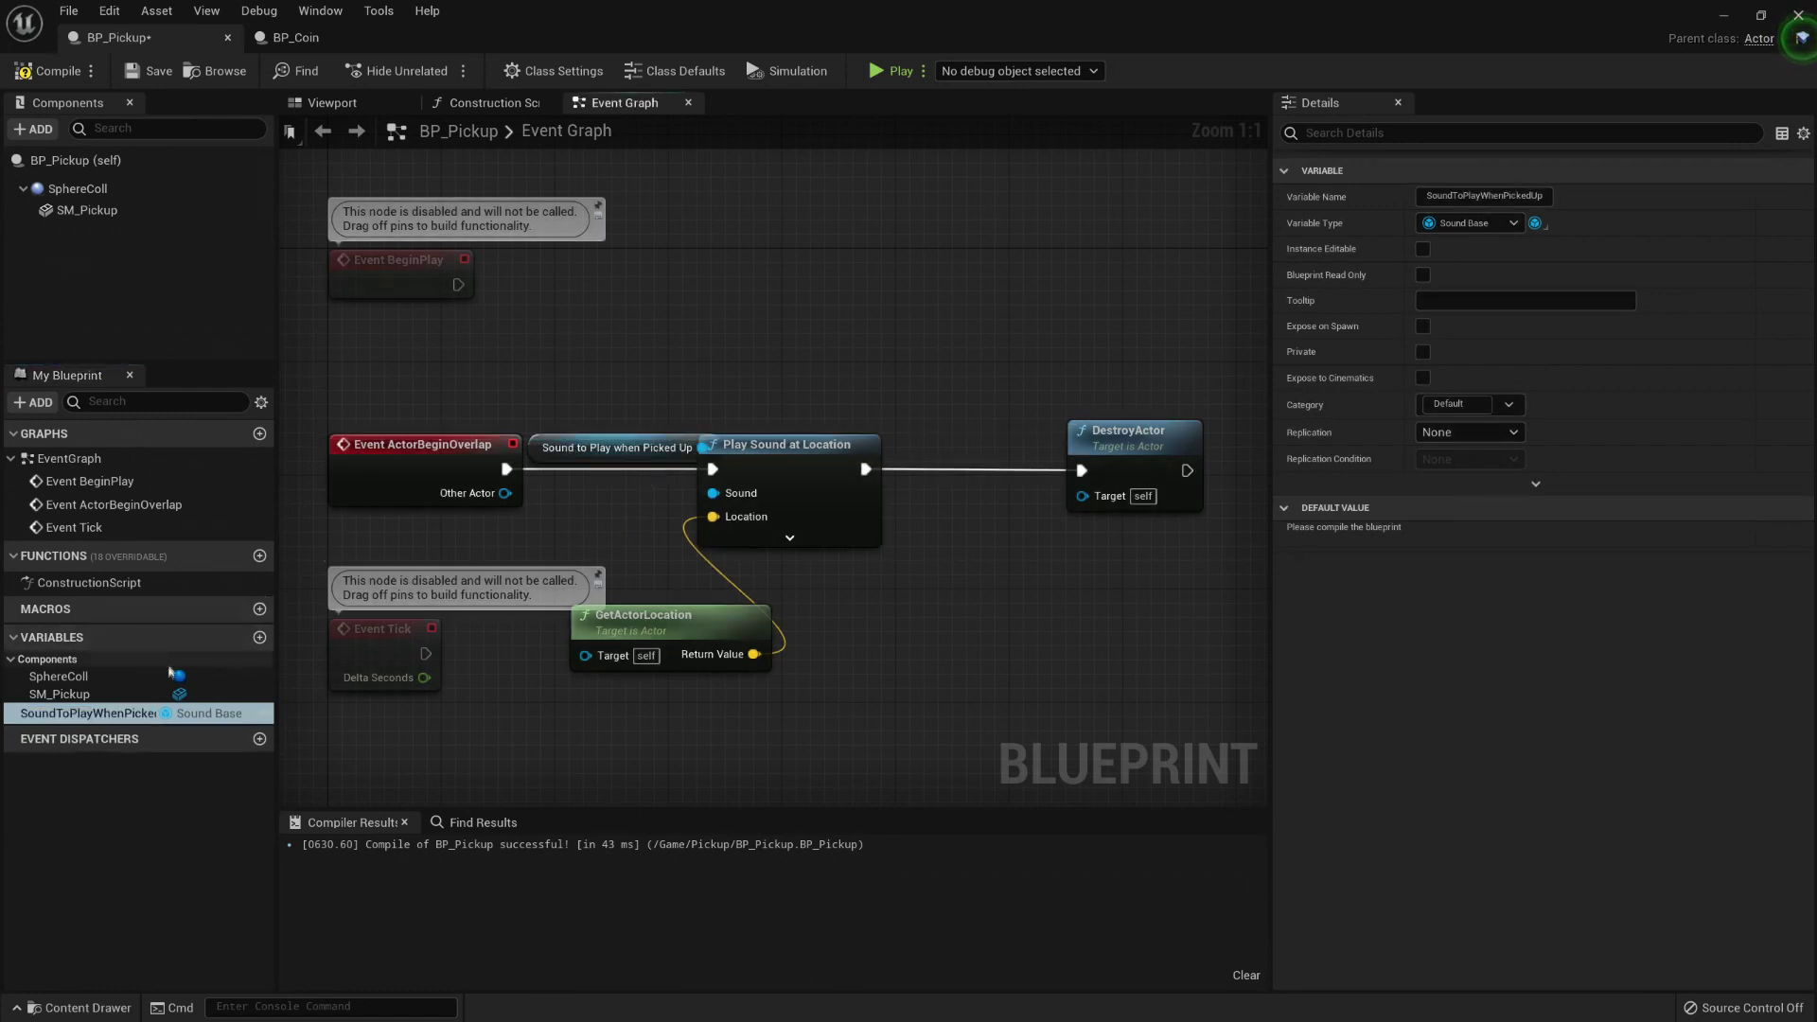
Step: Rename the SoundToPlayWhenPickedUp variable as Sound
click(114, 721)
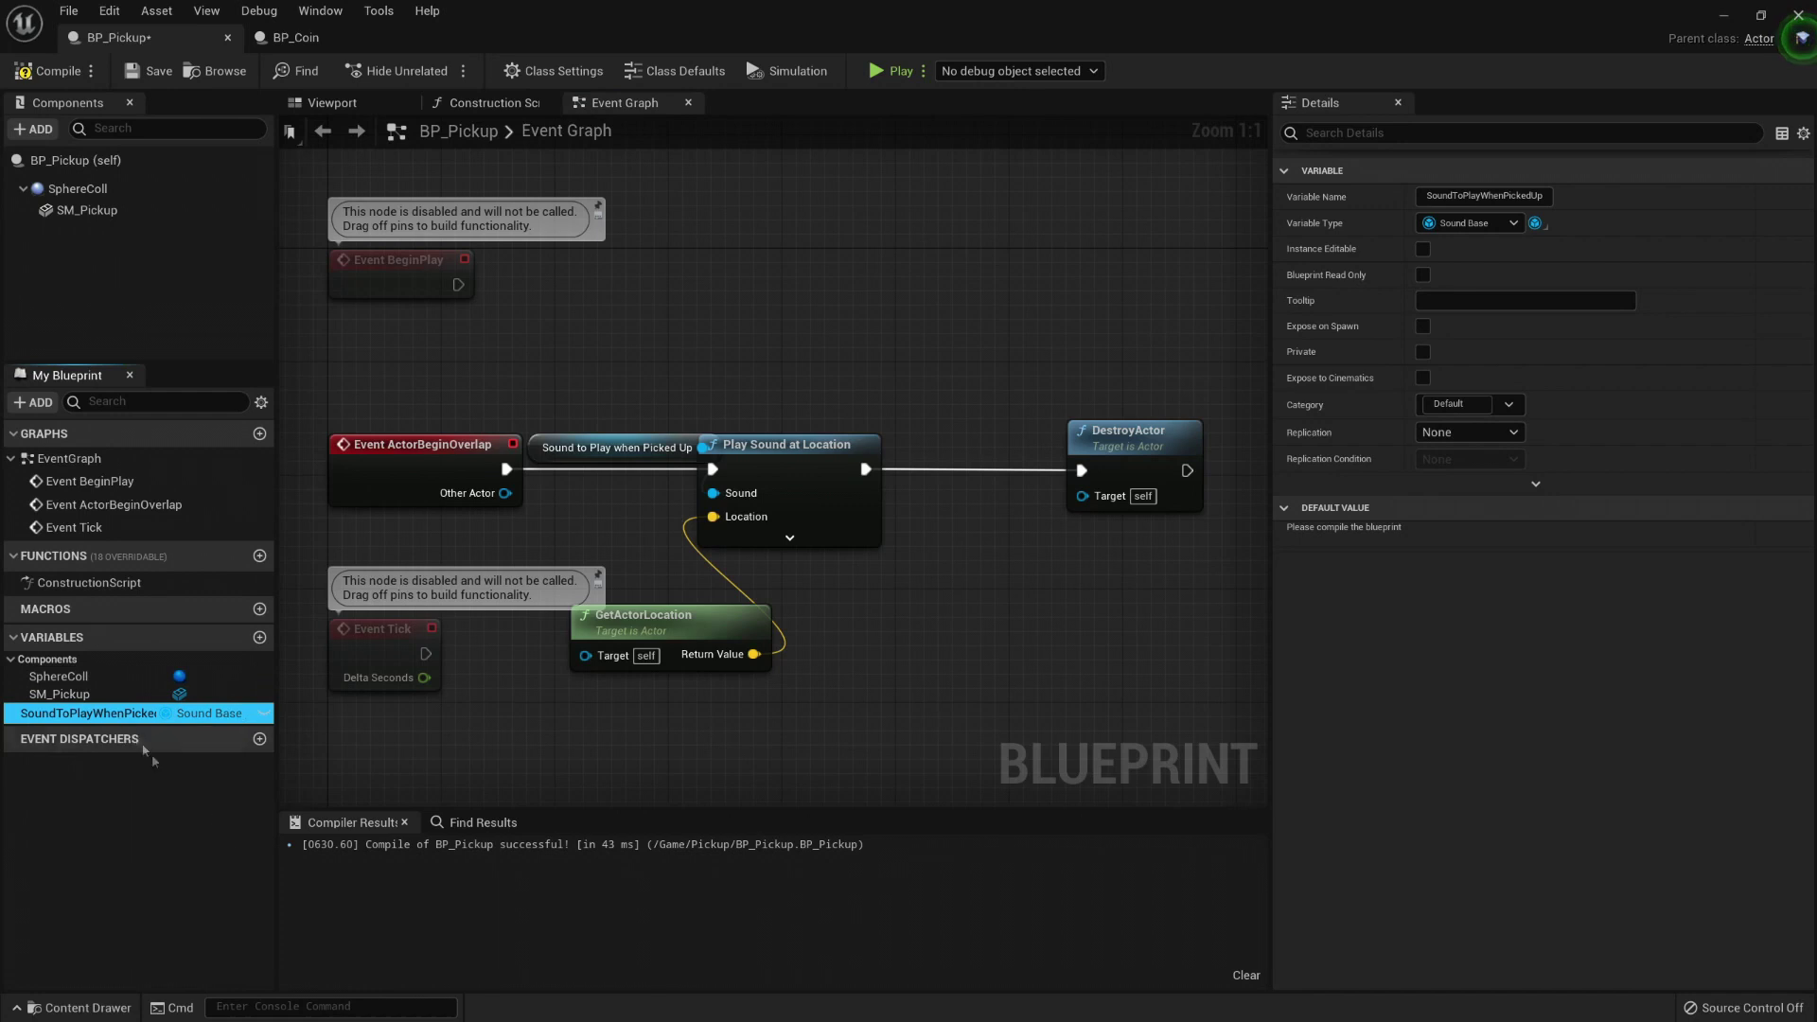
text(Soun)
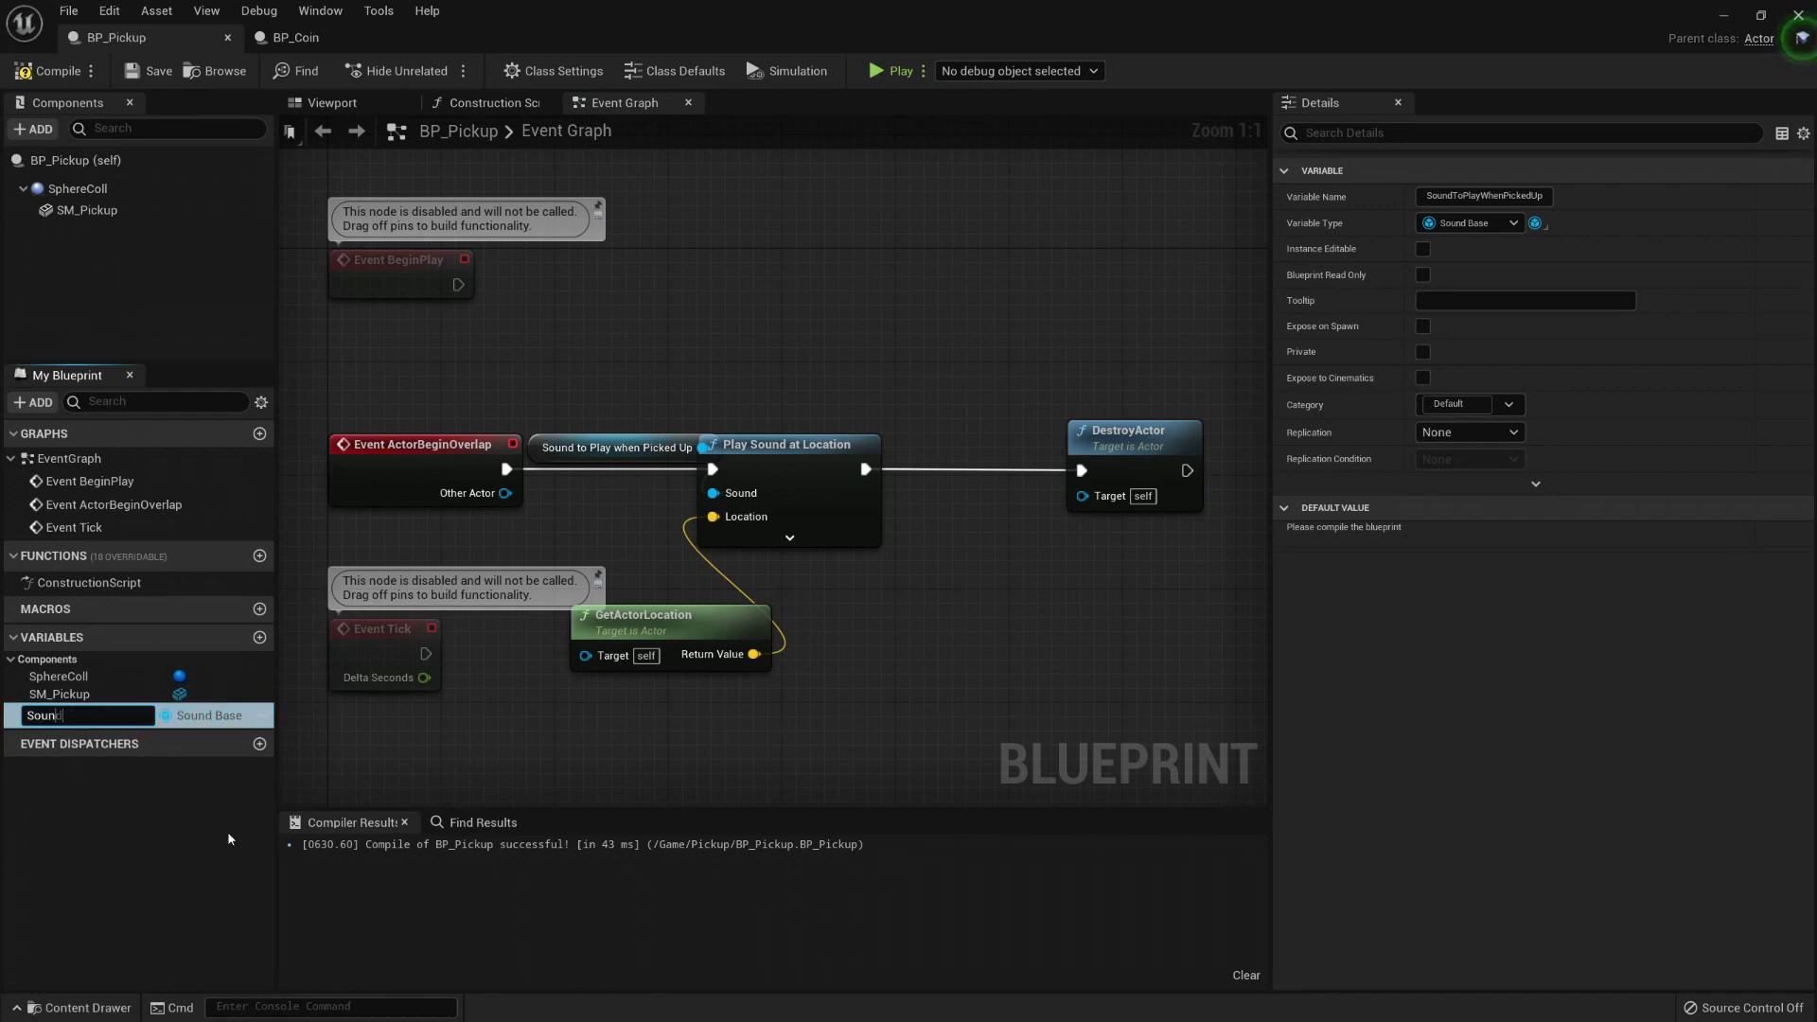
text(d)
key(Return)
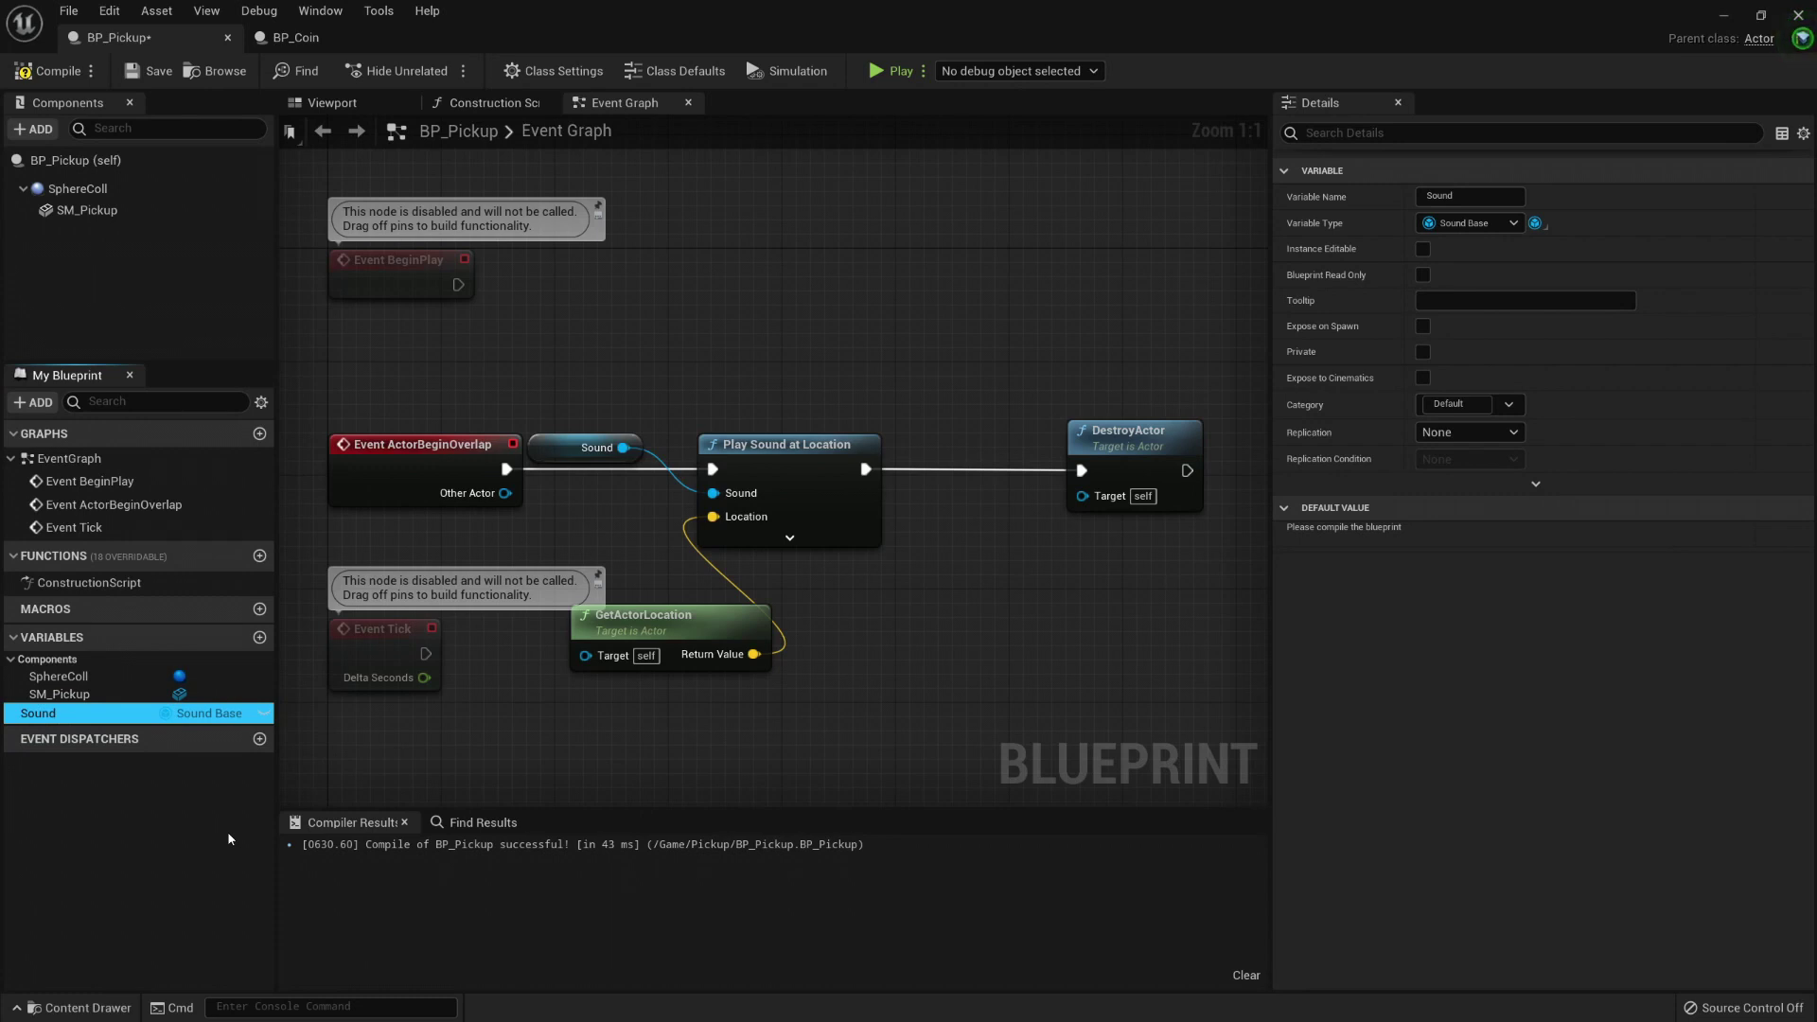
Step: Find the references of the Sound variable and locate its Get Sound node in the Event Graph
right_click(111, 713)
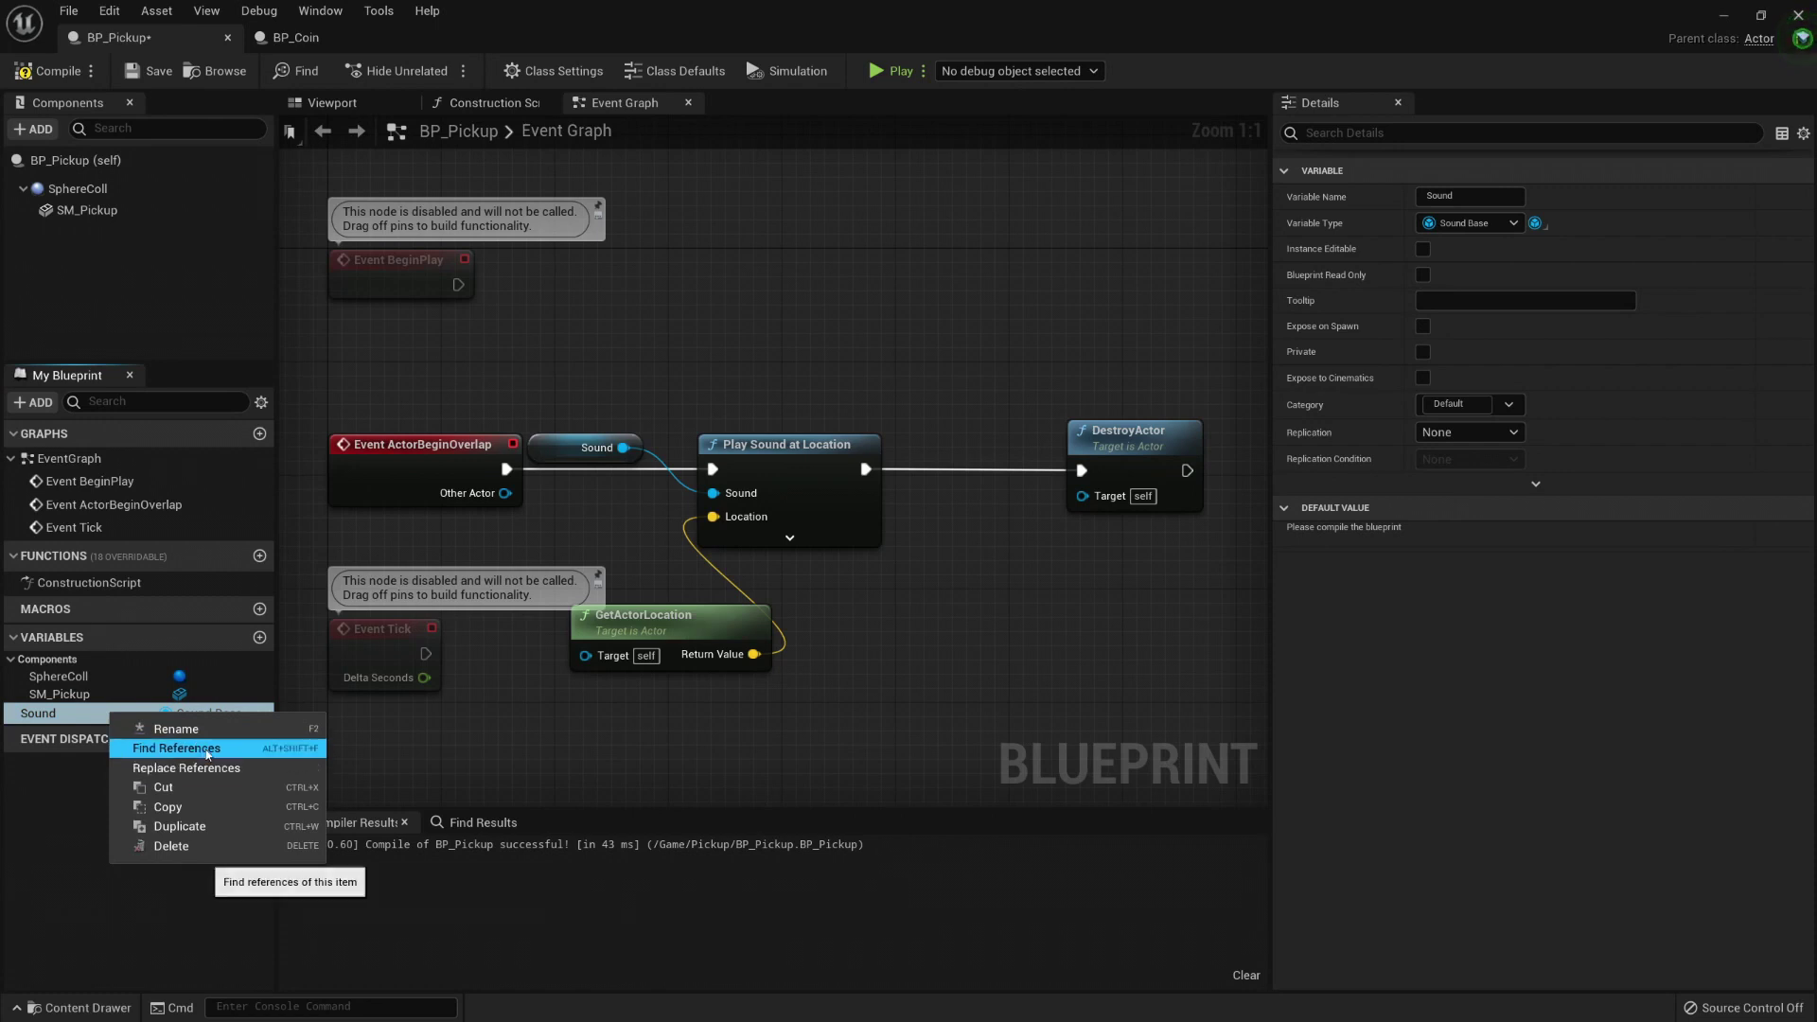
click(176, 748)
click(364, 882)
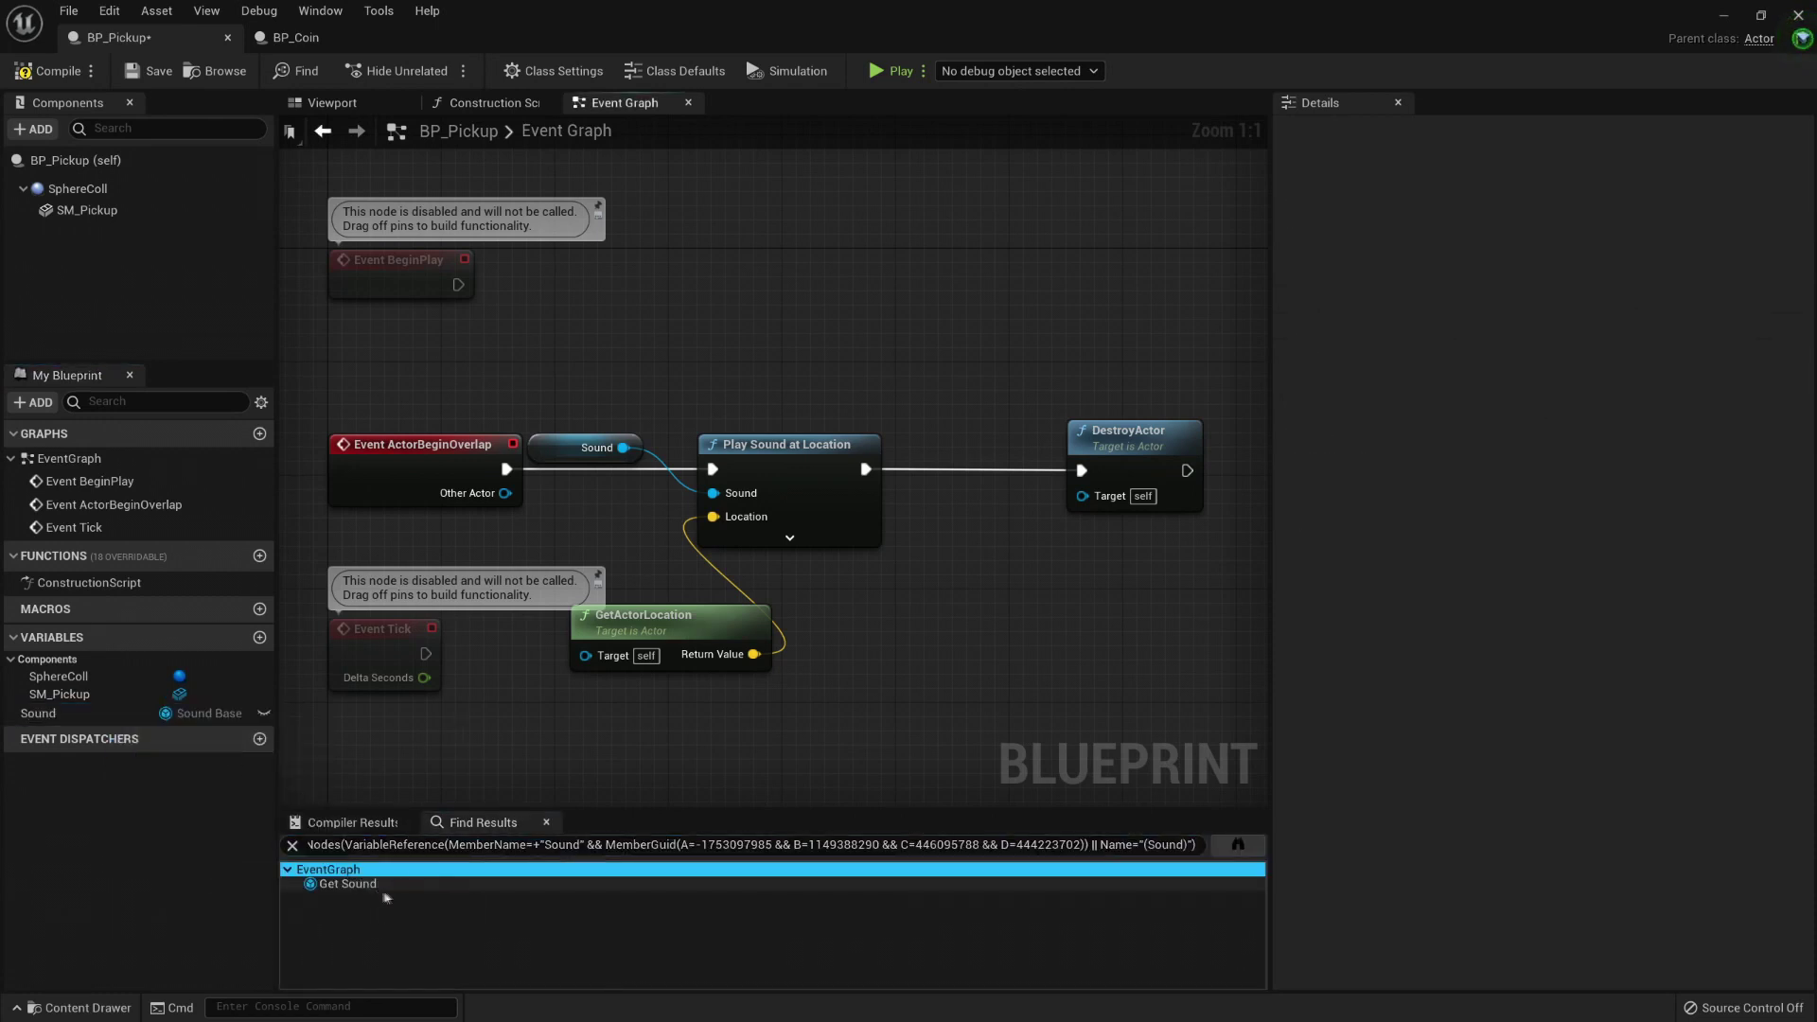
double_click(365, 883)
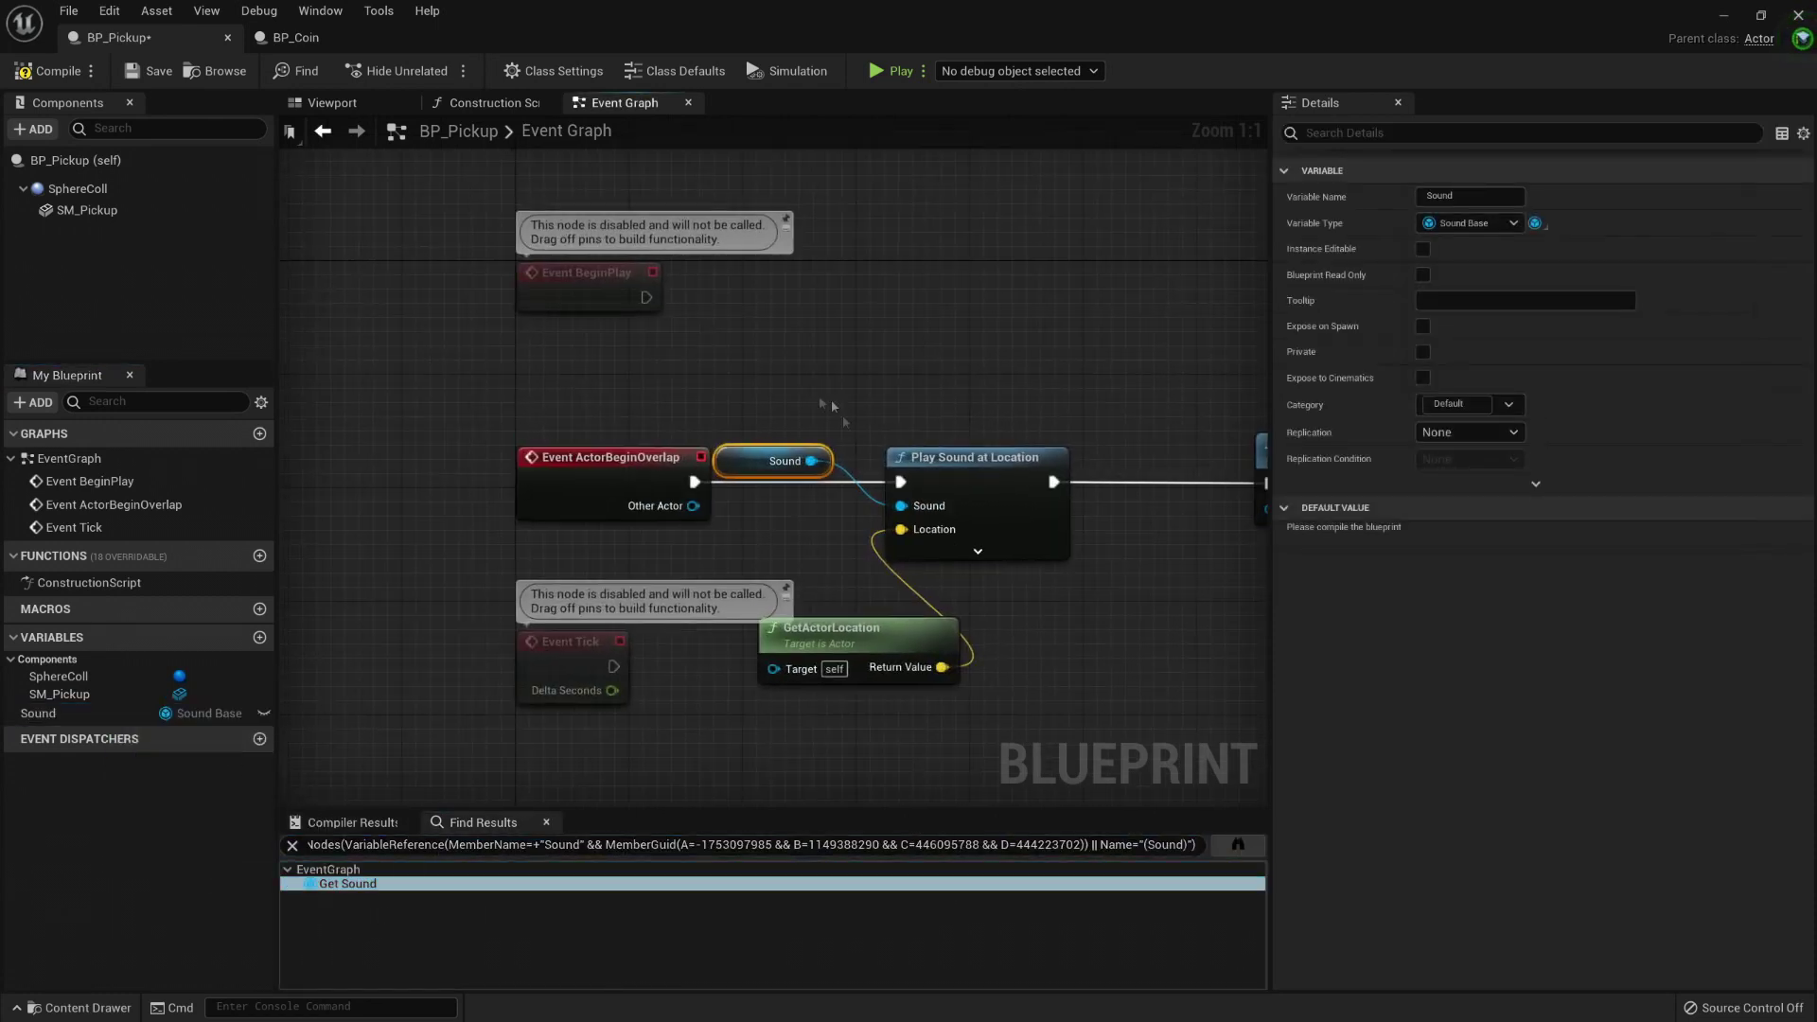
click(607, 473)
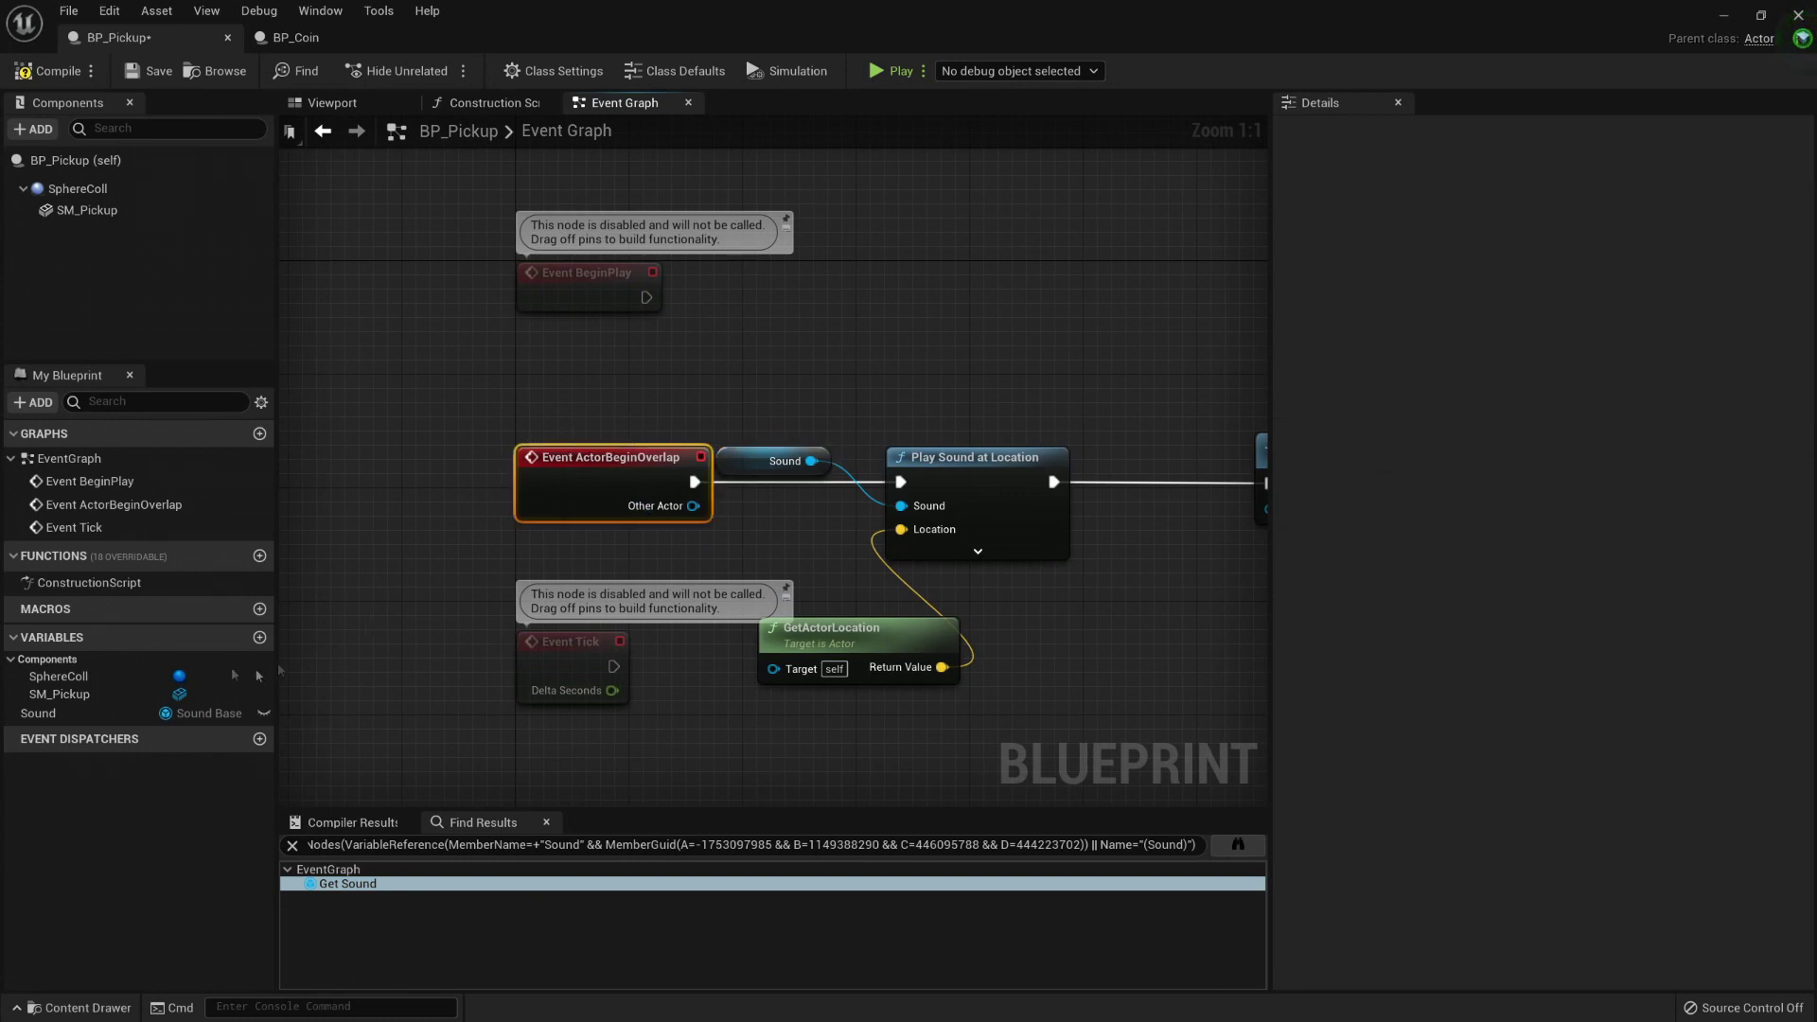
Step: Rename the Sound variable as SoundToPlayWhenPickedUp
click(67, 715)
key(F2)
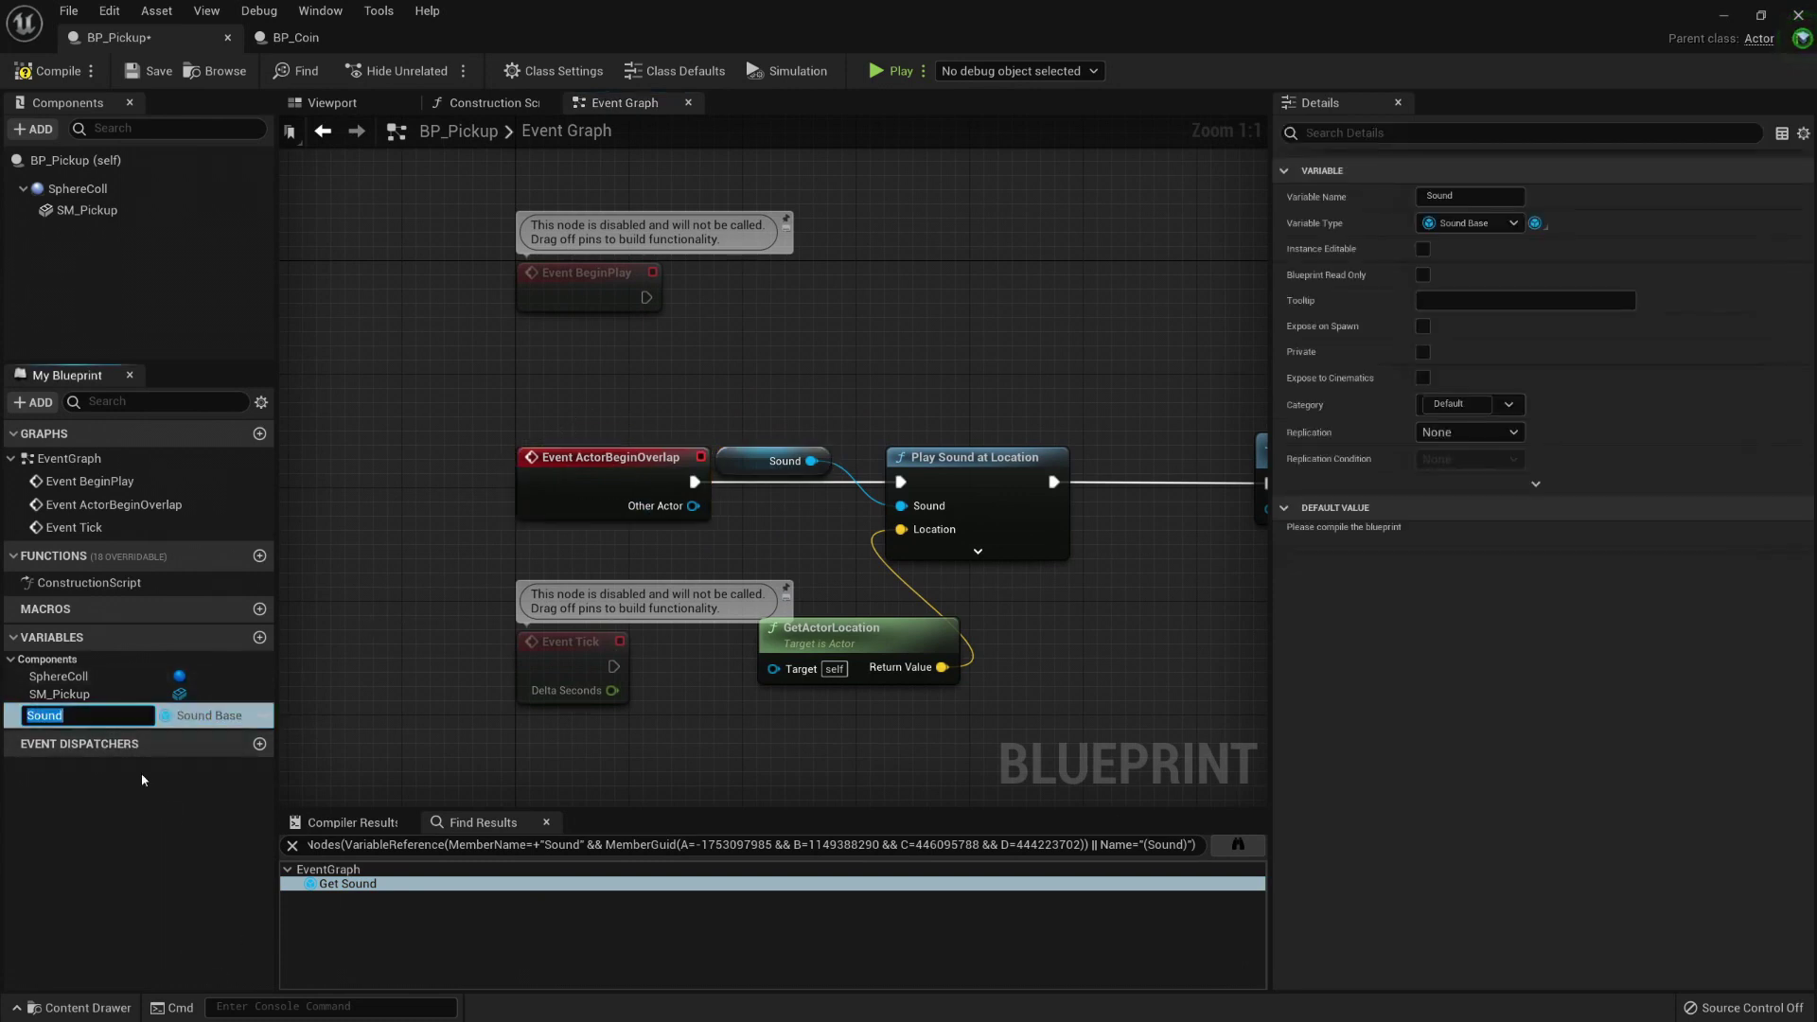
text(SoundToPlayWhenPickedUp)
key(Return)
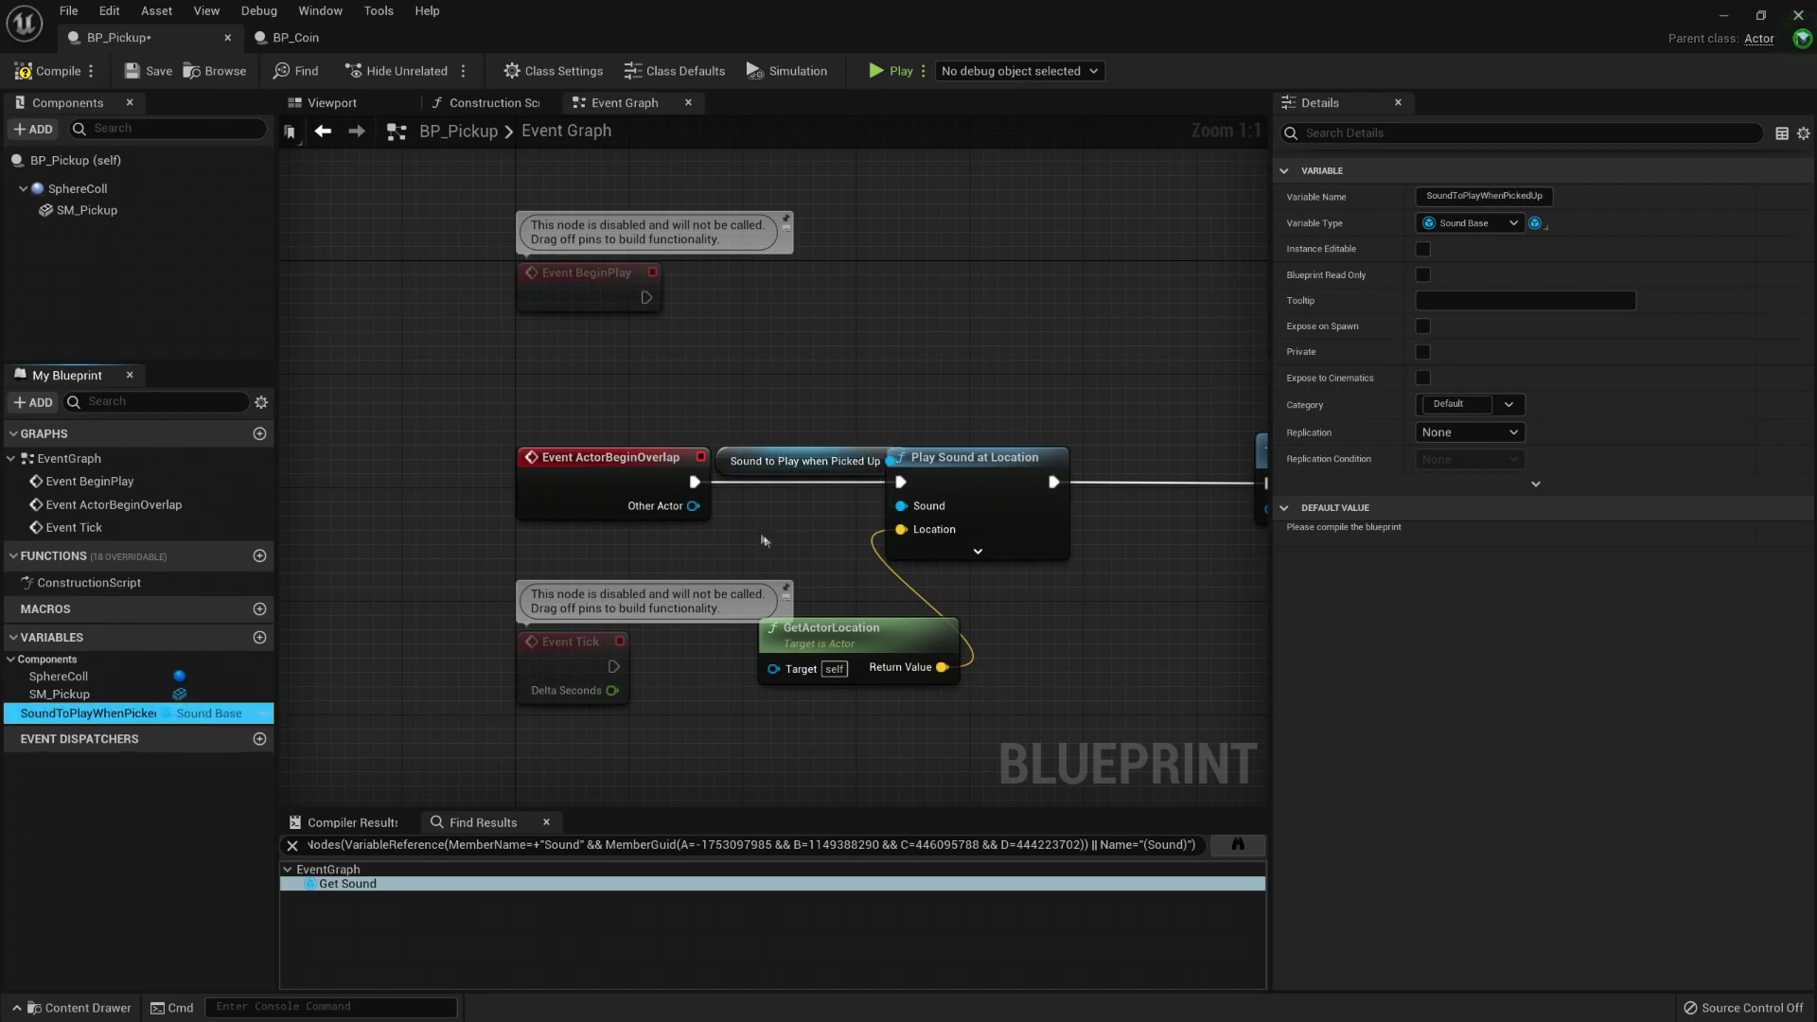
Step: Move the Sound to Play when Picked Up node below Play Sound at Location, and save its variable as Instance Editable
right_drag(764, 541, 584, 502)
drag(551, 419, 594, 545)
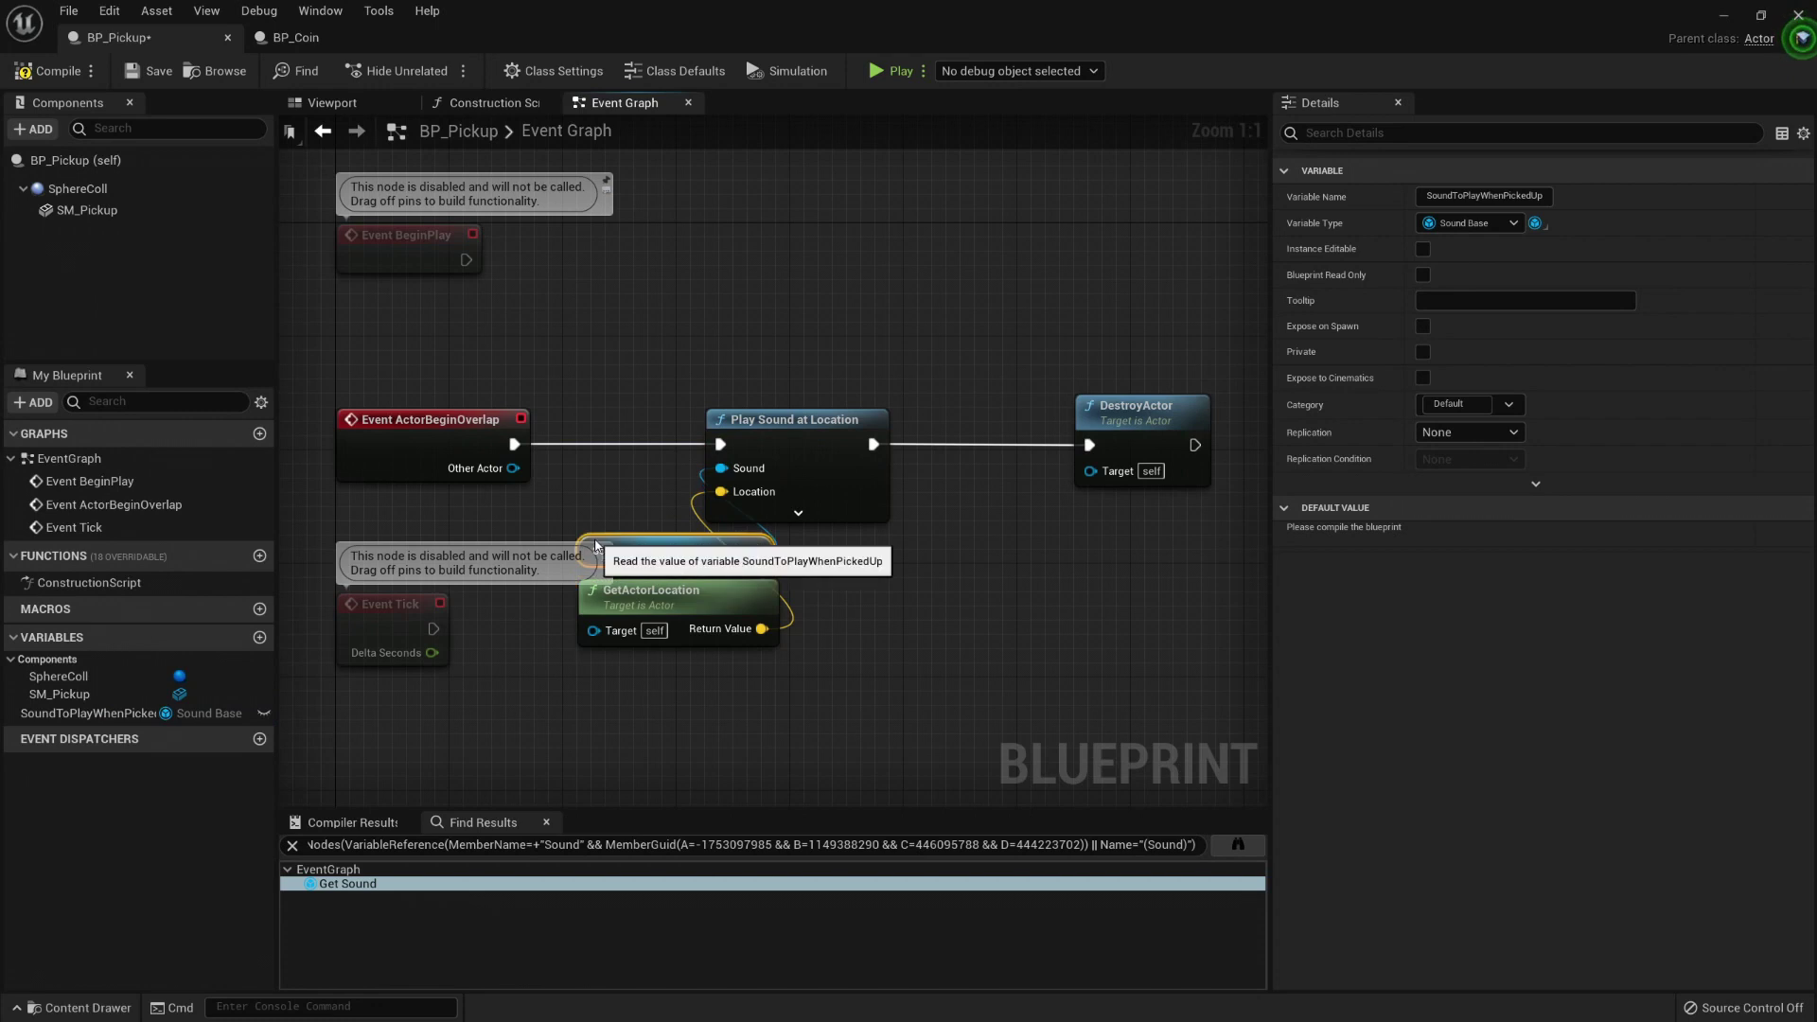
click(1423, 249)
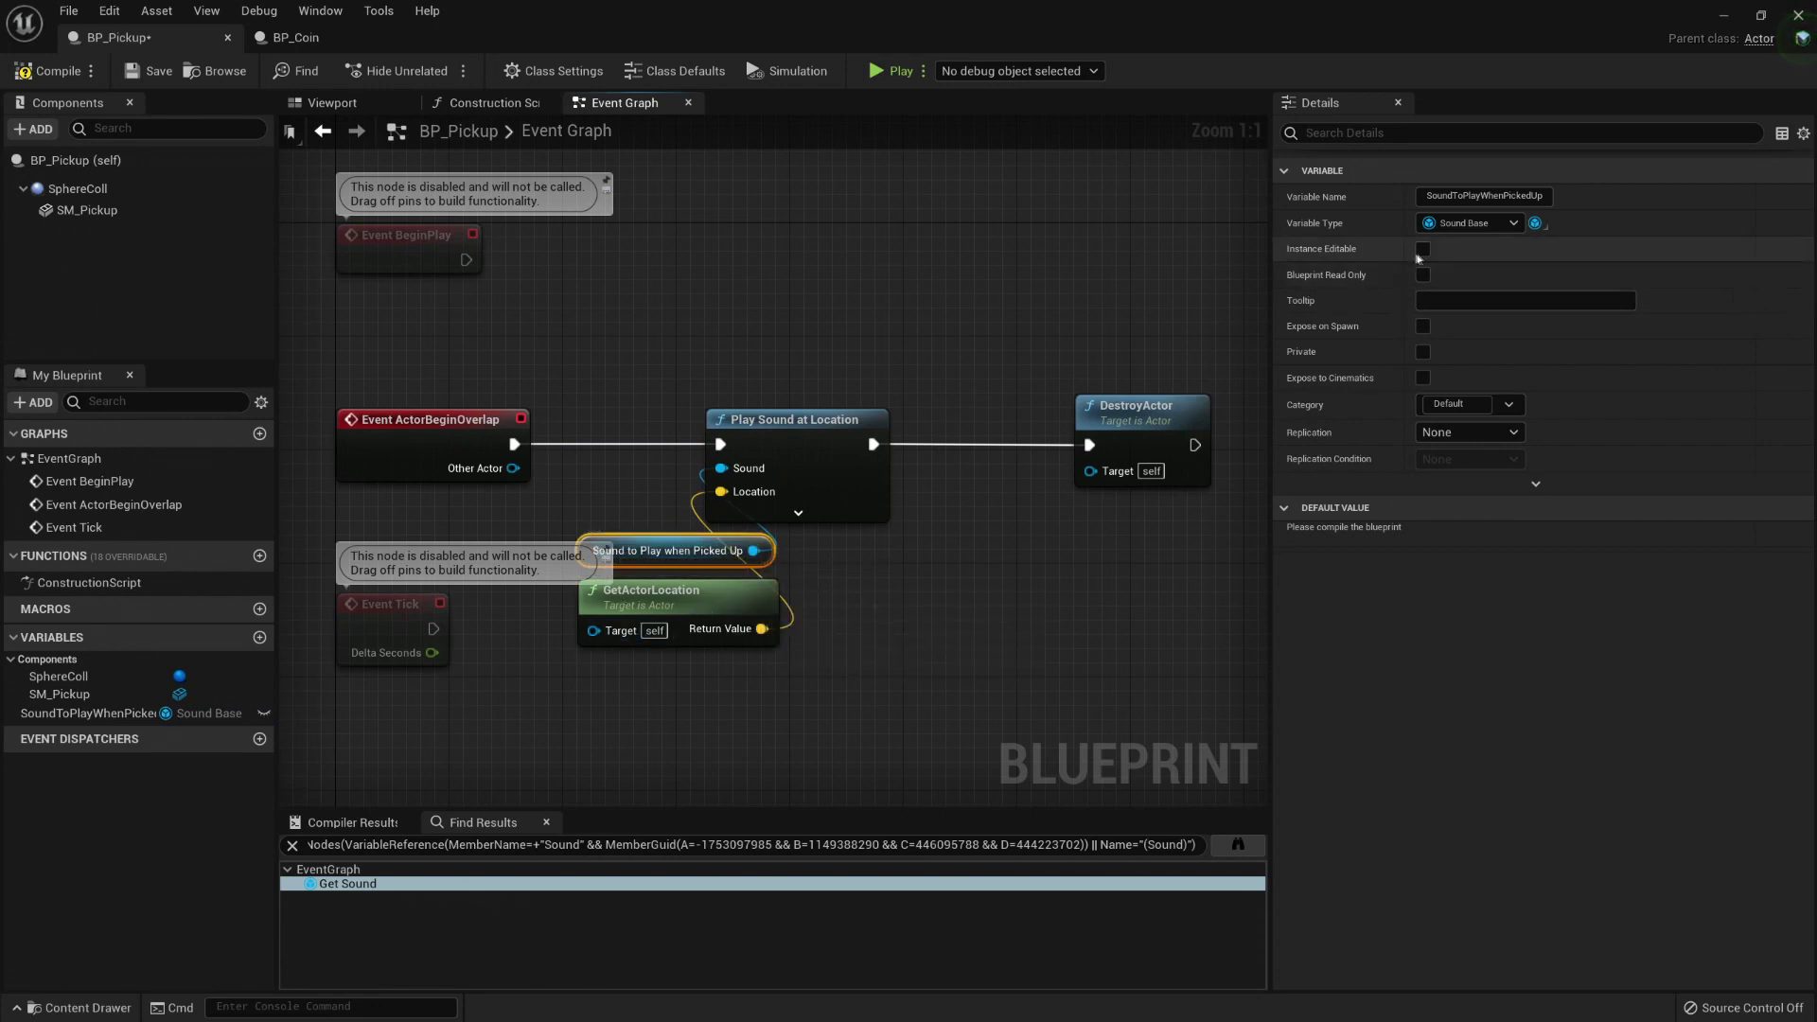
click(131, 73)
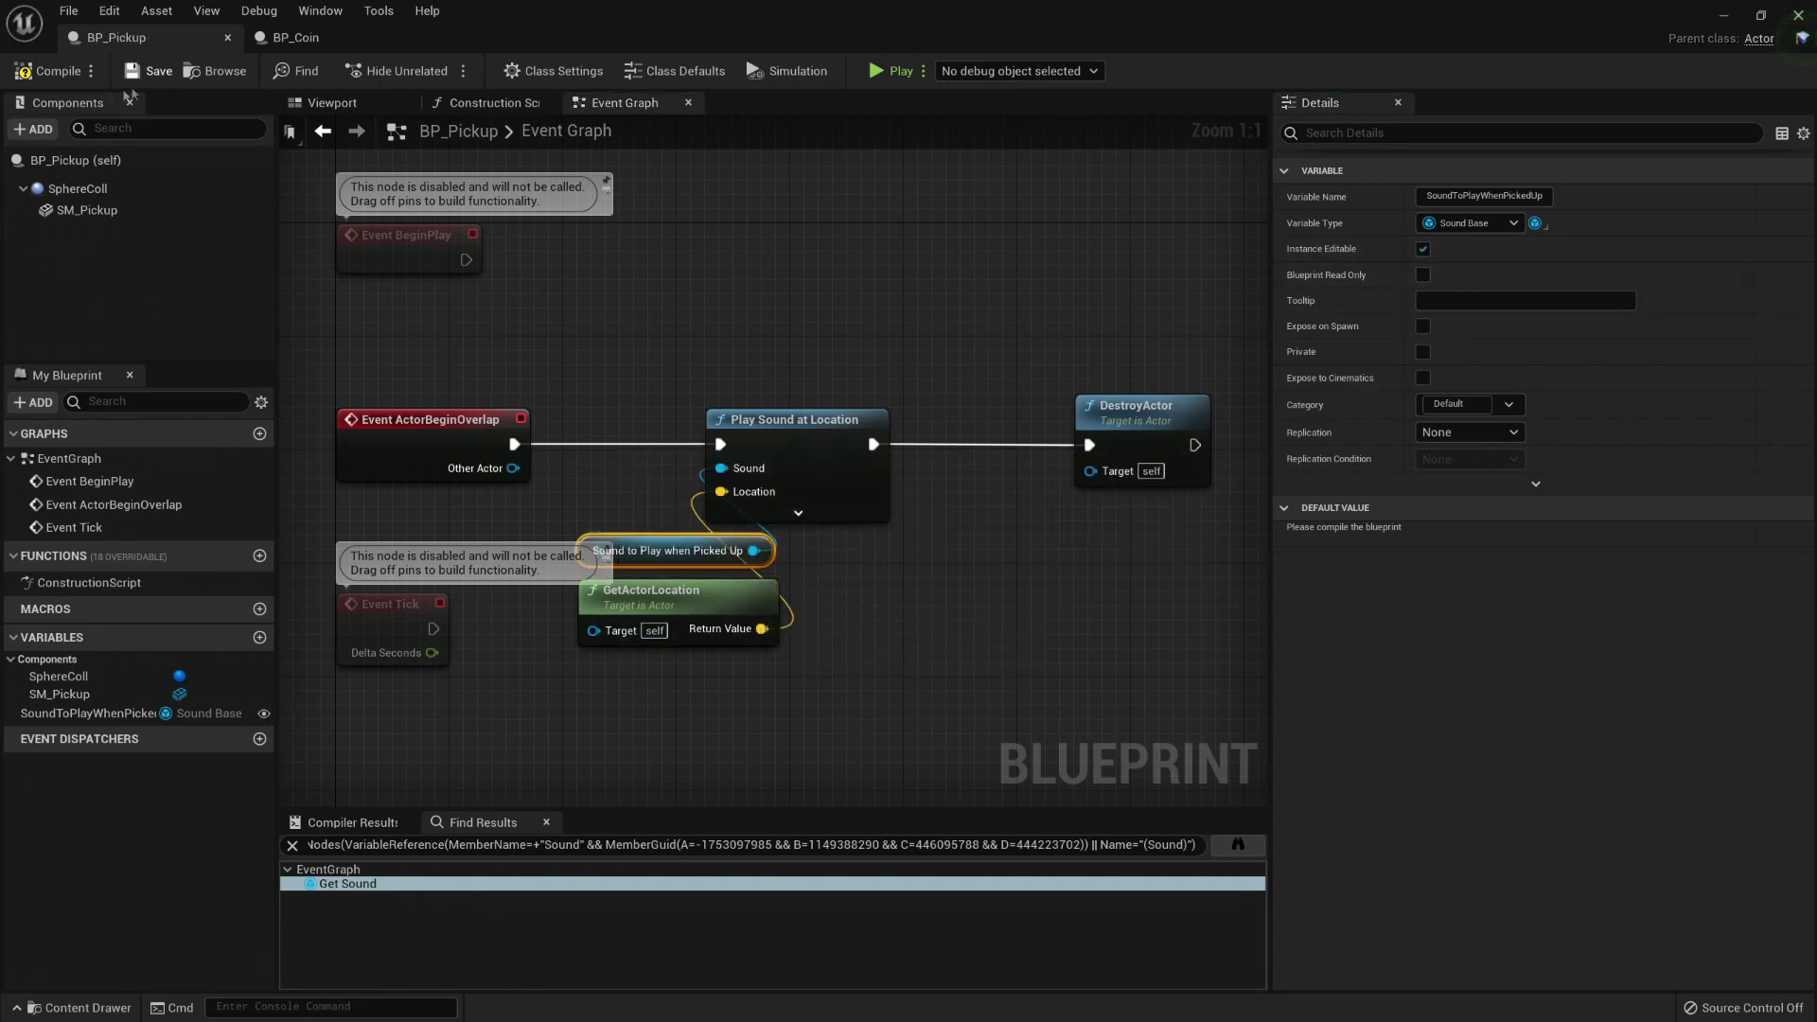
Step: Disconnect DestroyActor from Play Sound at Location and move it below the GetActorLocation node
scroll(761, 503, down, 2)
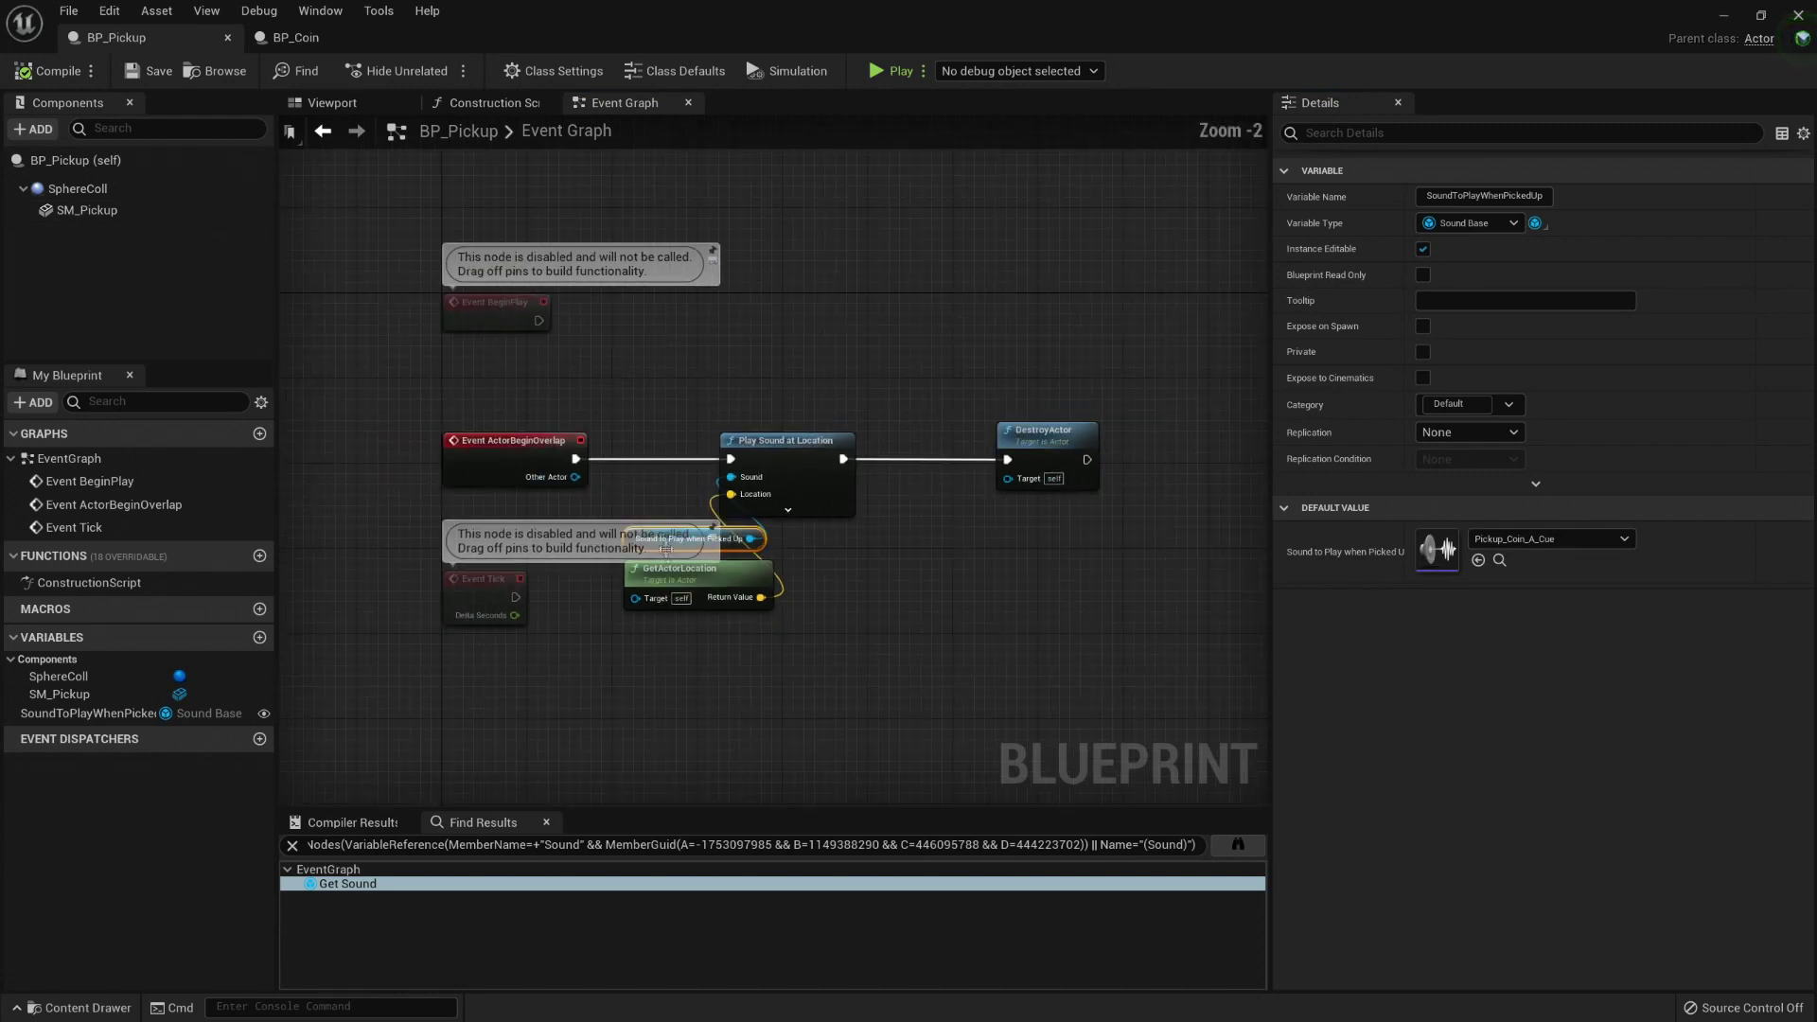
click(859, 557)
right_drag(887, 555, 783, 499)
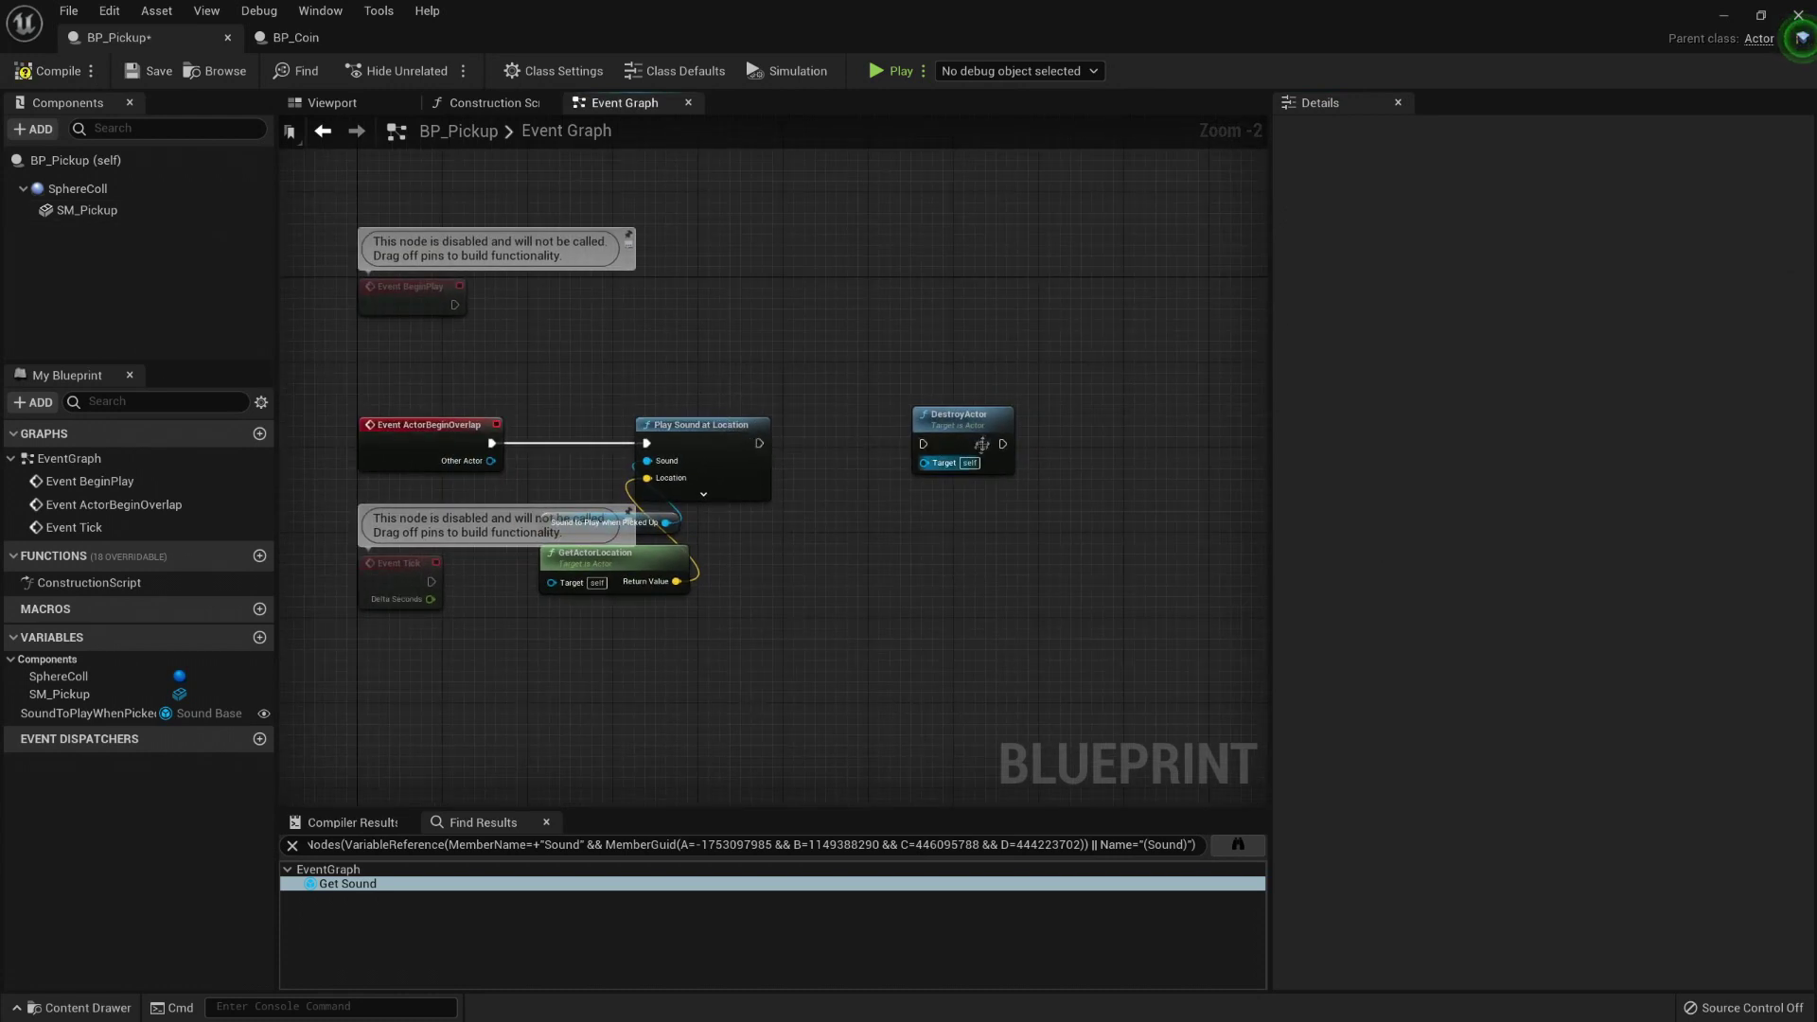
drag(982, 444, 801, 646)
Step: Delete the disabled Event Tick node from the Event Graph
drag(626, 413, 757, 646)
click(416, 588)
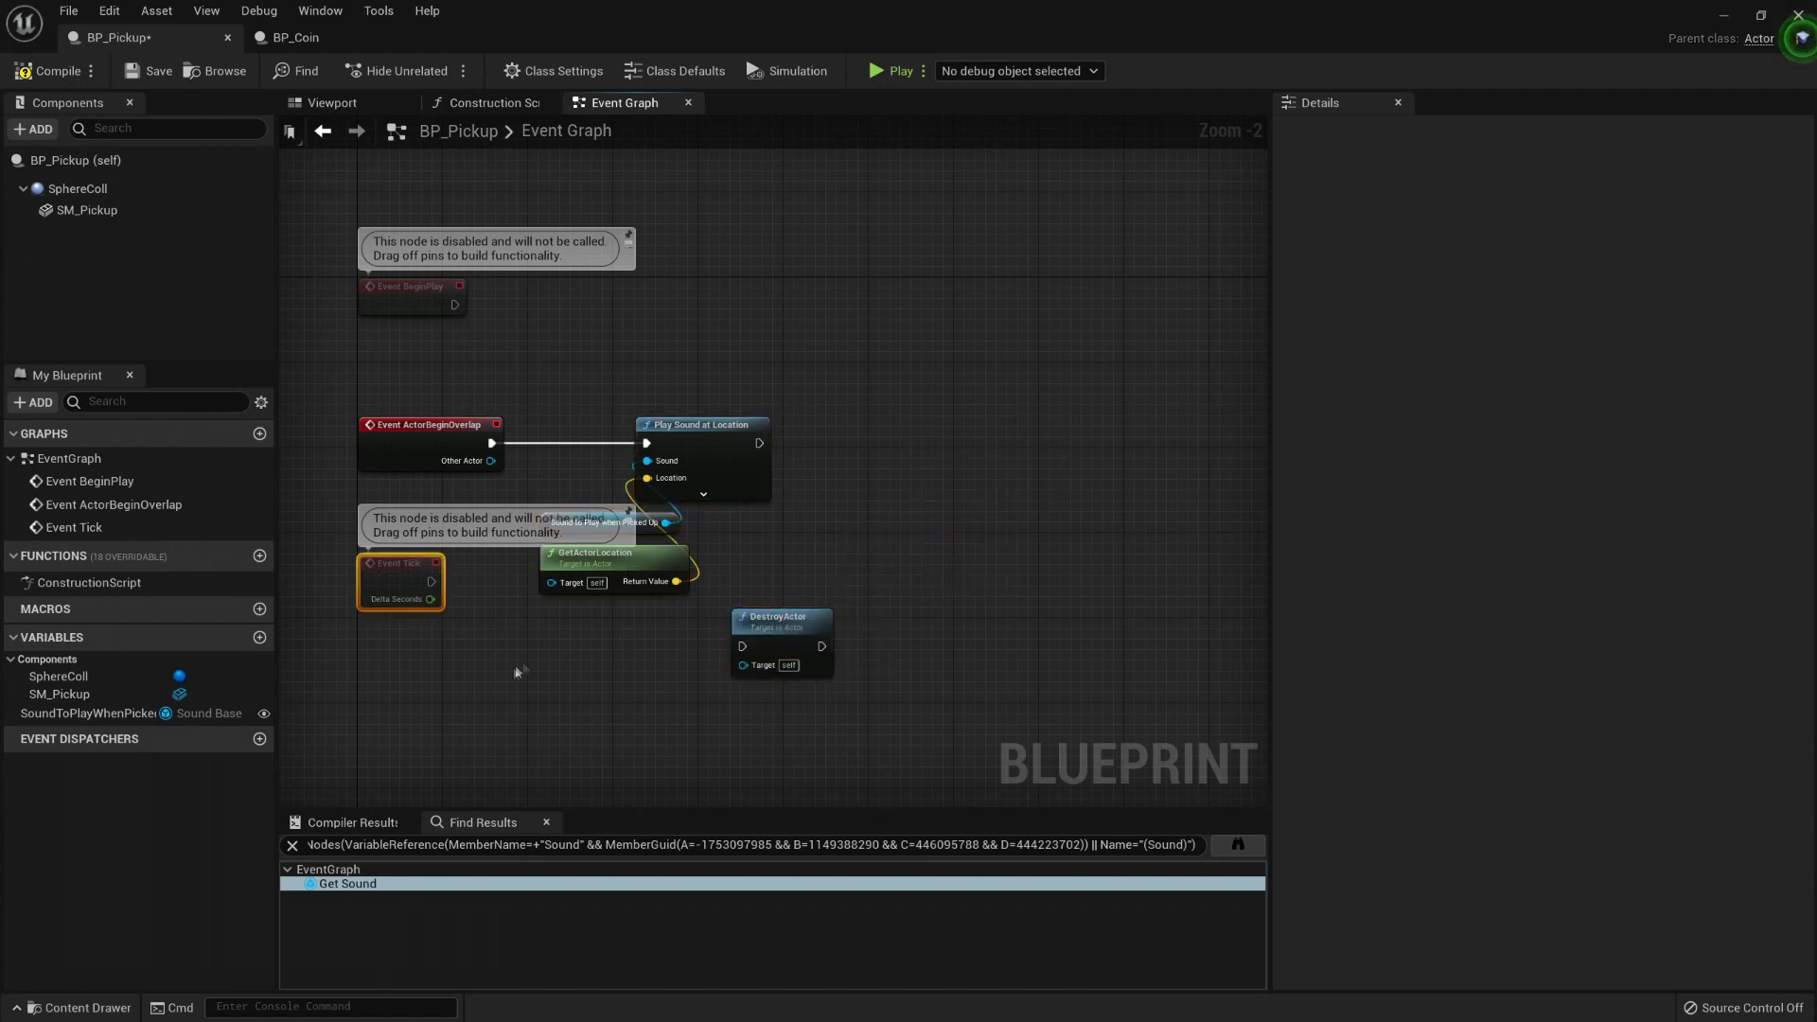
key(Delete)
Step: Move Play Sound at Location and its input nodes away from the overlap event, with the sound variable node set apart between them
drag(588, 410, 709, 568)
drag(731, 449, 913, 449)
click(766, 490)
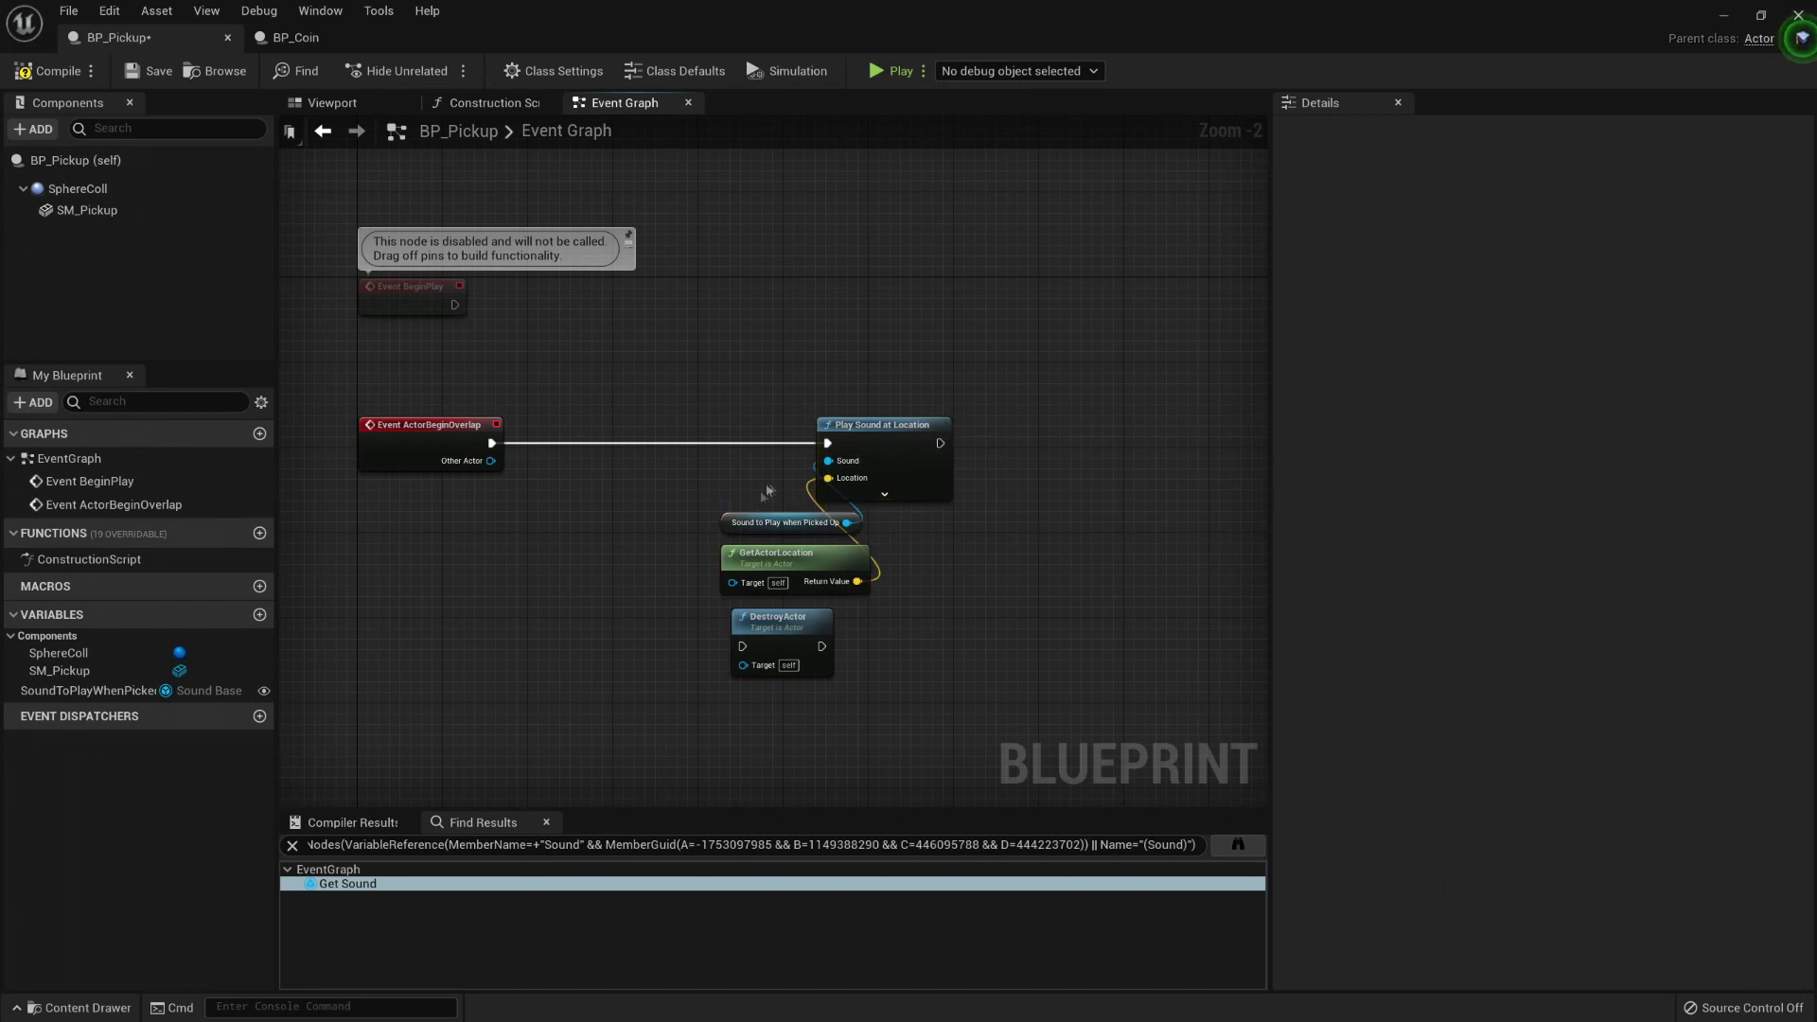
right_drag(705, 482, 804, 466)
drag(832, 508, 662, 498)
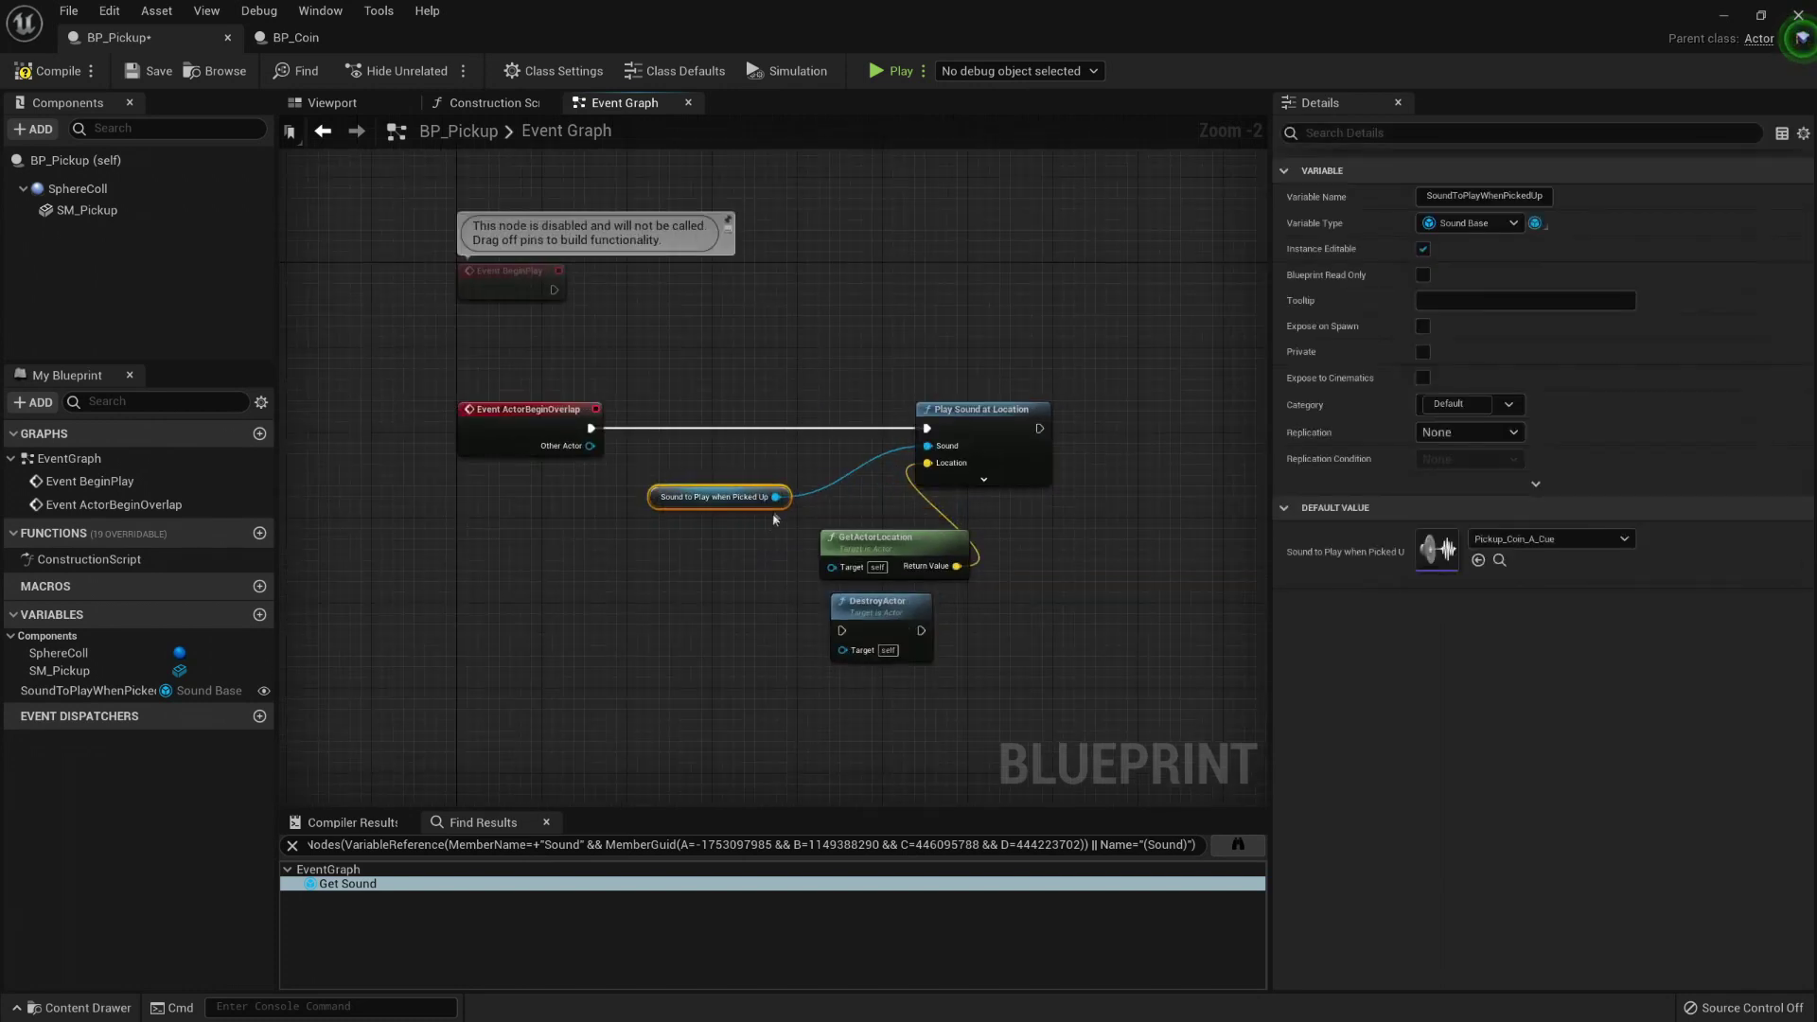
Step: Add an Is Valid node with execution pins, taking Sound to Play when Picked Up as its Input Object
drag(776, 497, 823, 500)
text(is va)
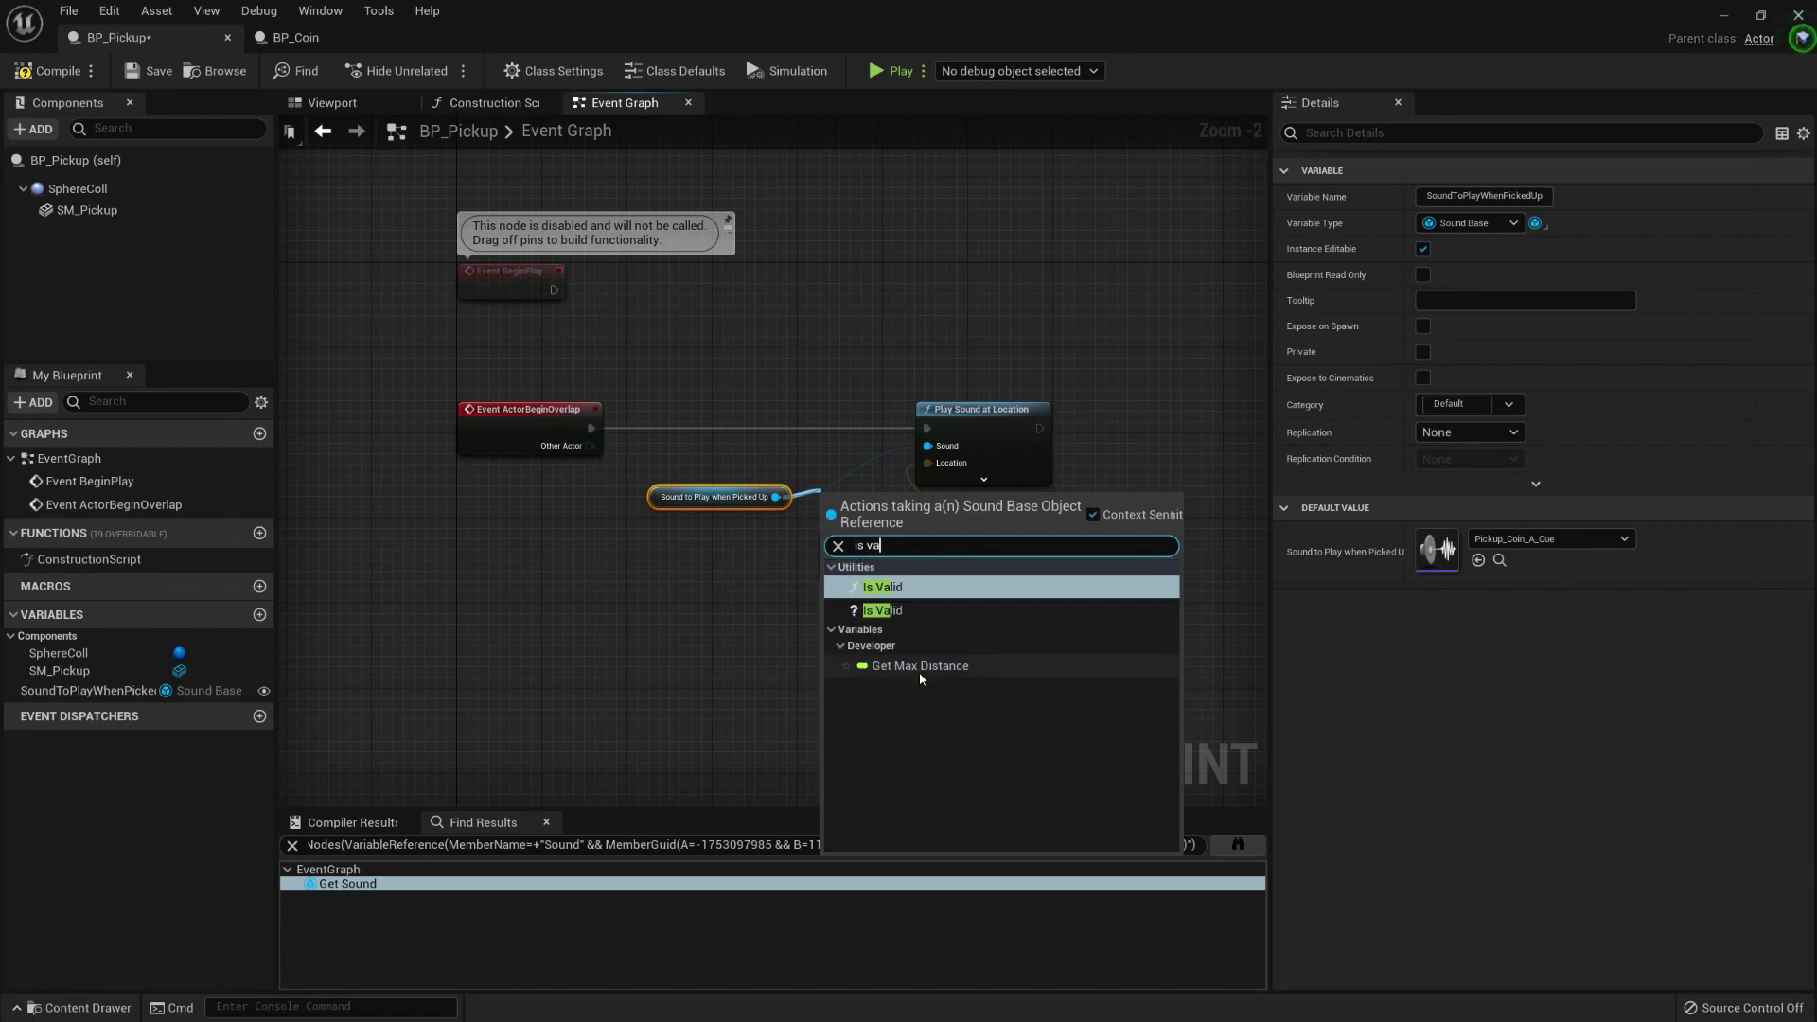
key(Down)
key(Return)
click(920, 679)
Step: Move Play Sound at Location farther along and position the Is Valid node between it and Event ActorBeginOverlap
right_drag(1041, 566, 982, 556)
drag(927, 417, 1073, 404)
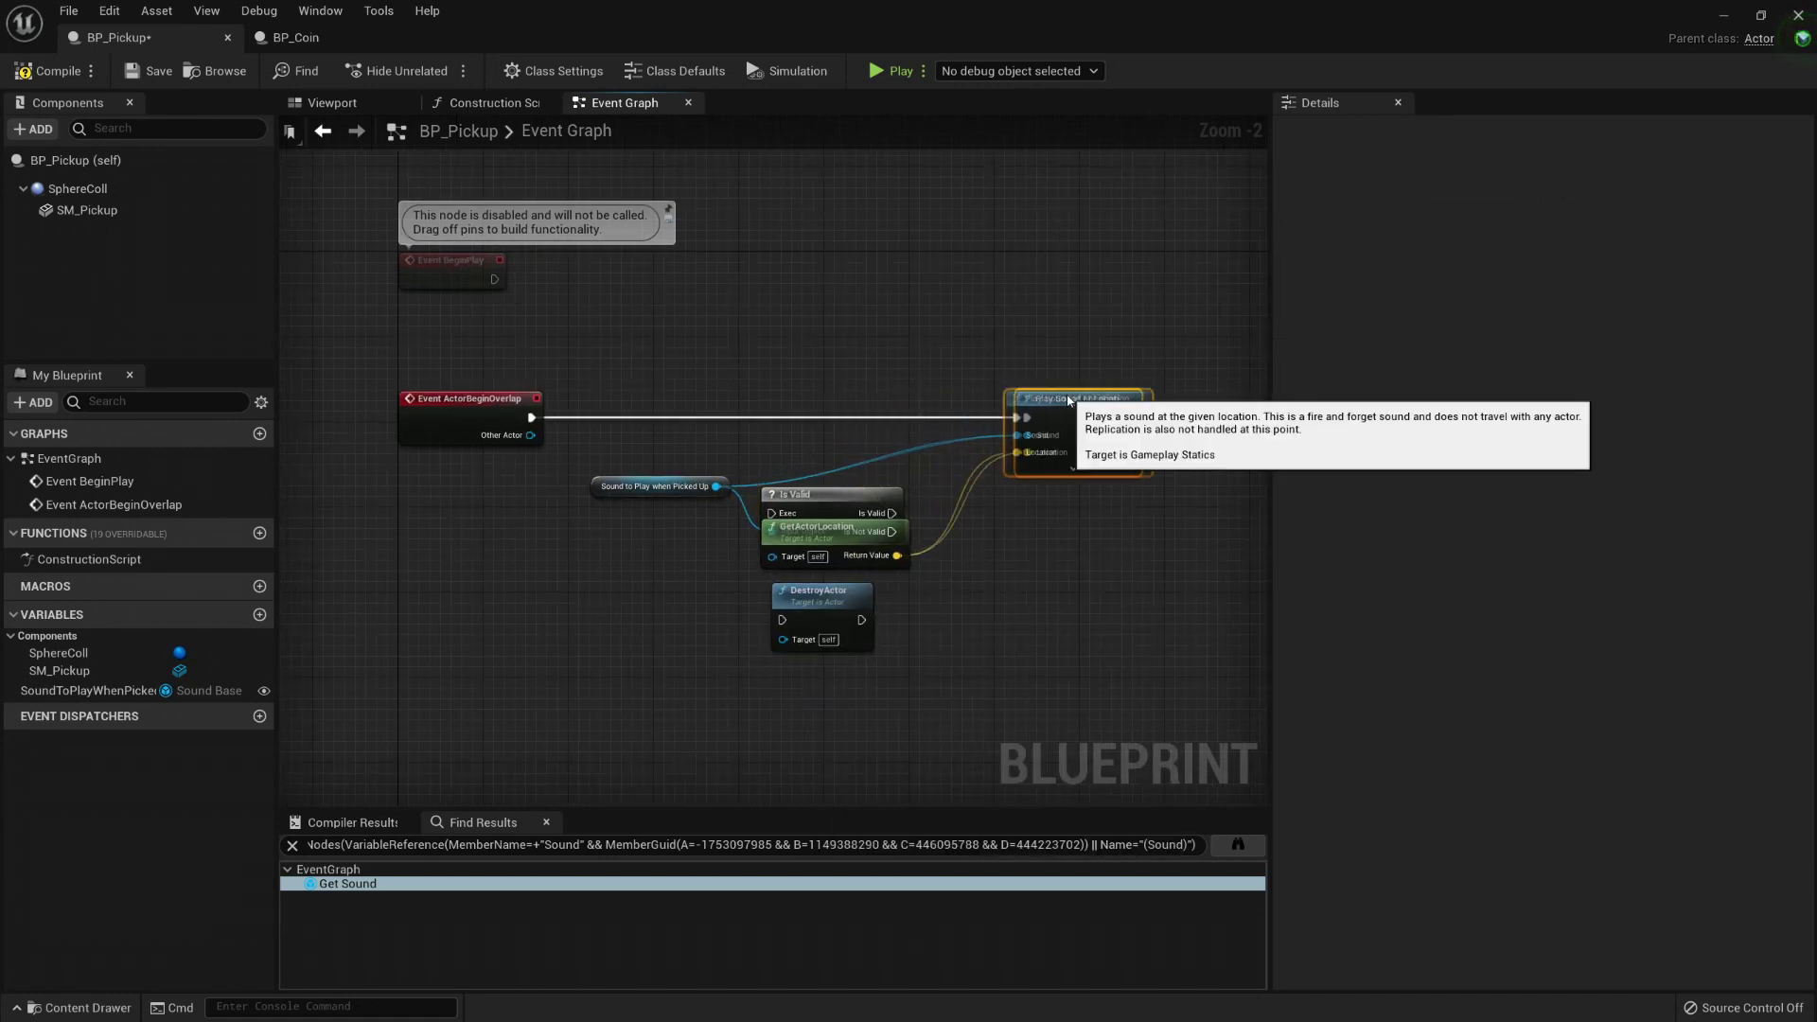
scroll(985, 501, up, 4)
drag(701, 502, 756, 344)
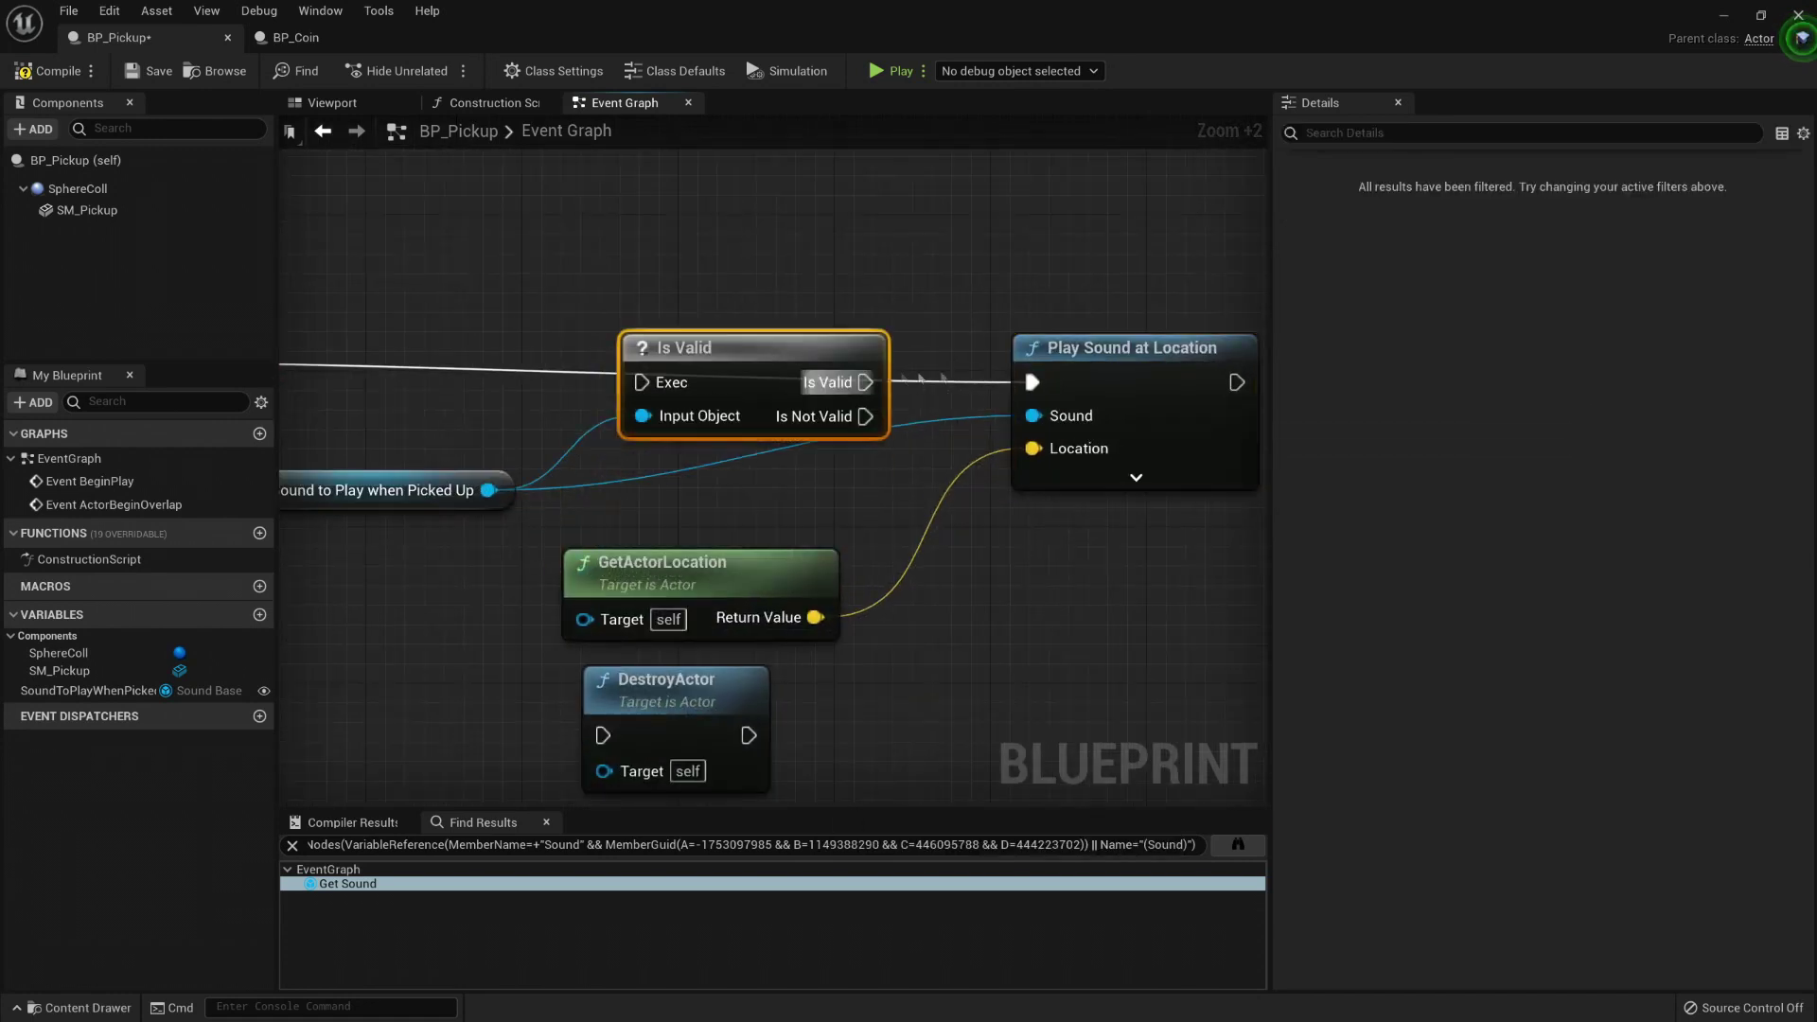
Step: Route the overlap execution through Is Valid into Play Sound at Location, and add a reroute point on the Sound wire below Is Valid
ctrl+drag(1032, 383, 643, 382)
drag(865, 382, 1032, 382)
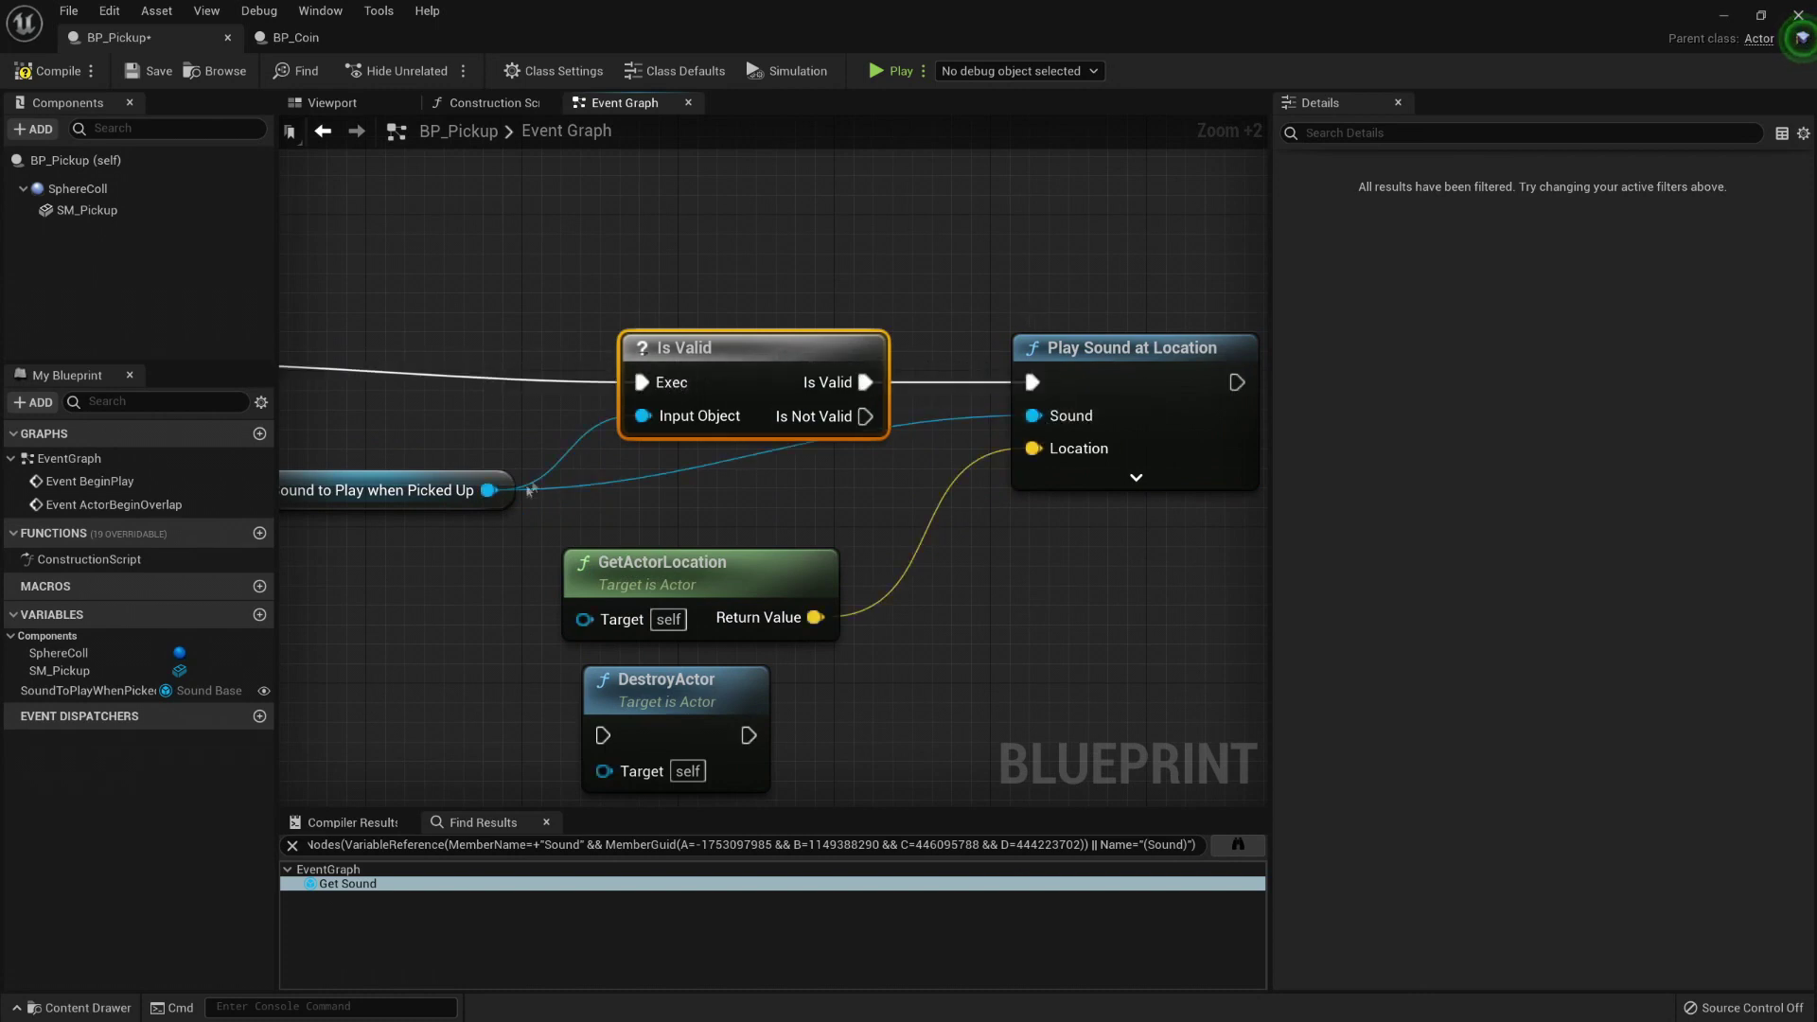
double_click(951, 413)
drag(937, 422, 820, 501)
drag(515, 489, 516, 497)
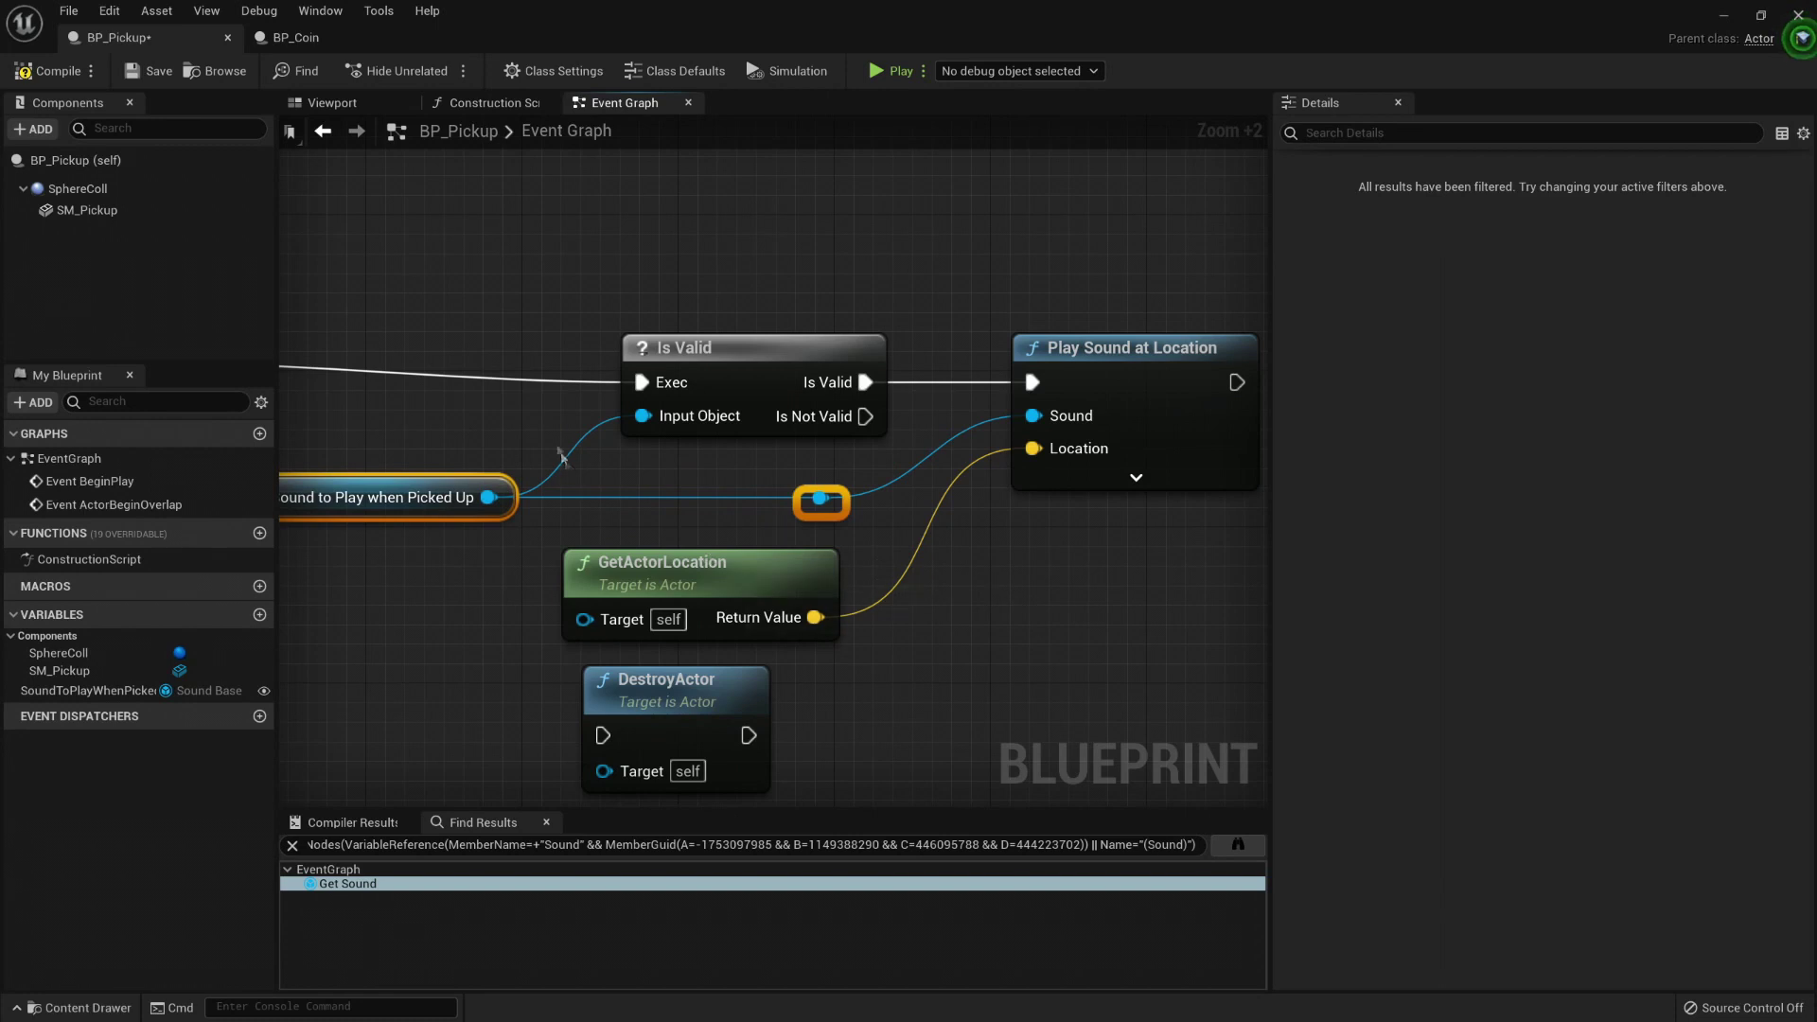
Step: Shift the sound nodes over and insert a Sequence after Event ActorBeginOverlap, with Then 0 driving Is Valid and Then 1 driving DestroyActor
scroll(724, 544, down, 3)
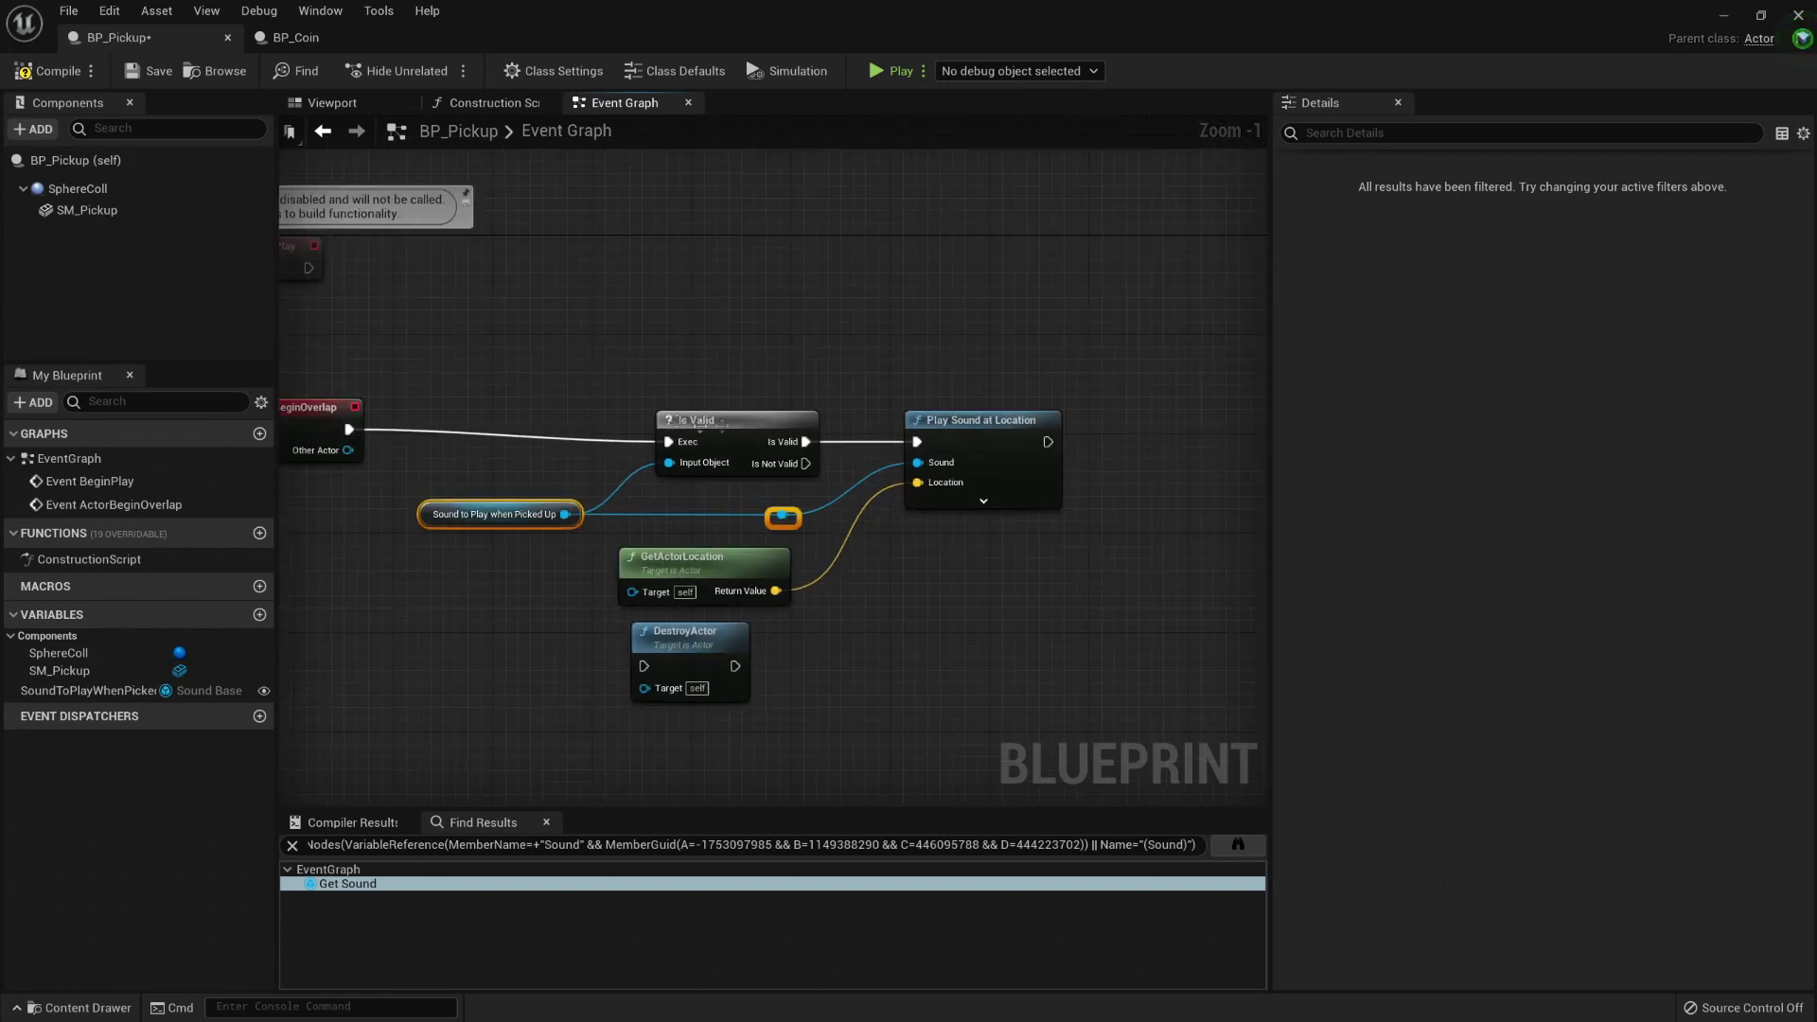
drag(525, 397, 993, 562)
drag(735, 420, 861, 407)
drag(349, 429, 644, 667)
text(seque)
key(Return)
Step: Nudge Is Valid, Play Sound at Location and their input nodes farther away from the Sequence node
drag(642, 400, 1082, 619)
key(Right)
key(Right)
key(Right)
key(Right)
key(Right)
key(Right)
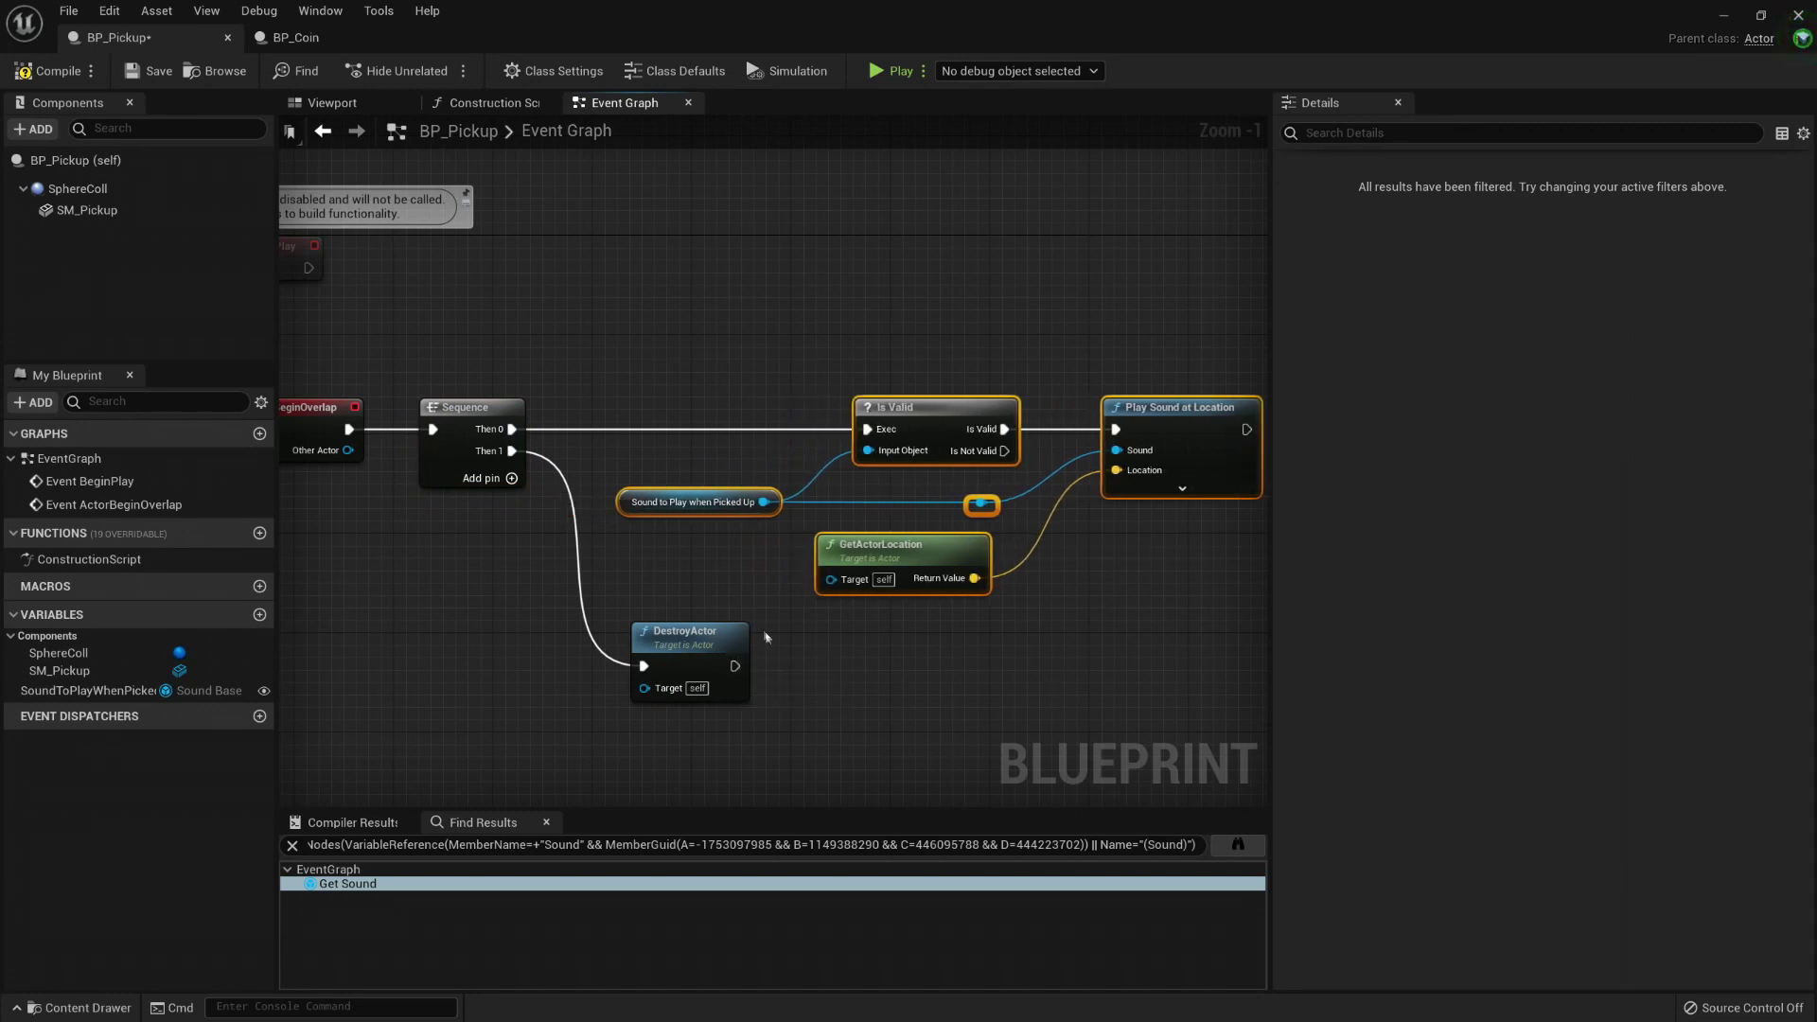
click(766, 636)
Step: Clear the default value of the SoundToPlayWhenPickedUp variable in BP_Pickup
click(142, 691)
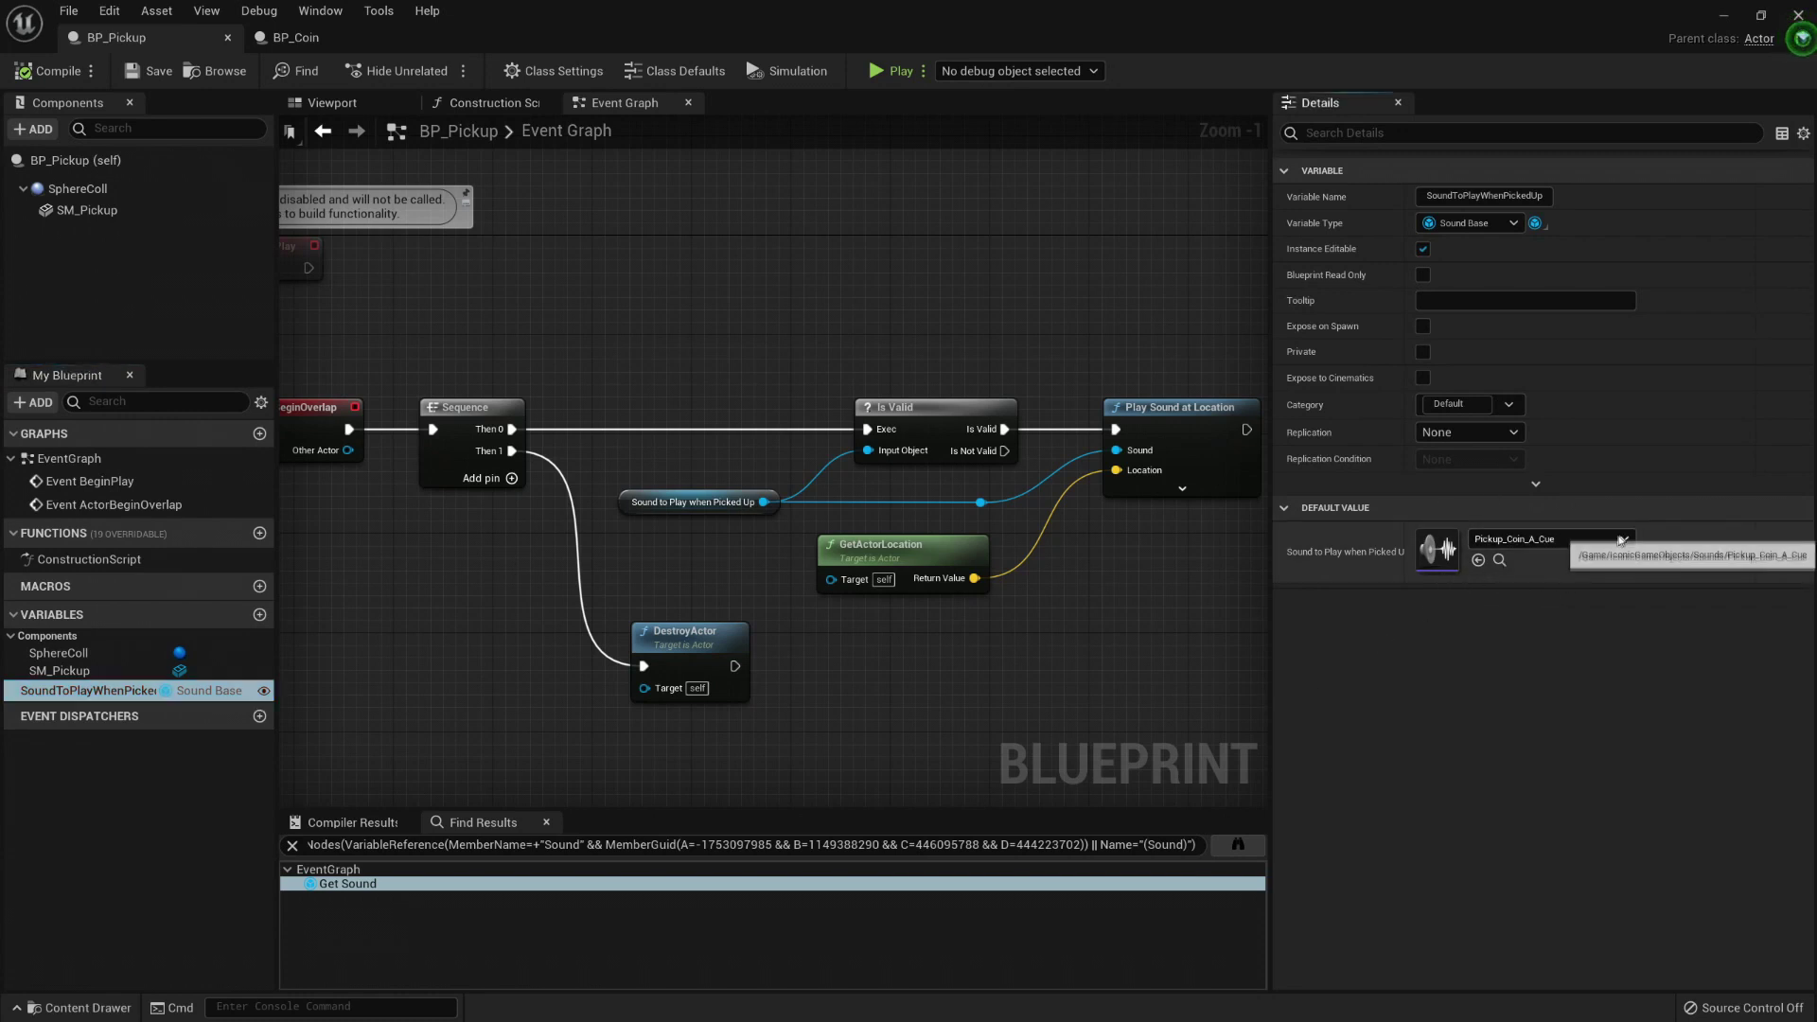
click(1533, 538)
click(1509, 705)
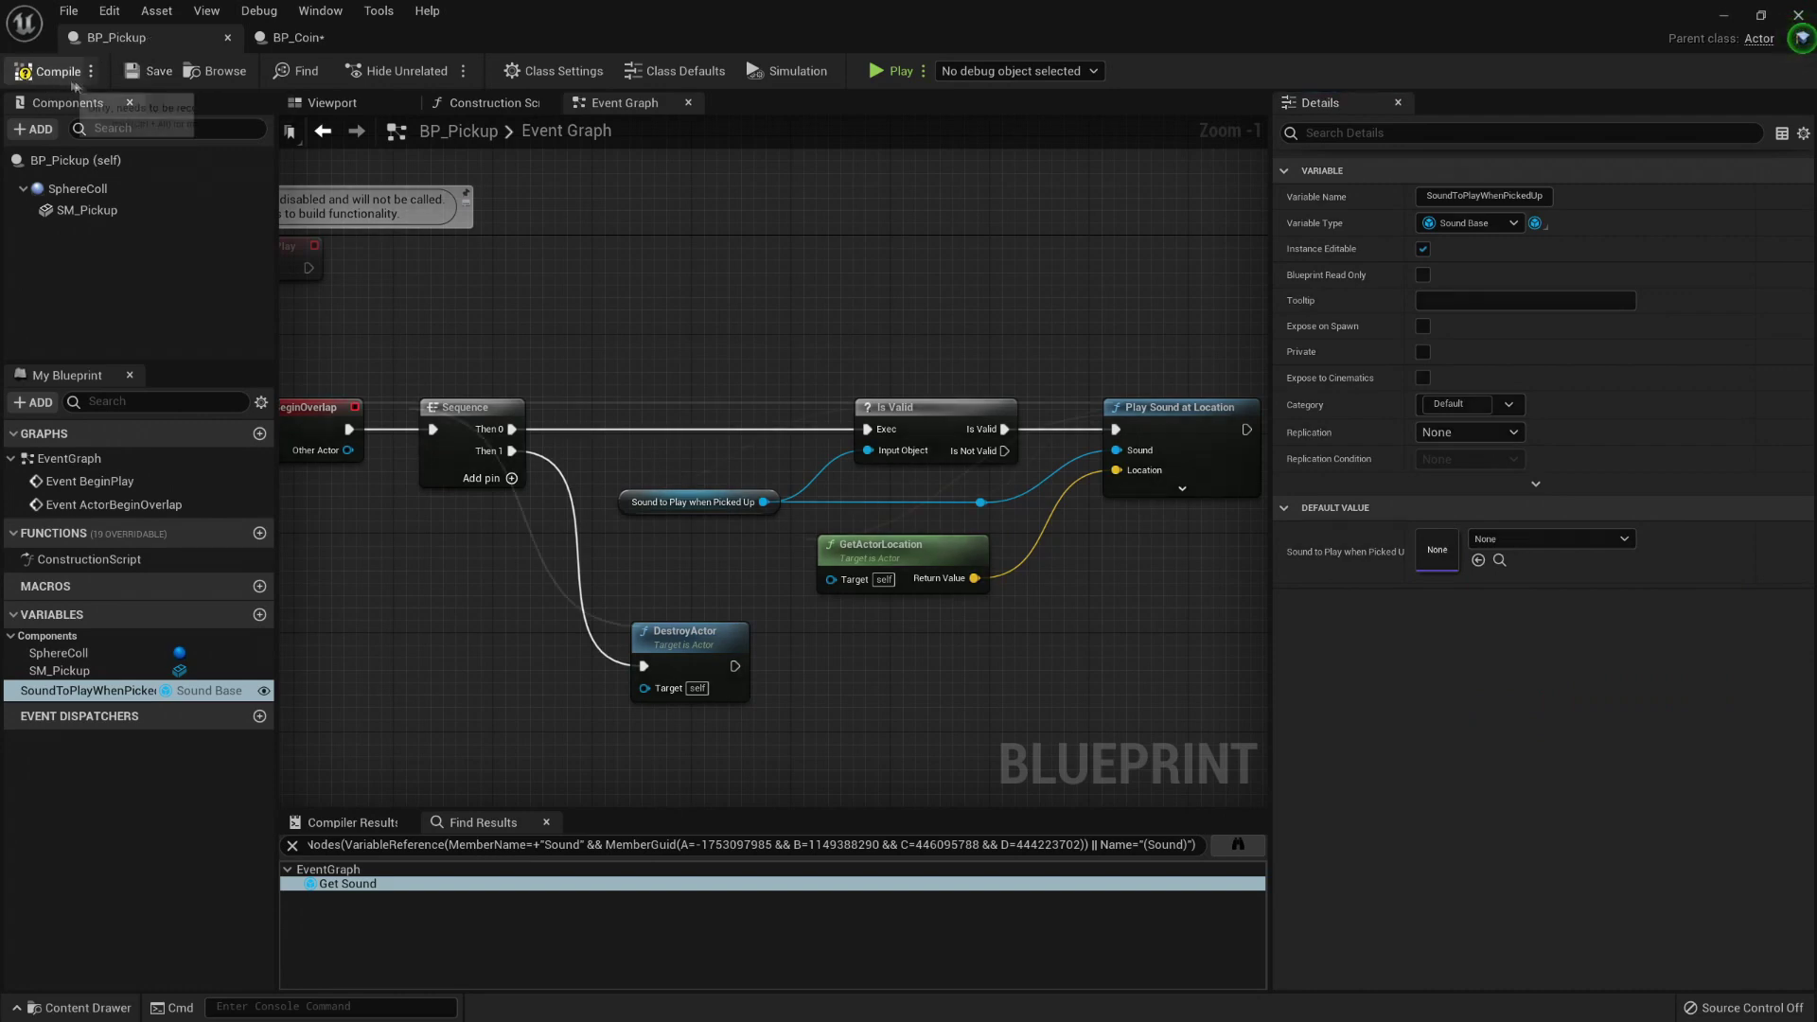
Step: In BP_Coin's class defaults, set Sound to Play when Picked Up to Pickup_Coin_A_Cue and save the Blueprint
click(298, 37)
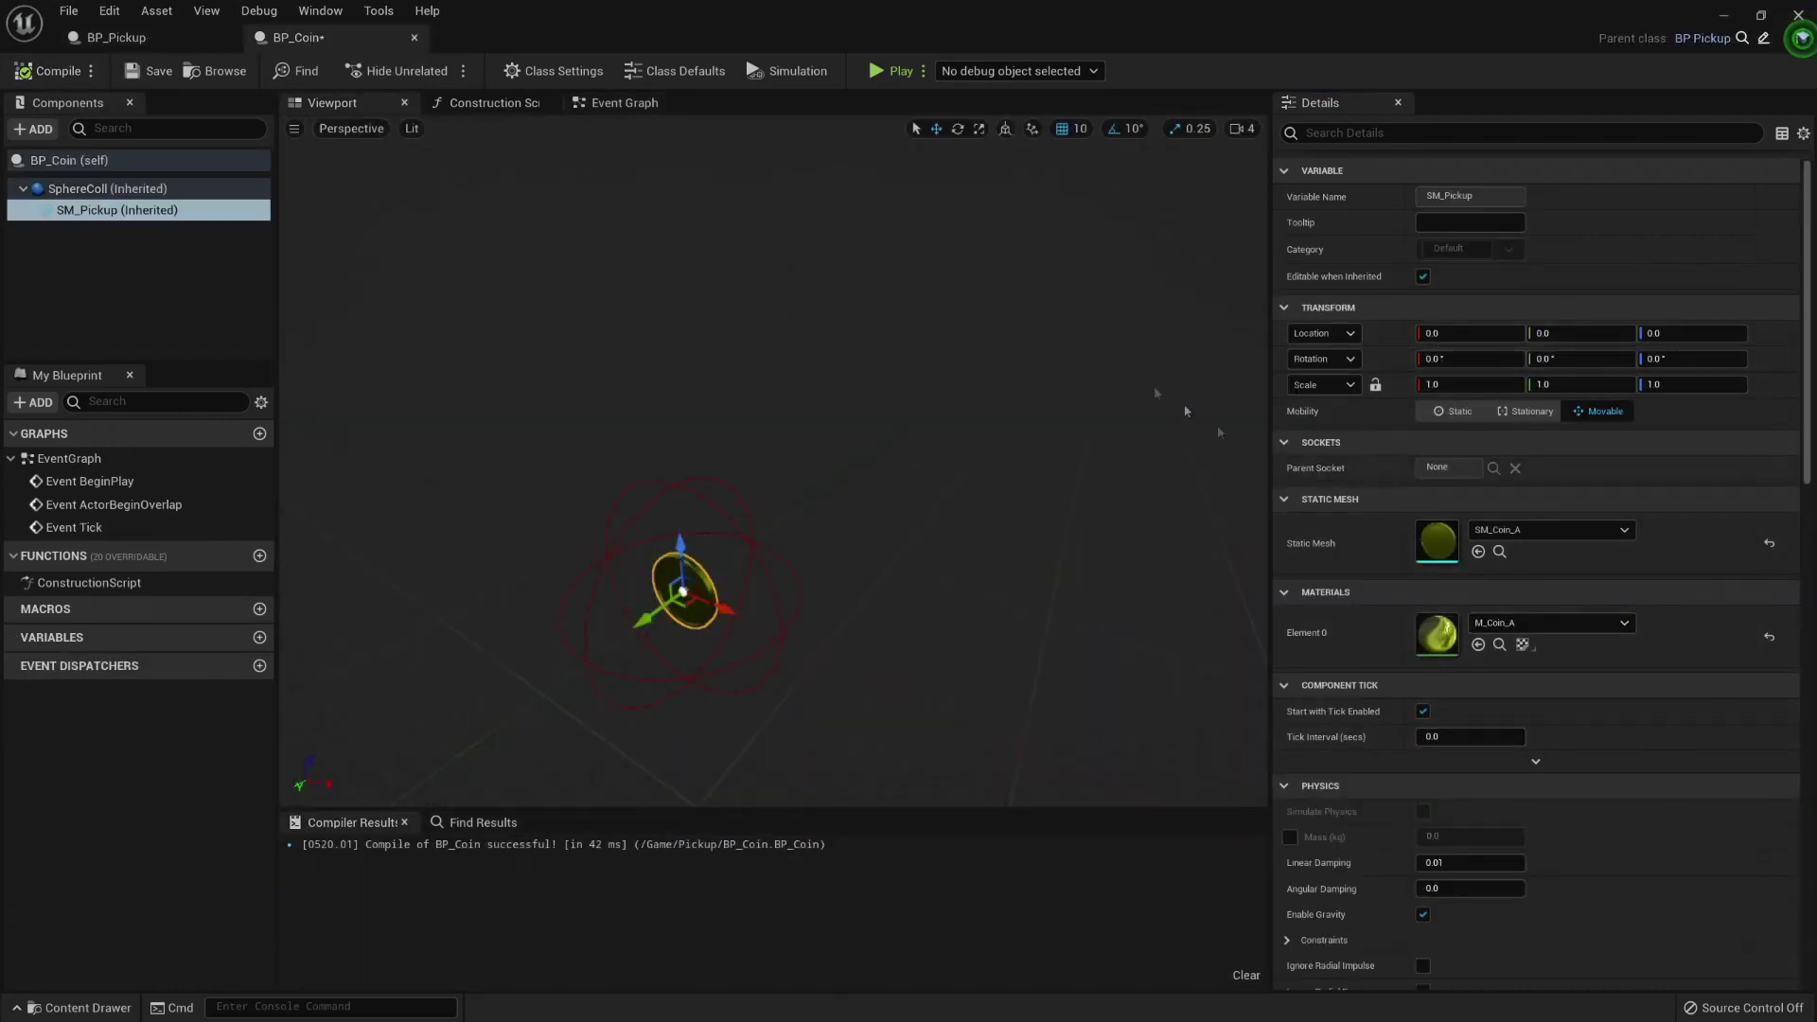
click(685, 71)
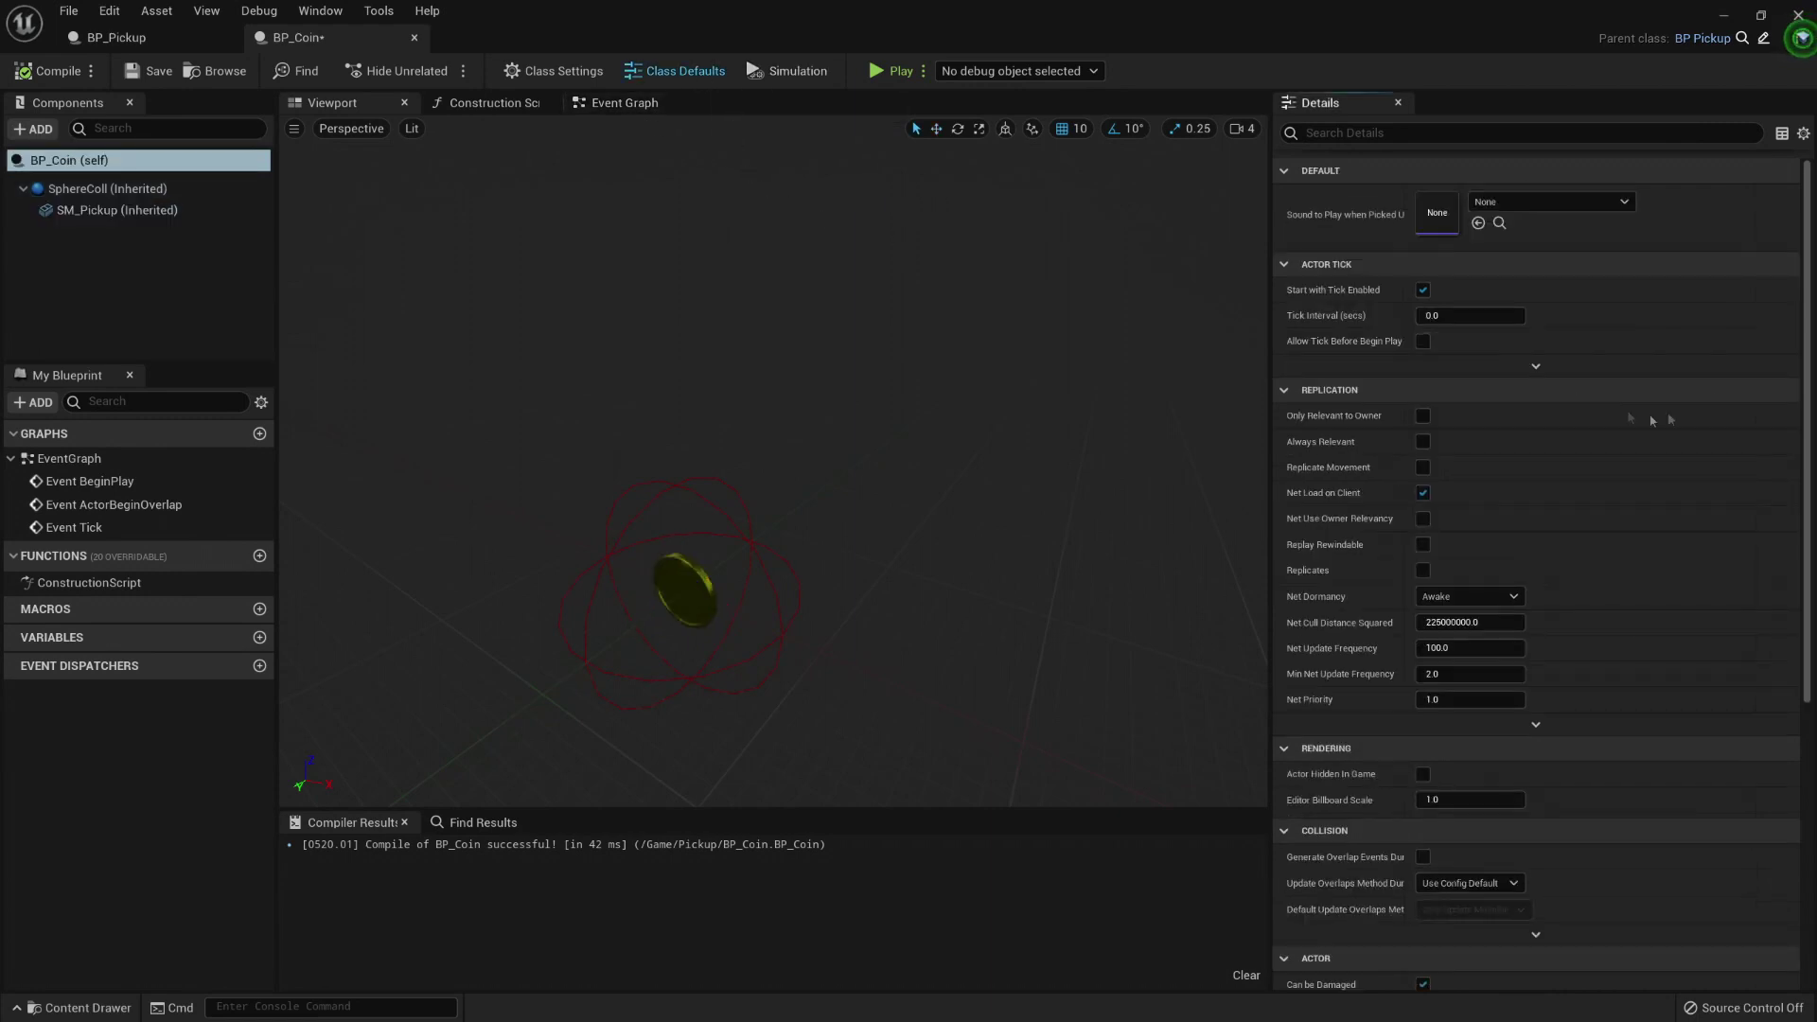
click(1550, 201)
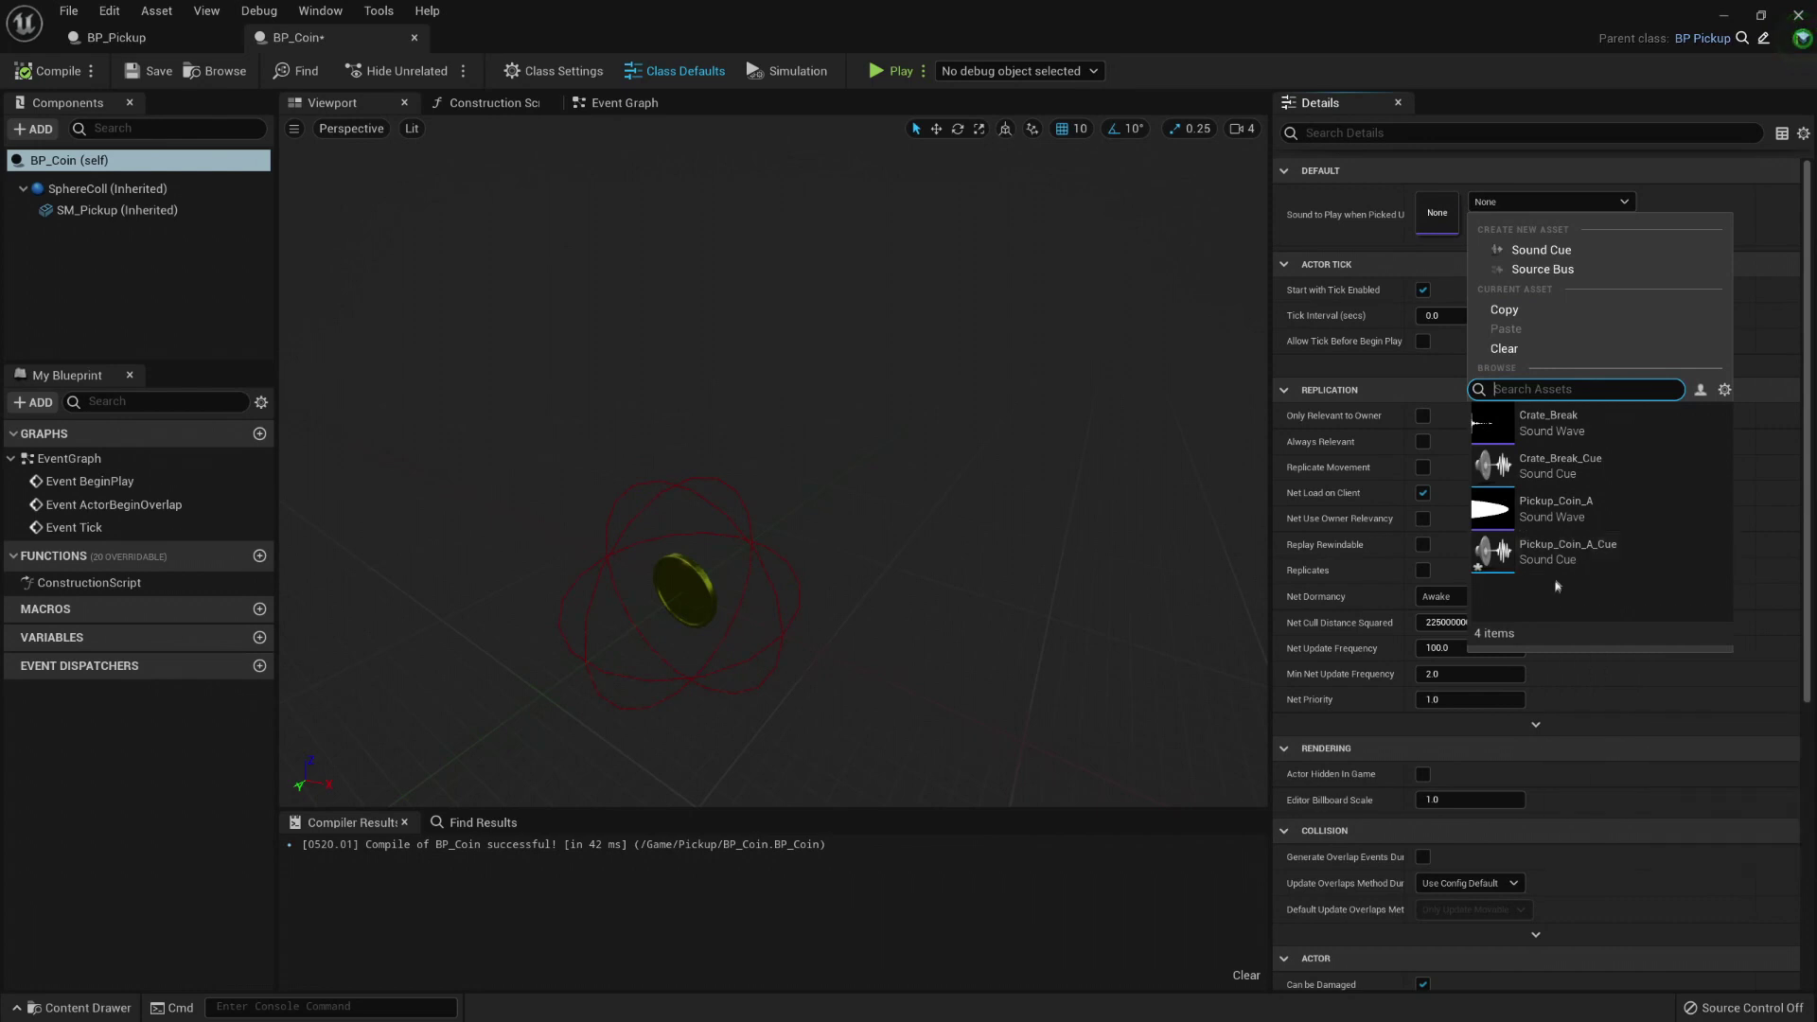
click(1569, 544)
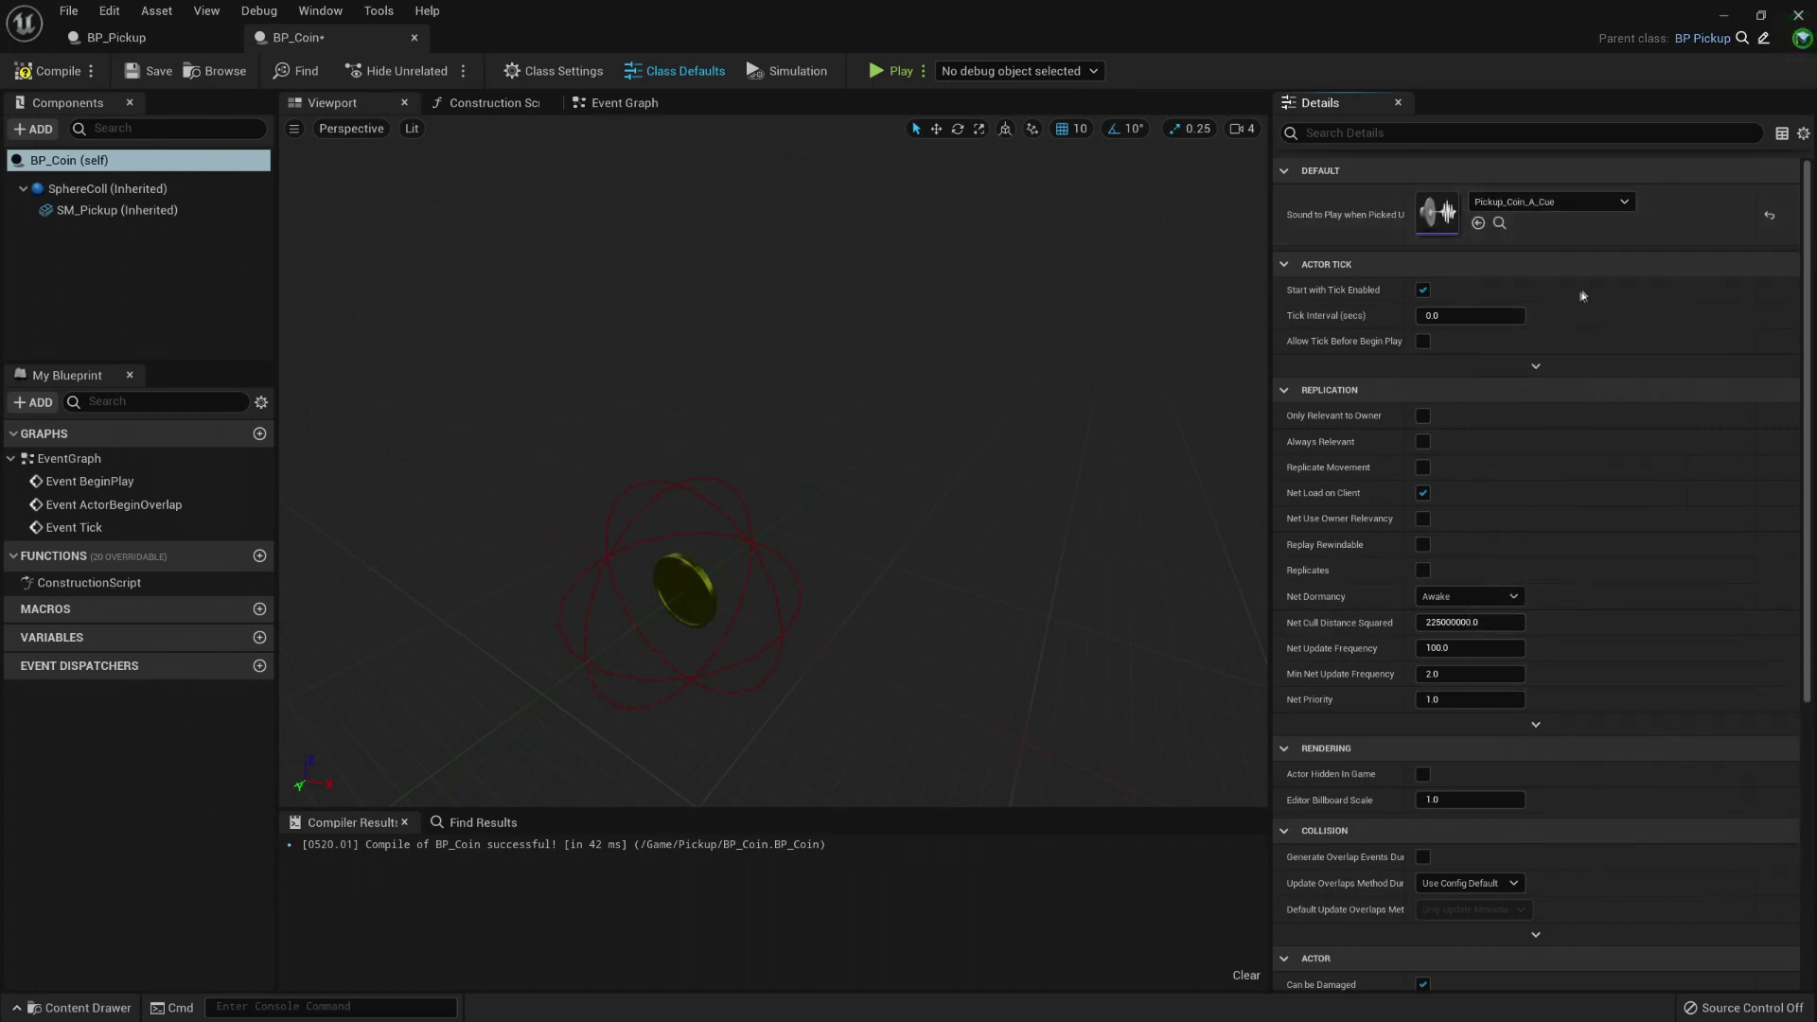
click(1550, 201)
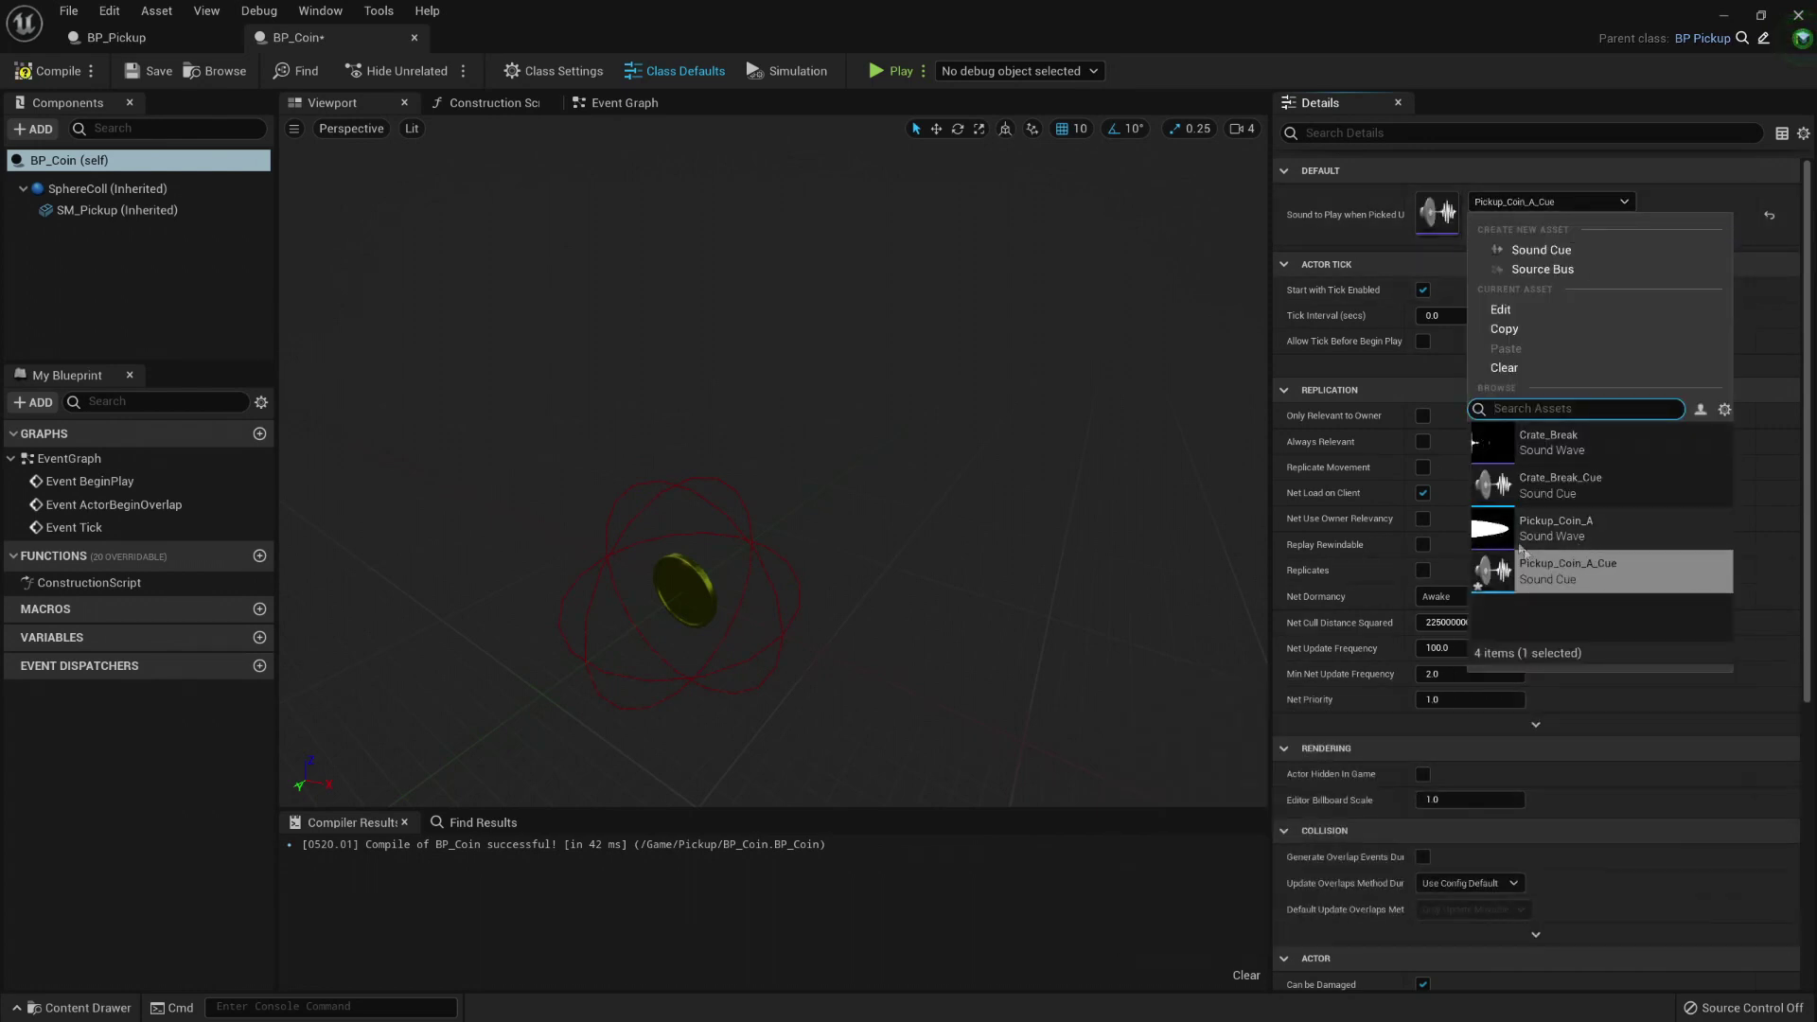
click(152, 71)
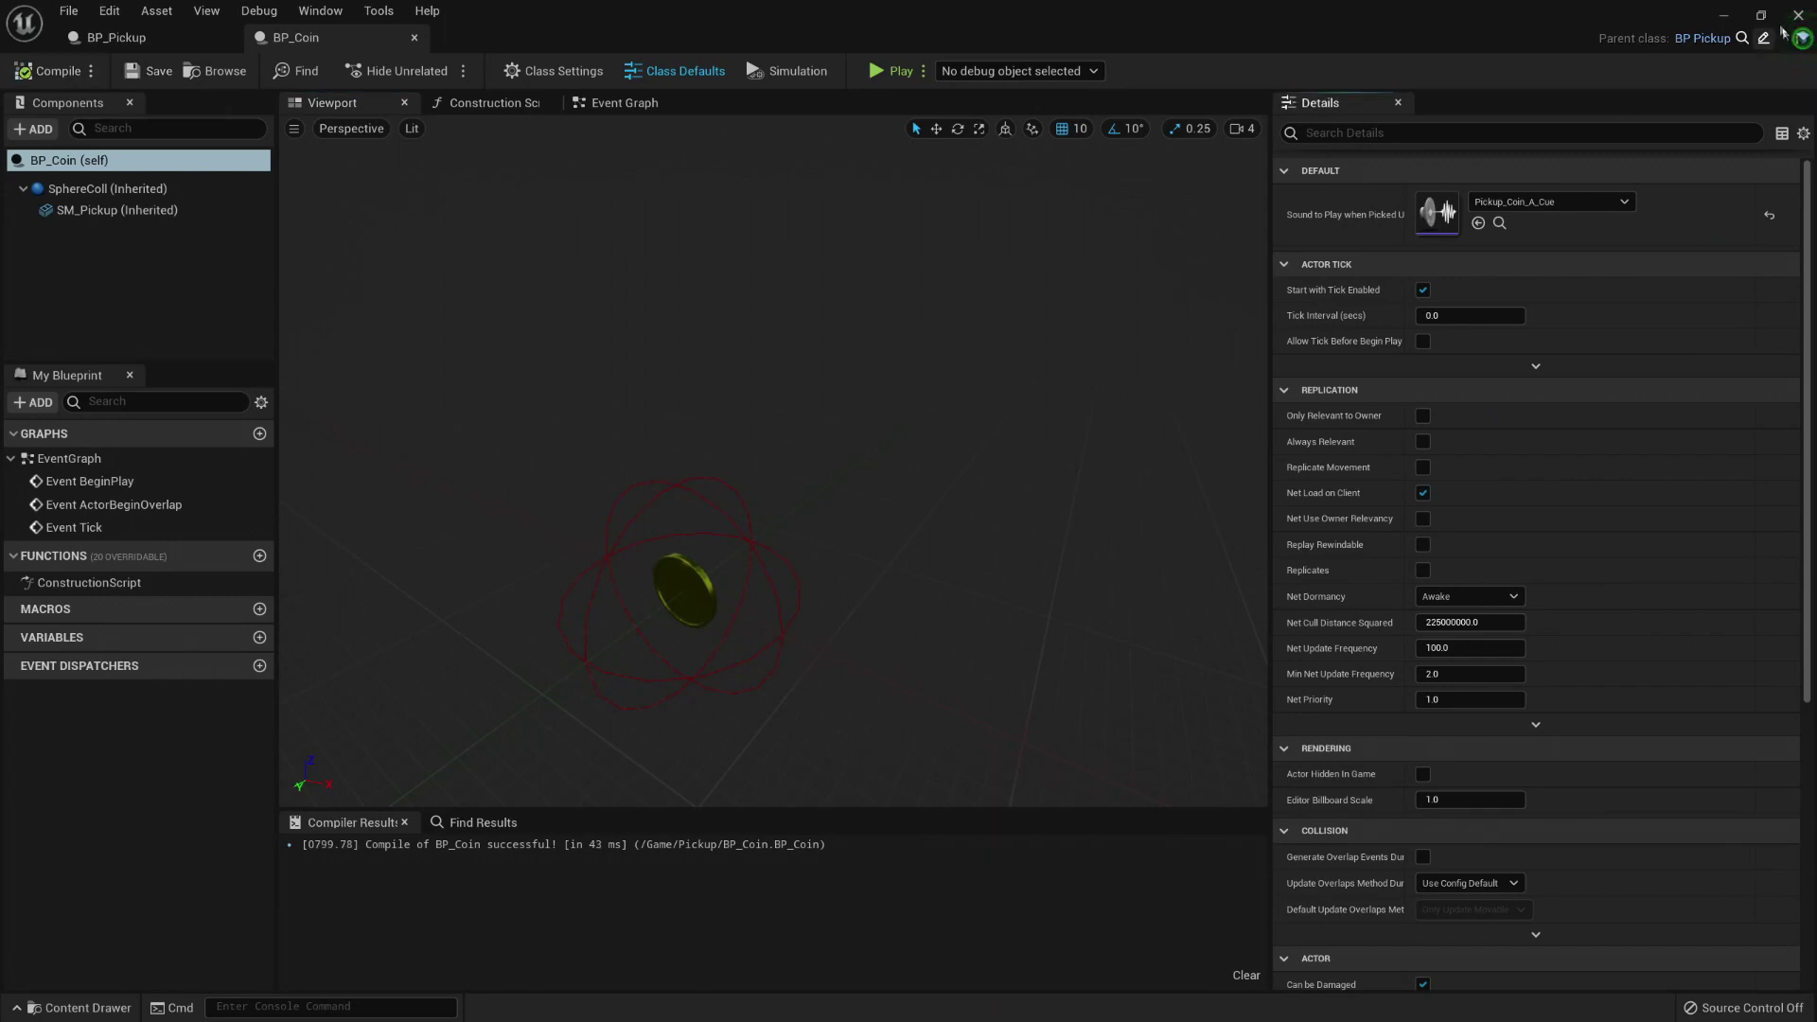
Step: Close the Blueprint editor and playtest the level by moving through the heart pickup and the coin, ending the play session
click(1796, 14)
click(1031, 71)
click(1013, 445)
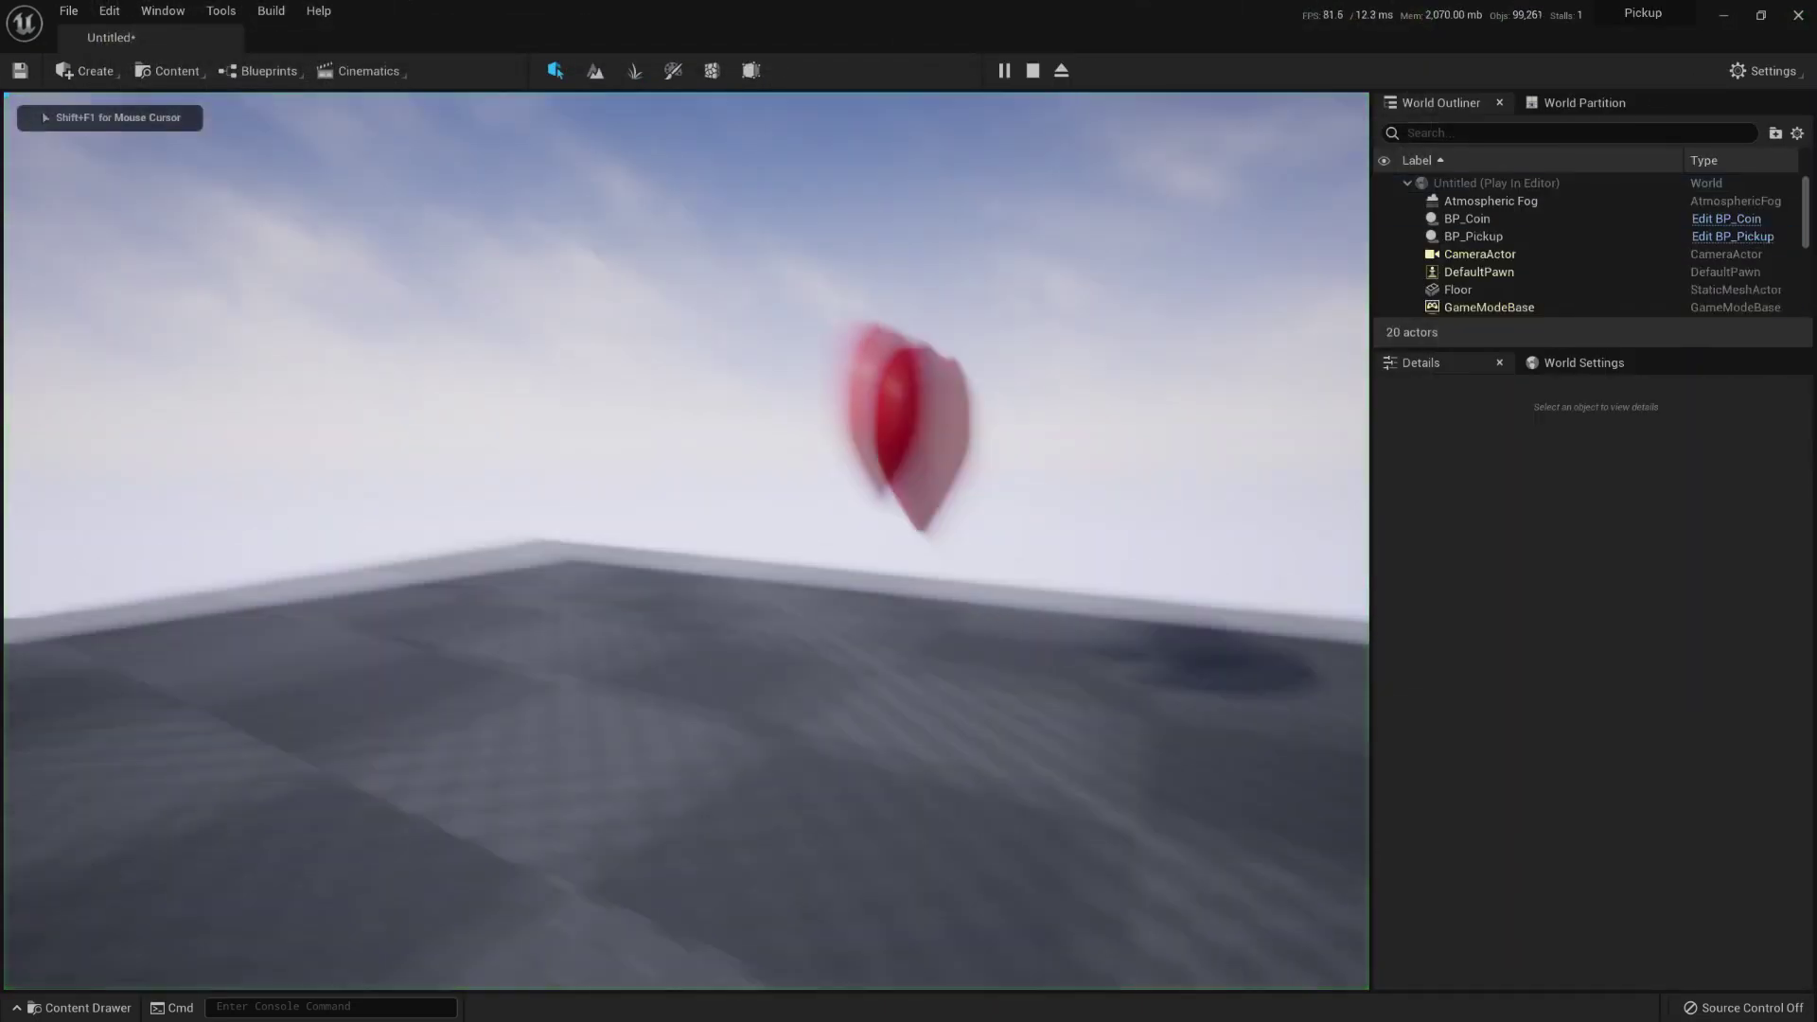
key(w)
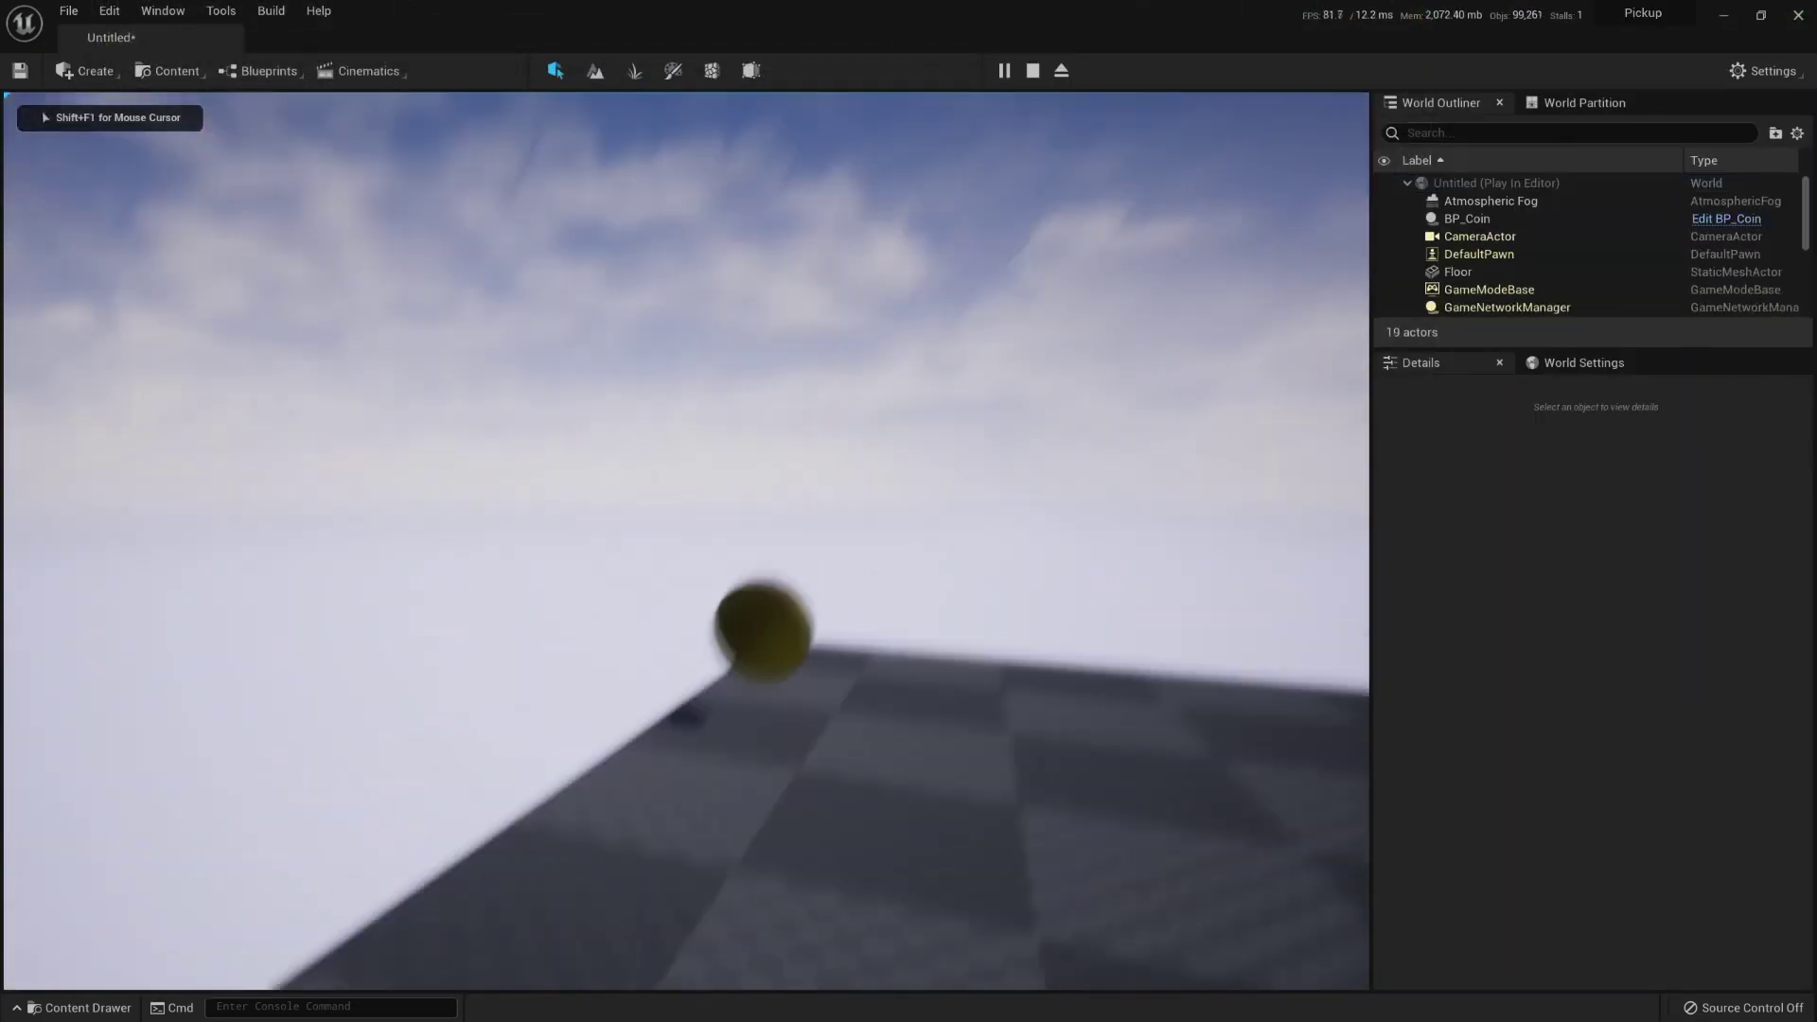
key(w)
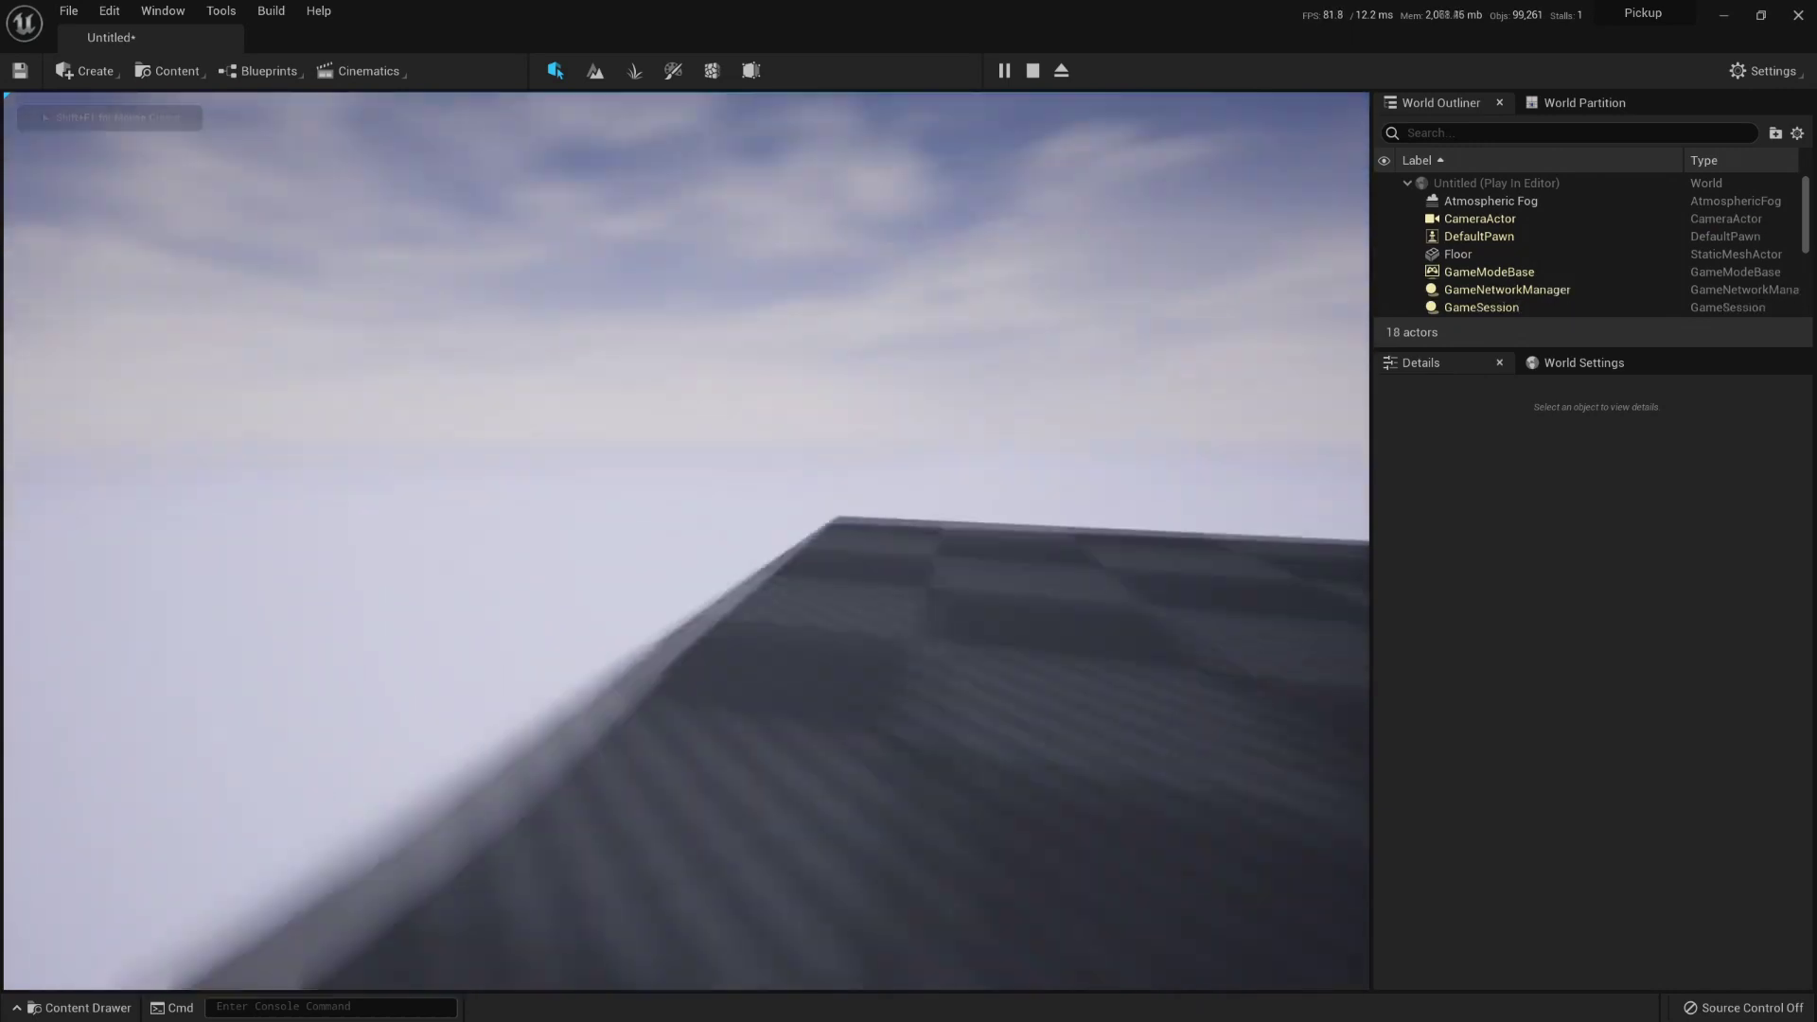
key(Escape)
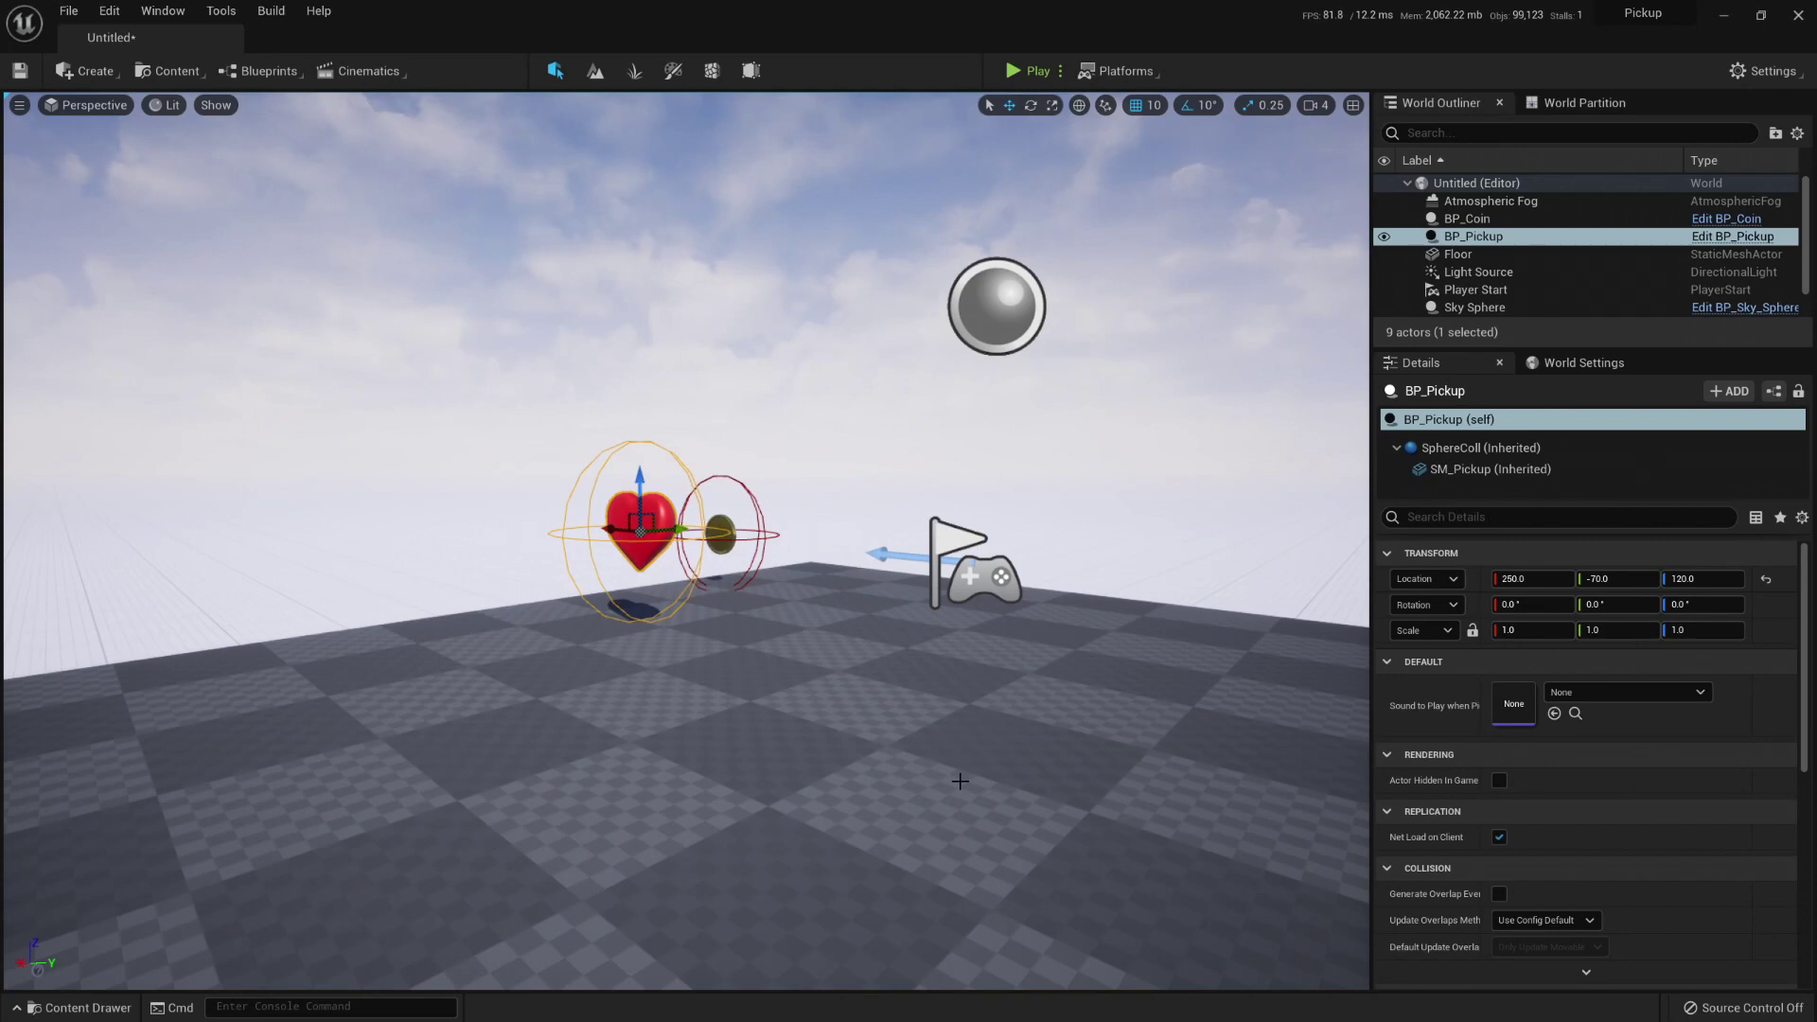
Step: Create a child Blueprint class of BP_Pickup in the Pickup folder and name it BP_Health
click(83, 1007)
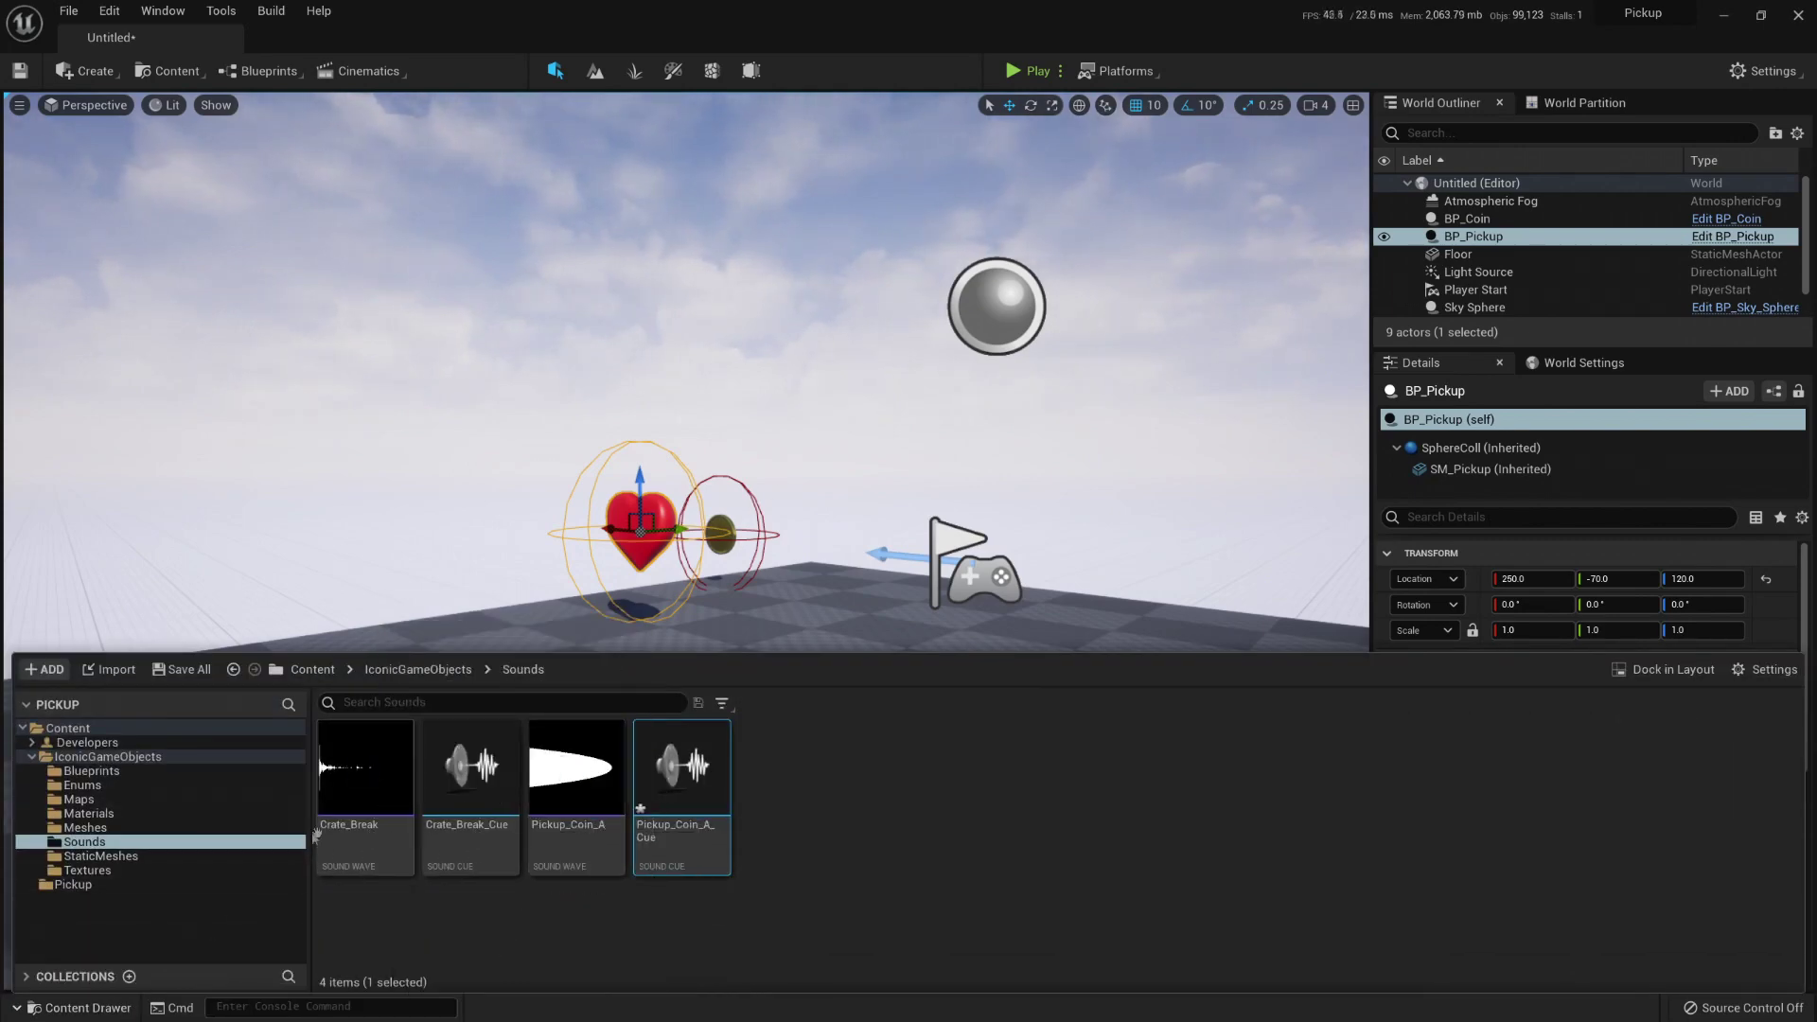
click(105, 888)
click(104, 888)
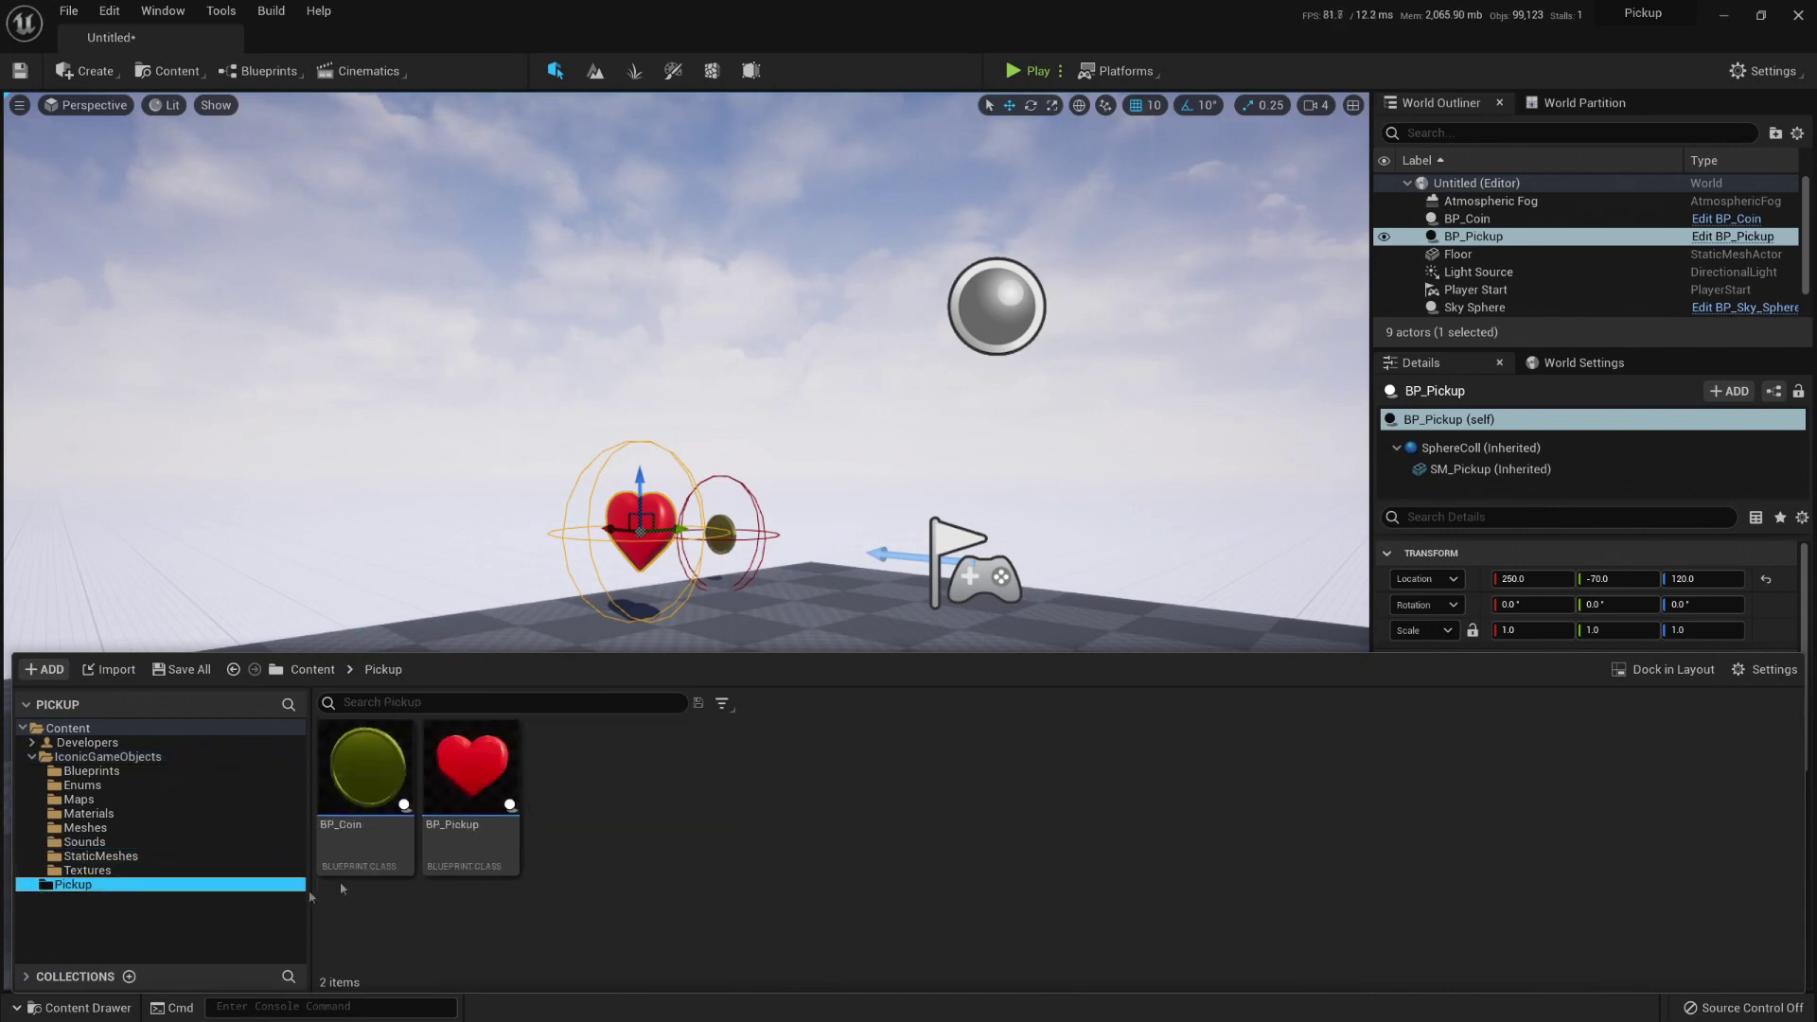
right_click(472, 781)
click(704, 353)
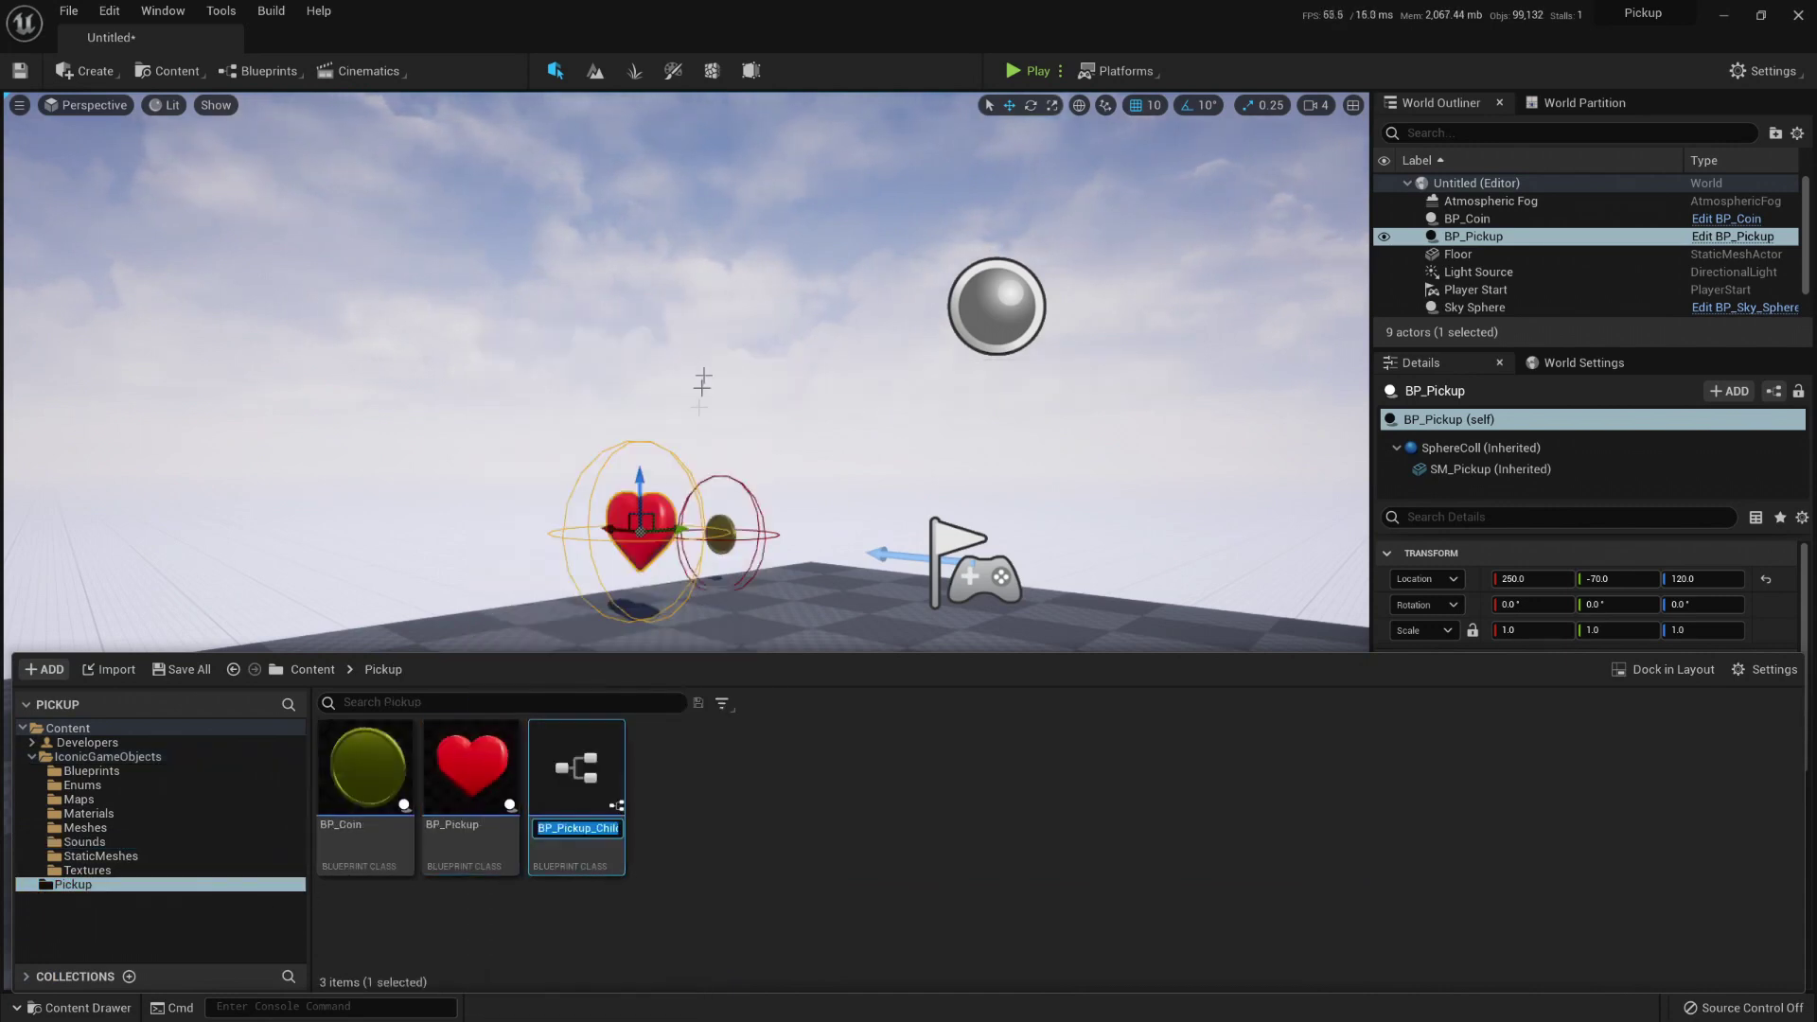
key(BackSpace)
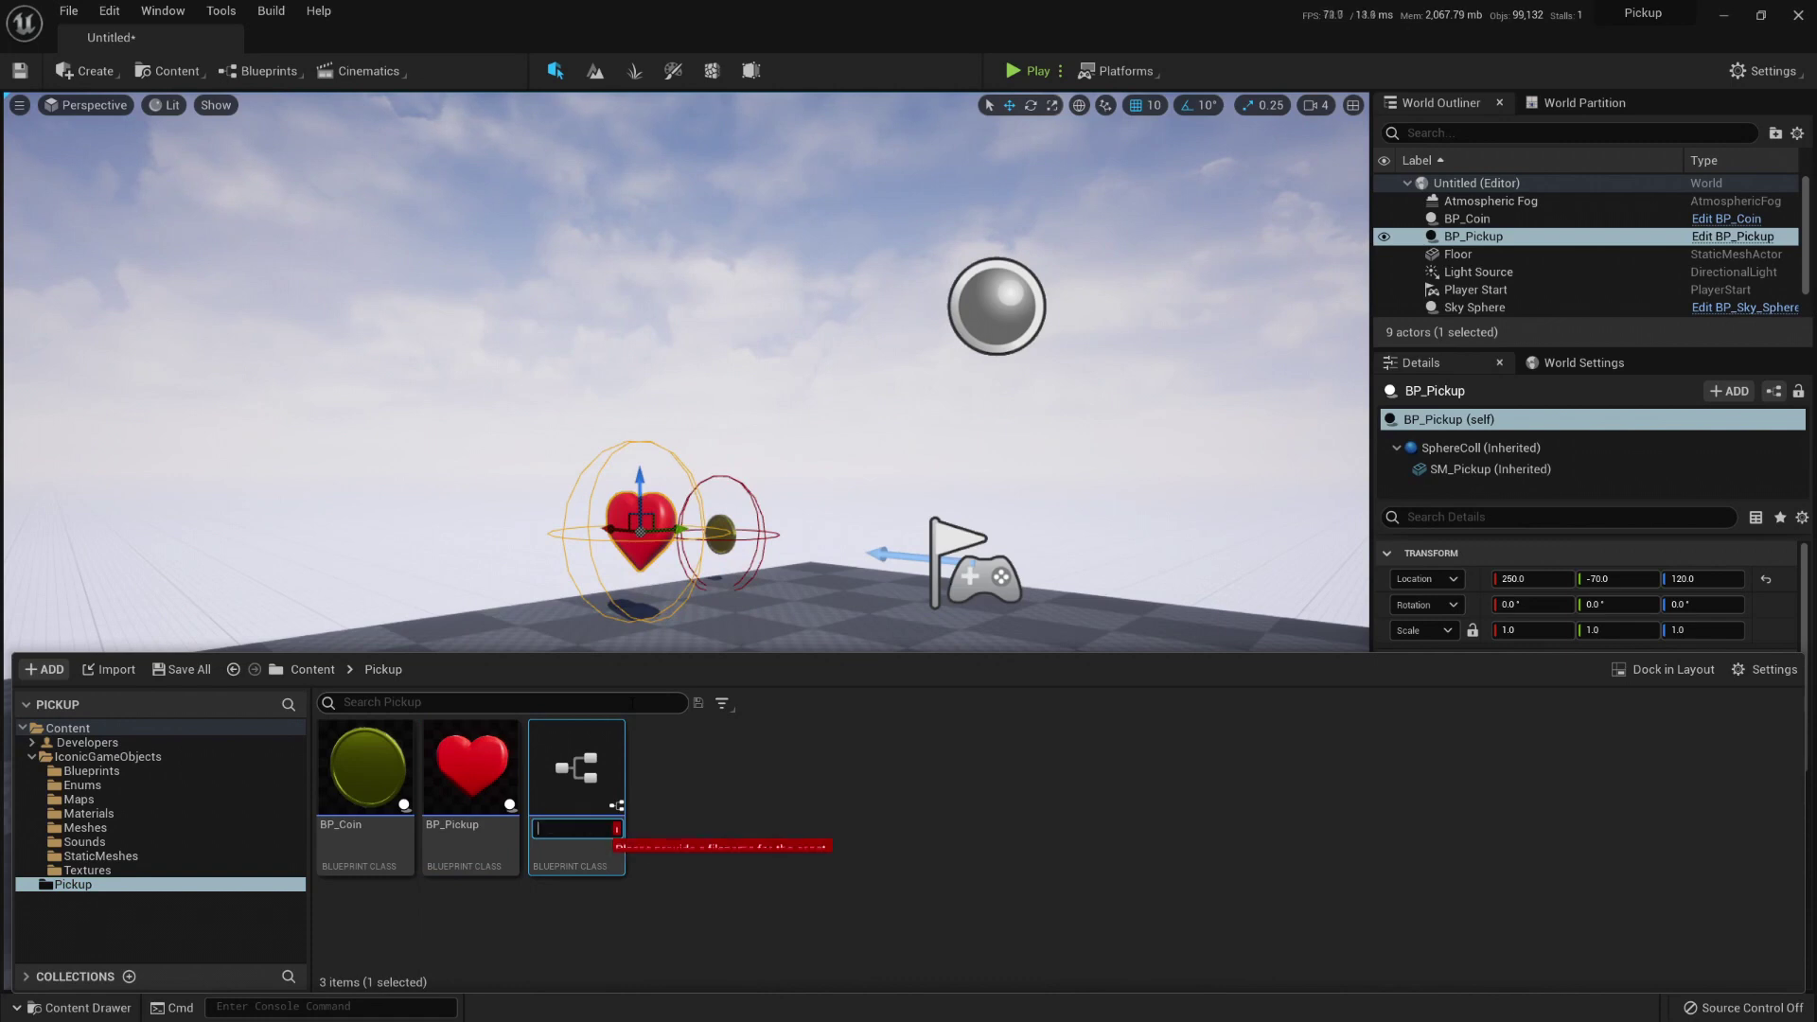
text(BP_)
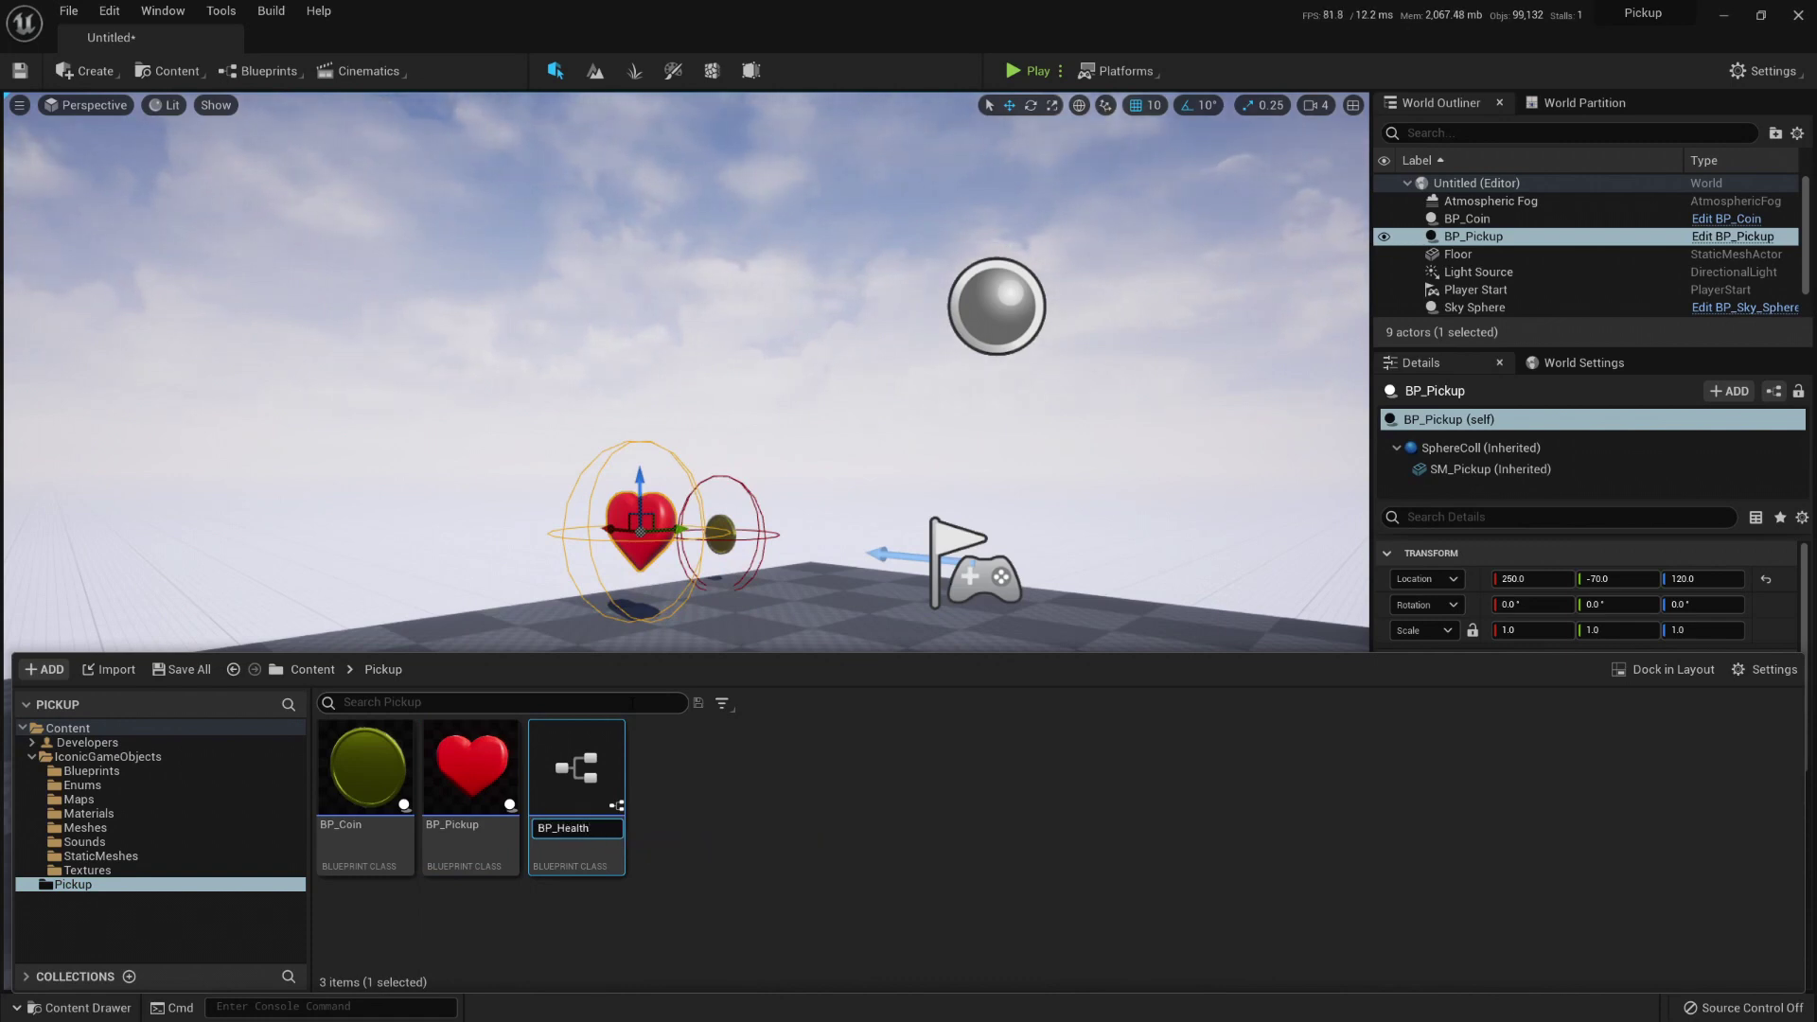
text(Health)
key(Return)
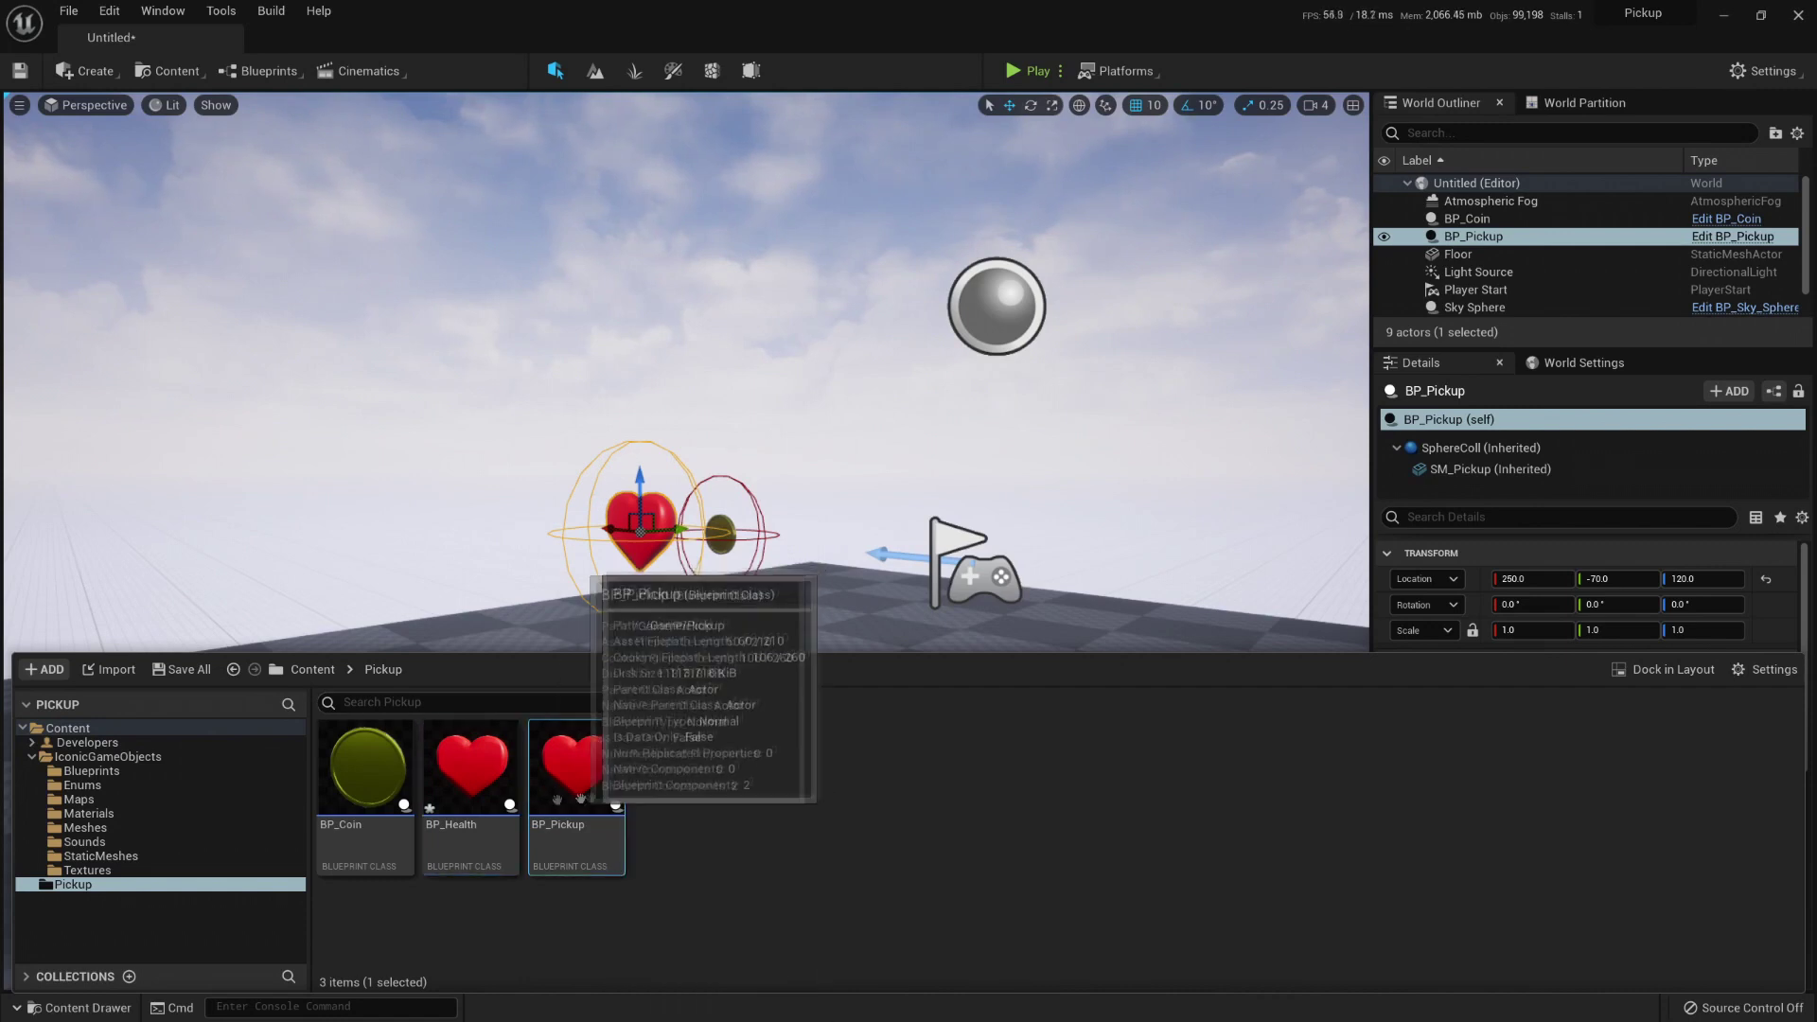